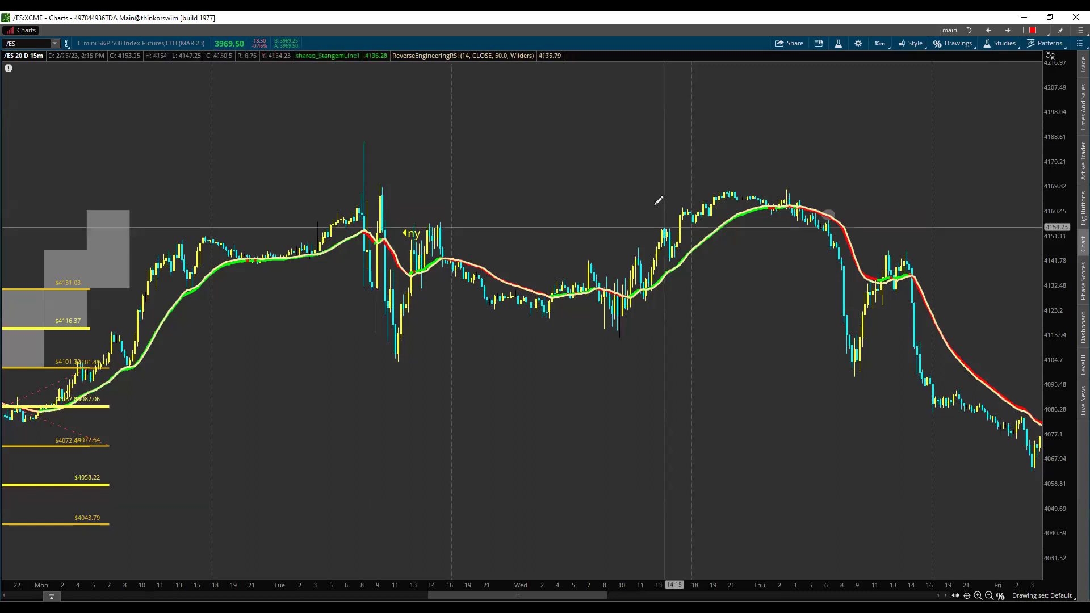
- Examine the /ES 15-minute chart's price swings across February, from the mid-month highs through the latest Tuesday session
{"action": "right_click", "coordinate": [679, 201]}
{"action": "left_click", "coordinate": [687, 205]}
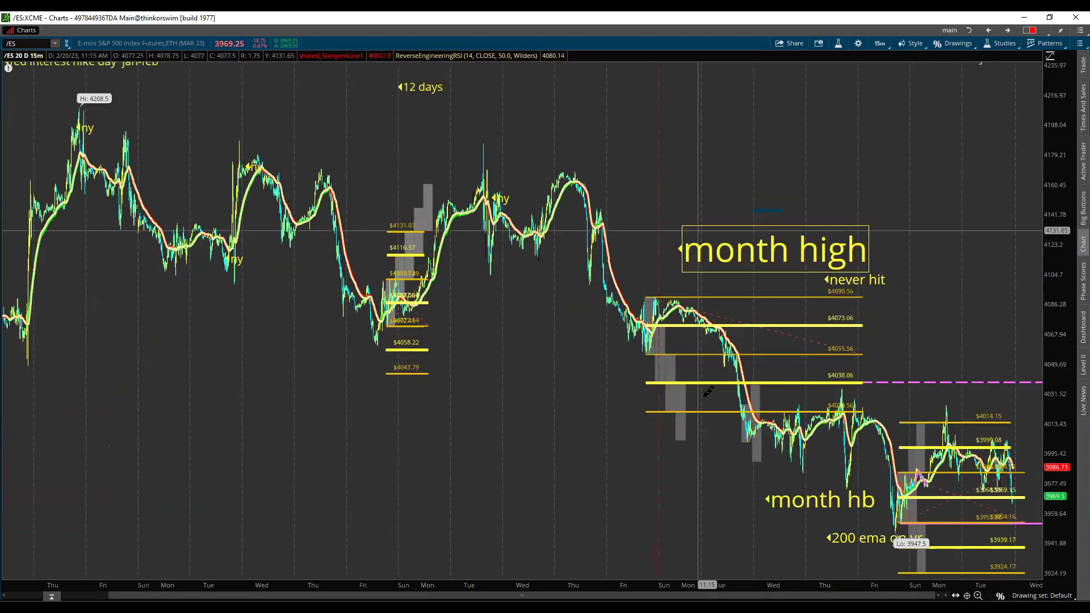
{"action": "left_click_drag", "start_coordinate": [260, 346], "coordinate": [916, 345]}
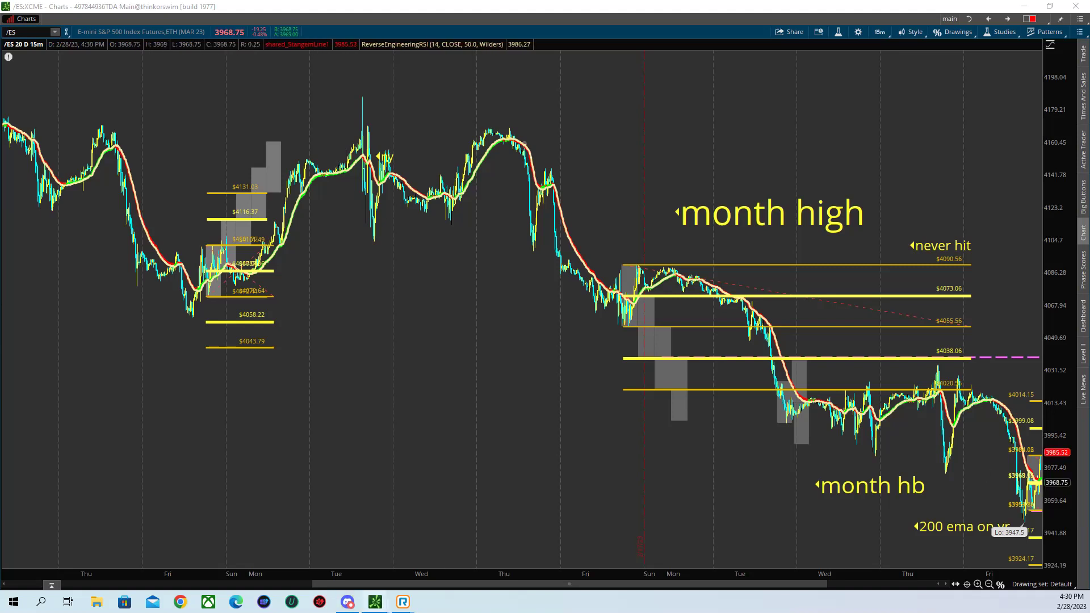
{"action": "left_click_drag", "start_coordinate": [286, 271], "coordinate": [314, 274]}
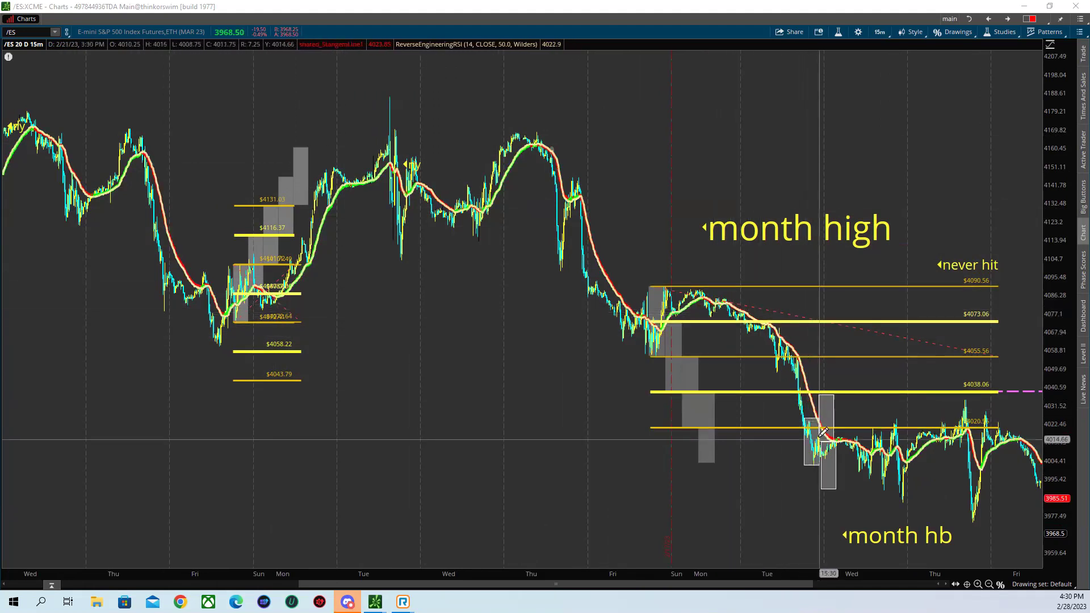
{"action": "scroll", "coordinate": [834, 443], "scroll_direction": "down", "scroll_amount": 3}
{"action": "scroll", "coordinate": [846, 466], "scroll_direction": "down", "scroll_amount": 1}
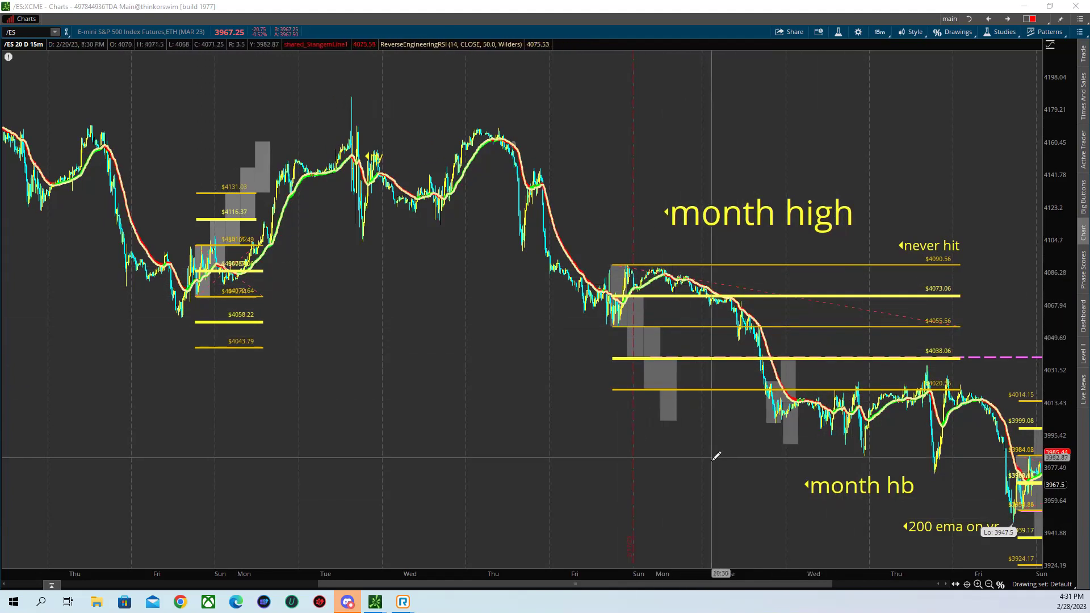
{"action": "scroll", "coordinate": [714, 455], "scroll_direction": "down", "scroll_amount": 2}
{"action": "scroll", "coordinate": [714, 454], "scroll_direction": "down", "scroll_amount": 10}
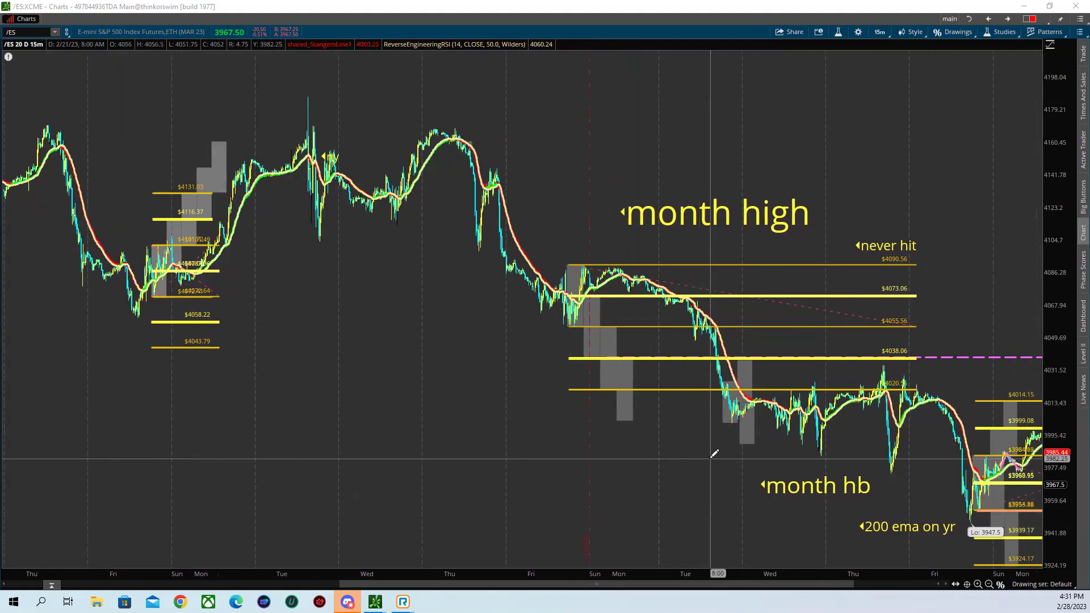
{"action": "scroll", "coordinate": [714, 454], "scroll_direction": "down", "scroll_amount": 9}
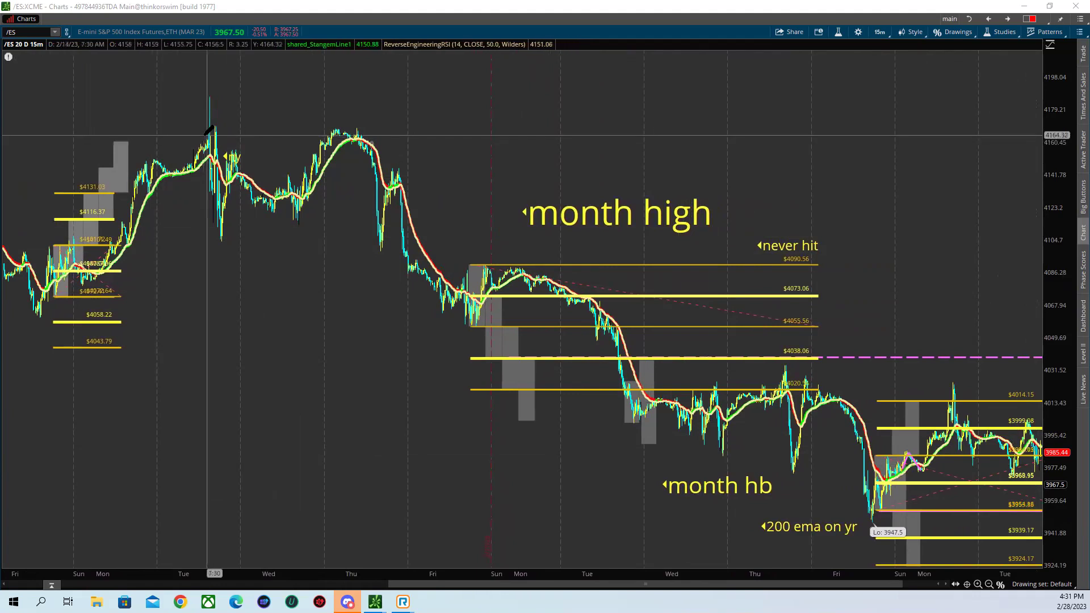
{"action": "scroll", "coordinate": [587, 347], "scroll_direction": "down", "scroll_amount": 9}
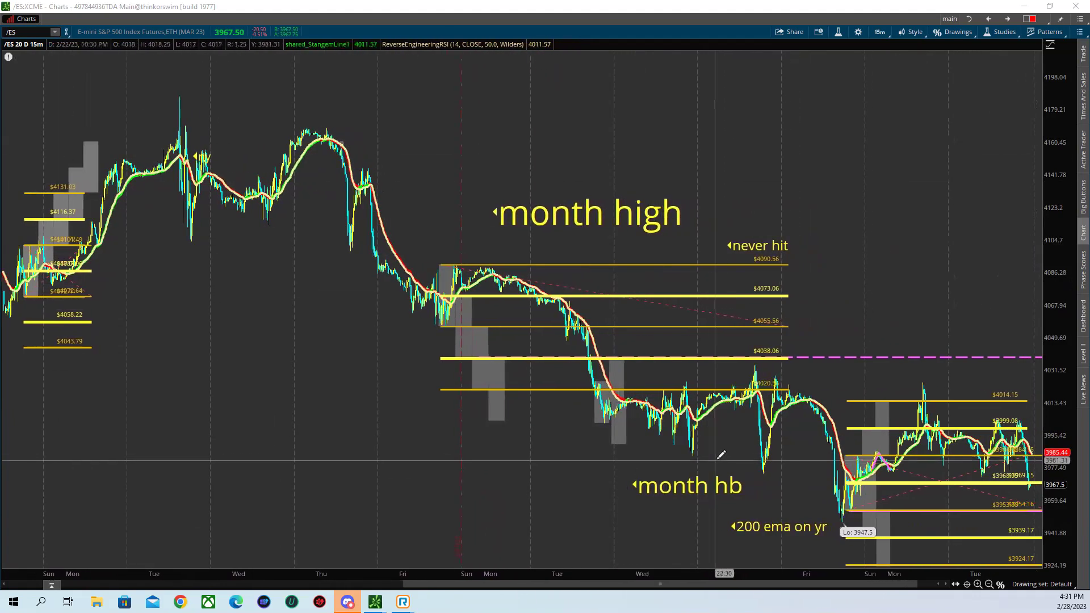
{"action": "scroll", "coordinate": [857, 478], "scroll_direction": "down", "scroll_amount": 1}
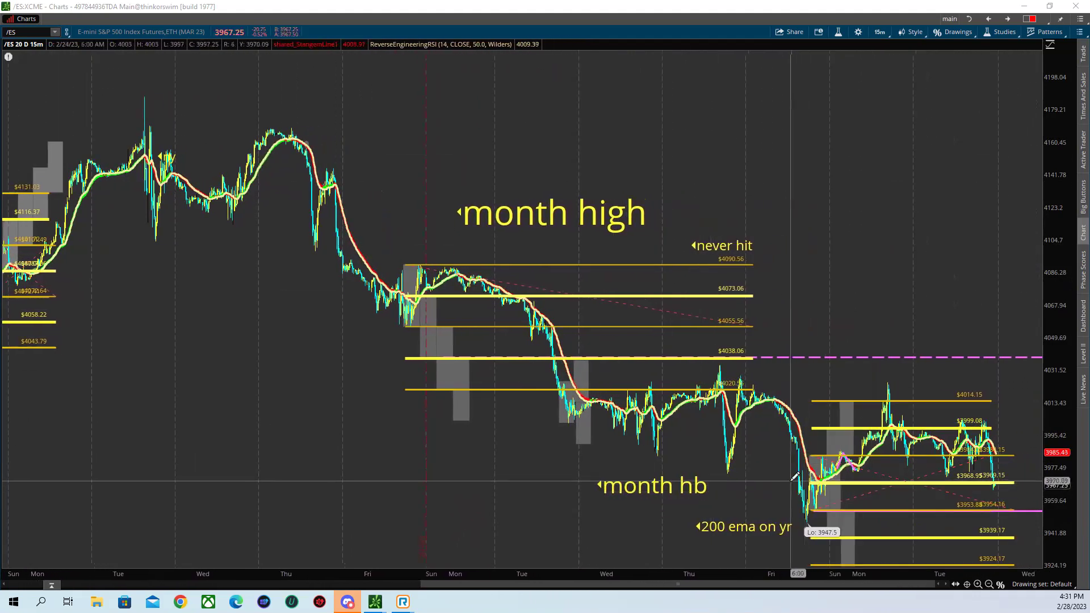
- Draw three short horizontal trendlines under the February 23 low, the 3947.5 Friday low and the latest February 28 low
{"action": "left_click_drag", "start_coordinate": [401, 272], "coordinate": [1065, 560]}
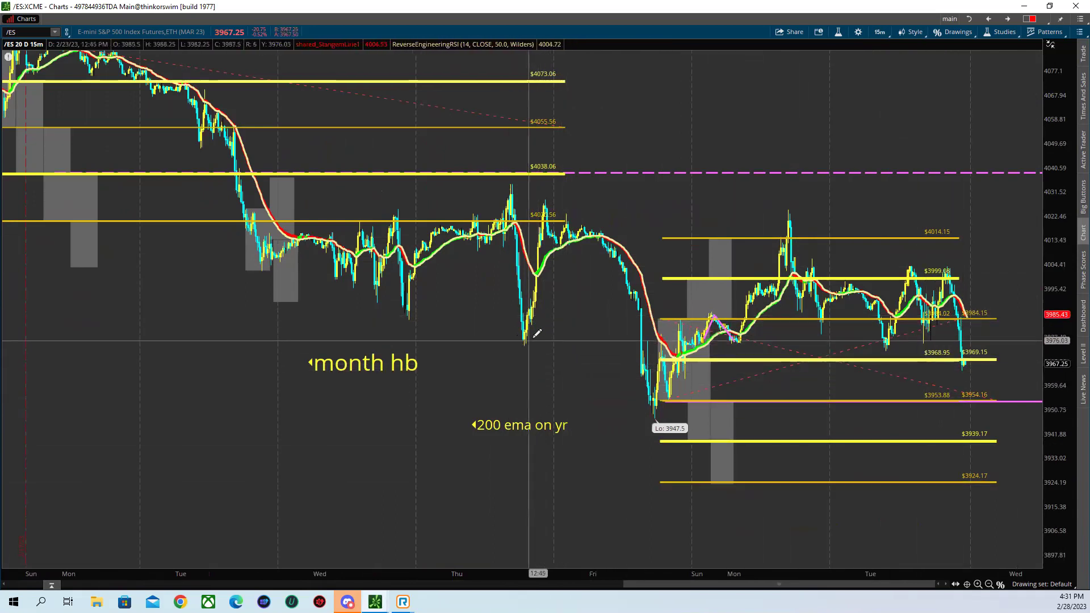
{"action": "left_click", "coordinate": [953, 32]}
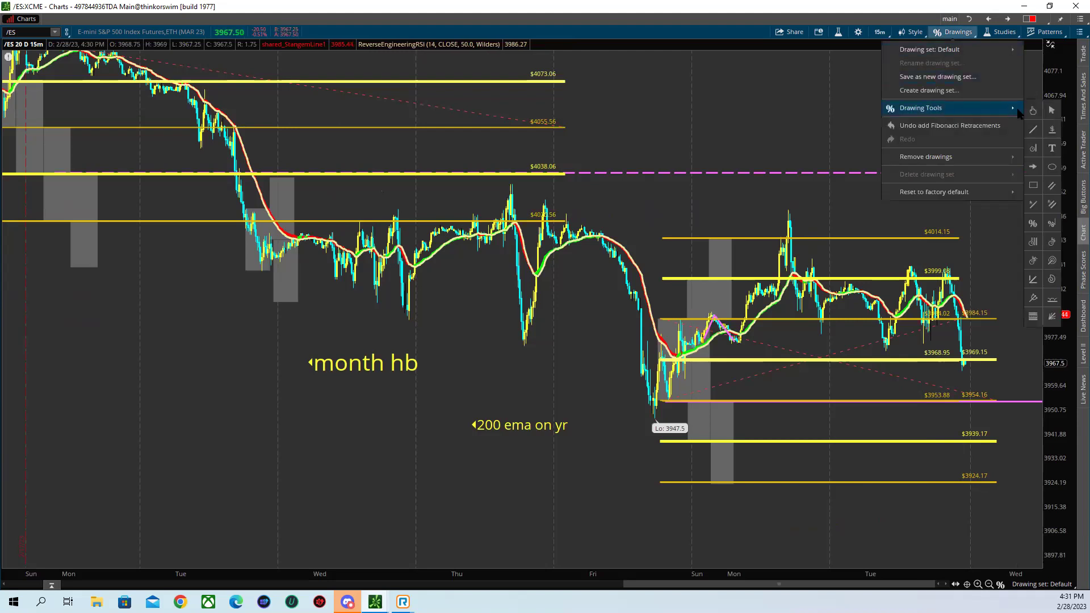
{"action": "left_click", "coordinate": [1033, 132]}
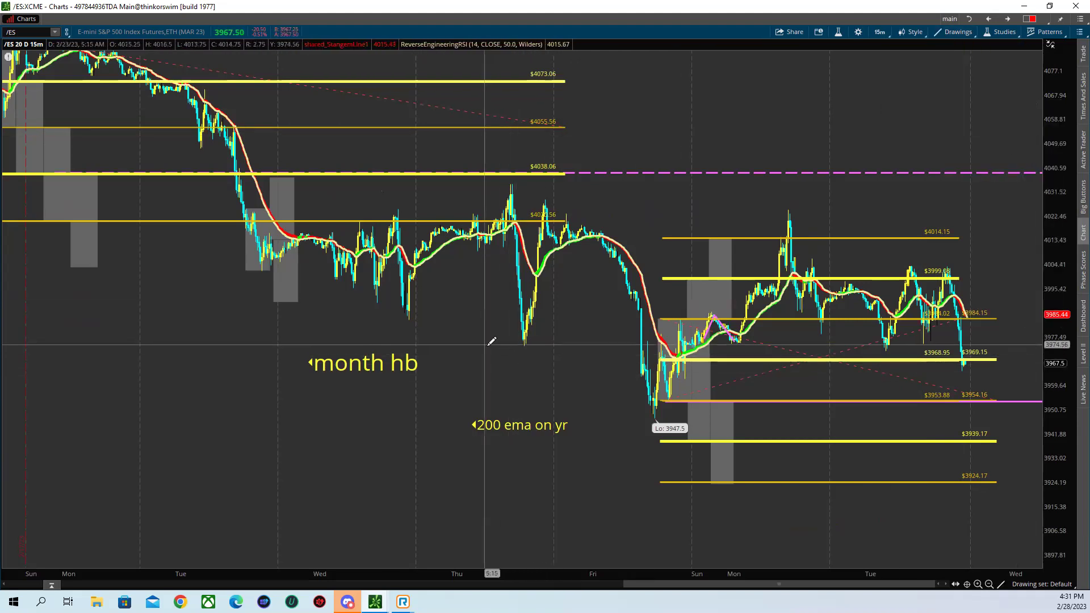
{"action": "left_click_drag", "start_coordinate": [490, 341], "coordinate": [589, 339]}
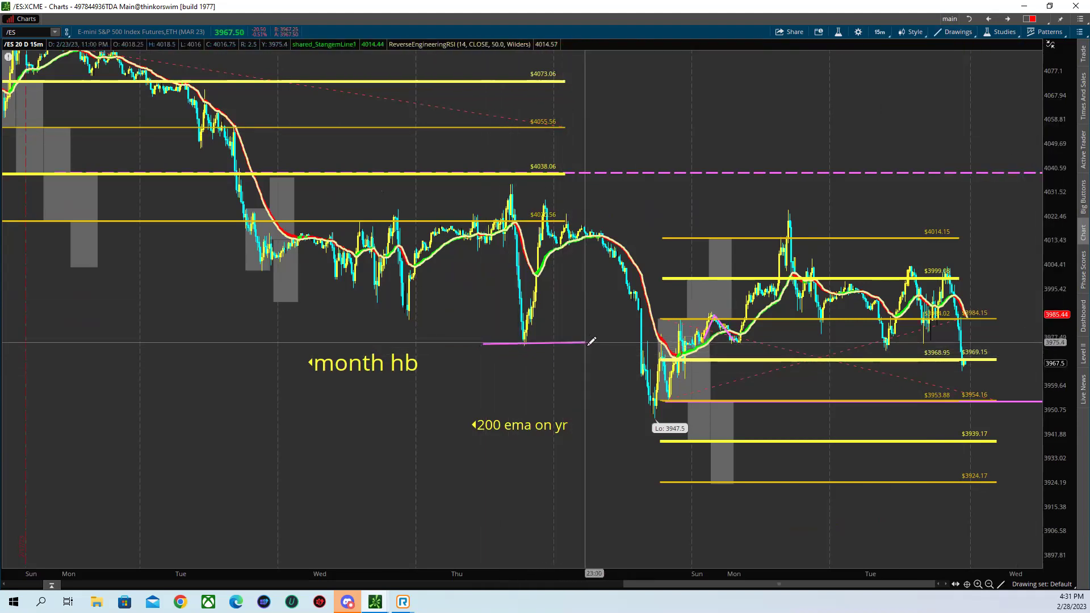
{"action": "left_click_drag", "start_coordinate": [619, 423], "coordinate": [763, 421]}
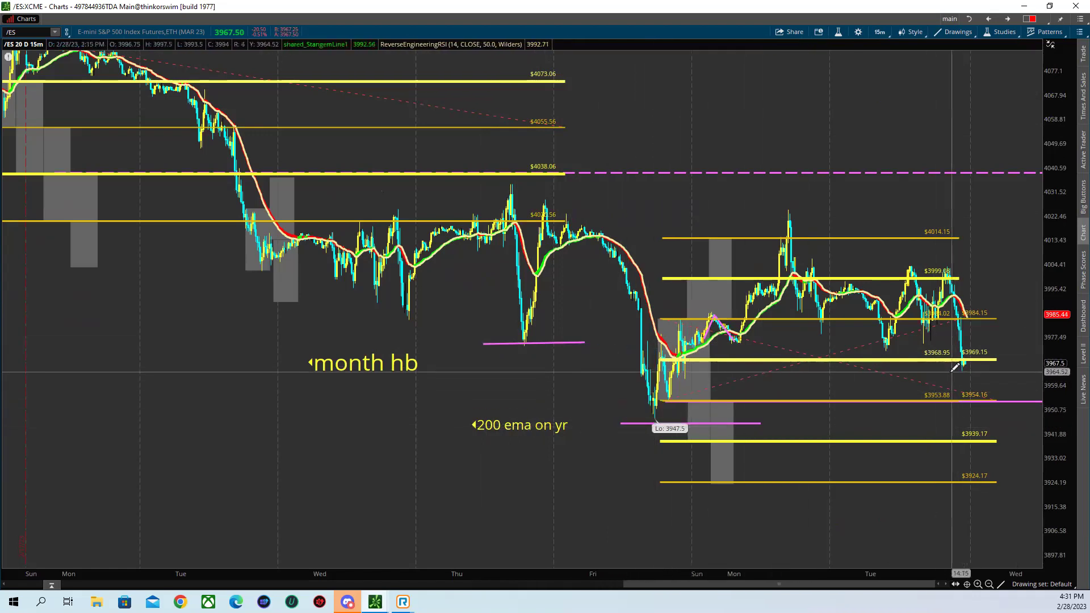
{"action": "left_click_drag", "start_coordinate": [950, 372], "coordinate": [1005, 371]}
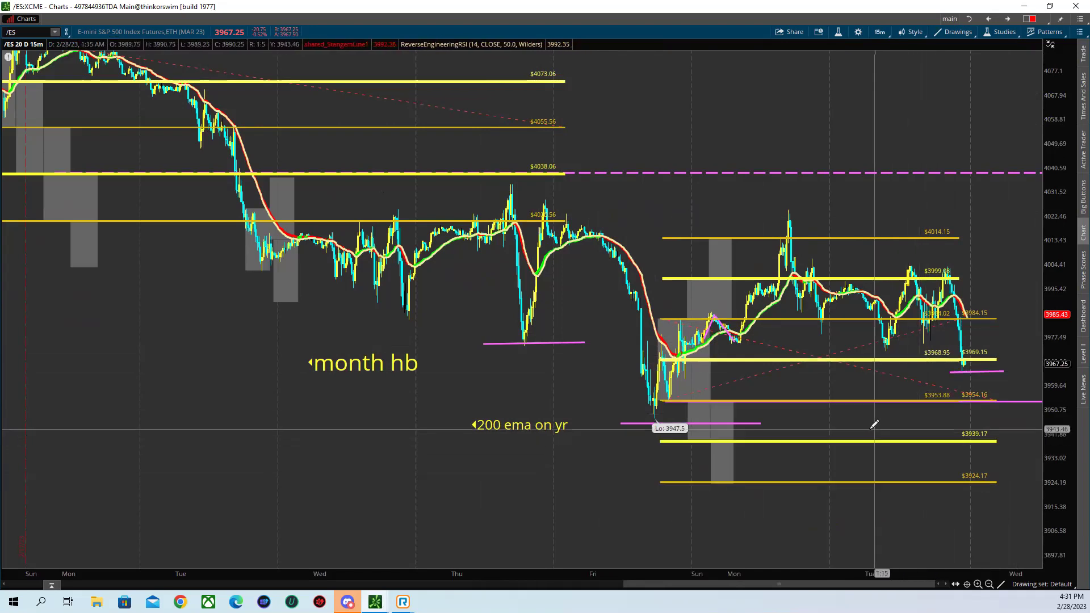
- Draw a short horizontal trendline under the February 21 low, beneath the grey boxes
{"action": "scroll", "coordinate": [686, 342], "scroll_direction": "up", "scroll_amount": 4}
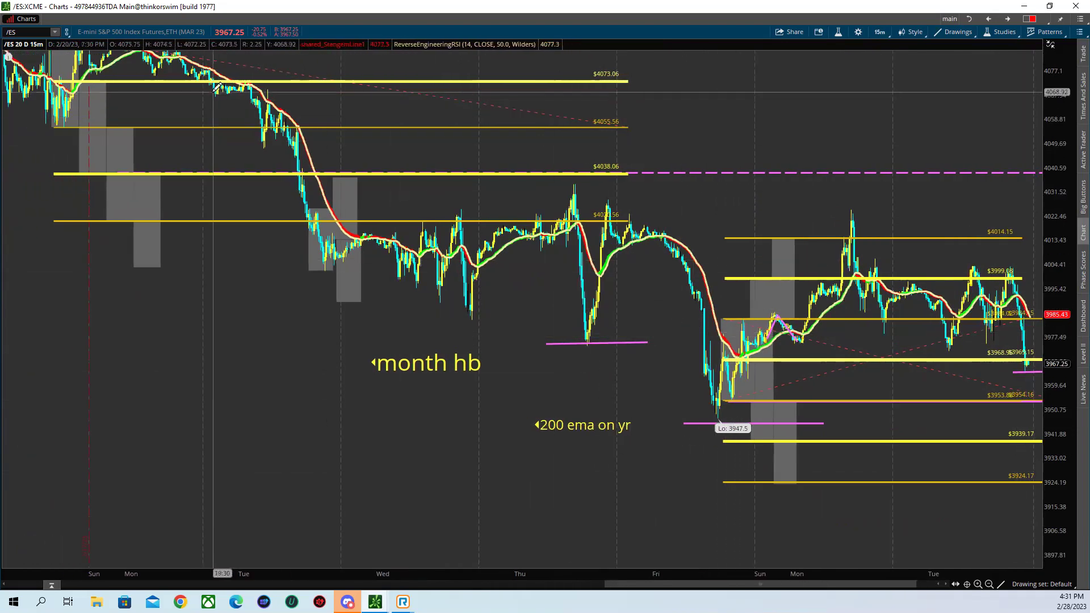
{"action": "scroll", "coordinate": [378, 160], "scroll_direction": "down", "scroll_amount": 1}
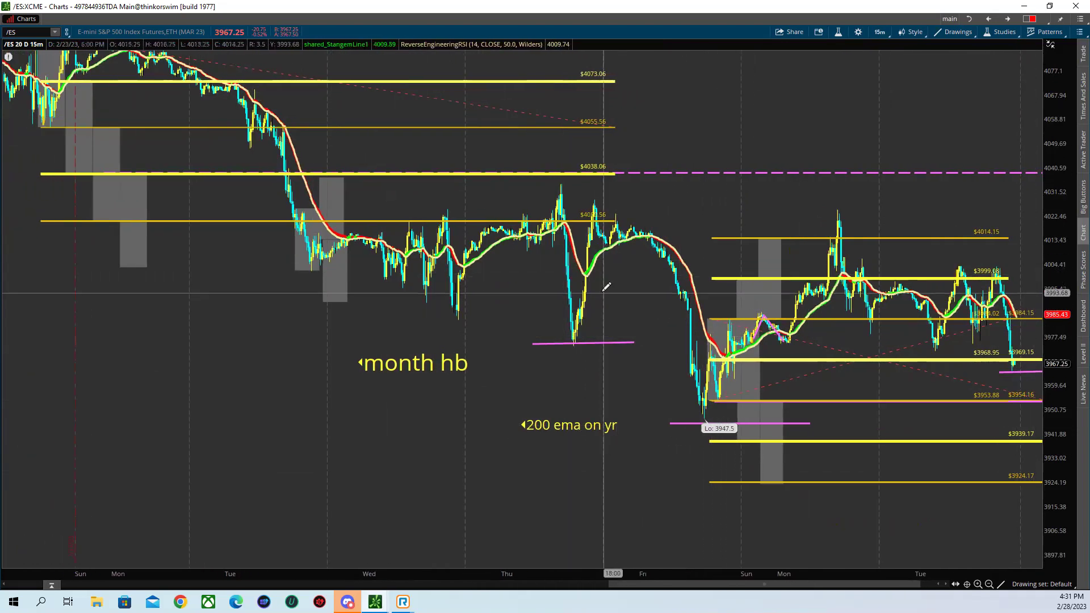
{"action": "left_click_drag", "start_coordinate": [657, 569], "coordinate": [880, 506]}
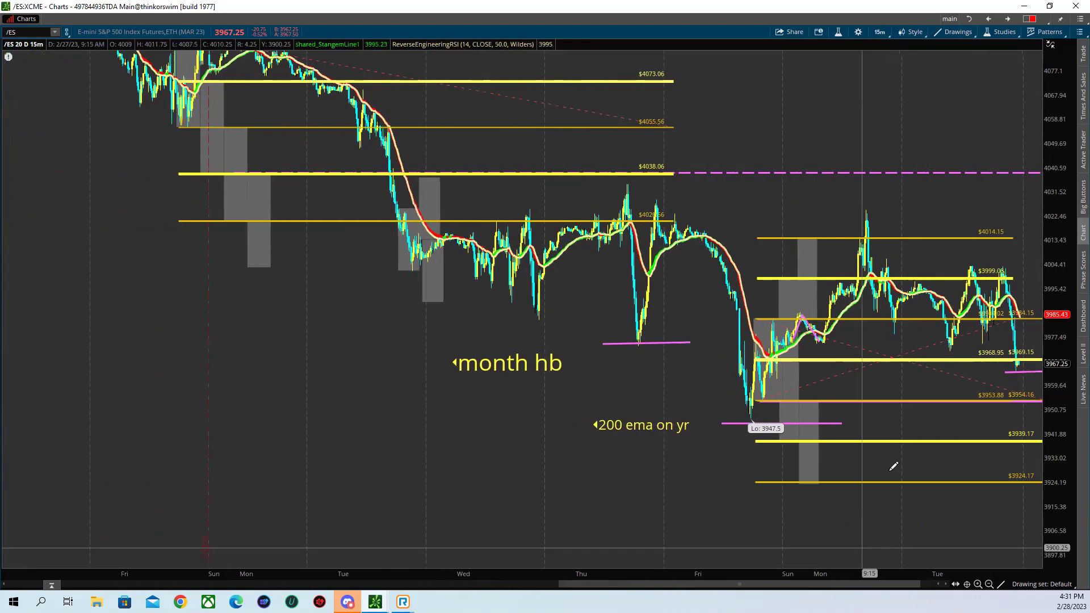
{"action": "scroll", "coordinate": [522, 306], "scroll_direction": "down", "scroll_amount": 3}
{"action": "left_click_drag", "start_coordinate": [93, 139], "coordinate": [582, 322]}
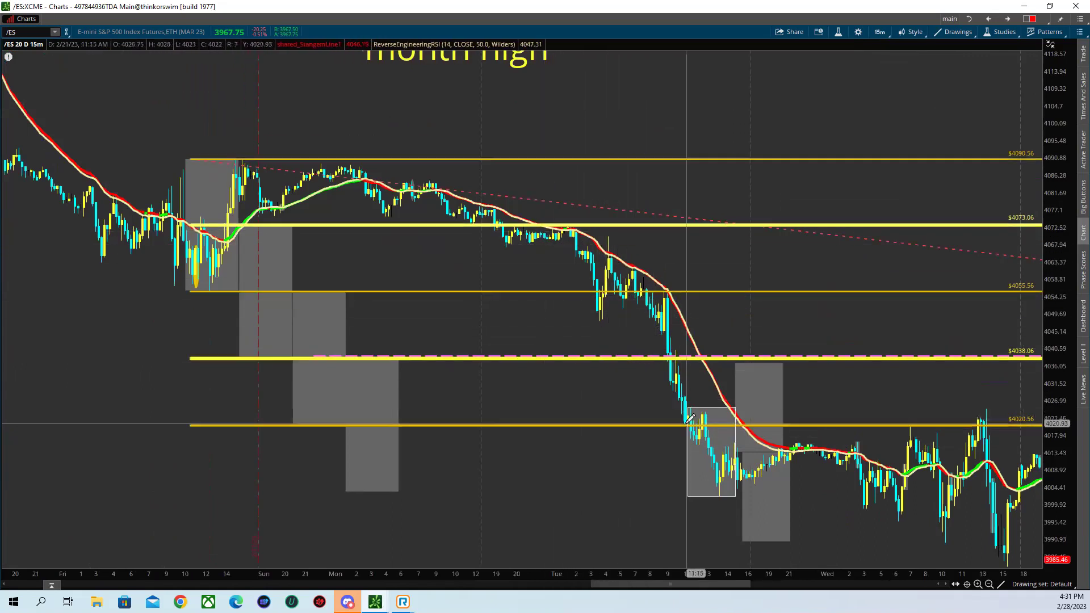
{"action": "left_click_drag", "start_coordinate": [681, 576], "coordinate": [947, 589]}
{"action": "left_click_drag", "start_coordinate": [778, 576], "coordinate": [829, 576]}
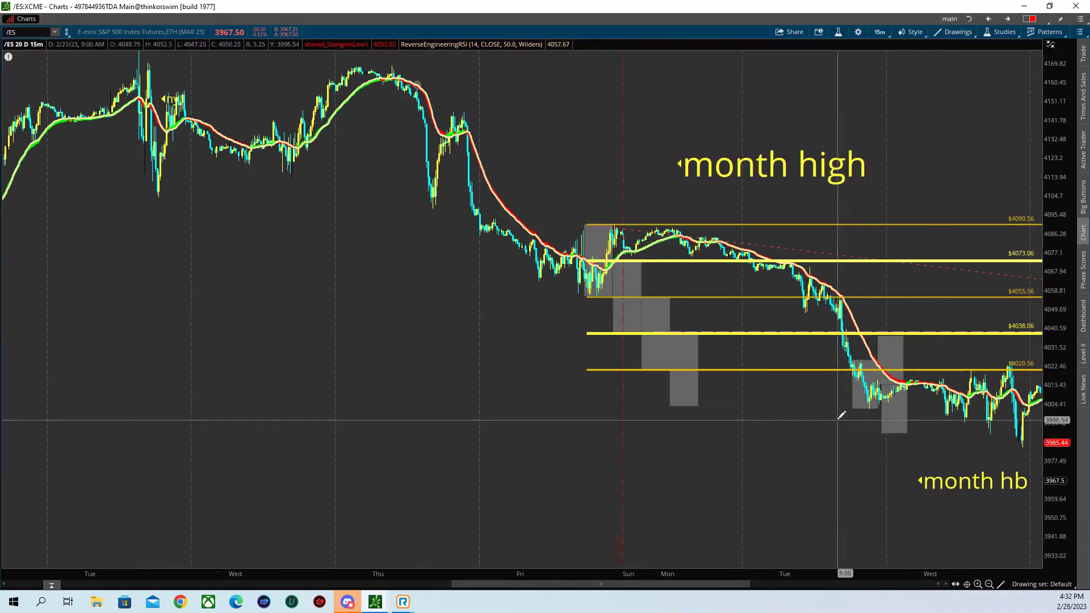
{"action": "left_click_drag", "start_coordinate": [880, 416], "coordinate": [914, 420]}
- Remove the short trendline under the February 21 low after comparing it with the following lows
{"action": "scroll", "coordinate": [838, 464], "scroll_direction": "down", "scroll_amount": 3}
{"action": "scroll", "coordinate": [838, 471], "scroll_direction": "down", "scroll_amount": 8}
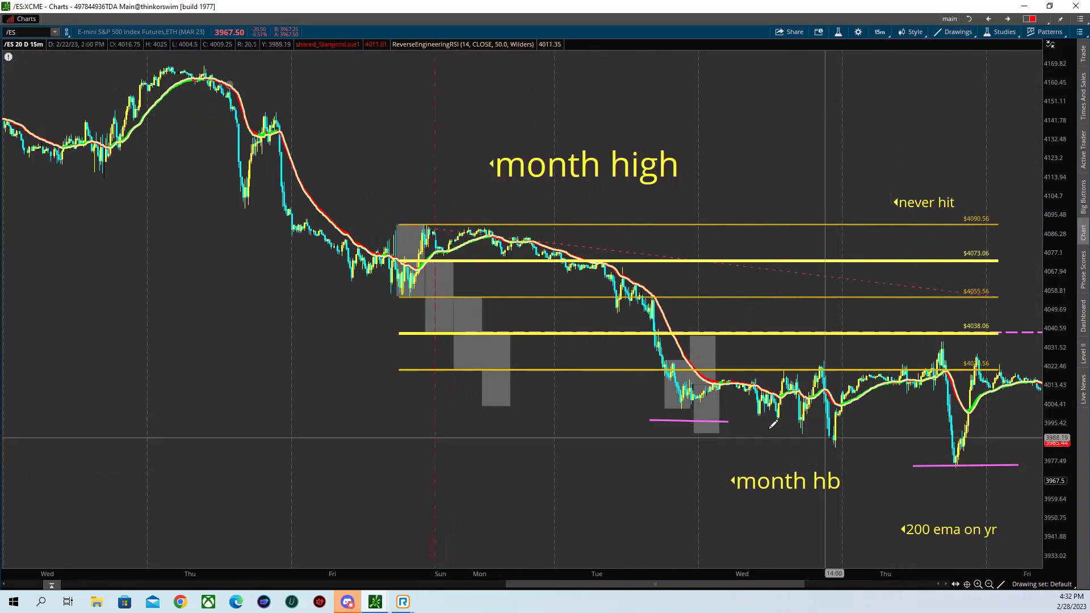
{"action": "scroll", "coordinate": [793, 423], "scroll_direction": "down", "scroll_amount": 6}
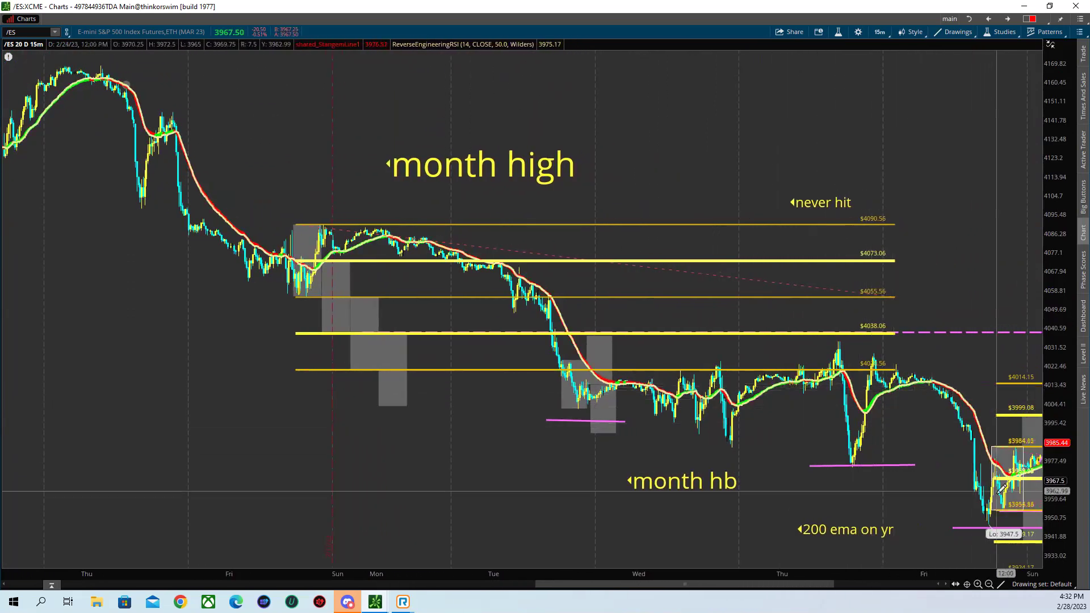
{"action": "right_click", "coordinate": [567, 420]}
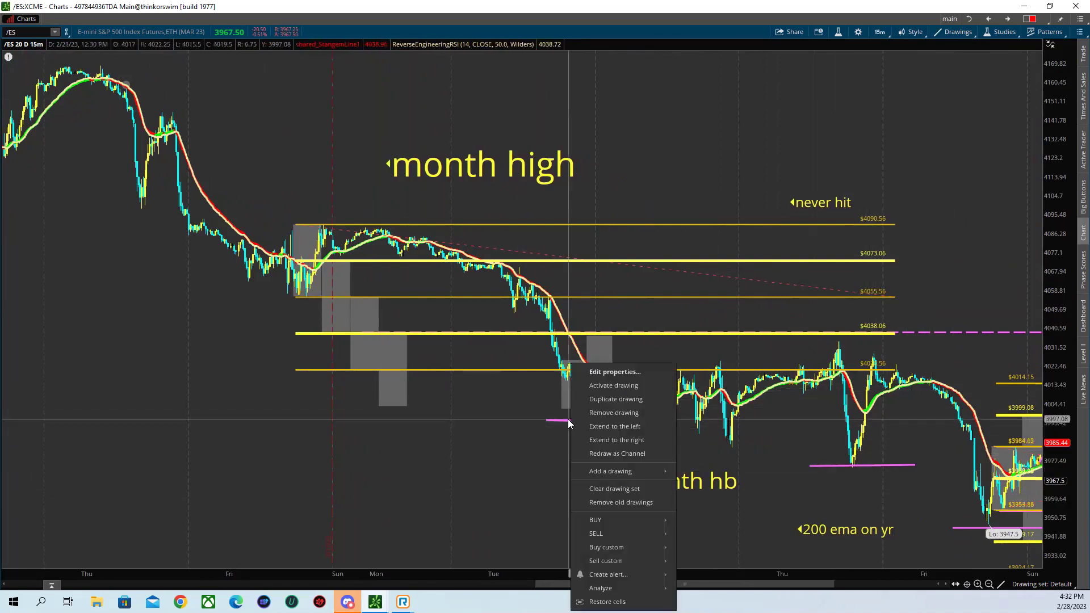
{"action": "left_click", "coordinate": [613, 413]}
- Draw a short horizontal trendline under the February 14 low
{"action": "scroll", "coordinate": [549, 389], "scroll_direction": "up", "scroll_amount": 2}
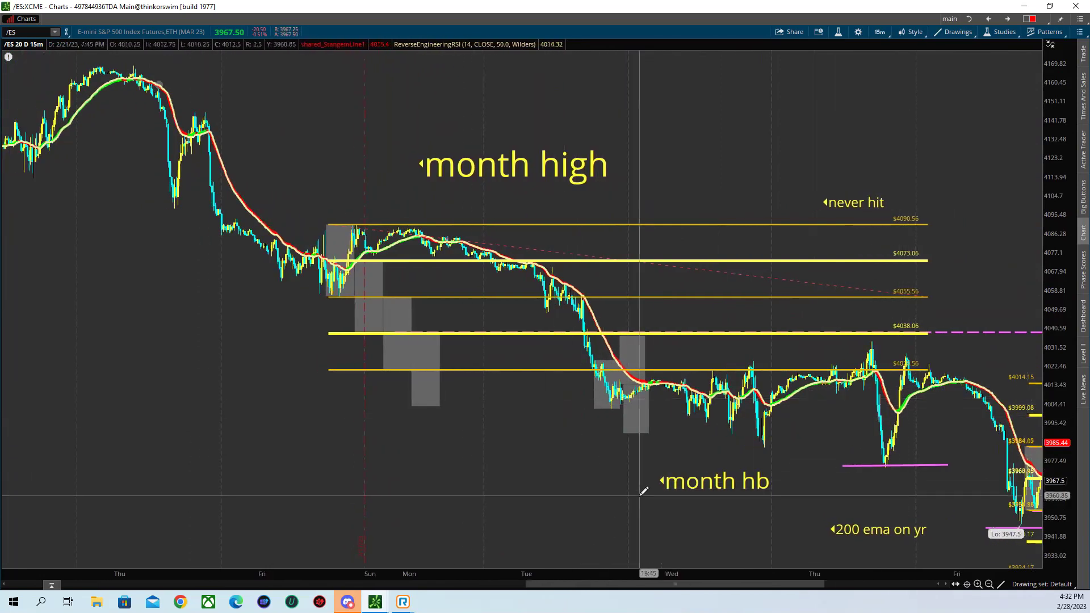
{"action": "left_click_drag", "start_coordinate": [585, 568], "coordinate": [549, 565]}
{"action": "scroll", "coordinate": [470, 323], "scroll_direction": "up", "scroll_amount": 5}
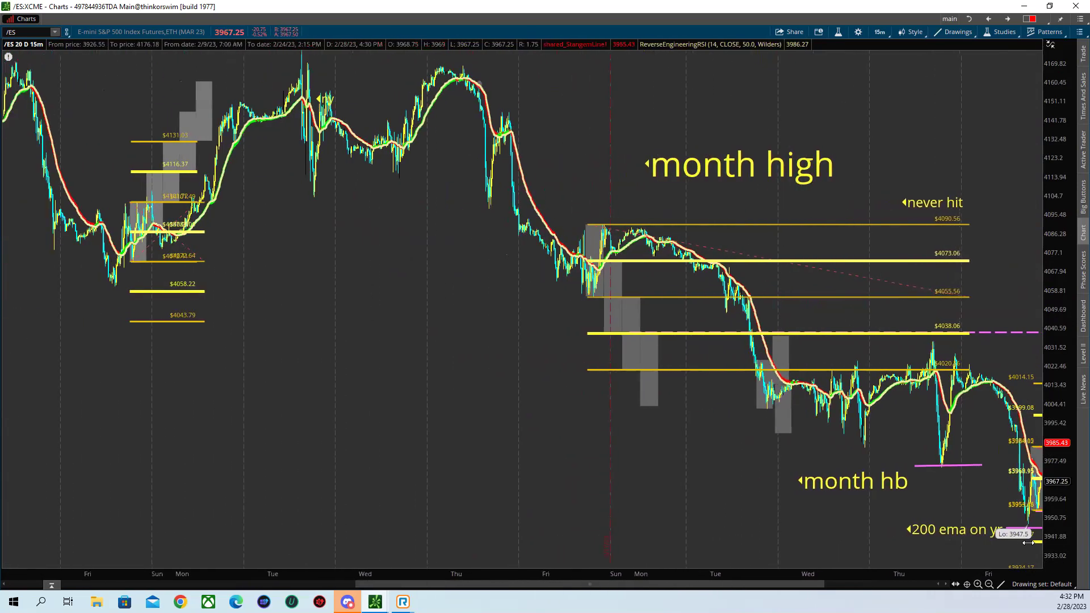
{"action": "scroll", "coordinate": [283, 269], "scroll_direction": "up", "scroll_amount": 2}
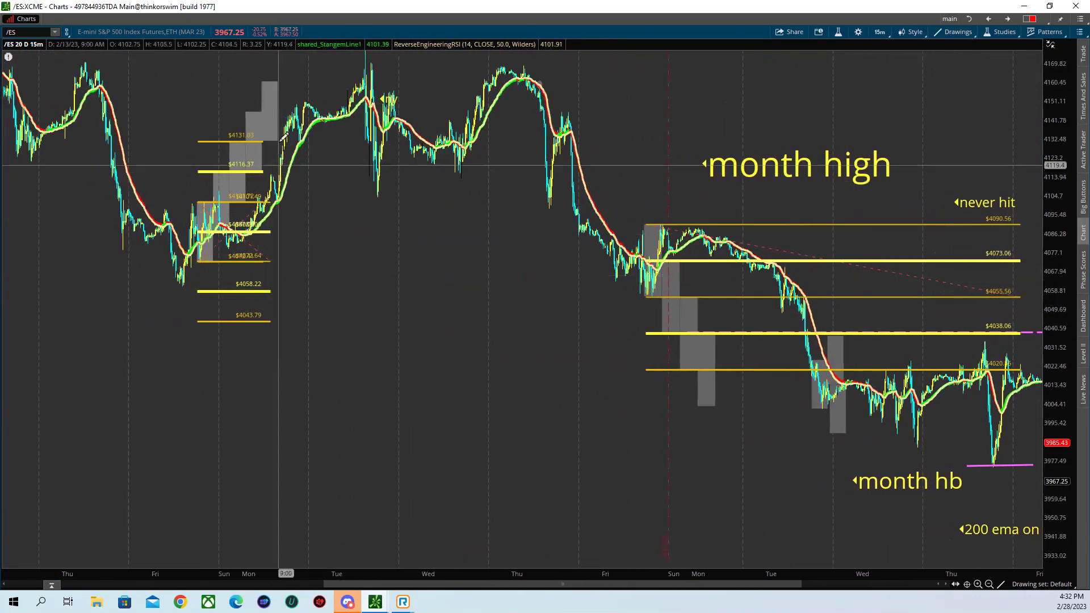
{"action": "left_click_drag", "start_coordinate": [357, 200], "coordinate": [415, 197]}
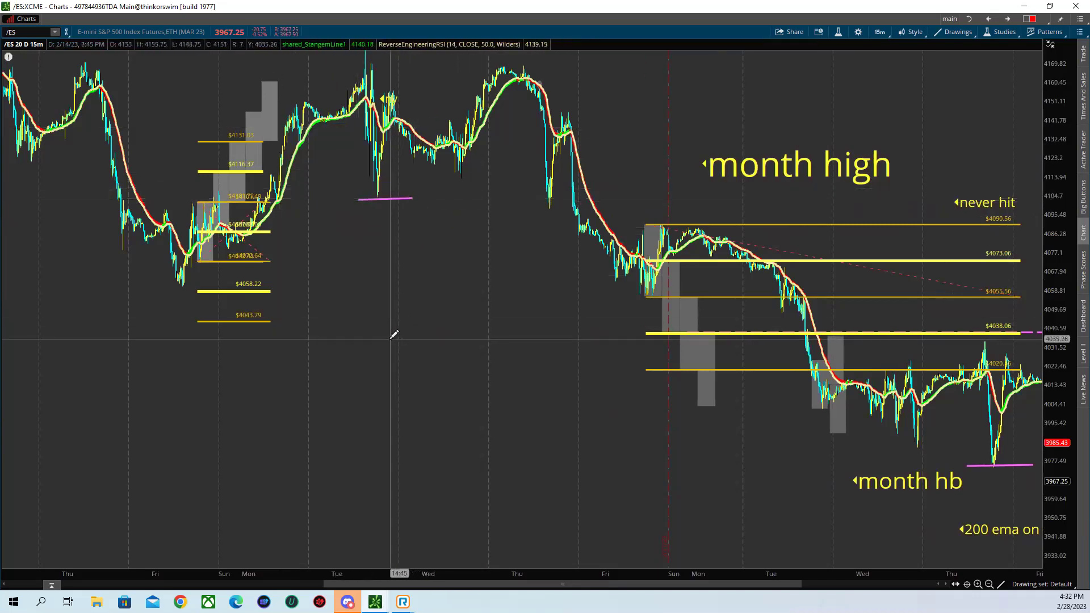
- Draw a short horizontal trendline at the top of the February 14 price spike
{"action": "scroll", "coordinate": [396, 309], "scroll_direction": "up", "scroll_amount": 4}
{"action": "scroll", "coordinate": [393, 308], "scroll_direction": "up", "scroll_amount": 1}
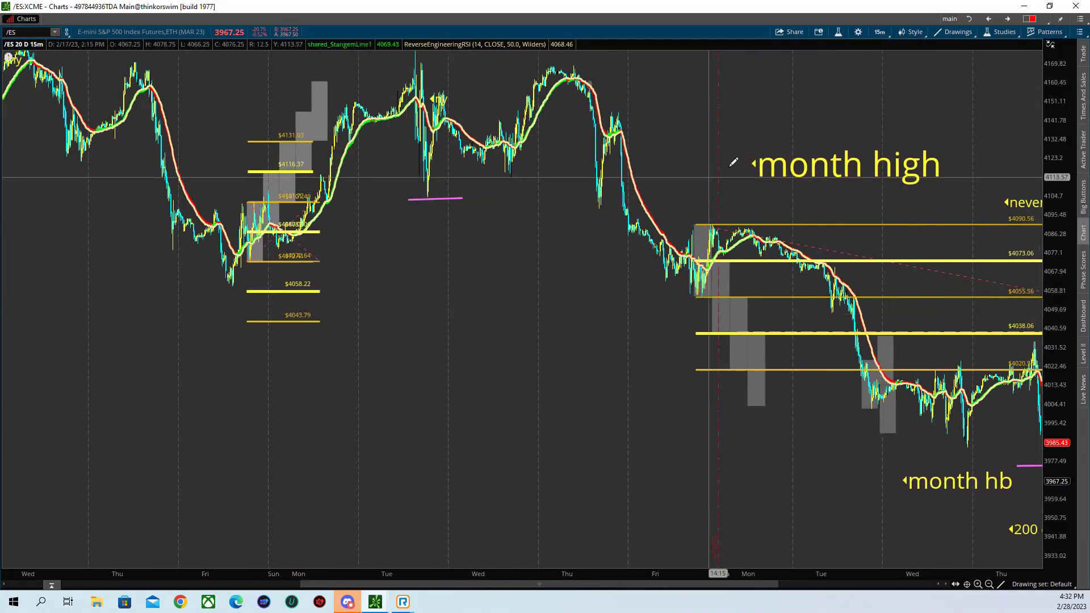
{"action": "left_click_drag", "start_coordinate": [1067, 92], "coordinate": [1067, 131]}
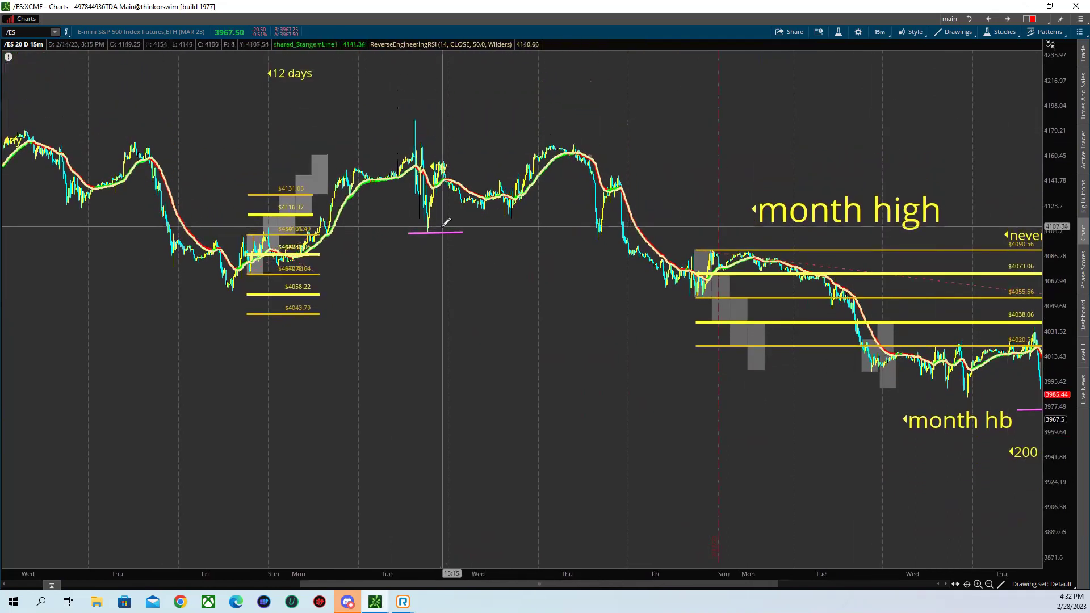
{"action": "scroll", "coordinate": [448, 257], "scroll_direction": "up", "scroll_amount": 3}
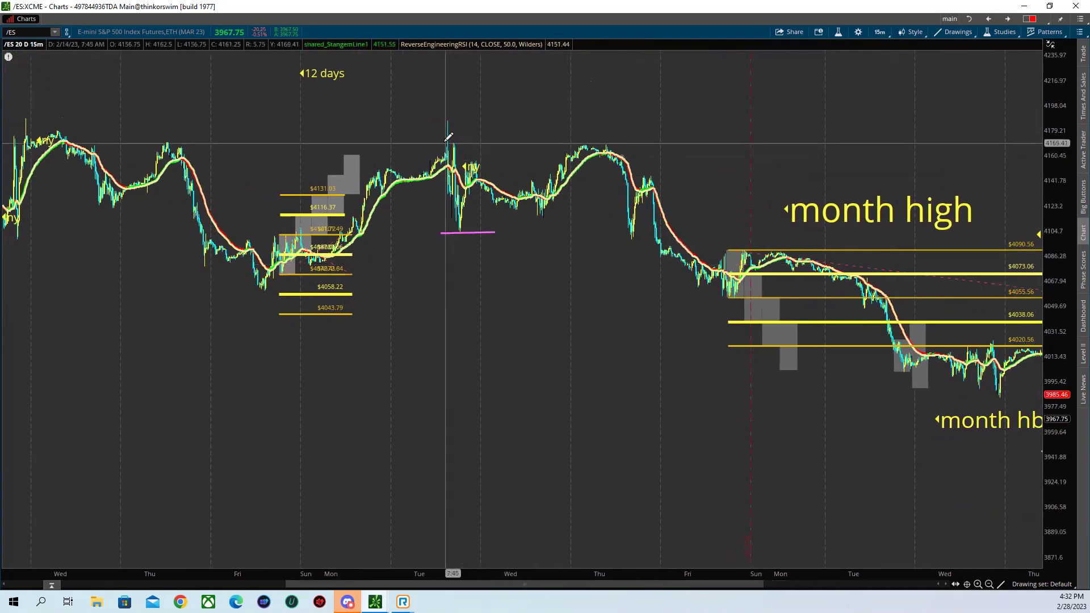
{"action": "left_click", "coordinate": [425, 121]}
{"action": "left_click", "coordinate": [480, 121]}
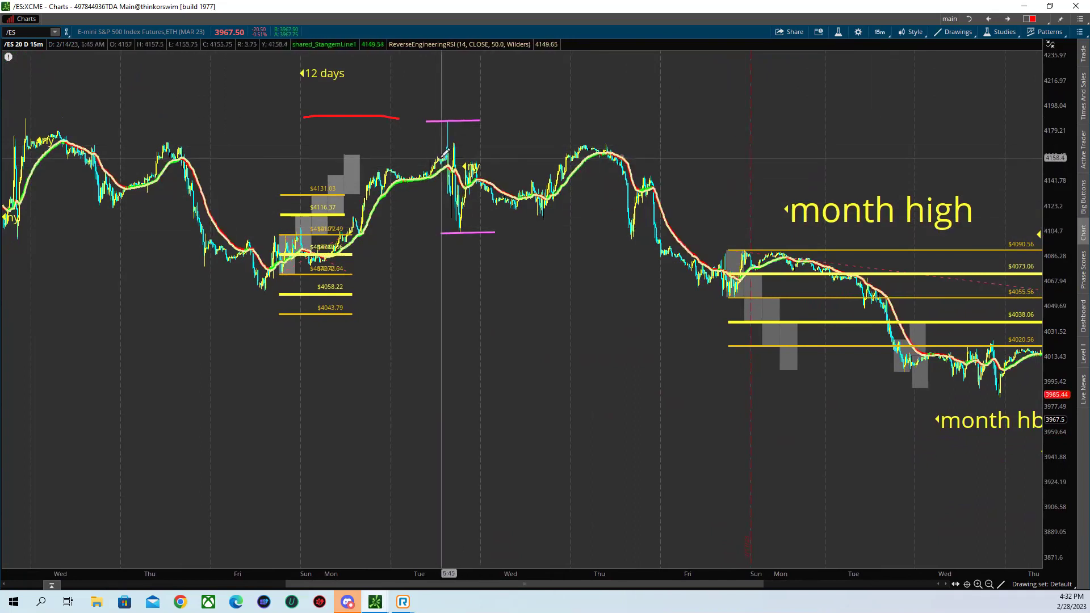
- Draw a short trendline at the February 13 high and a long horizontal one near 4150 from February 14 to February 17
{"action": "left_click_drag", "start_coordinate": [366, 171], "coordinate": [404, 170]}
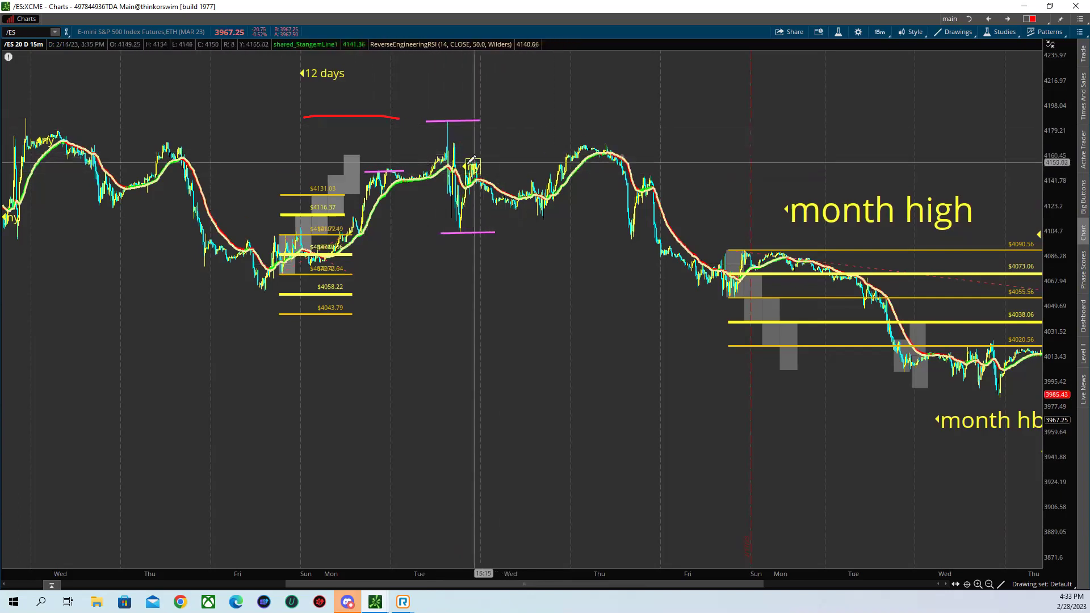
{"action": "left_click_drag", "start_coordinate": [445, 164], "coordinate": [697, 165]}
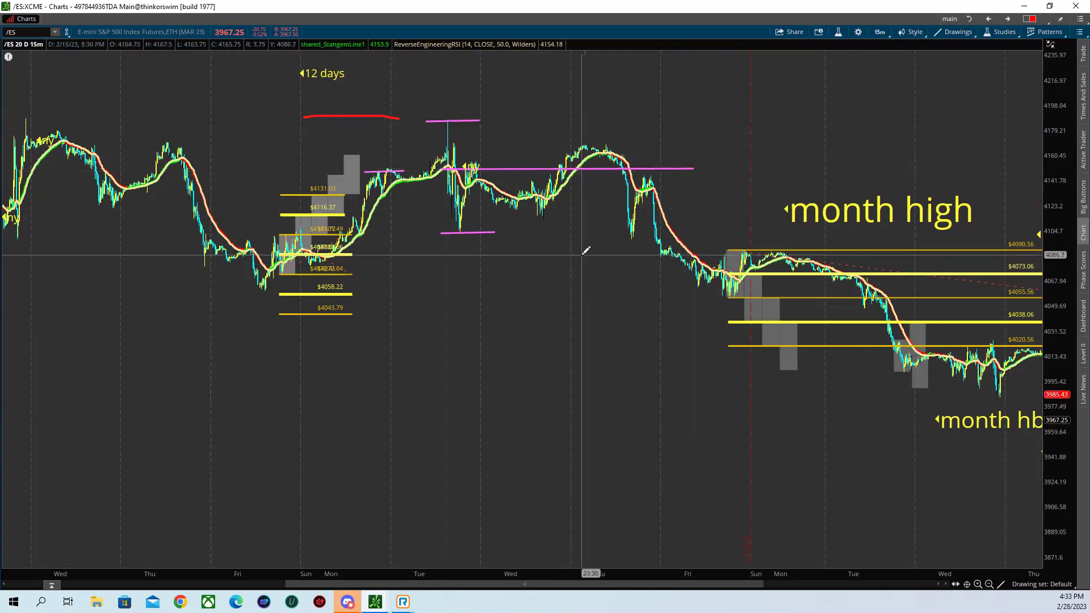
{"action": "mouse_move", "coordinate": [593, 167]}
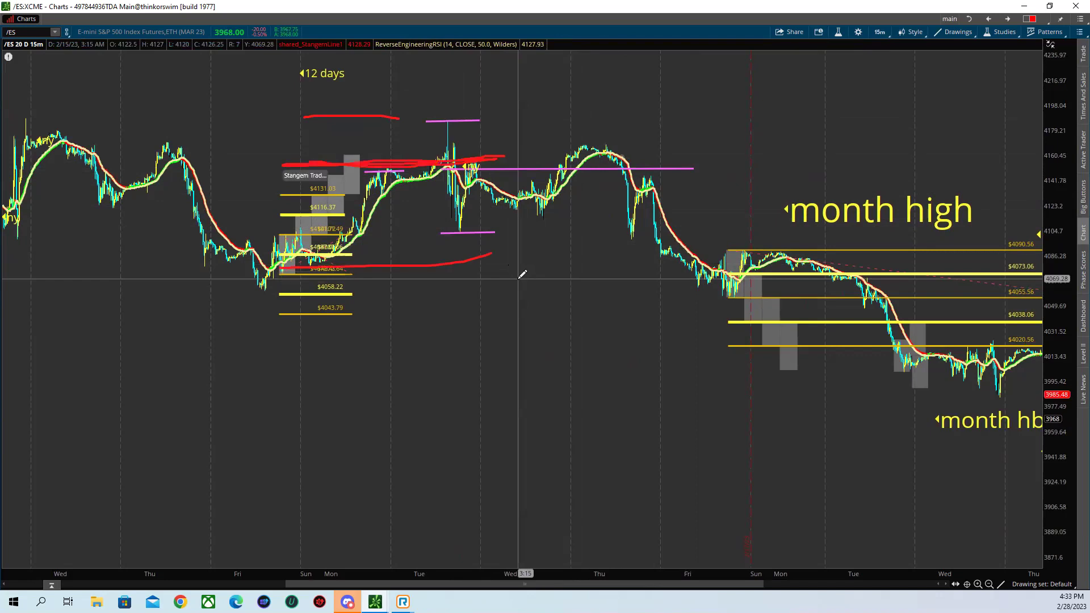
- Place a horizontal price level at about 4131, starting at the February 10 session end, and clear the red ink marks
{"action": "left_click", "coordinate": [955, 32]}
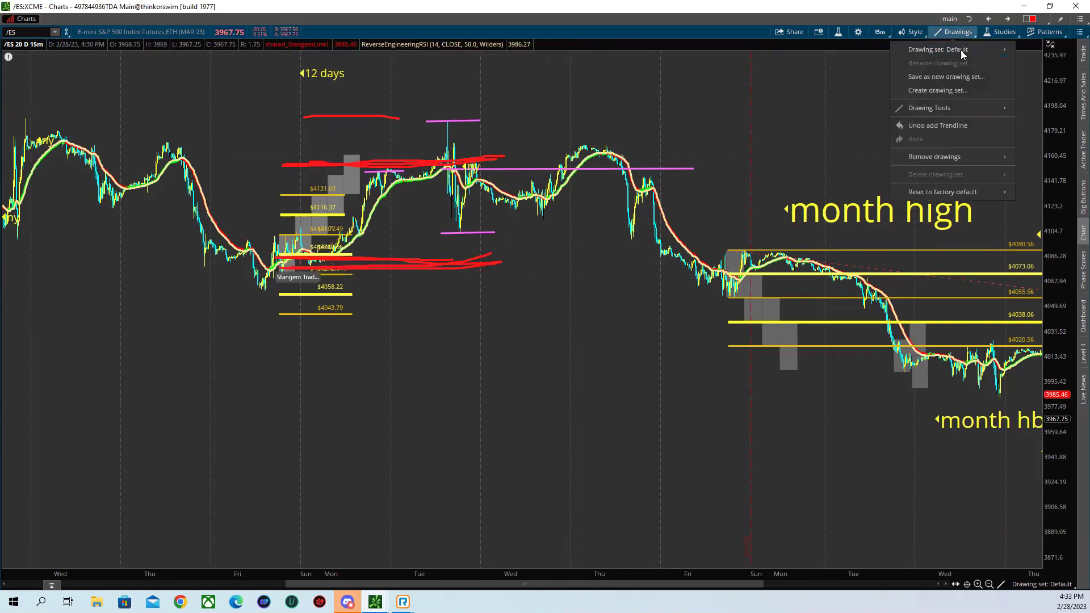
{"action": "mouse_move", "coordinate": [960, 111]}
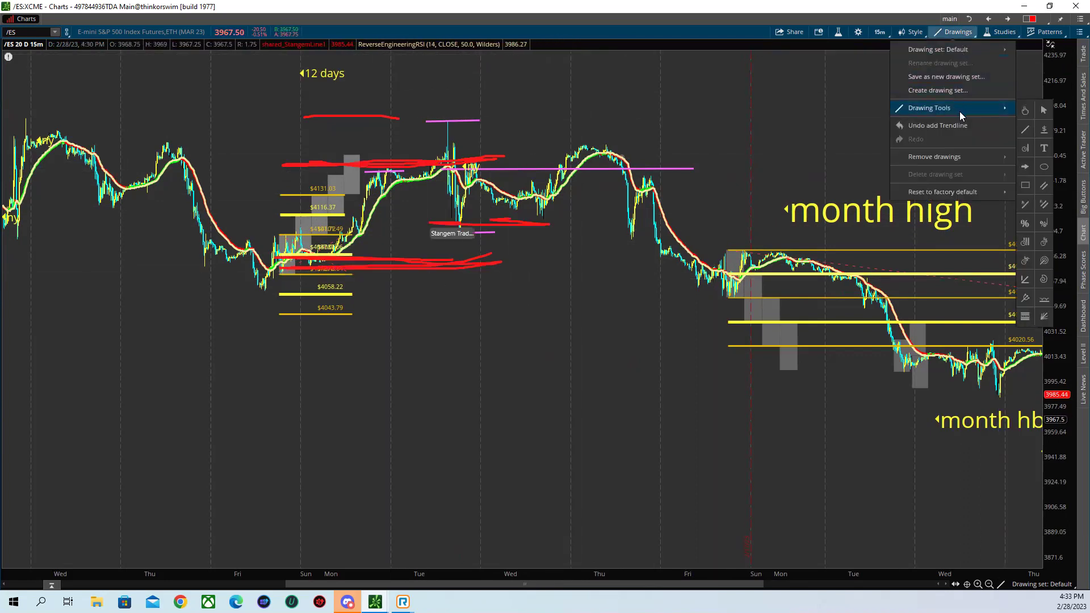
{"action": "left_click", "coordinate": [1044, 129]}
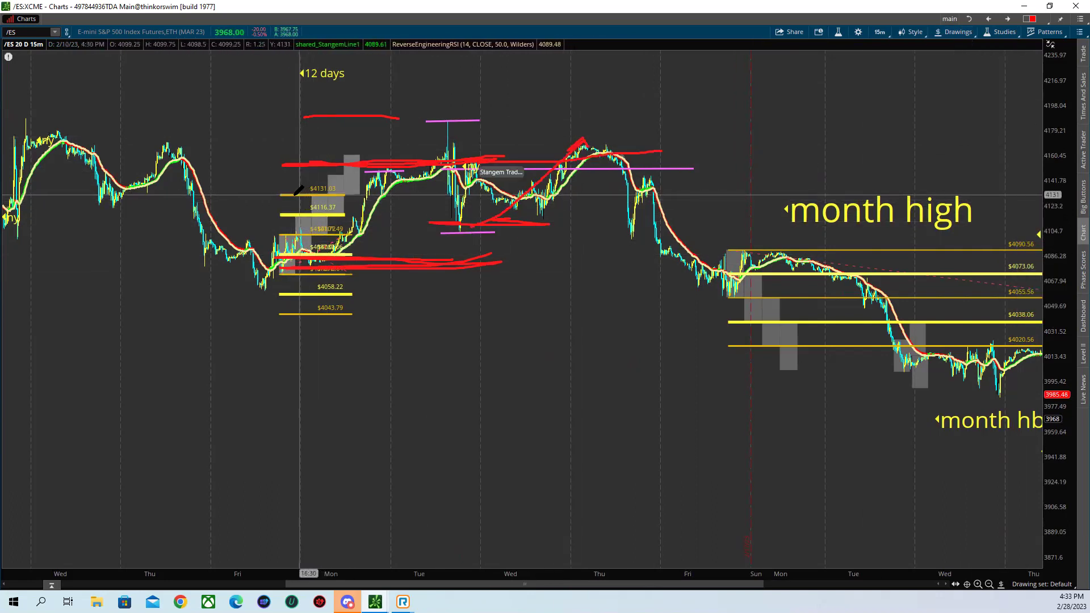
{"action": "left_click", "coordinate": [295, 194]}
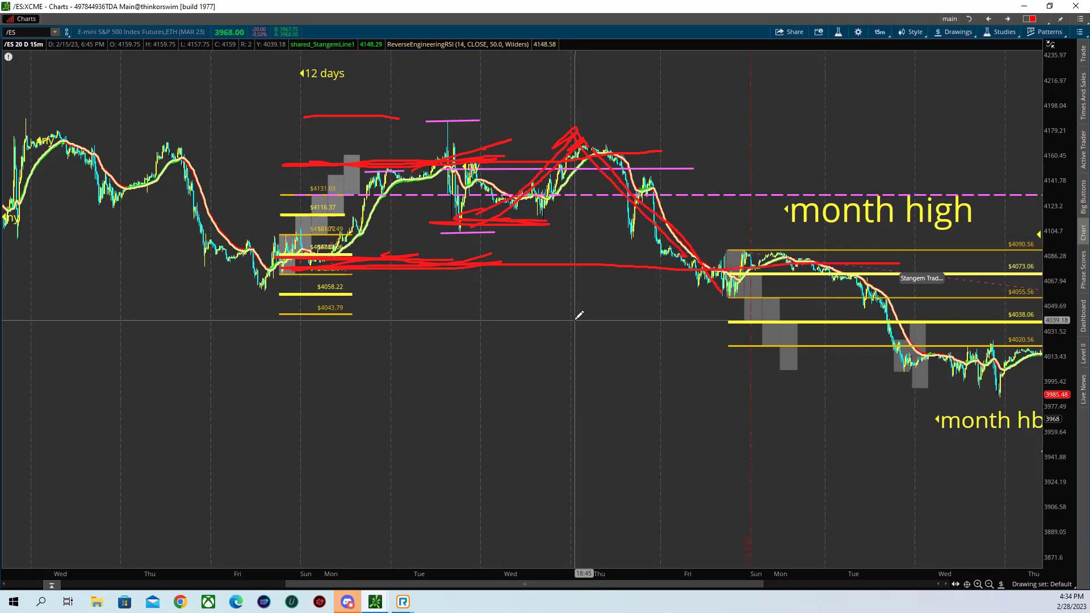
{"action": "key", "text": "e"}
- Remove the dashed price level placed near 4089 beside the February 20 high
{"action": "scroll", "coordinate": [648, 361], "scroll_direction": "down", "scroll_amount": 5}
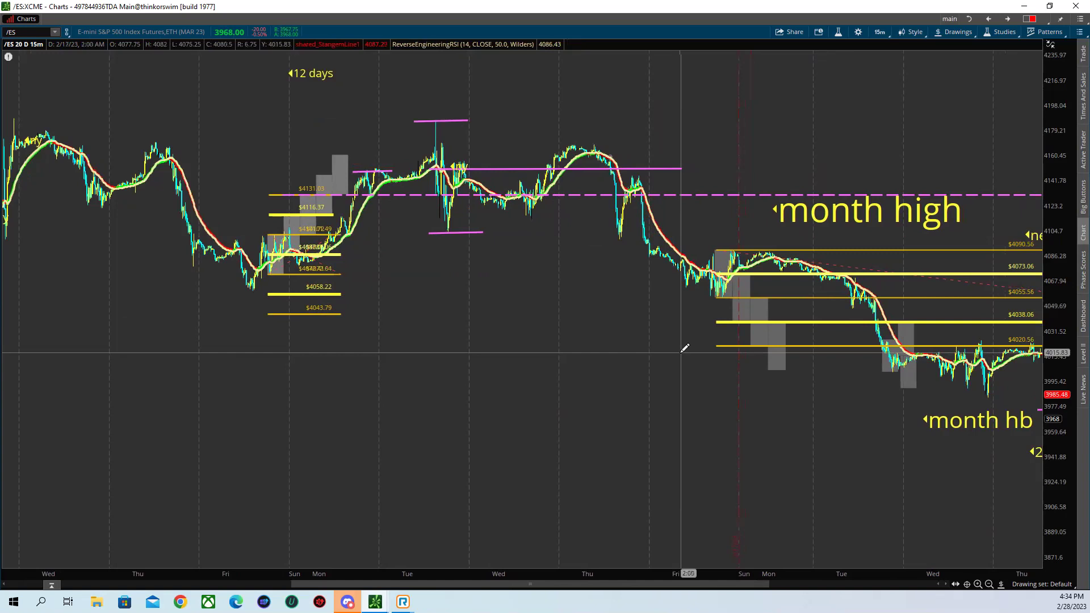
{"action": "scroll", "coordinate": [697, 345], "scroll_direction": "down", "scroll_amount": 5}
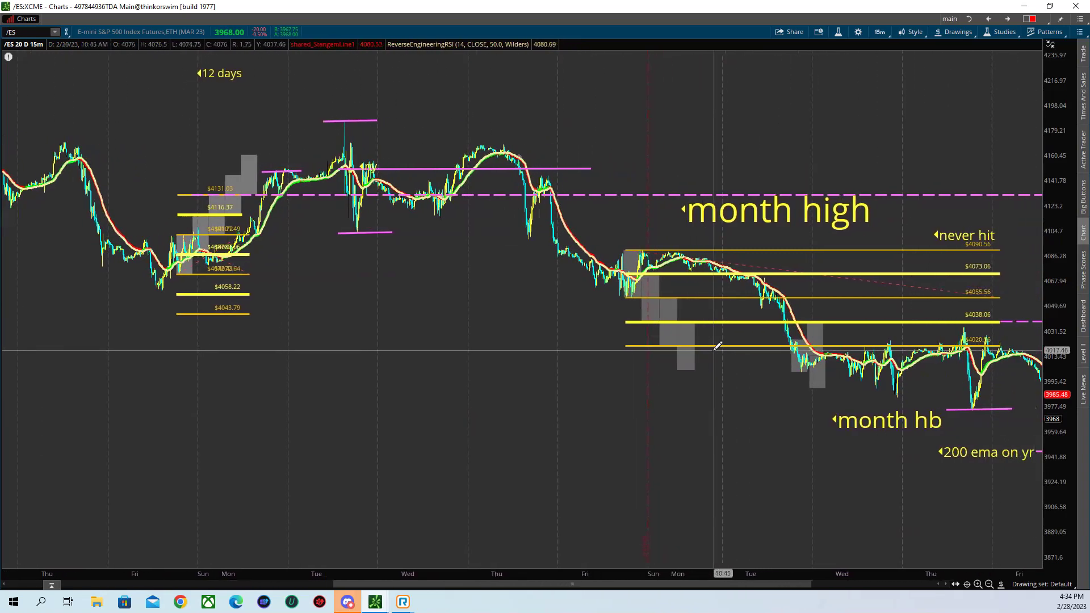
{"action": "scroll", "coordinate": [638, 310], "scroll_direction": "down", "scroll_amount": 2}
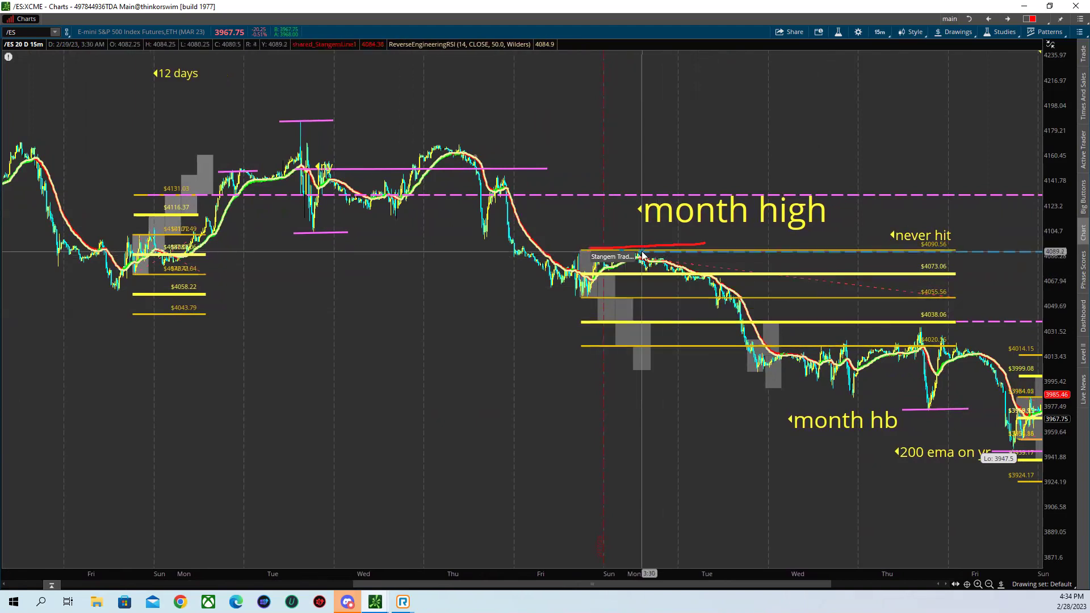
{"action": "right_click", "coordinate": [641, 252]}
{"action": "left_click", "coordinate": [1011, 213]}
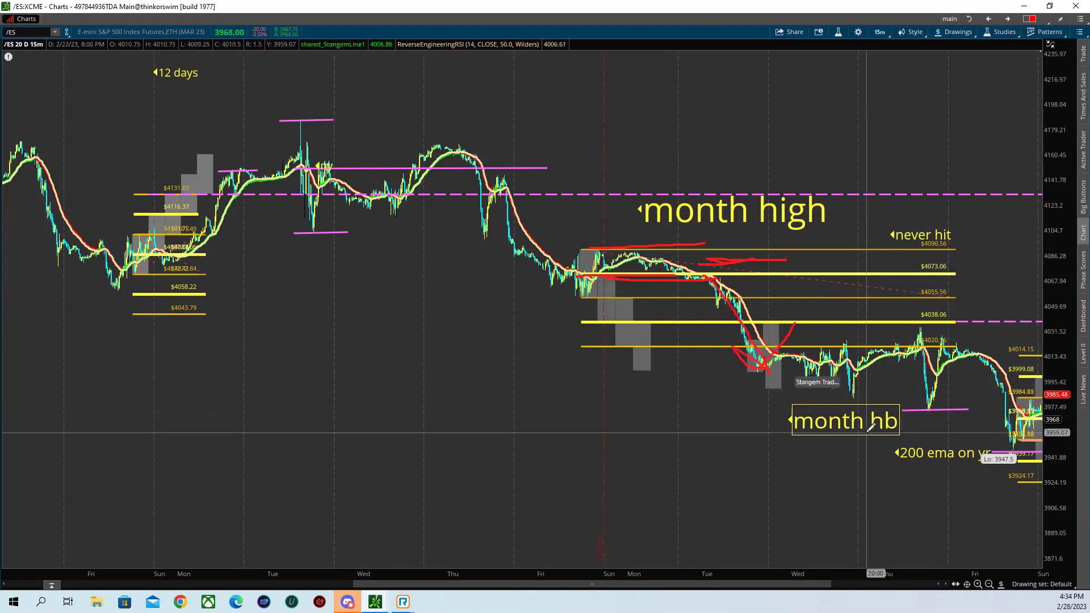
- Remove the short trendline under the February 23 low
{"action": "left_click_drag", "start_coordinate": [872, 427], "coordinate": [854, 426]}
{"action": "scroll", "coordinate": [854, 426], "scroll_direction": "down", "scroll_amount": 10}
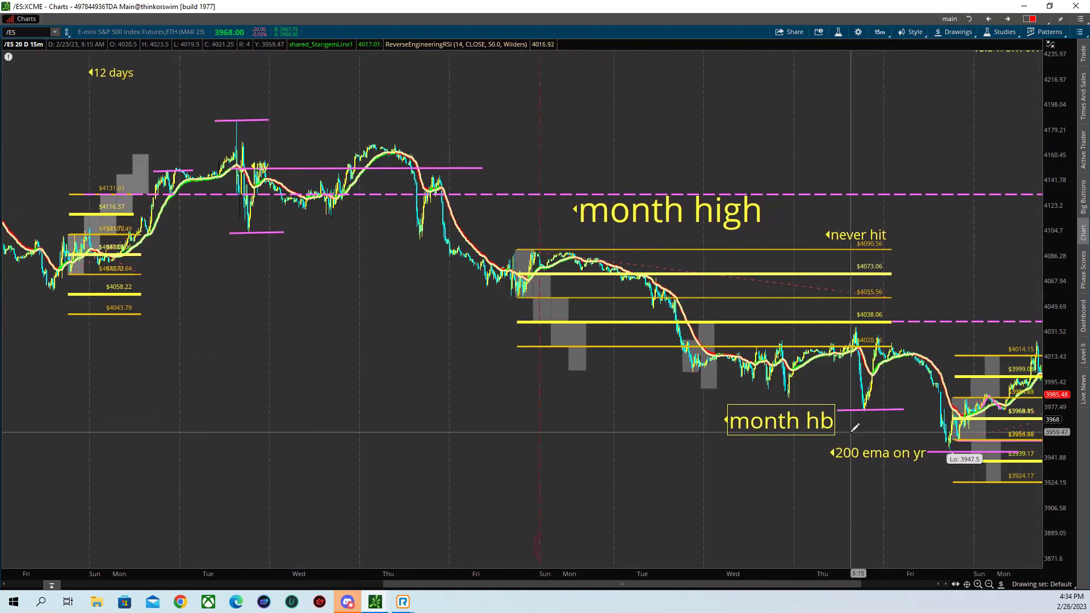
{"action": "scroll", "coordinate": [862, 430], "scroll_direction": "down", "scroll_amount": 3}
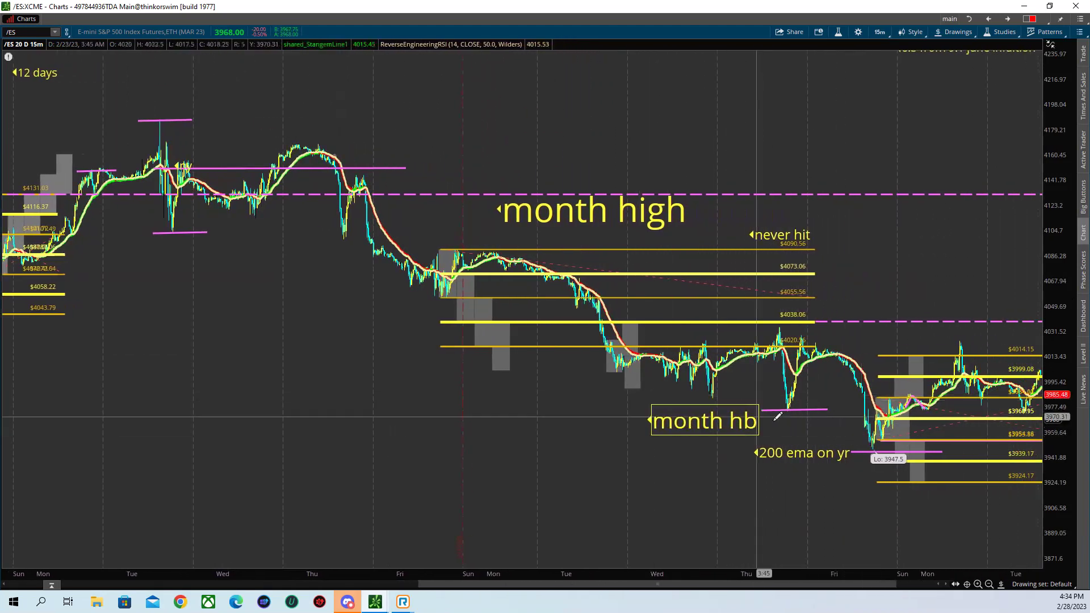
{"action": "scroll", "coordinate": [821, 411], "scroll_direction": "down", "scroll_amount": 9}
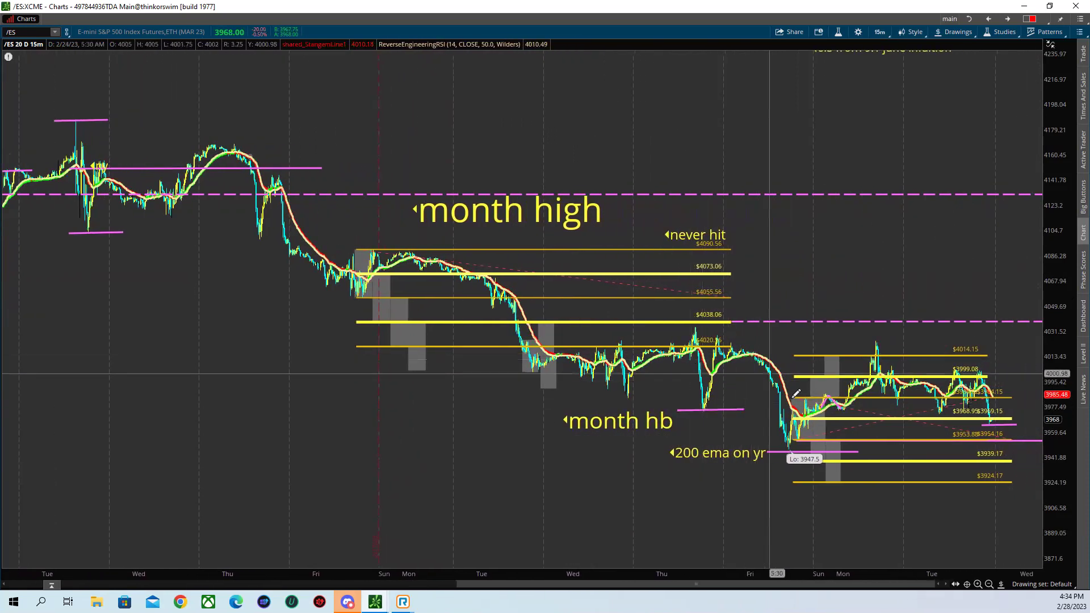
{"action": "right_click", "coordinate": [721, 409]}
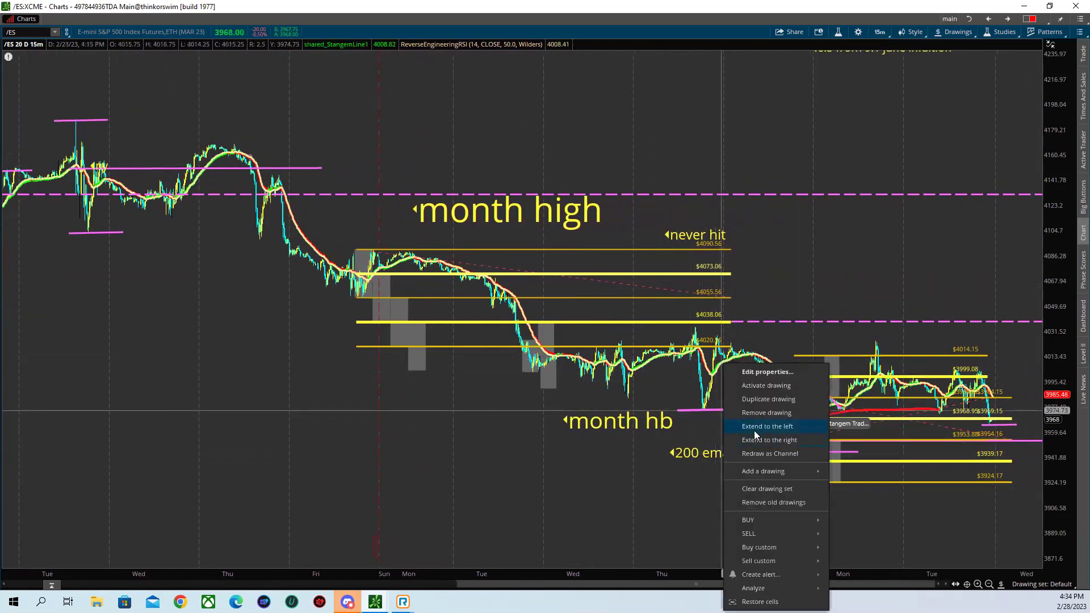
{"action": "left_click", "coordinate": [761, 413]}
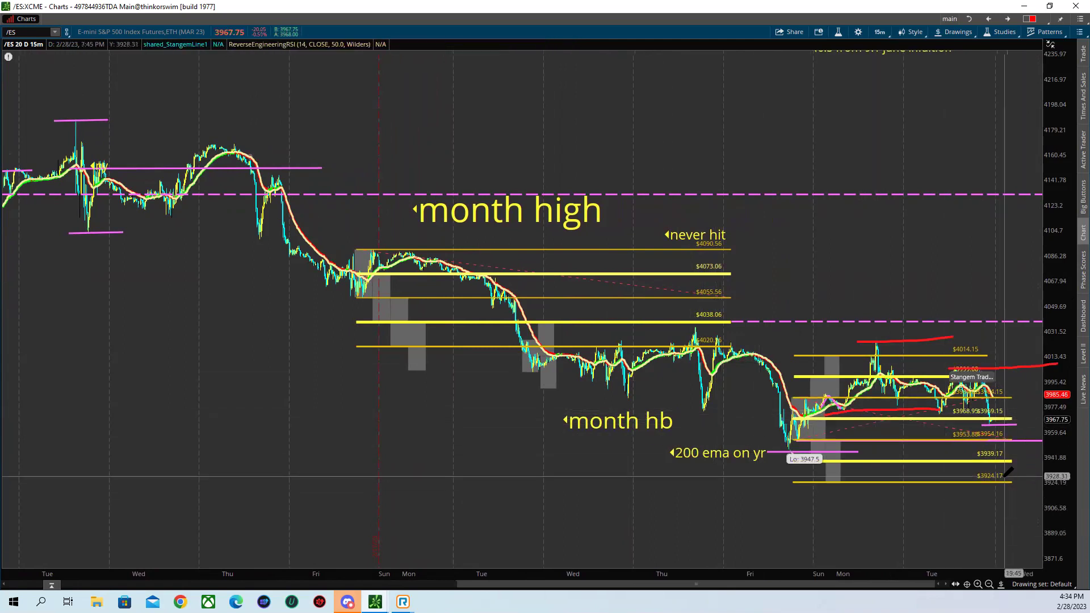
- Draw short horizontal trendlines above the February 27 high at about 4026 and under the early February 27 low
{"action": "mouse_move", "coordinate": [1055, 421]}
{"action": "left_mouse_down"}
{"action": "mouse_move", "coordinate": [1055, 431]}
{"action": "mouse_move", "coordinate": [1054, 421]}
{"action": "left_mouse_up"}
{"action": "left_click_drag", "start_coordinate": [642, 291], "coordinate": [1054, 489]}
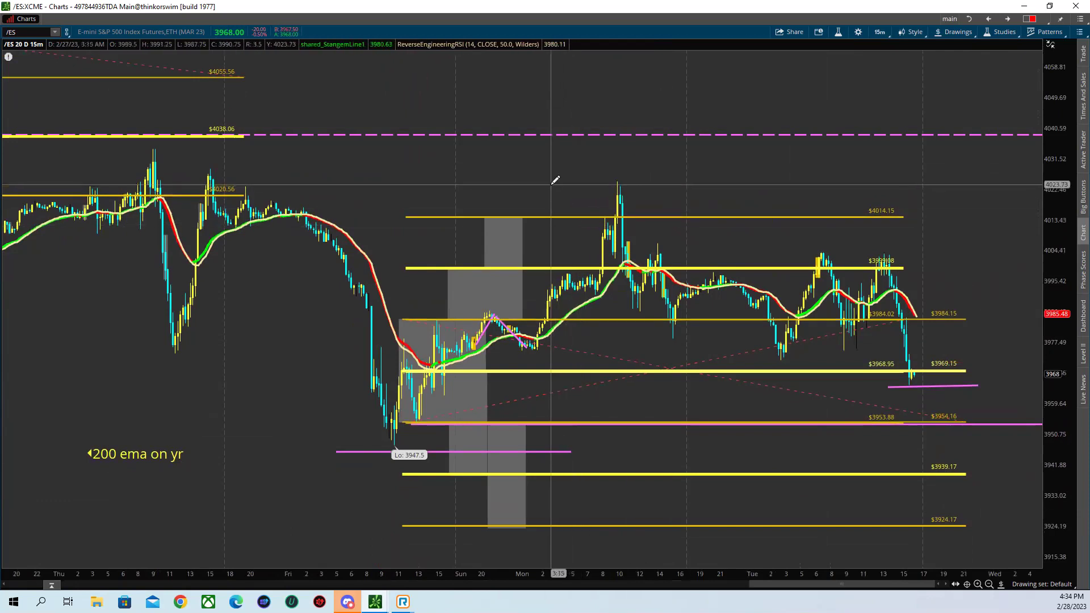
{"action": "left_click", "coordinate": [535, 182]}
{"action": "right_click", "coordinate": [631, 183]}
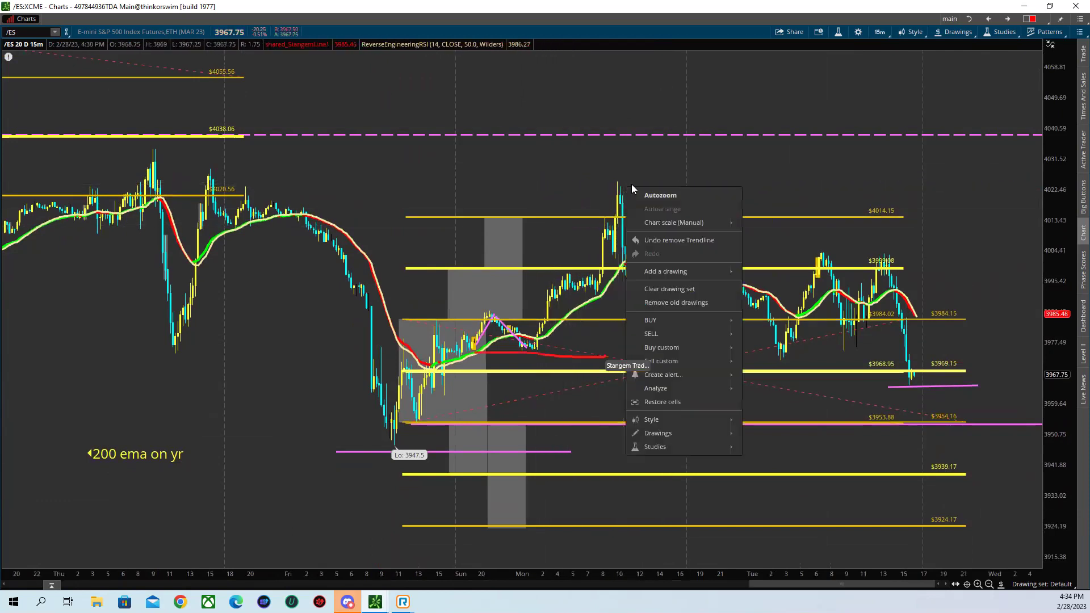
{"action": "left_click", "coordinate": [954, 32]}
{"action": "mouse_move", "coordinate": [977, 108]}
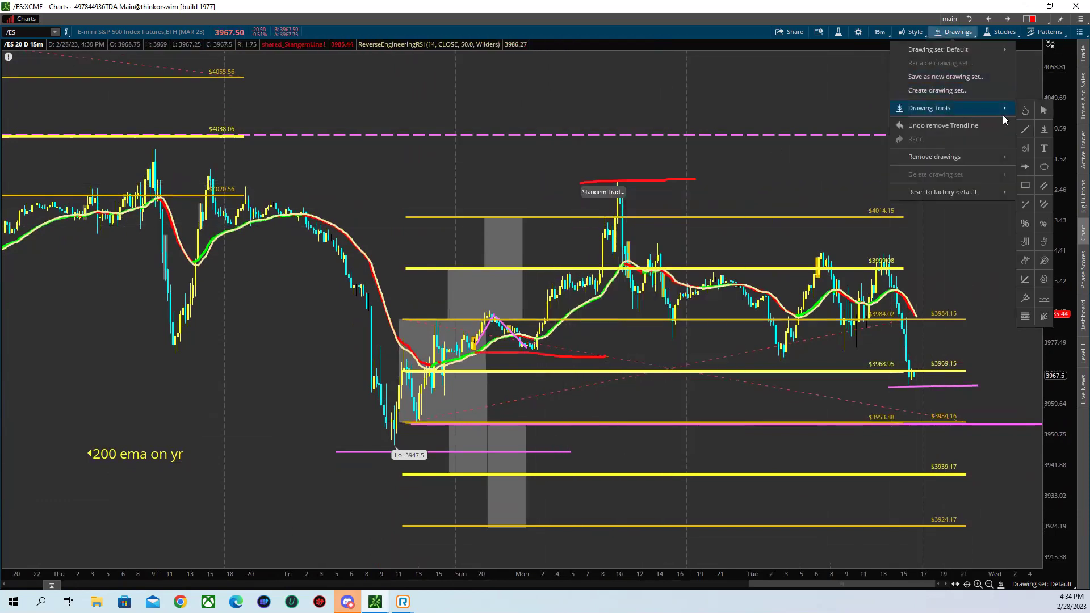
{"action": "left_click", "coordinate": [1028, 131]}
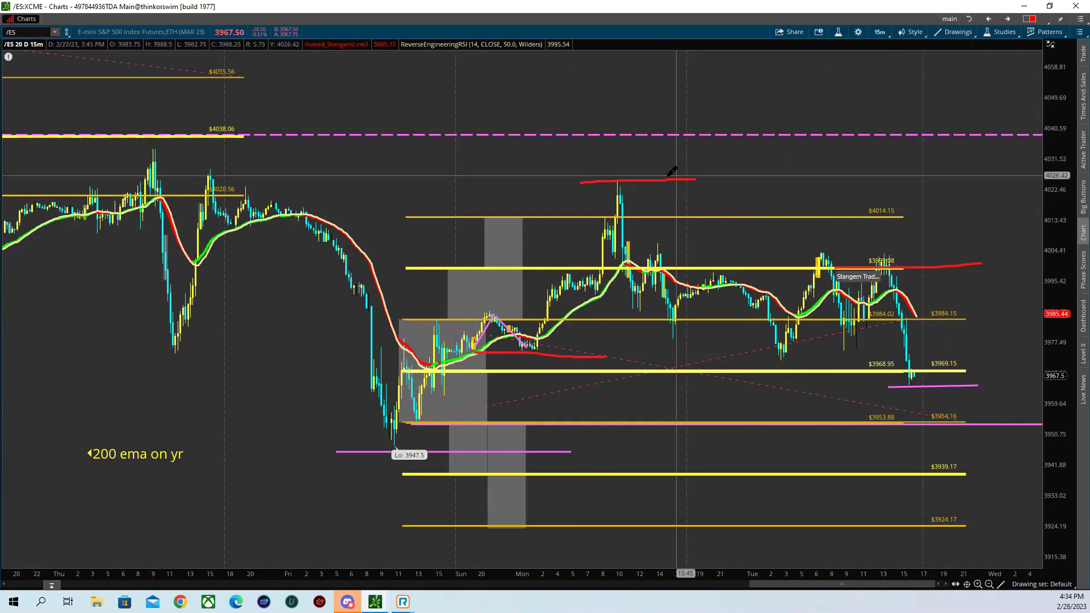
{"action": "left_click", "coordinate": [538, 176]}
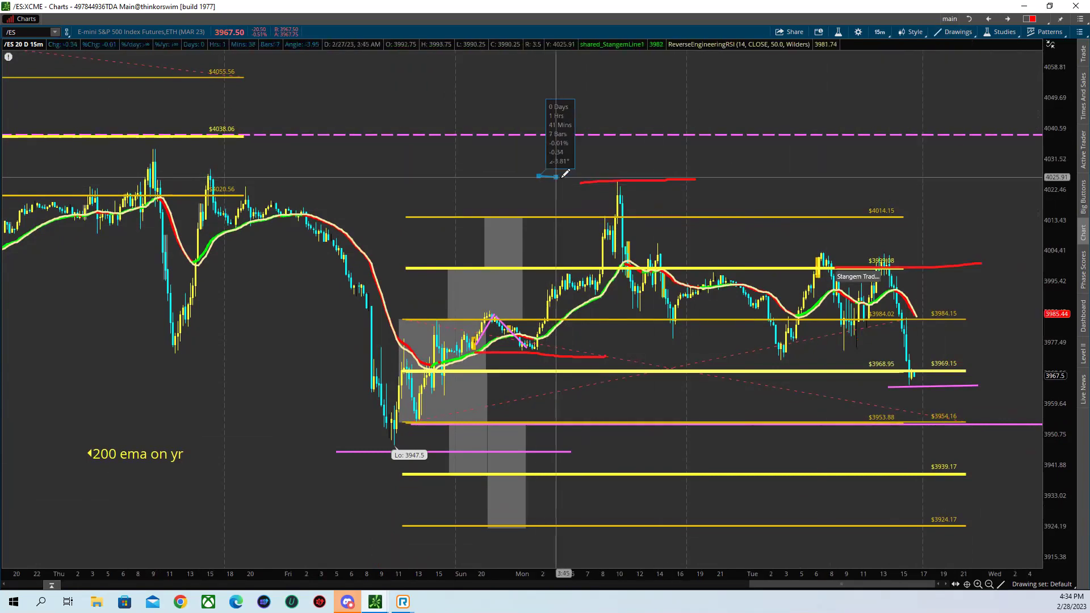
{"action": "left_click", "coordinate": [669, 175]}
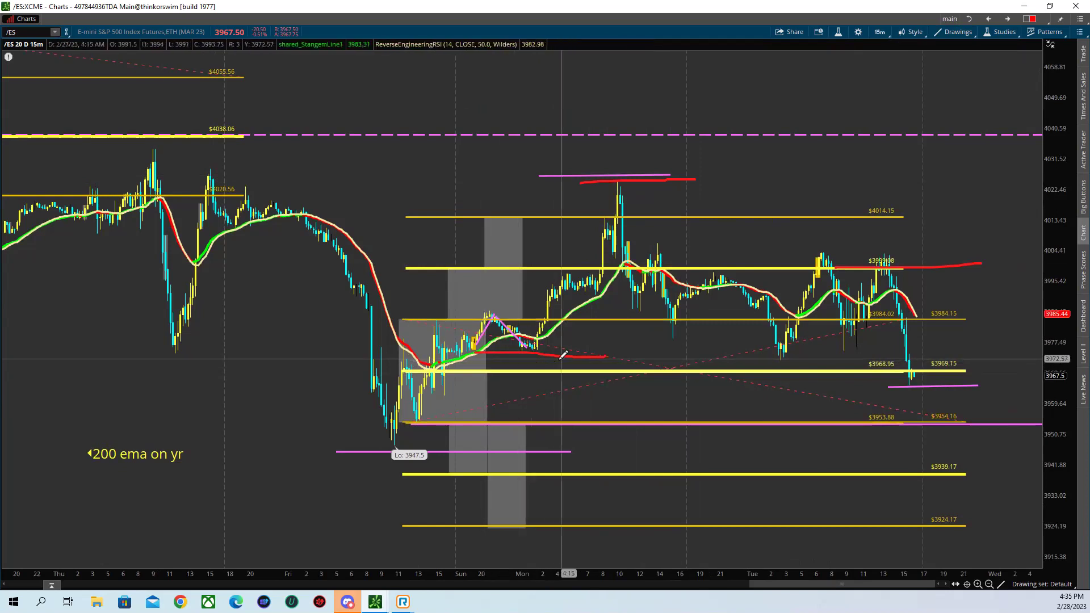
{"action": "left_click", "coordinate": [489, 355]}
{"action": "left_click", "coordinate": [589, 353]}
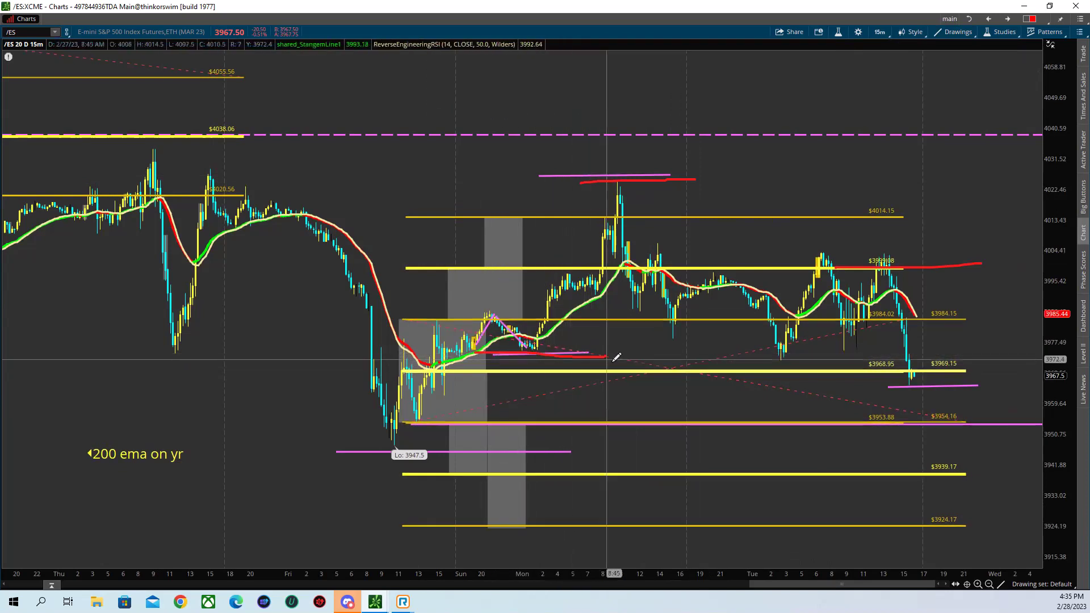
- Handwrite "HB" in red ink above the February 28 highs near 4000 and sketch strokes by the latest low
{"action": "left_click_drag", "start_coordinate": [945, 220], "coordinate": [941, 247]}
{"action": "left_click_drag", "start_coordinate": [943, 234], "coordinate": [965, 232]}
{"action": "left_click_drag", "start_coordinate": [965, 215], "coordinate": [969, 248]}
{"action": "left_click_drag", "start_coordinate": [969, 220], "coordinate": [969, 246]}
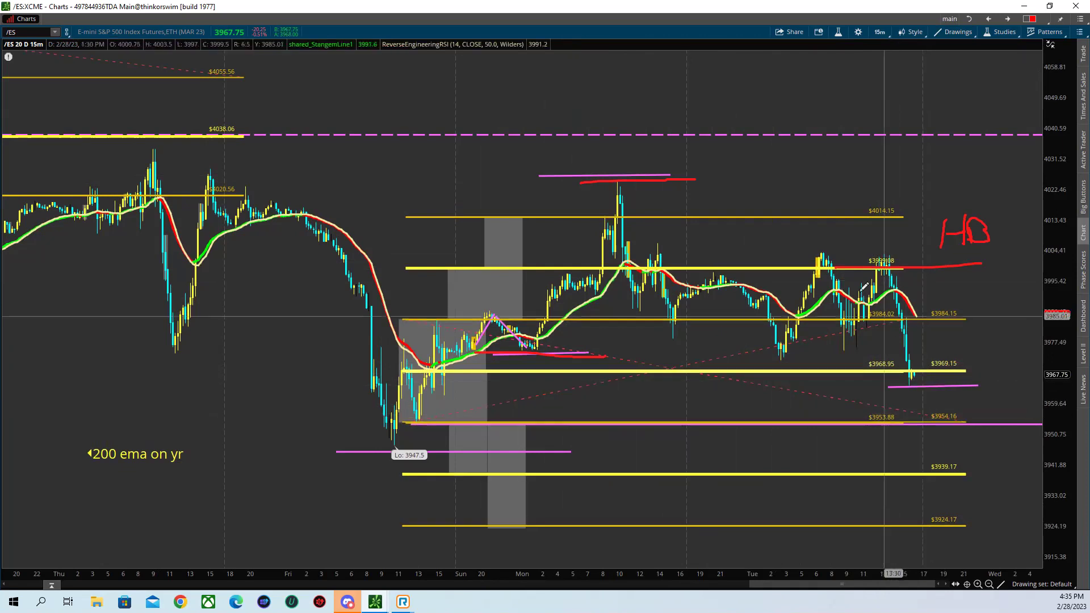
{"action": "left_click_drag", "start_coordinate": [915, 358], "coordinate": [876, 390]}
{"action": "left_click_drag", "start_coordinate": [876, 390], "coordinate": [895, 407]}
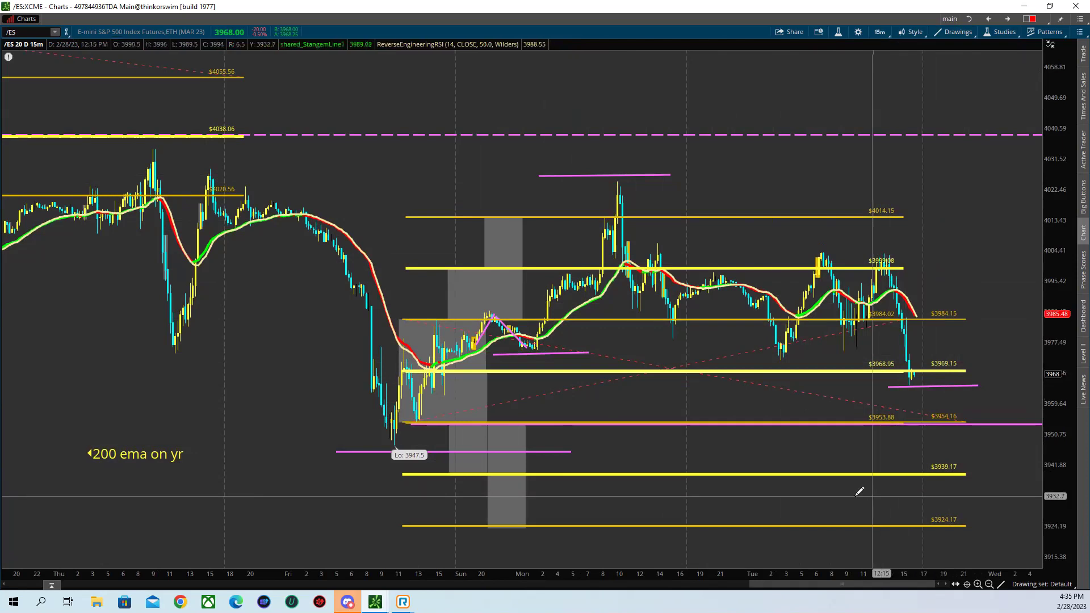
- Draw a horizontal trendline under the February 20 lows at about 4075, just above the 4073.06 level
{"action": "left_click_drag", "start_coordinate": [731, 574], "coordinate": [594, 452]}
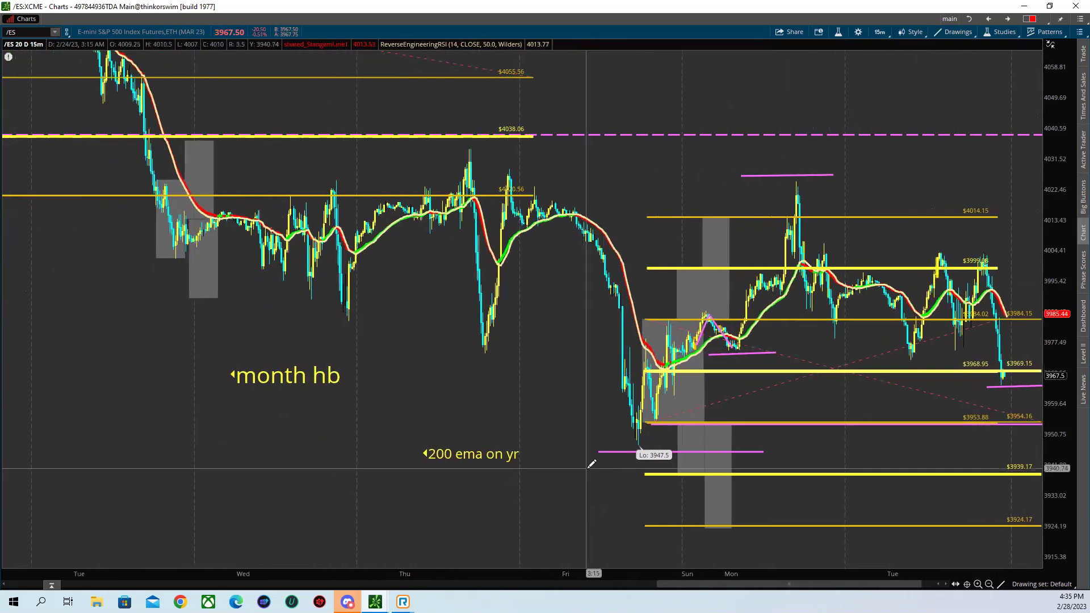
{"action": "left_click", "coordinate": [599, 584]}
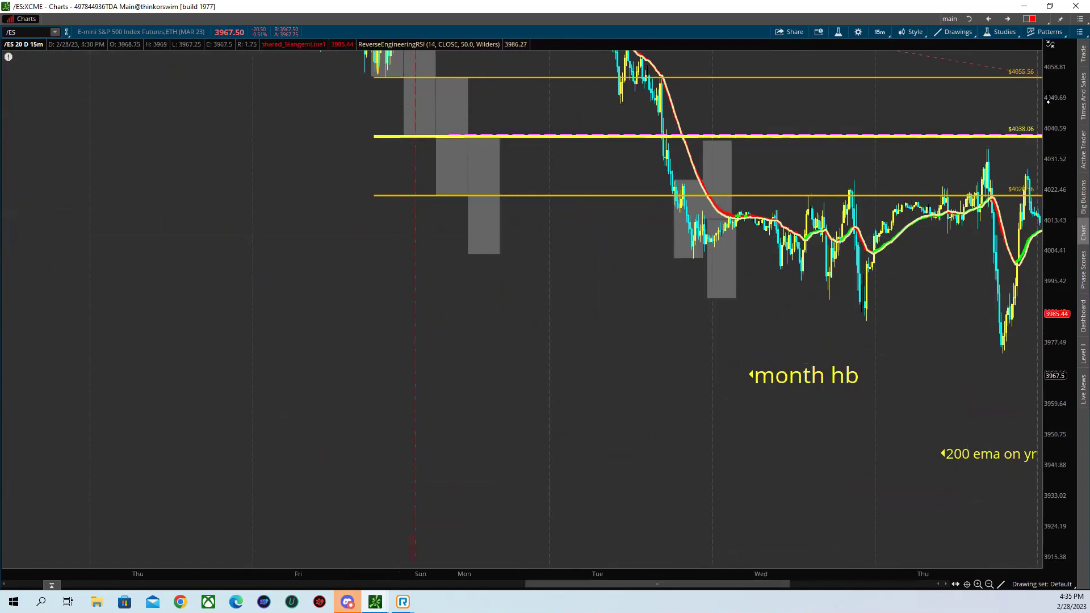
{"action": "left_click_drag", "start_coordinate": [276, 134], "coordinate": [749, 282]}
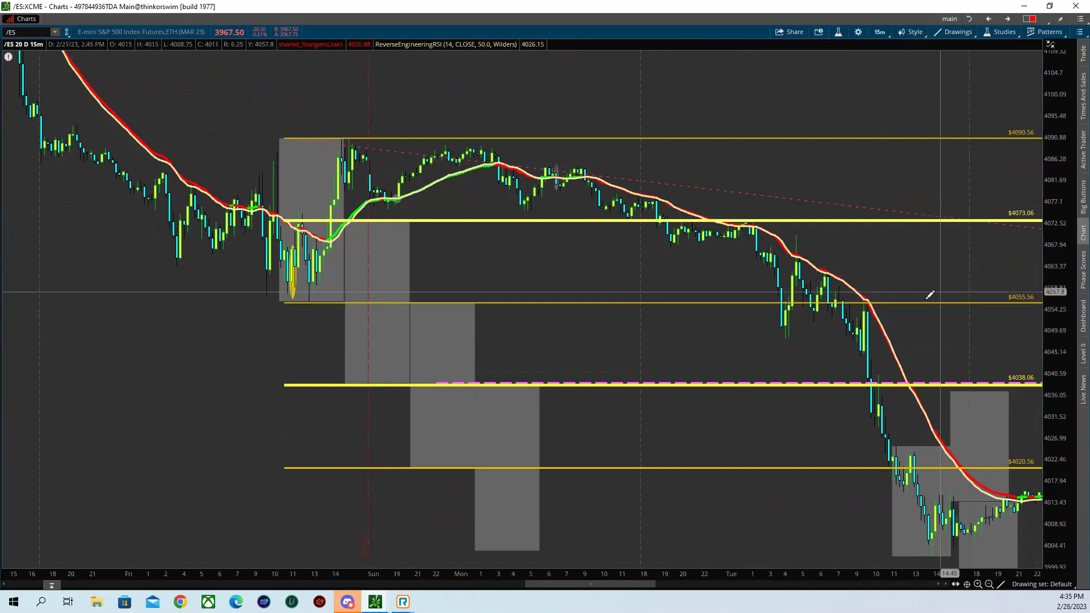
{"action": "left_click_drag", "start_coordinate": [1048, 193], "coordinate": [1048, 215]}
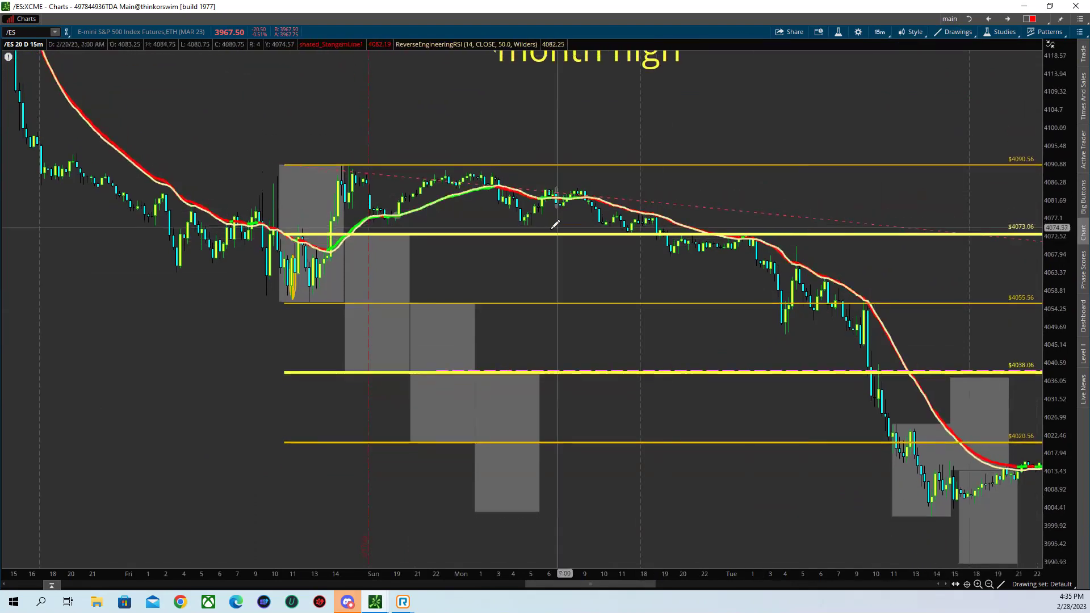
{"action": "left_click_drag", "start_coordinate": [383, 221], "coordinate": [568, 220]}
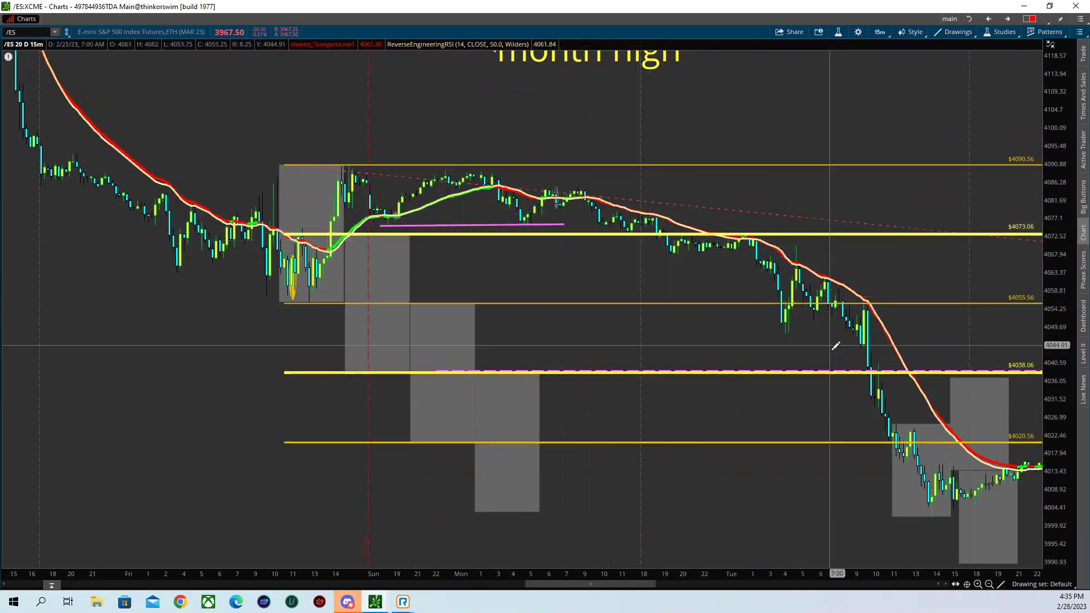
- Remove the short trendline under the February 14 low
{"action": "left_click_drag", "start_coordinate": [802, 574], "coordinate": [965, 574]}
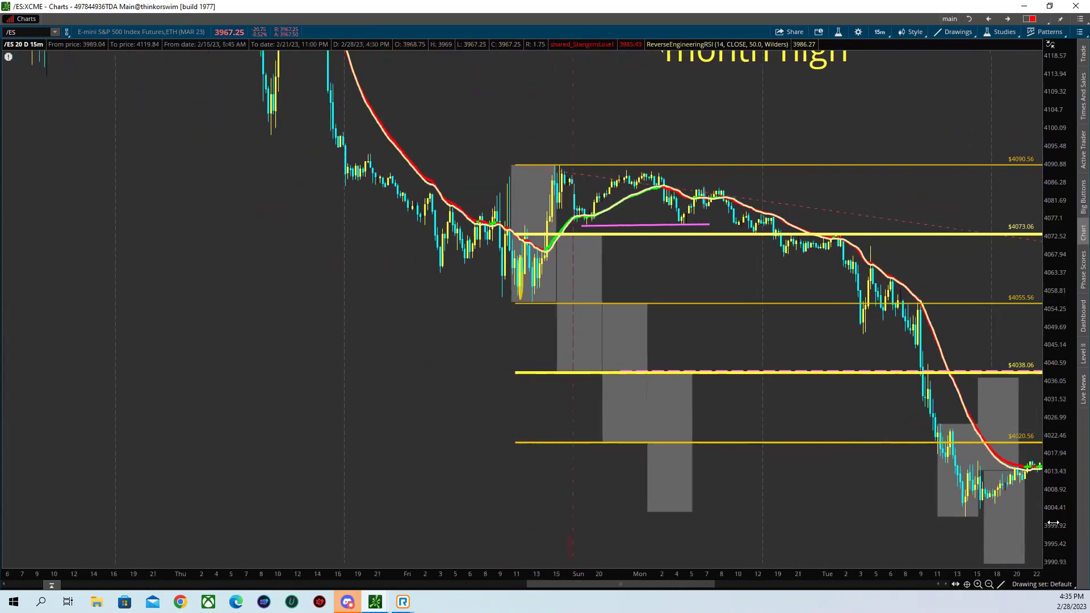
{"action": "left_click_drag", "start_coordinate": [1060, 145], "coordinate": [872, 501]}
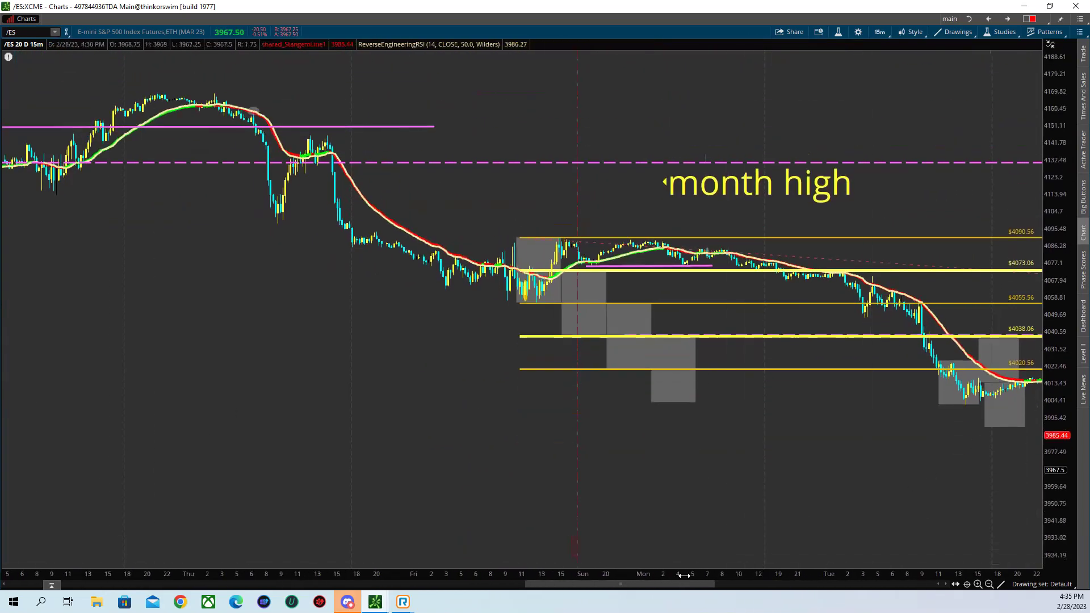
{"action": "left_click_drag", "start_coordinate": [683, 575], "coordinate": [749, 575]}
{"action": "left_click_drag", "start_coordinate": [543, 571], "coordinate": [651, 573]}
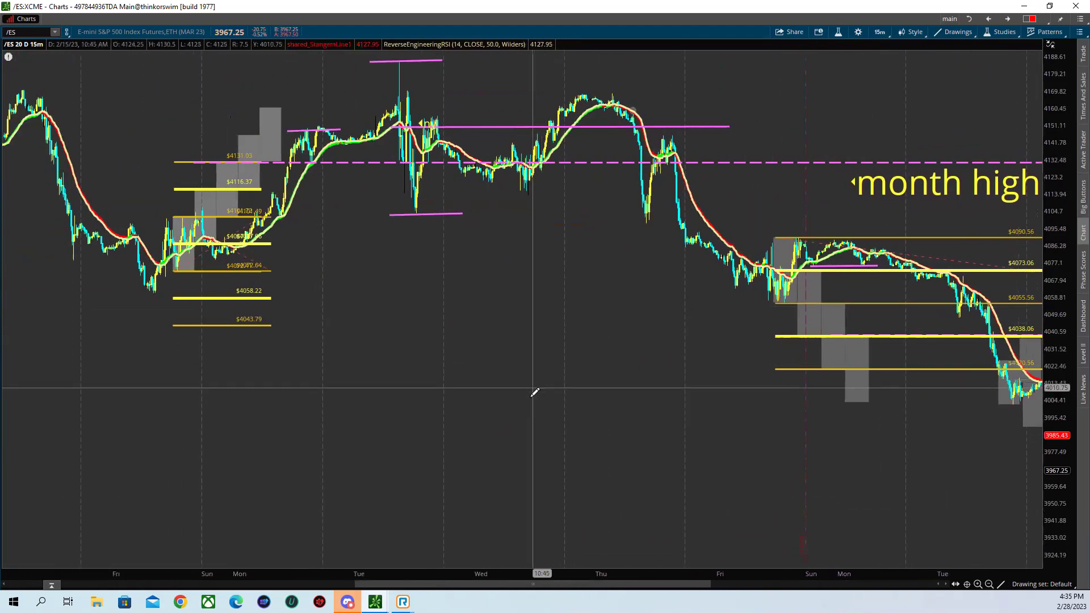
{"action": "scroll", "coordinate": [528, 387], "scroll_direction": "up", "scroll_amount": 2}
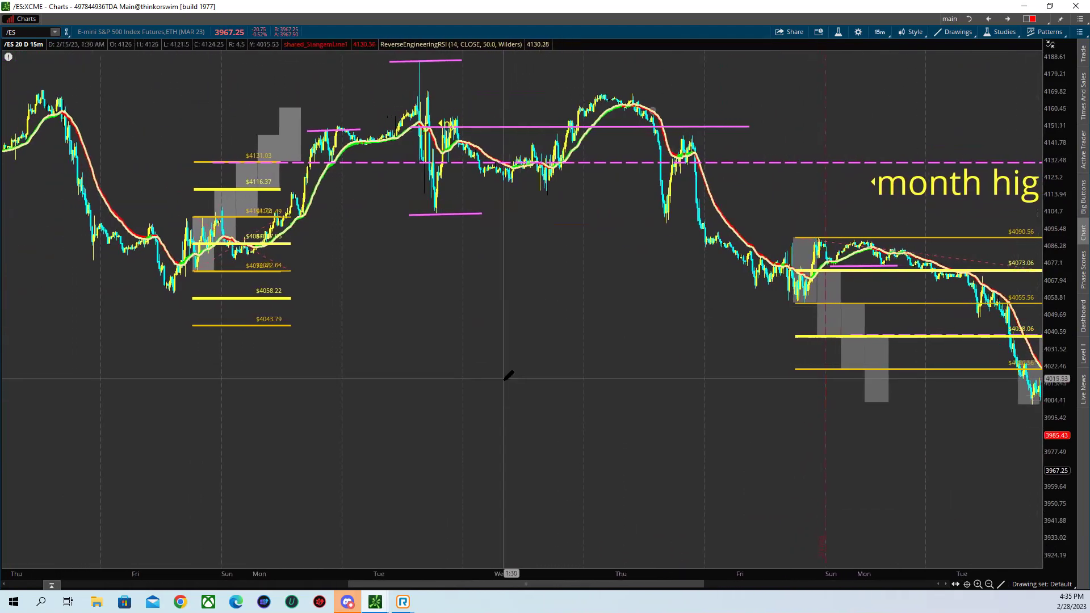
{"action": "right_click", "coordinate": [474, 209]}
{"action": "left_click", "coordinate": [513, 264]}
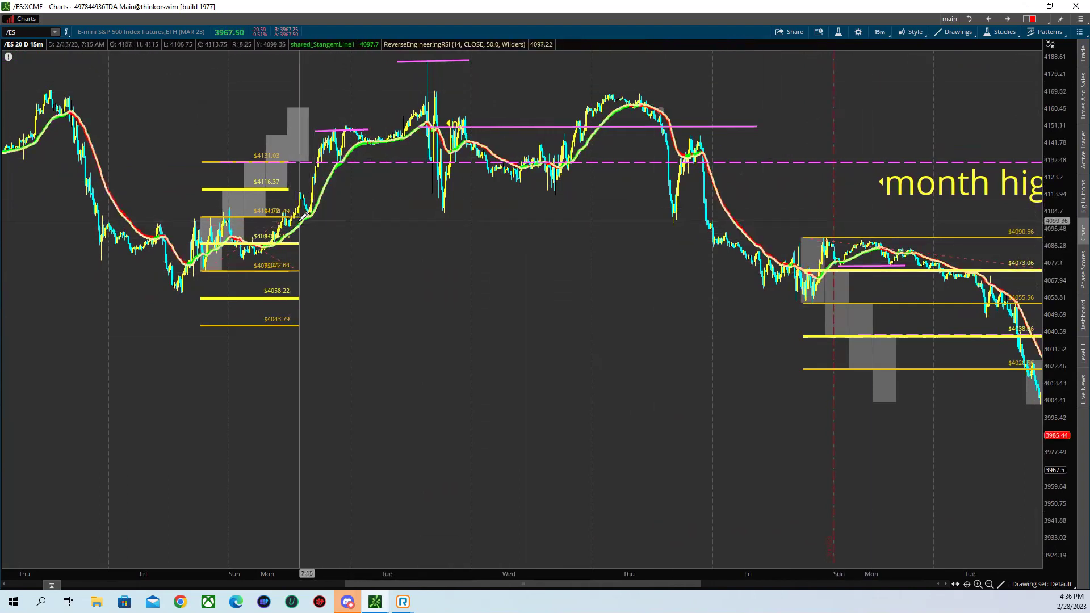
- Try a short horizontal trendline under the February 13 pullback at about 4100 and remove it
{"action": "left_click_drag", "start_coordinate": [300, 219], "coordinate": [341, 219]}
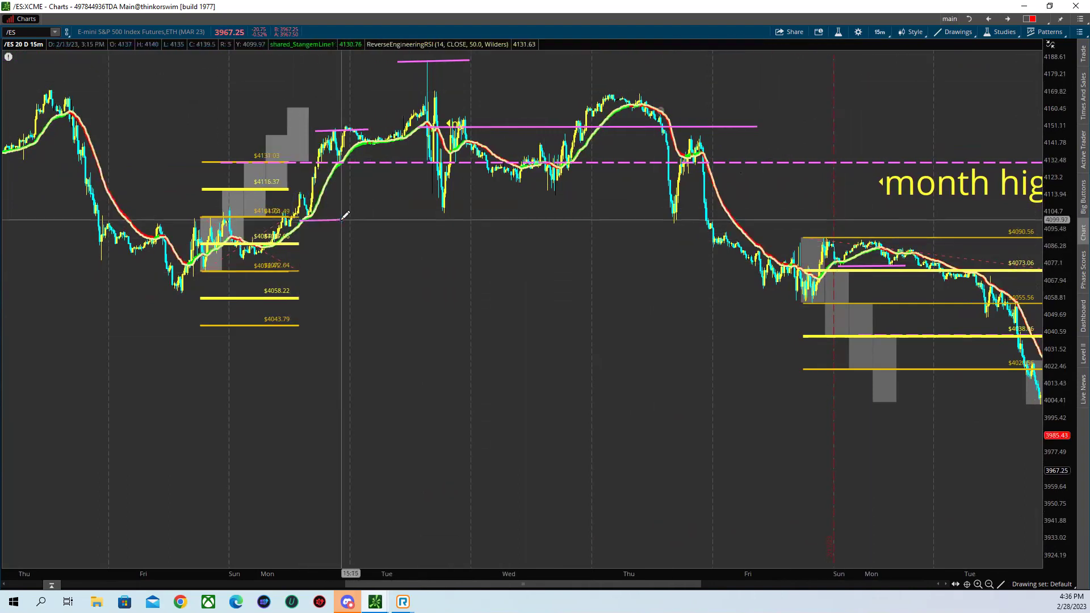
{"action": "right_click", "coordinate": [340, 222]}
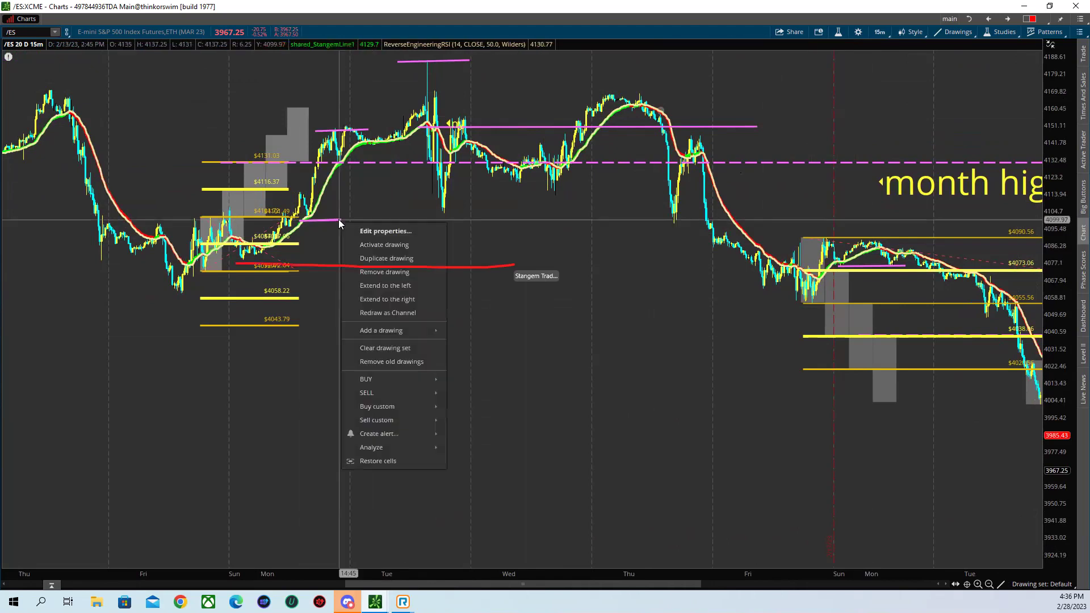
{"action": "left_click", "coordinate": [390, 271]}
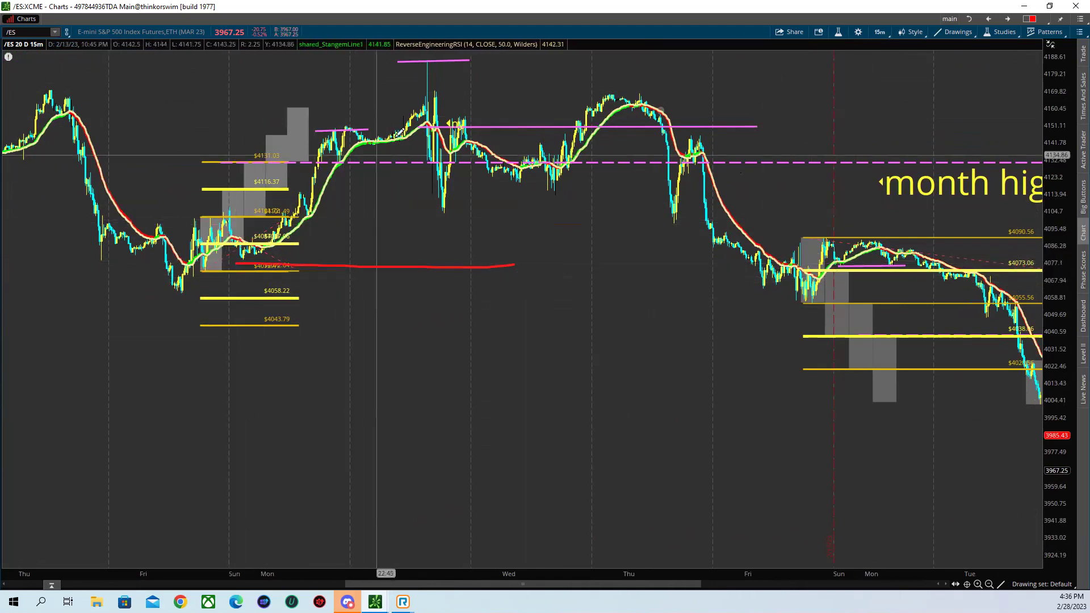
- Remove the short trendline above the February 14 spike high and draw a horizontal one under the February 13 low at about 4079
{"action": "right_click", "coordinate": [446, 65]}
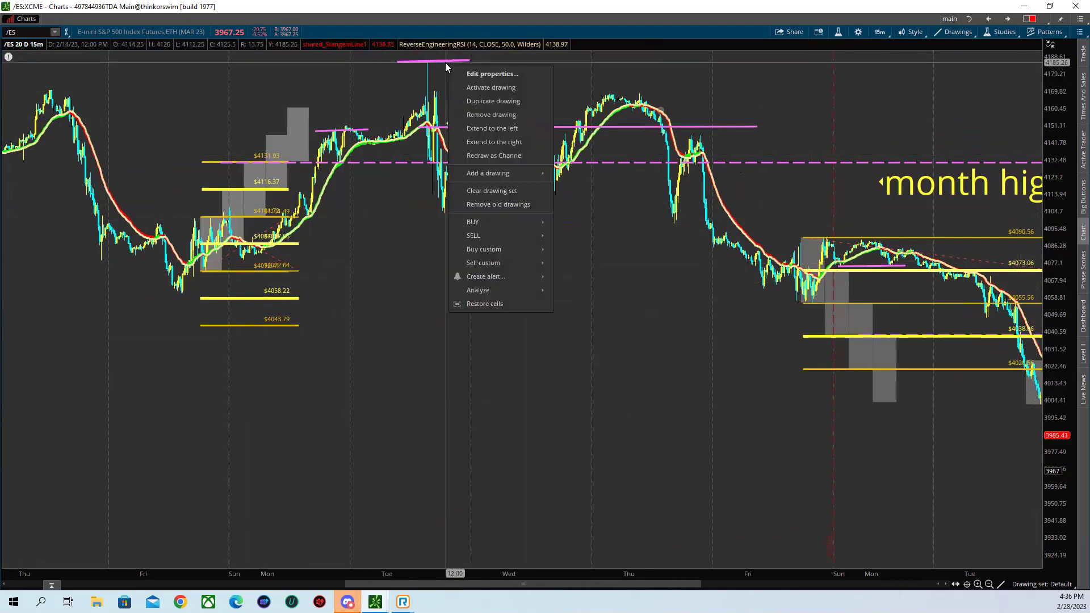
{"action": "left_click", "coordinate": [493, 115]}
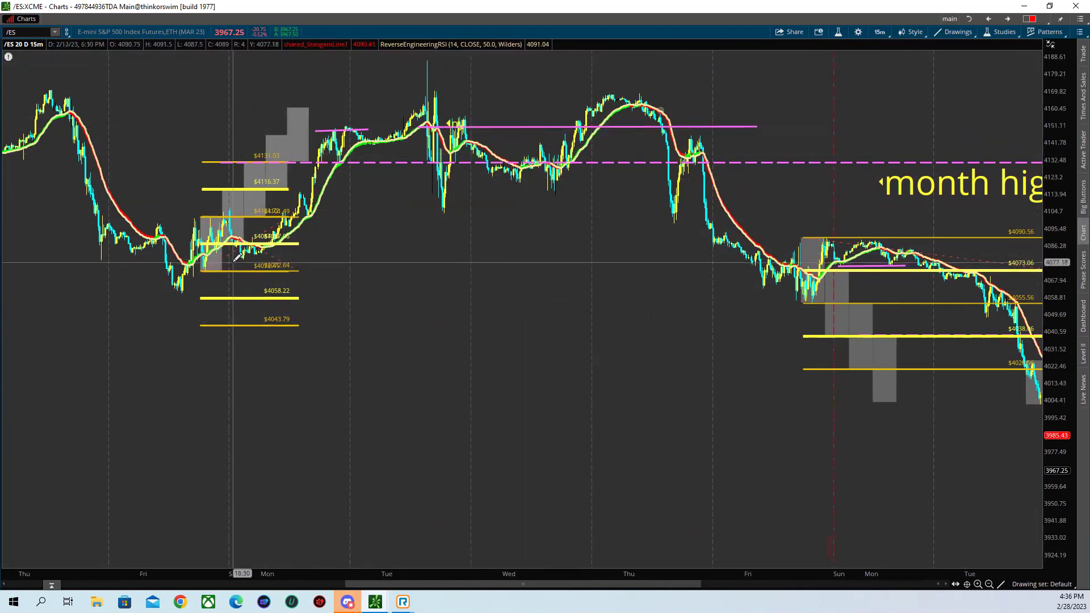
{"action": "left_click_drag", "start_coordinate": [237, 258], "coordinate": [350, 256]}
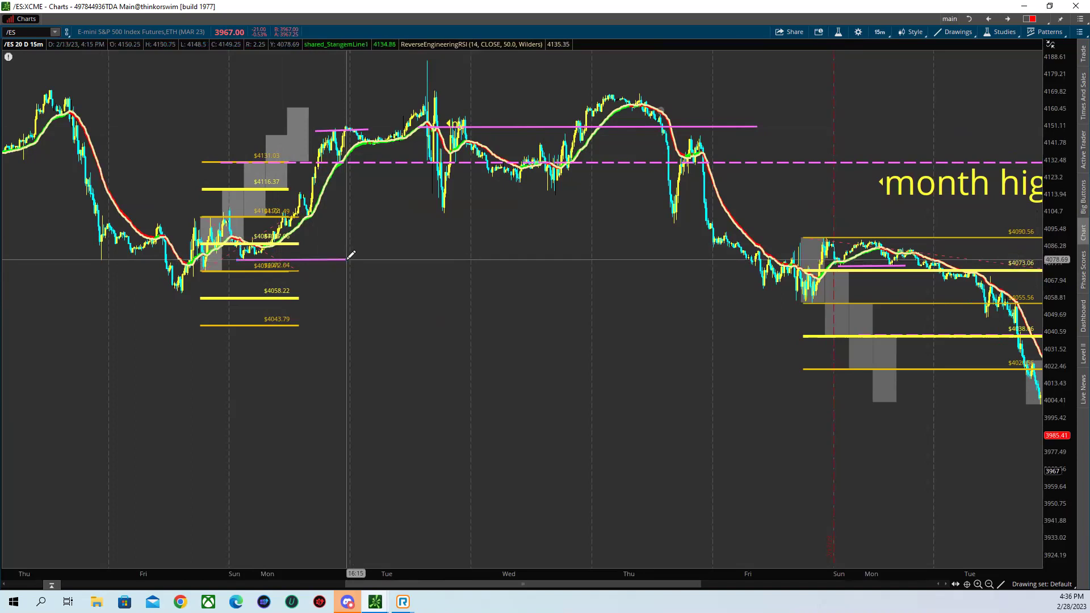
- Remove the short trendline above the February 13 afternoon high and draw a horizontal one above the February 14 spike at about 4186
{"action": "right_click", "coordinate": [341, 131]}
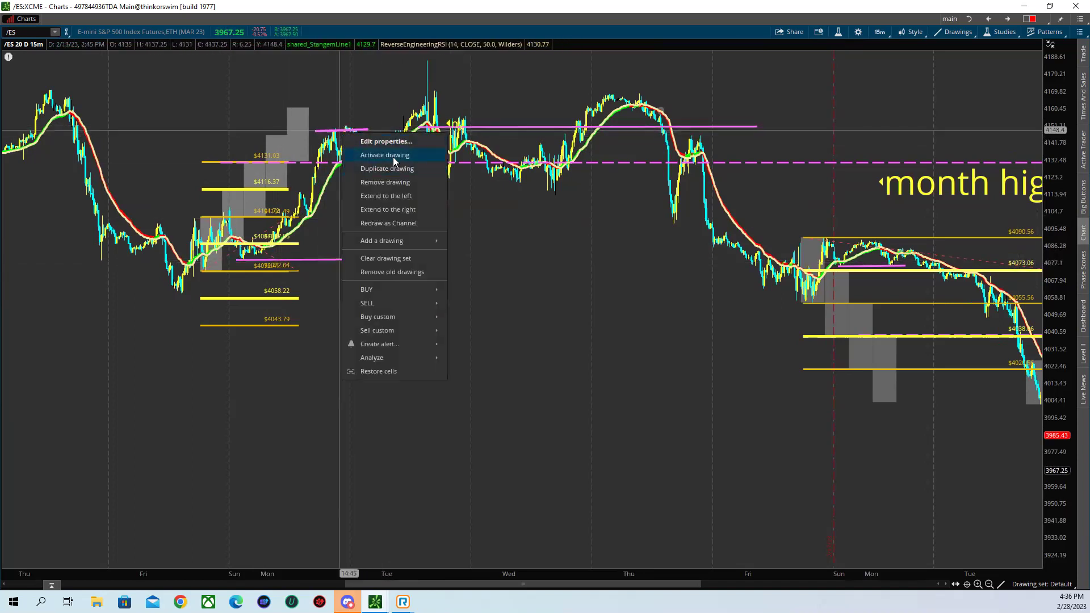
{"action": "left_click", "coordinate": [398, 182]}
{"action": "left_click_drag", "start_coordinate": [359, 61], "coordinate": [487, 60]}
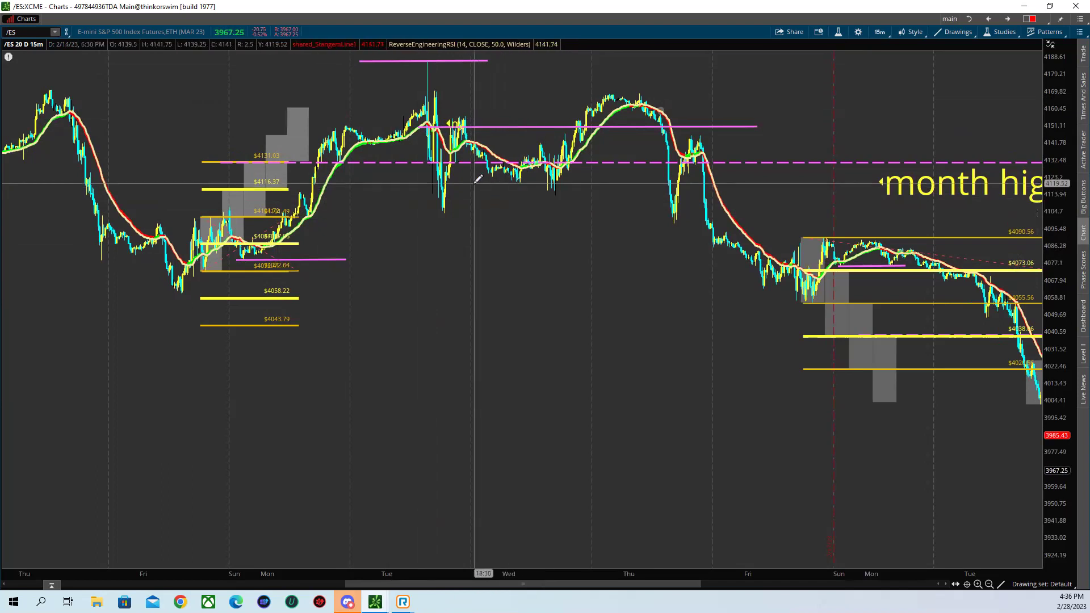
- Draw a horizontal trendline under the February 15 lows at about 4120 and remove the long trendline near 4151
{"action": "left_click_drag", "start_coordinate": [474, 182], "coordinate": [656, 182]}
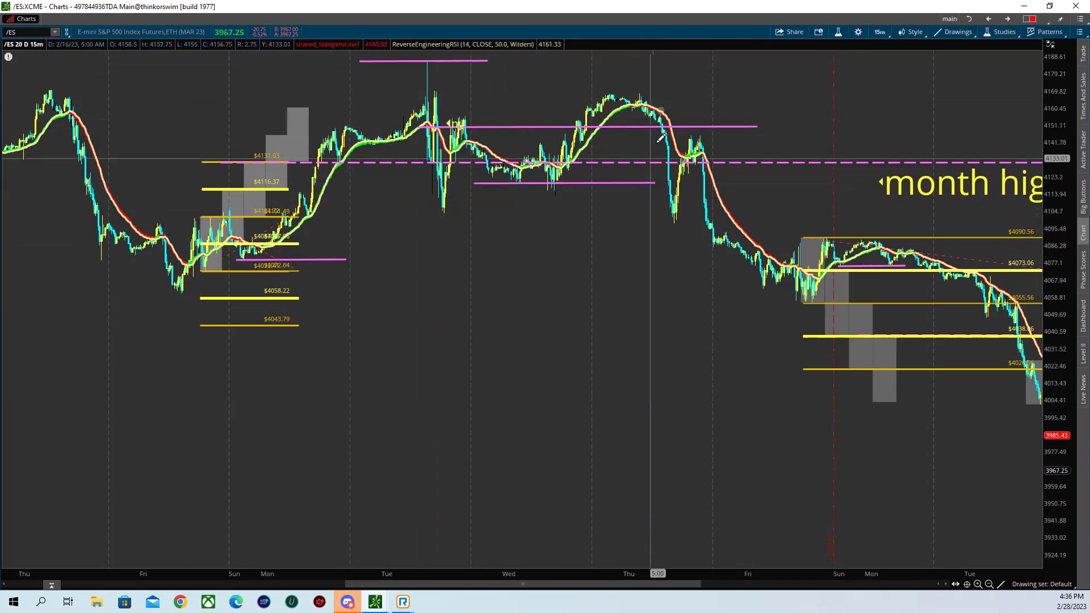
{"action": "right_click", "coordinate": [700, 121]}
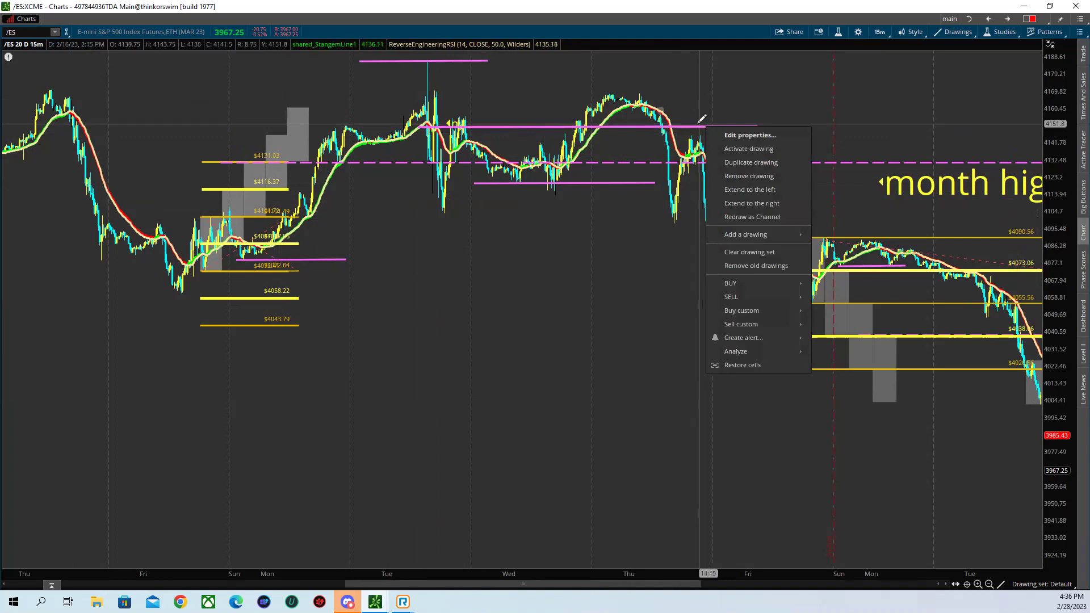
{"action": "left_click", "coordinate": [729, 176]}
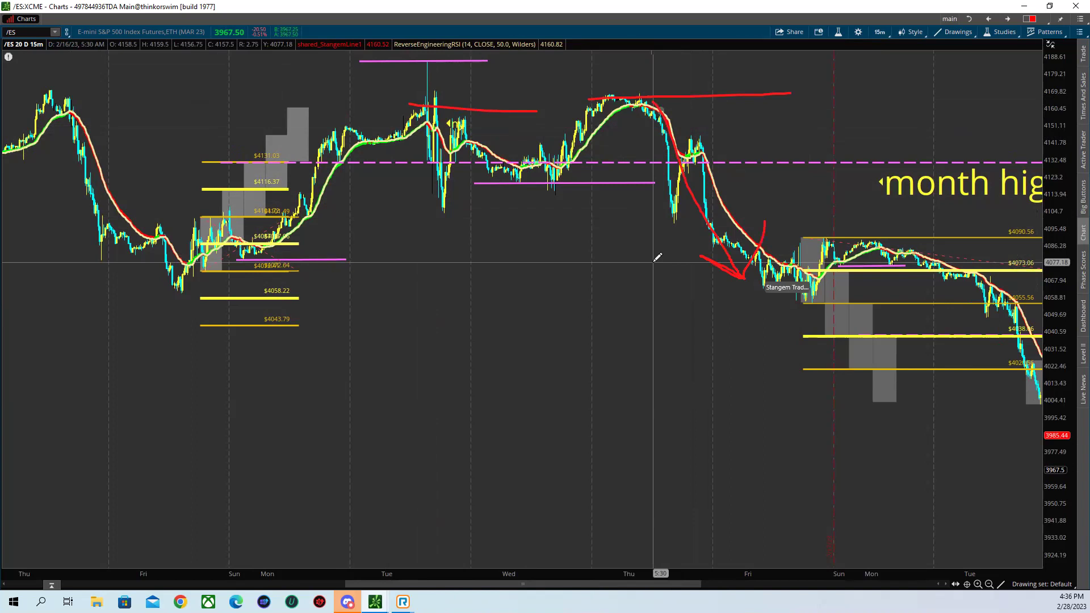
{"action": "key", "text": "ctrl+z"}
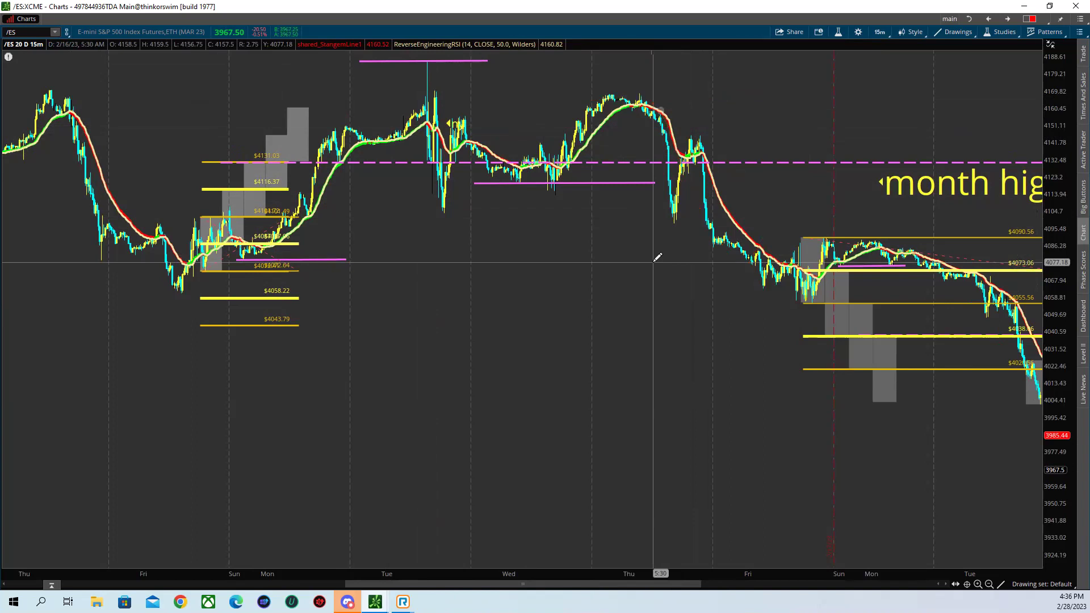
- Remove the horizontal trendline above the February 14 spike high
{"action": "right_click", "coordinate": [836, 110]}
{"action": "scroll", "coordinate": [448, 206], "scroll_direction": "down", "scroll_amount": 3}
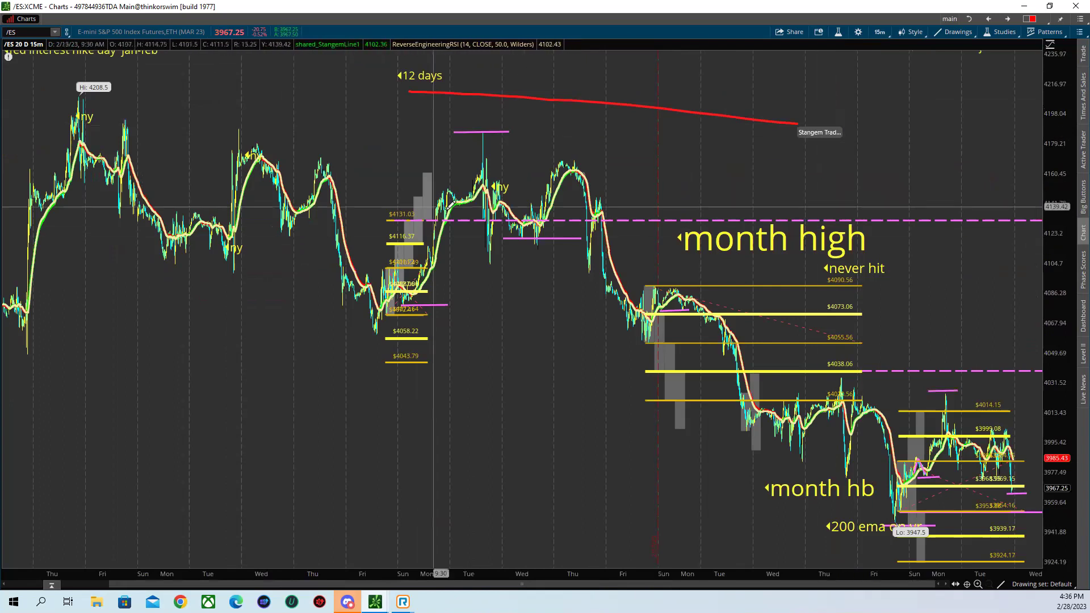
{"action": "left_click_drag", "start_coordinate": [335, 187], "coordinate": [873, 290]}
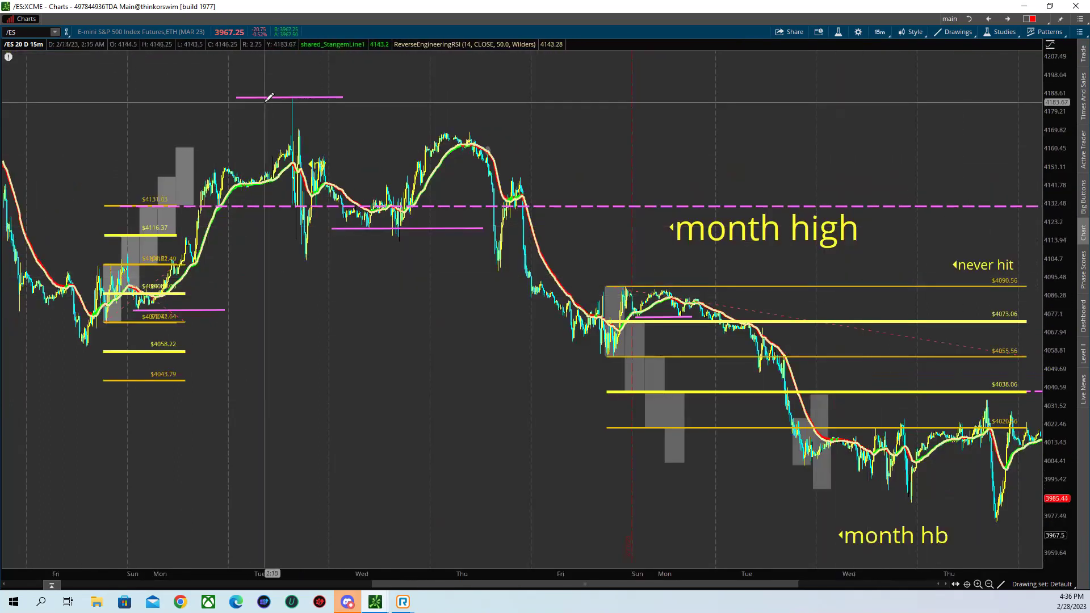
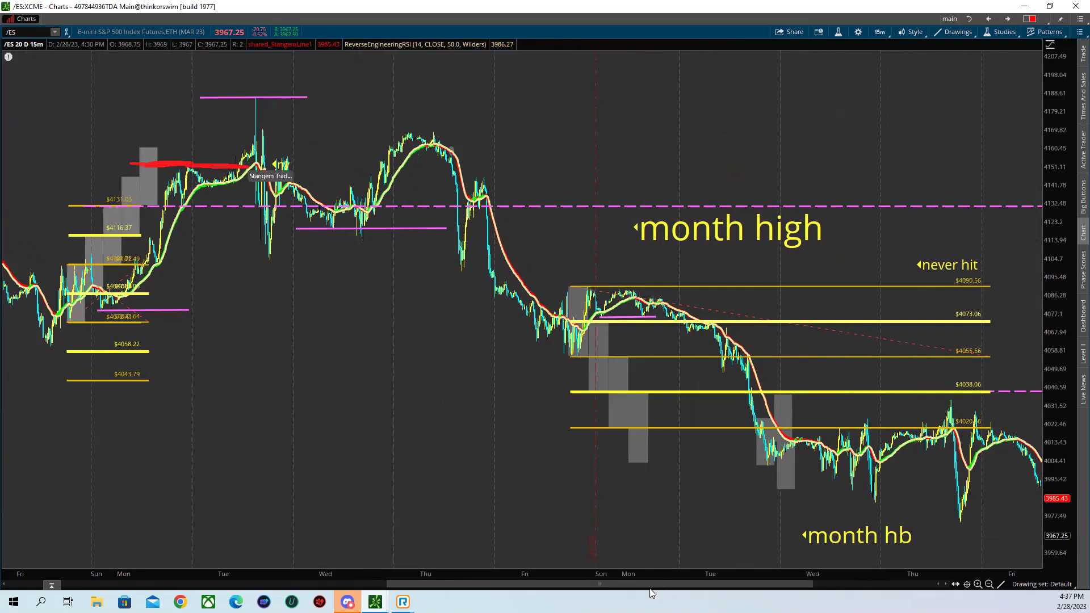
{"action": "right_click", "coordinate": [268, 95]}
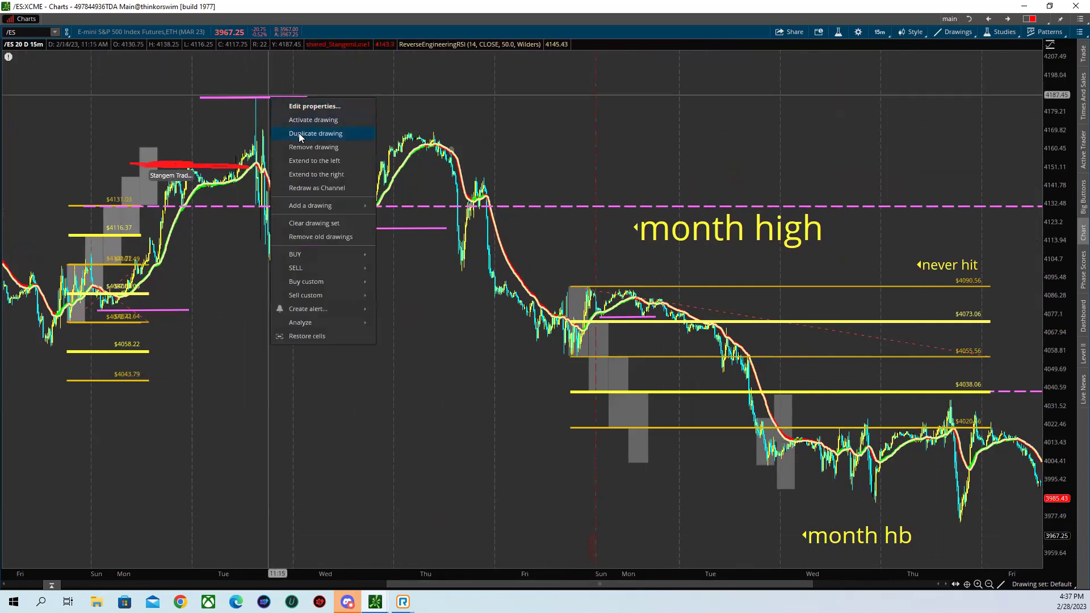
{"action": "left_click", "coordinate": [315, 133]}
- Draw short horizontal trendlines above the February 13 high at about 4152 and under the February 14 low at about 4107
{"action": "left_click_drag", "start_coordinate": [141, 165], "coordinate": [218, 165]}
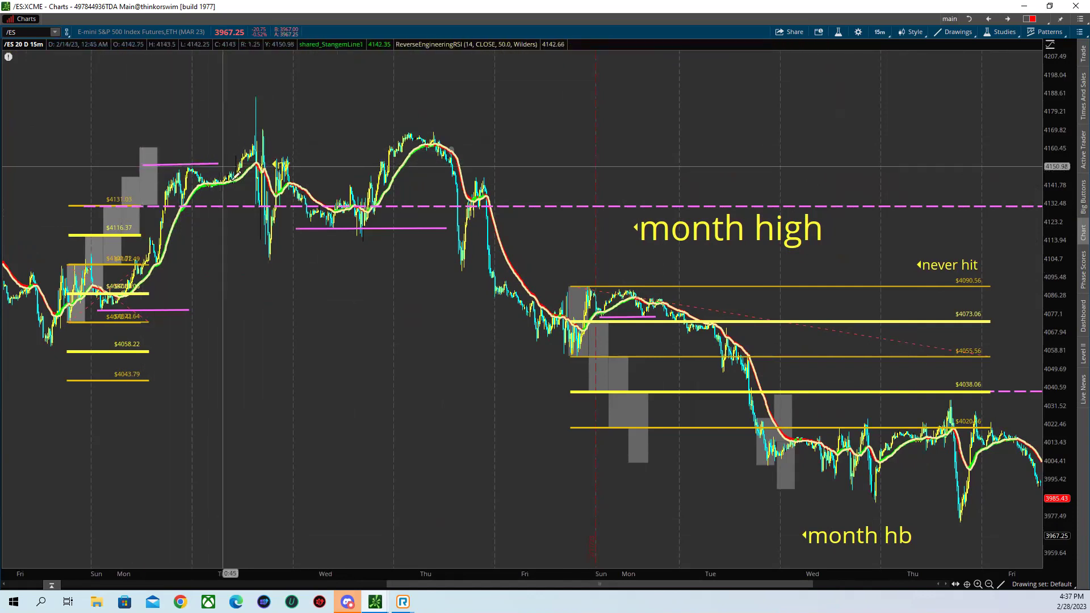
{"action": "left_click", "coordinate": [222, 254]}
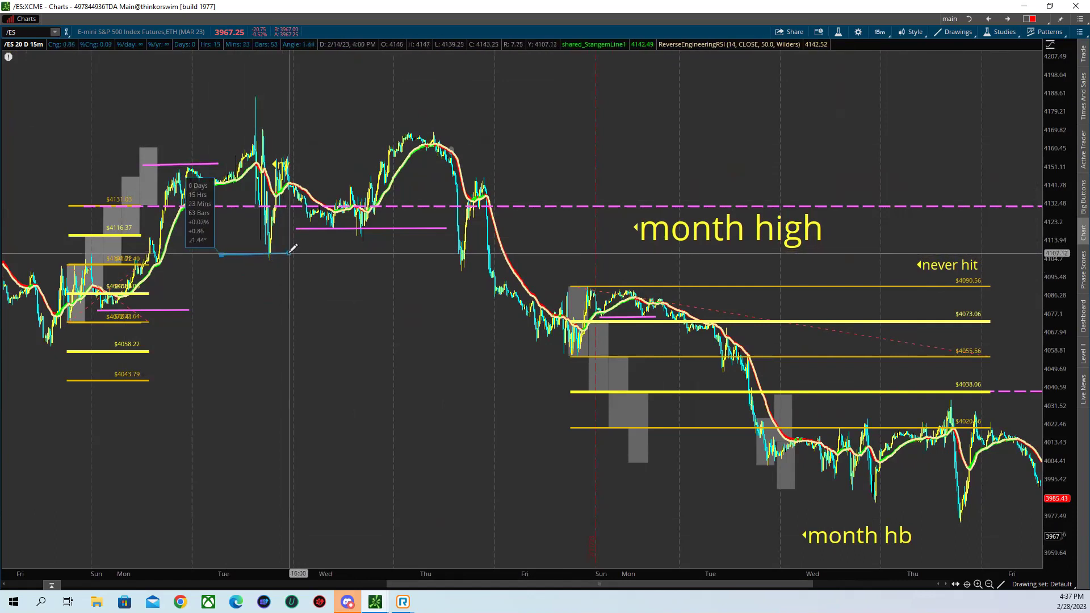
{"action": "left_click", "coordinate": [288, 254]}
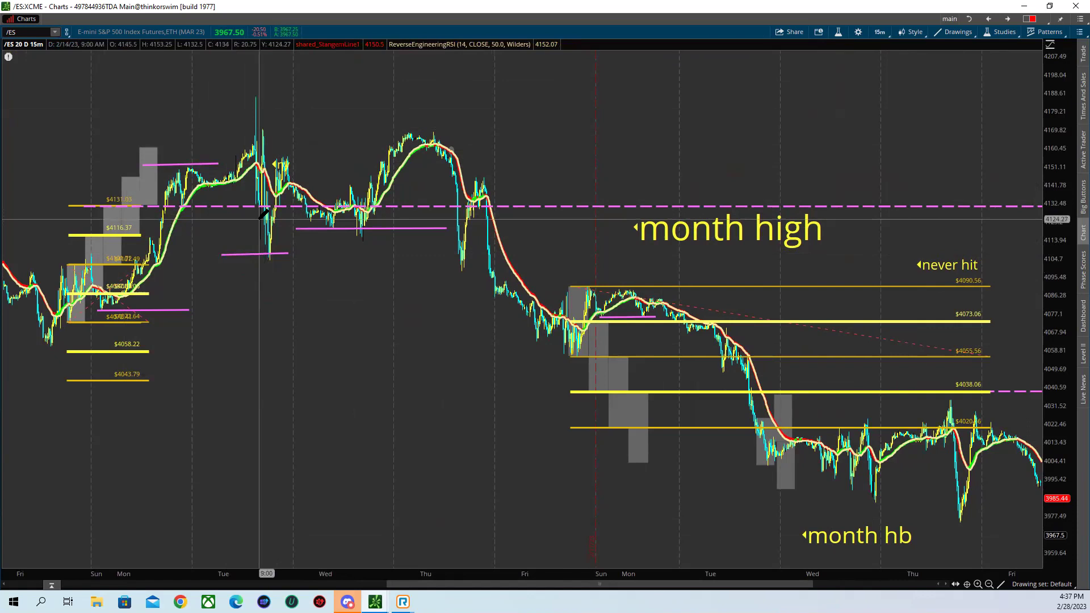
- Sketch red ink strokes across the February 14 and February 16 highs and handwrite a "D" beside them
{"action": "left_click_drag", "start_coordinate": [228, 141], "coordinate": [372, 125]}
{"action": "left_click_drag", "start_coordinate": [390, 139], "coordinate": [525, 122]}
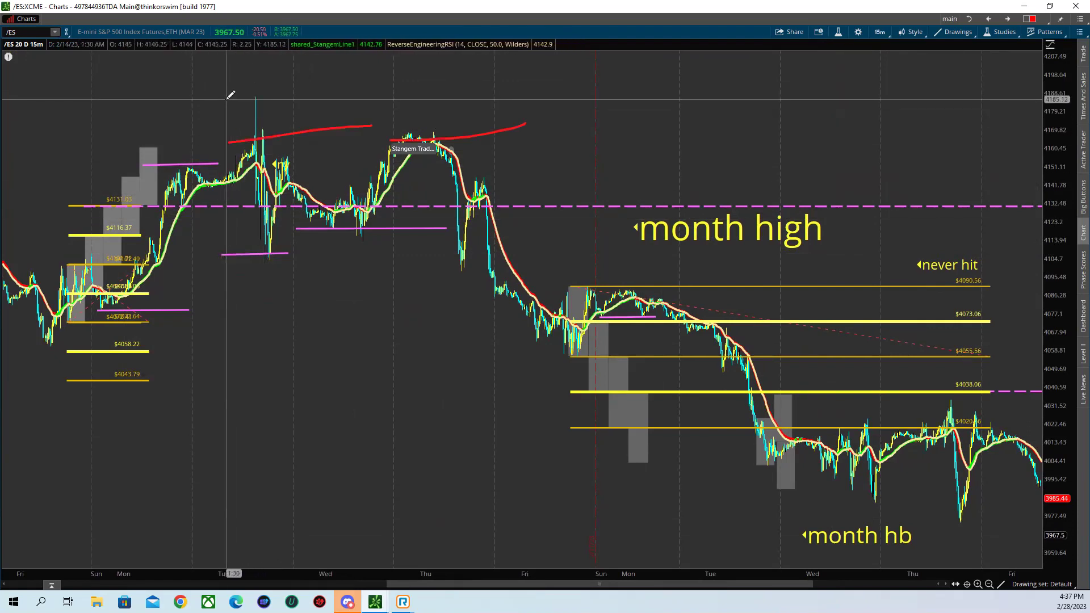
{"action": "left_click_drag", "start_coordinate": [588, 108], "coordinate": [584, 119]}
- Remove the trendline under the February 15 lows and draw two new ones from around the February 14 spike at about 4187 and 4150
{"action": "right_click", "coordinate": [319, 232]}
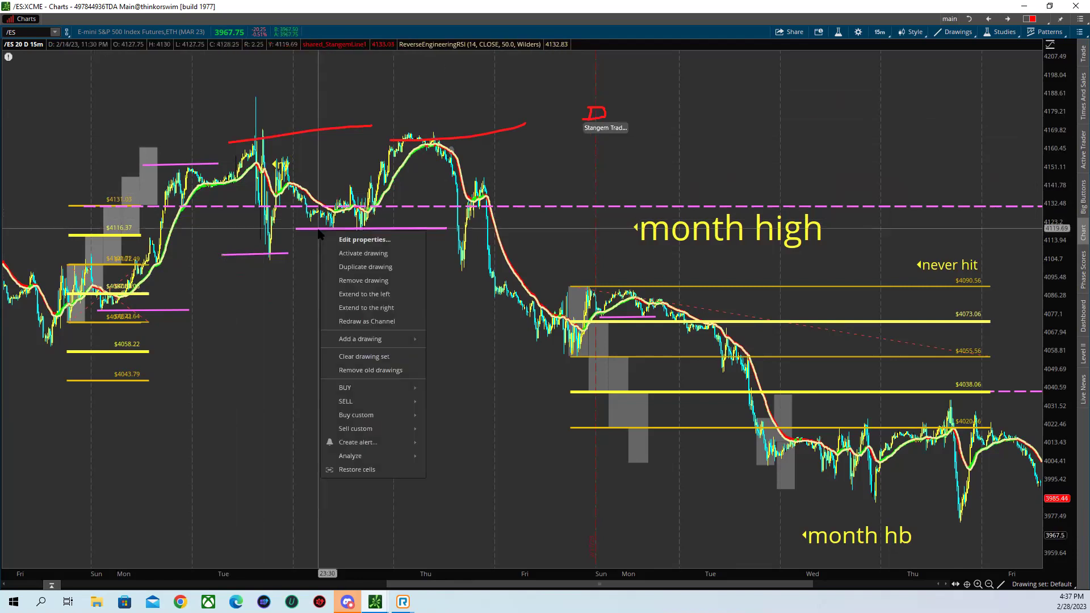
{"action": "left_click", "coordinate": [357, 284]}
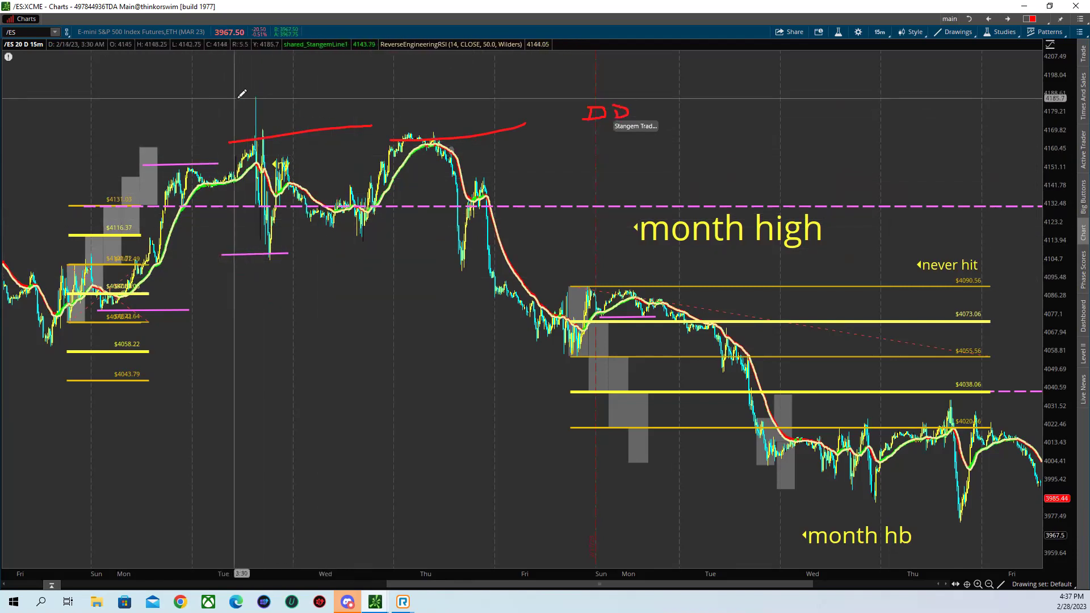
{"action": "left_click_drag", "start_coordinate": [217, 94], "coordinate": [414, 95]}
{"action": "left_click_drag", "start_coordinate": [261, 168], "coordinate": [501, 166]}
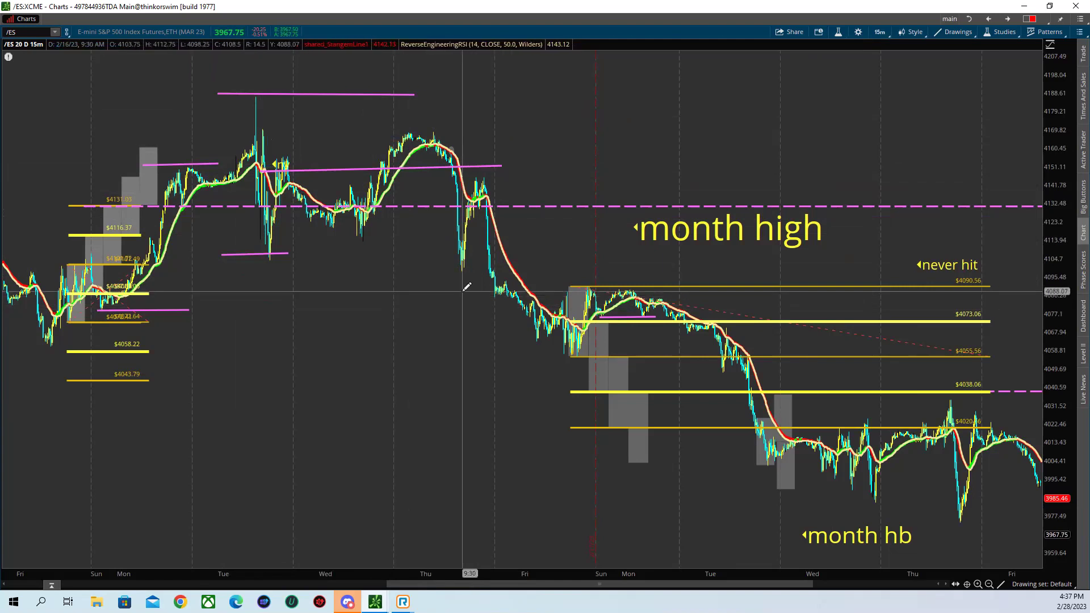
- Draw a horizontal trendline across the February 27 and 28 price action at about 3997 and remove the short one under the latest low
{"action": "left_click_drag", "start_coordinate": [759, 583], "coordinate": [537, 300]}
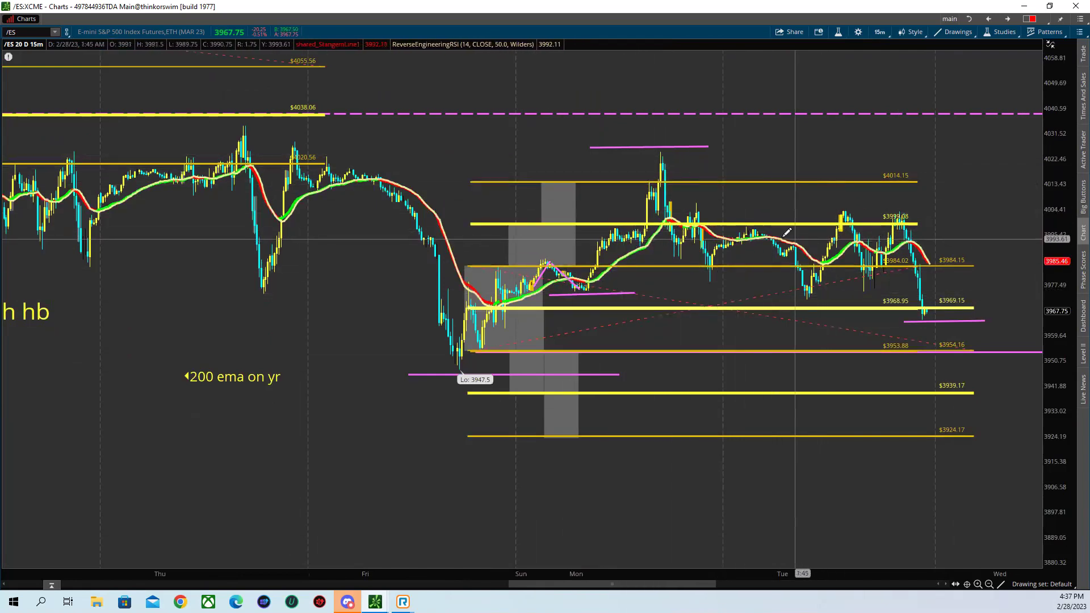
{"action": "left_click_drag", "start_coordinate": [694, 229], "coordinate": [954, 230]}
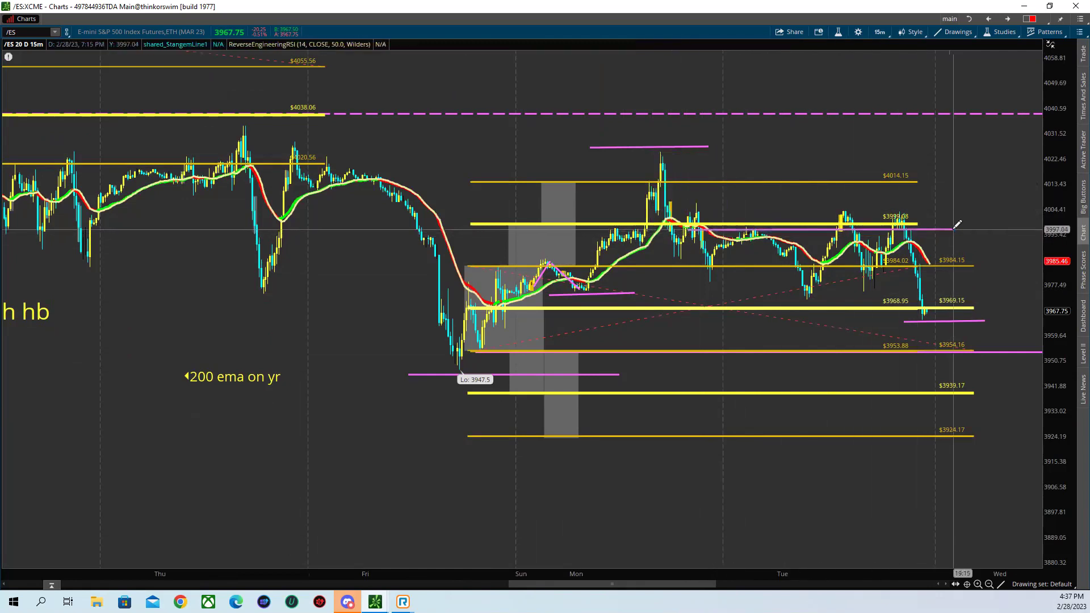
{"action": "right_click", "coordinate": [957, 322]}
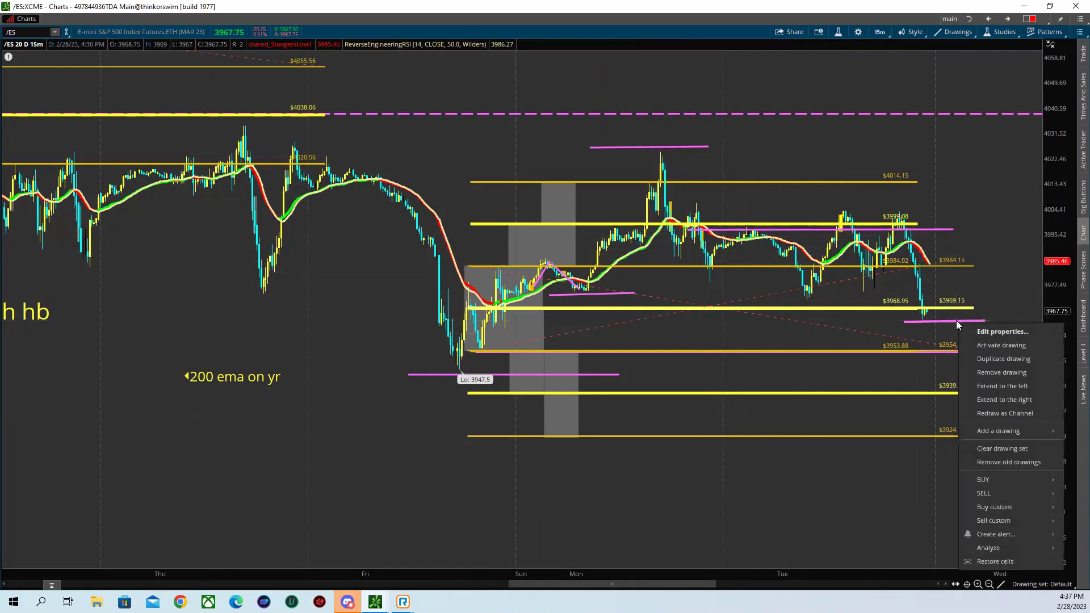
{"action": "left_click", "coordinate": [996, 373]}
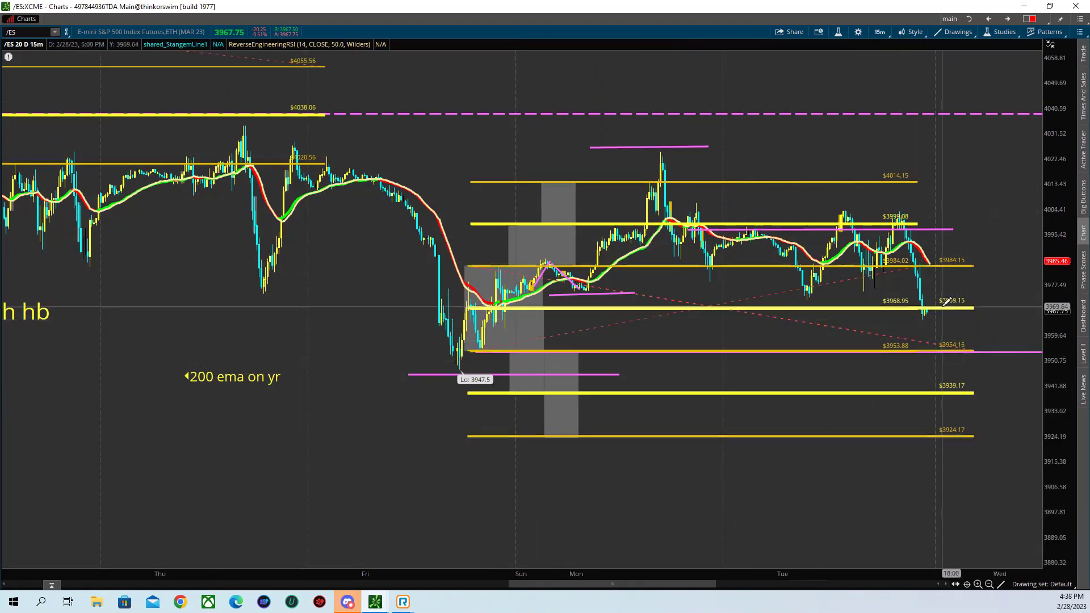
- Remove the trendline under the 3947.5 low and the one above the February 27 high
{"action": "right_click", "coordinate": [607, 374]}
{"action": "left_click", "coordinate": [634, 412]}
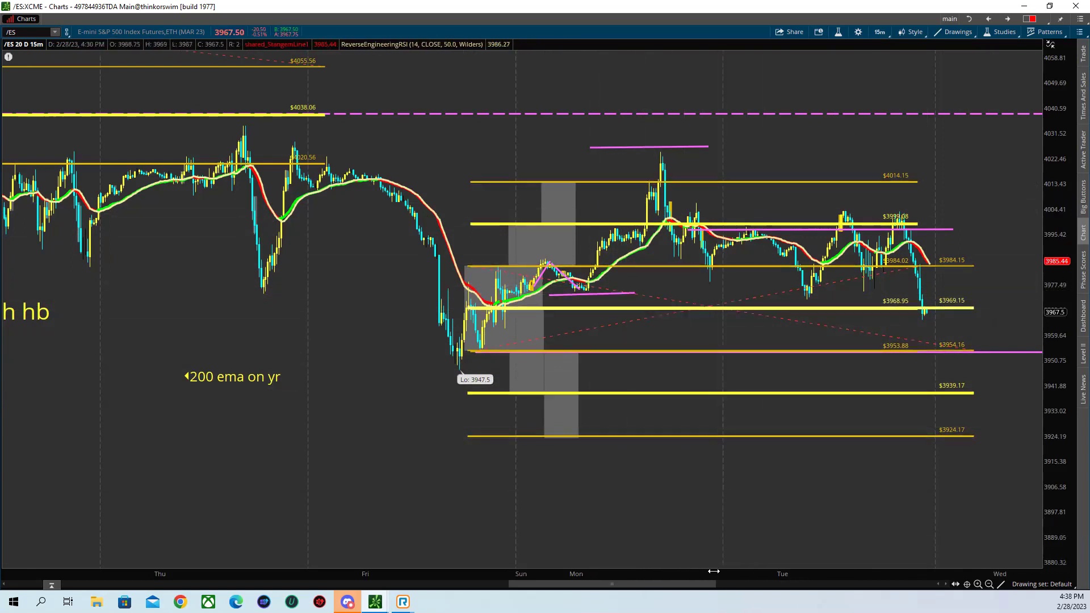
{"action": "right_click", "coordinate": [676, 147]}
{"action": "left_click", "coordinate": [717, 199]}
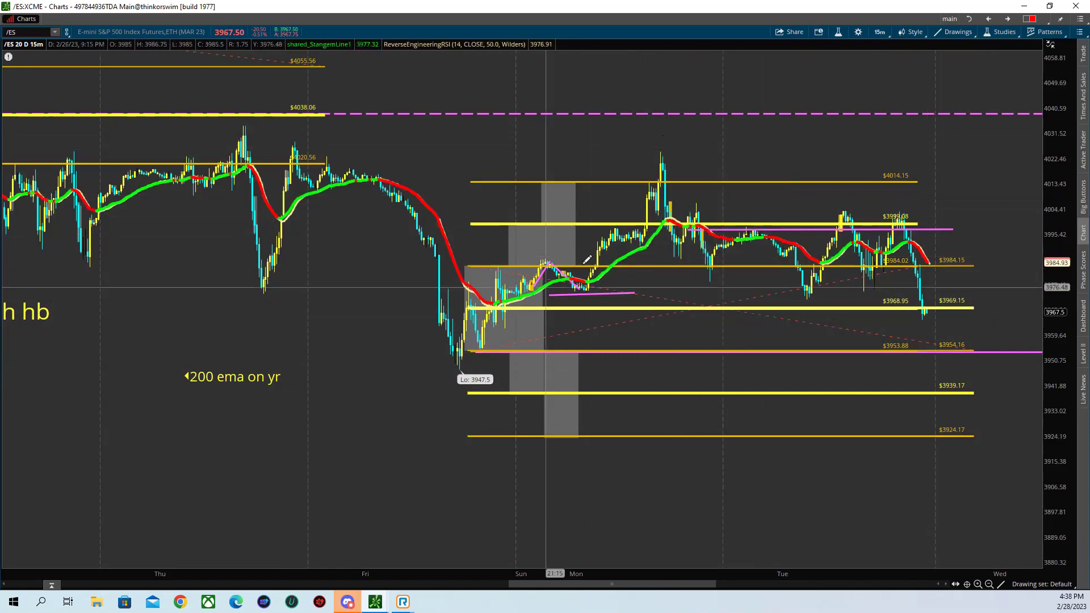
- Try a horizontal trendline above the February 28 highs at about 4004 and remove it
{"action": "left_click", "coordinate": [806, 209]}
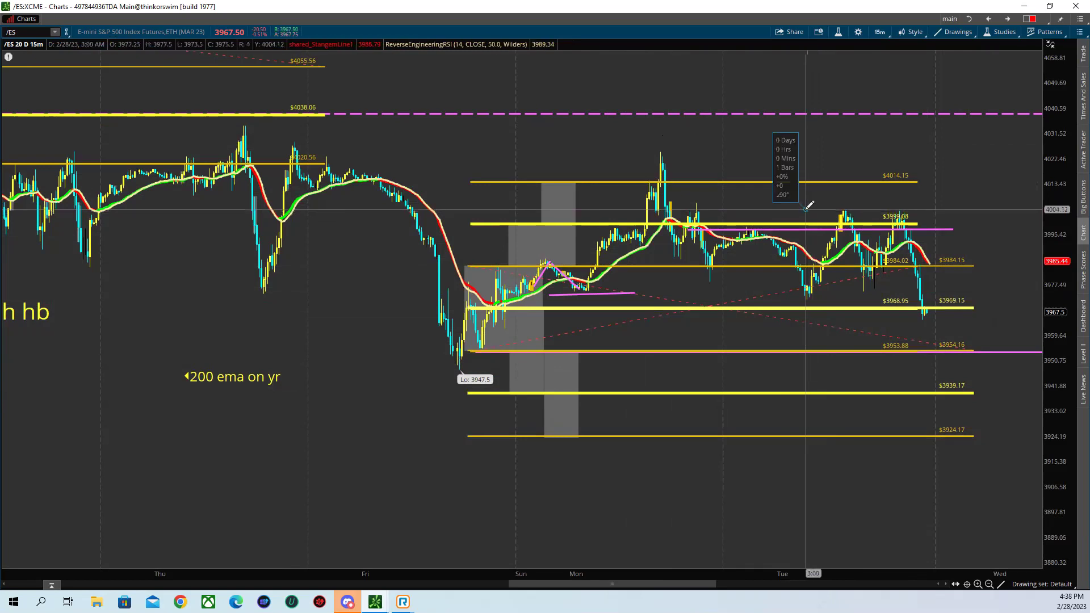
{"action": "left_click", "coordinate": [936, 209]}
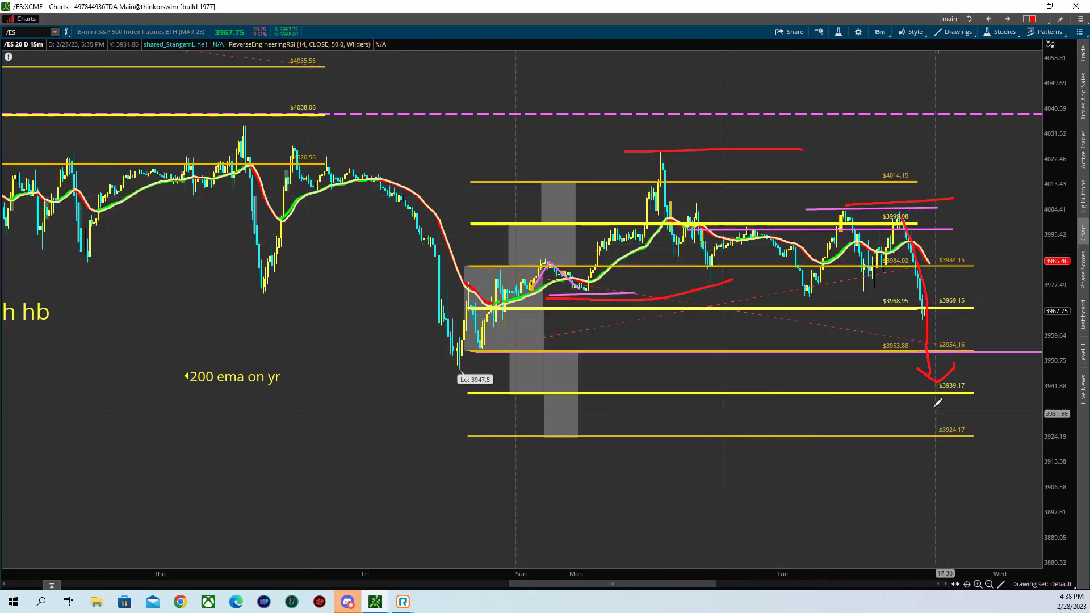
{"action": "mouse_move", "coordinate": [891, 386]}
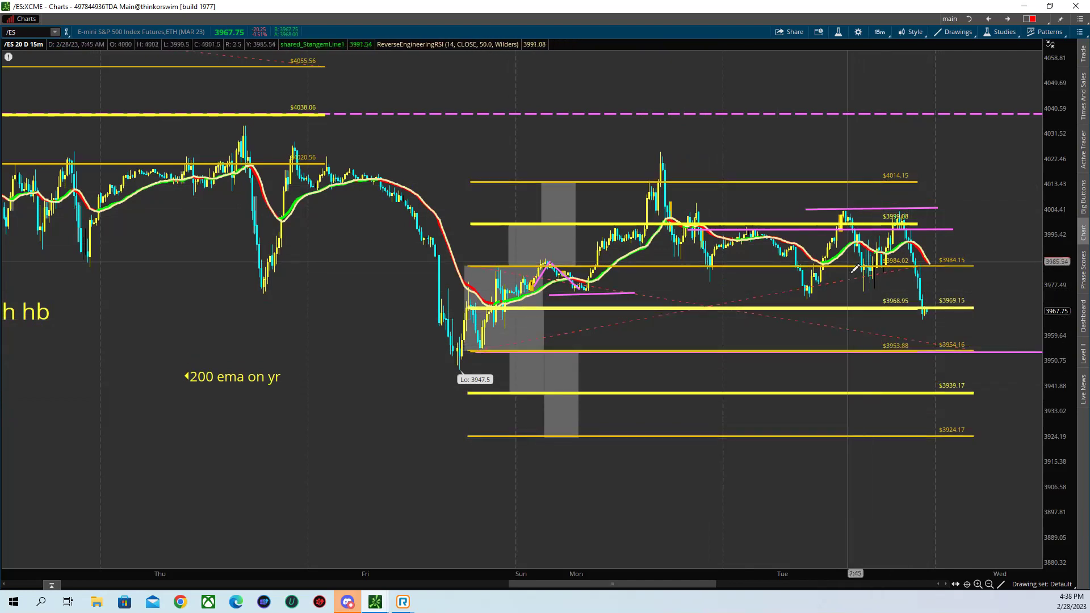
{"action": "right_click", "coordinate": [863, 213]}
{"action": "left_click", "coordinate": [894, 264]}
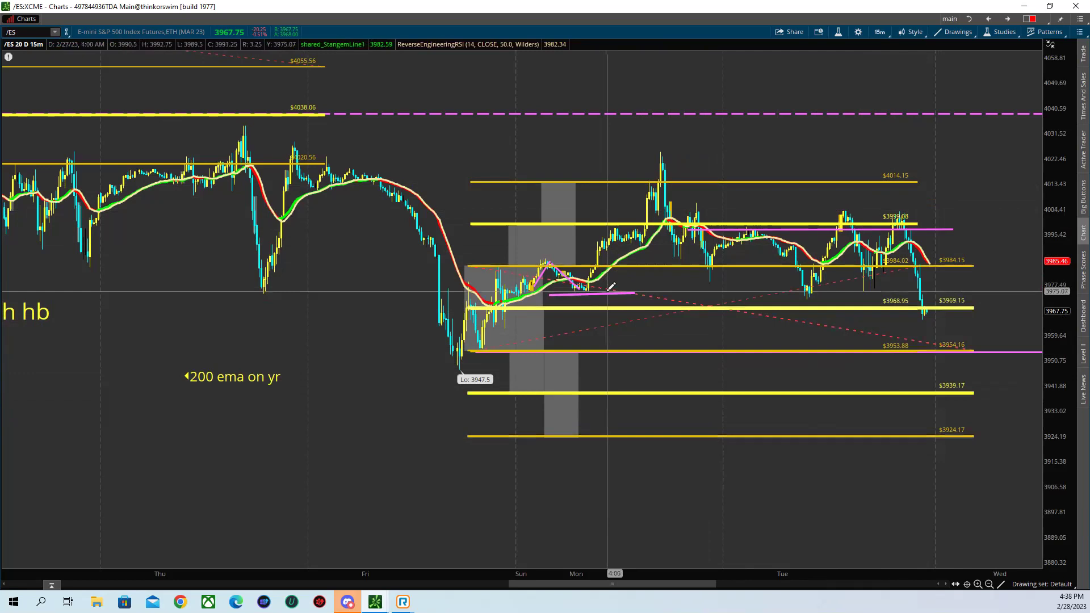
- Remove the short trendline under the early February 27 low and draw a horizontal one at the 3947.5 low
{"action": "right_click", "coordinate": [607, 294]}
{"action": "left_click", "coordinate": [641, 346]}
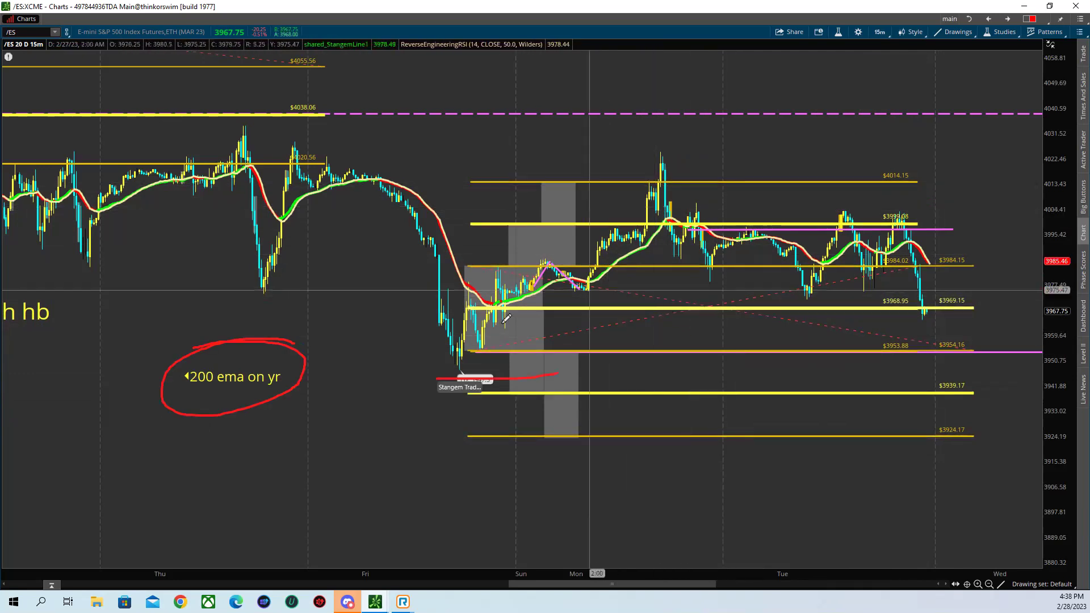
{"action": "left_click_drag", "start_coordinate": [425, 370], "coordinate": [504, 369]}
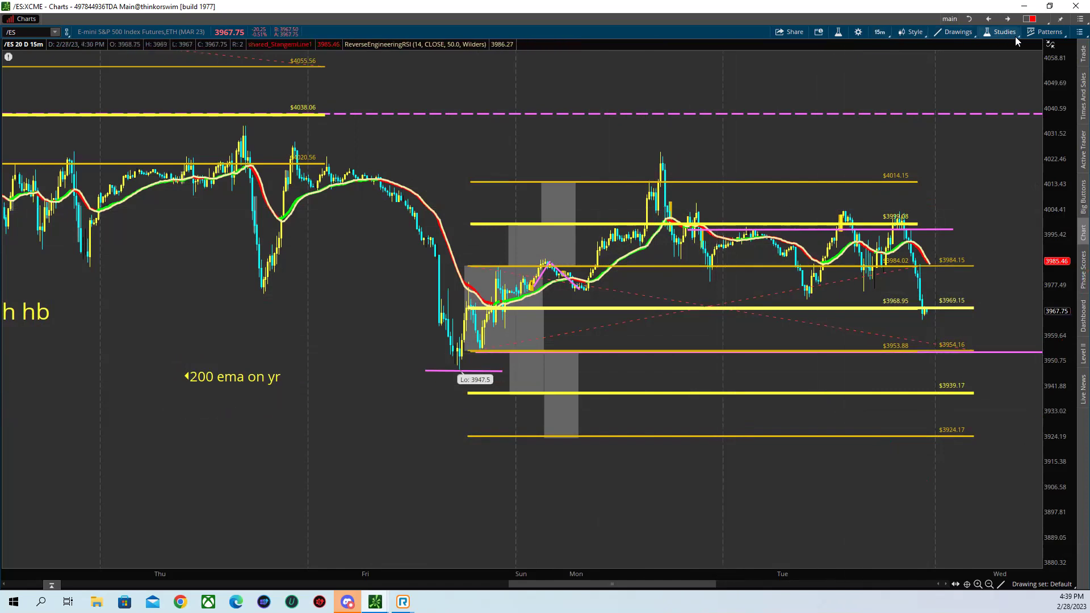
{"action": "left_click", "coordinate": [857, 33]}
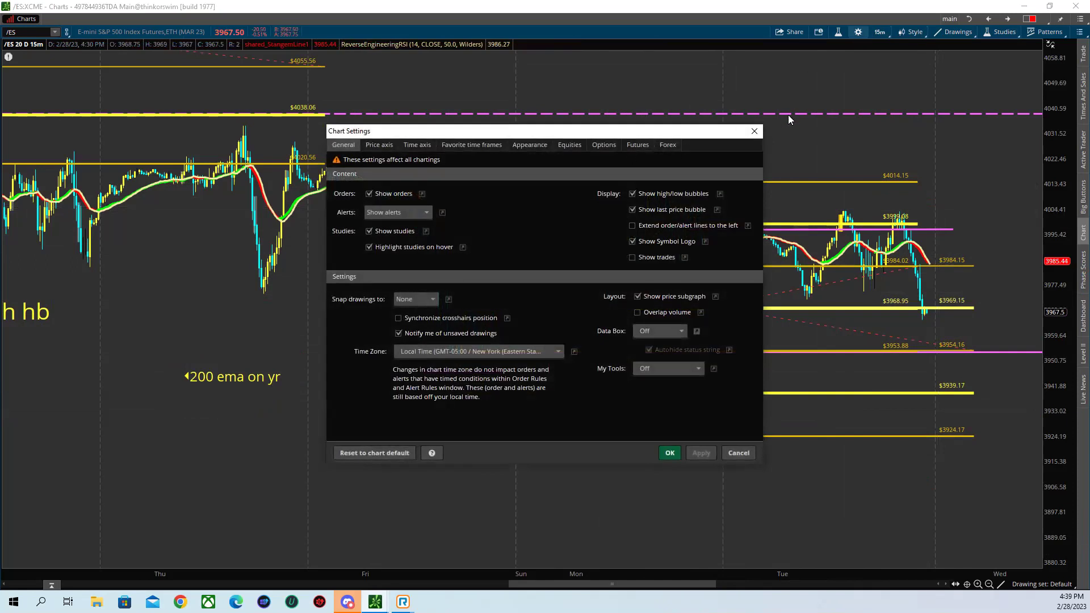
{"action": "left_click", "coordinate": [753, 131]}
{"action": "left_click", "coordinate": [999, 33]}
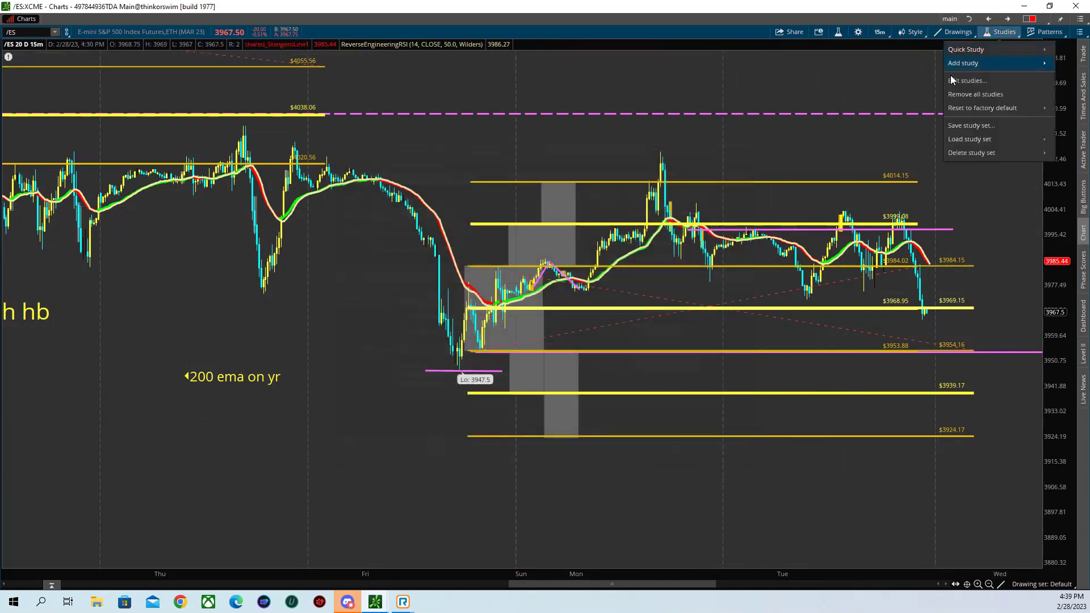
{"action": "left_click", "coordinate": [727, 100]}
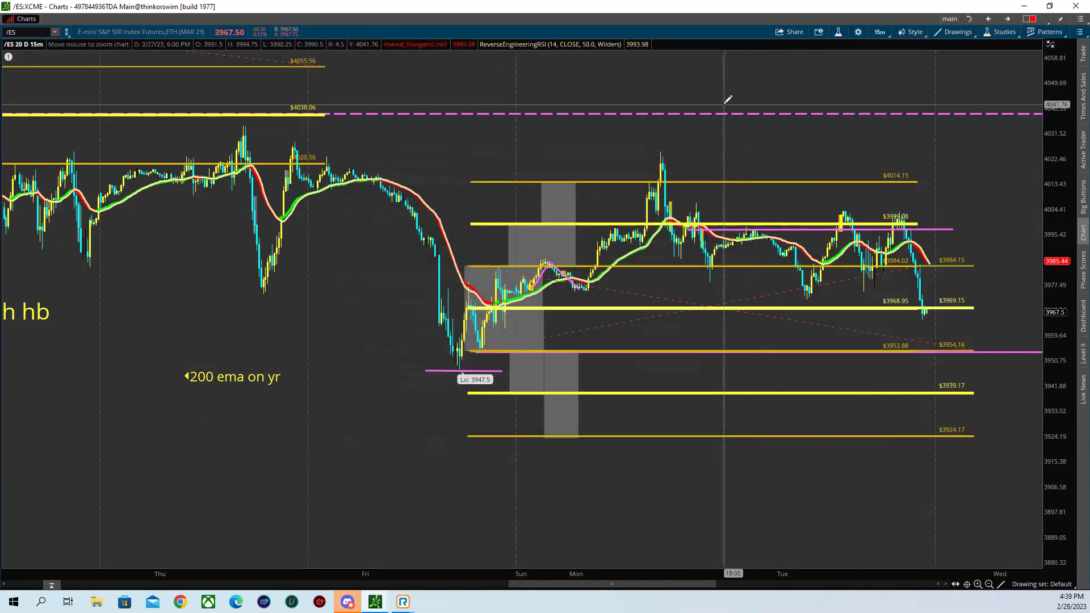
- Search the chart studies for "ema", add LegacyEMA to the price studies and check its settings
{"action": "left_click", "coordinate": [998, 33]}
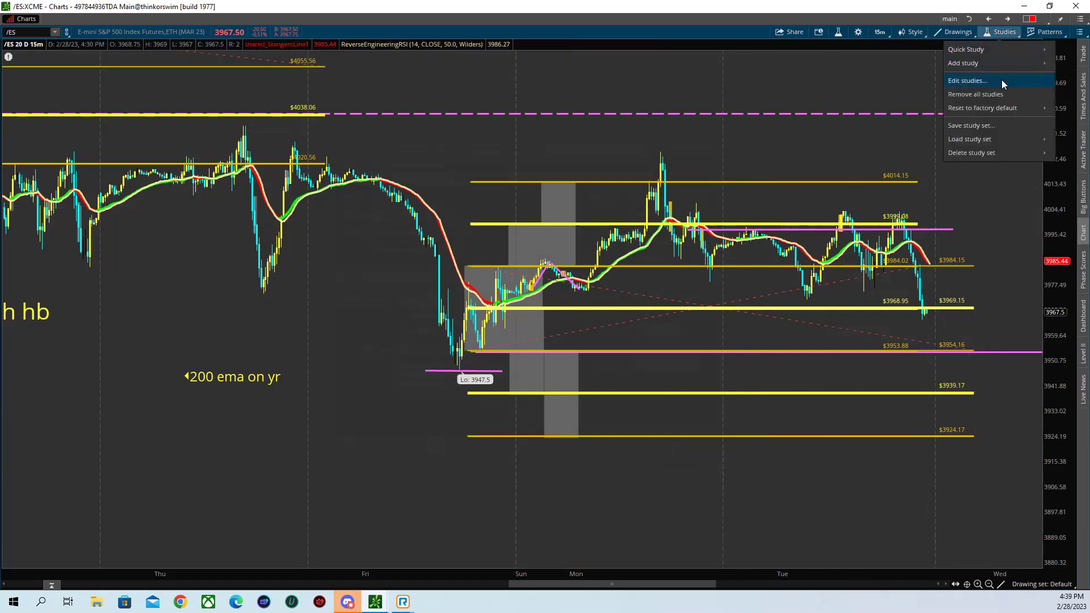
{"action": "left_click", "coordinate": [967, 80]}
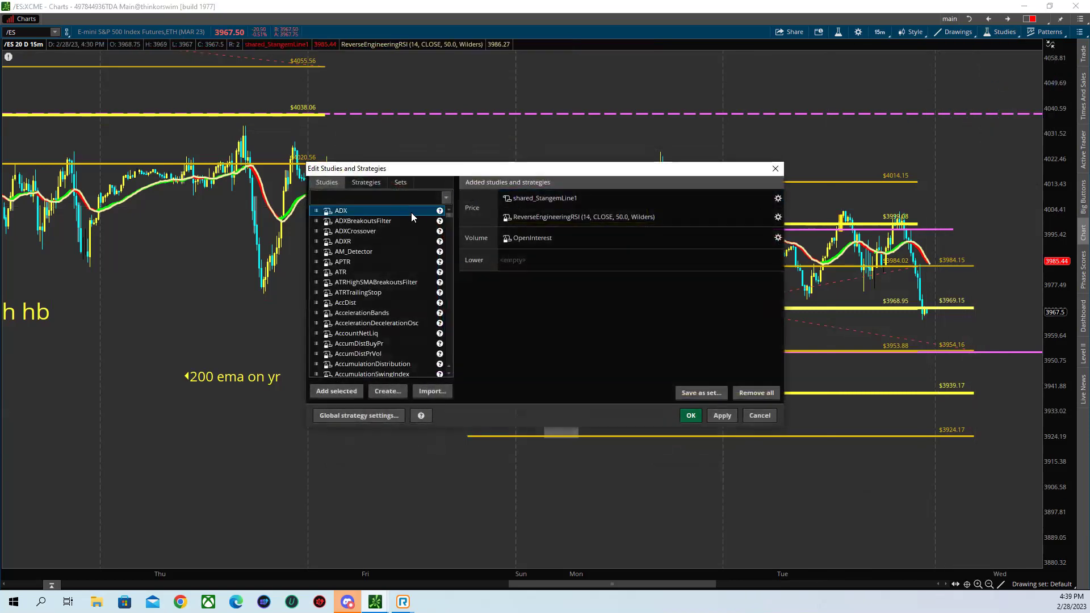
{"action": "type", "text": "ema"}
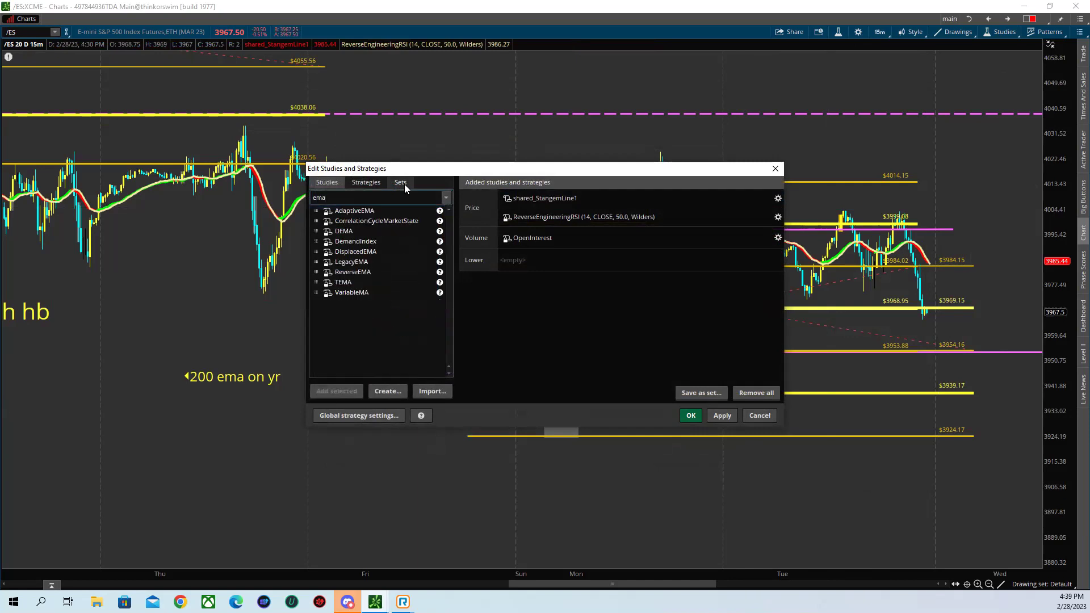
{"action": "double_click", "coordinate": [366, 263]}
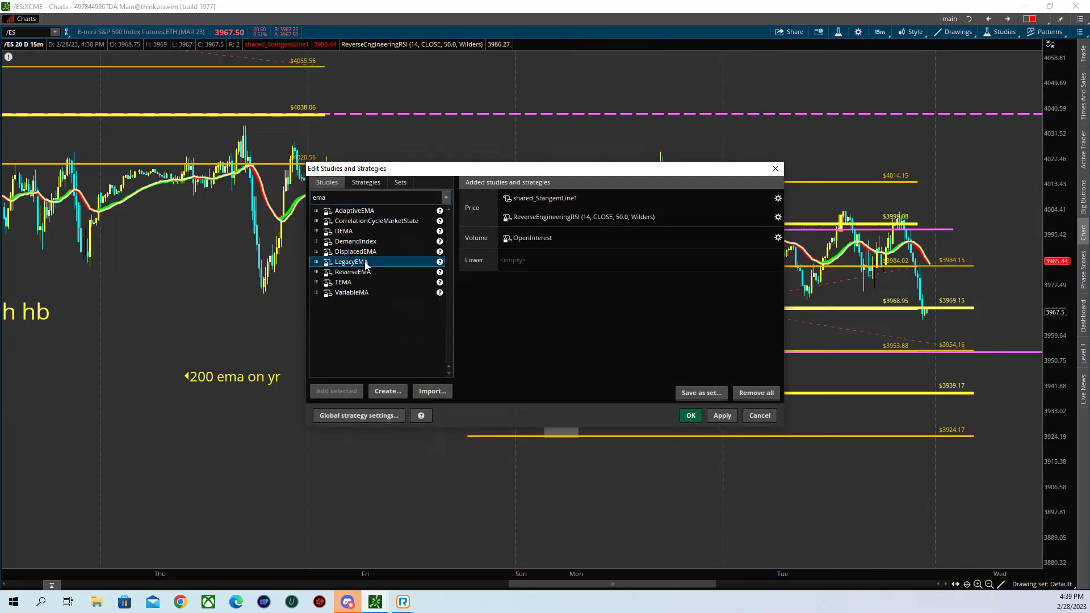
{"action": "left_click", "coordinate": [777, 237]}
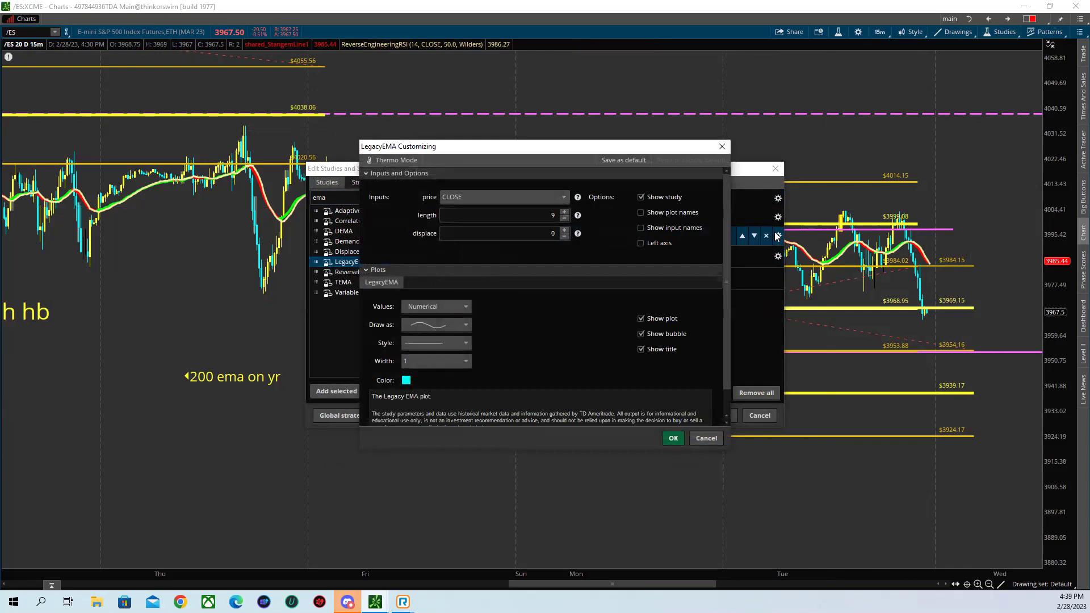
{"action": "left_click", "coordinate": [721, 148]}
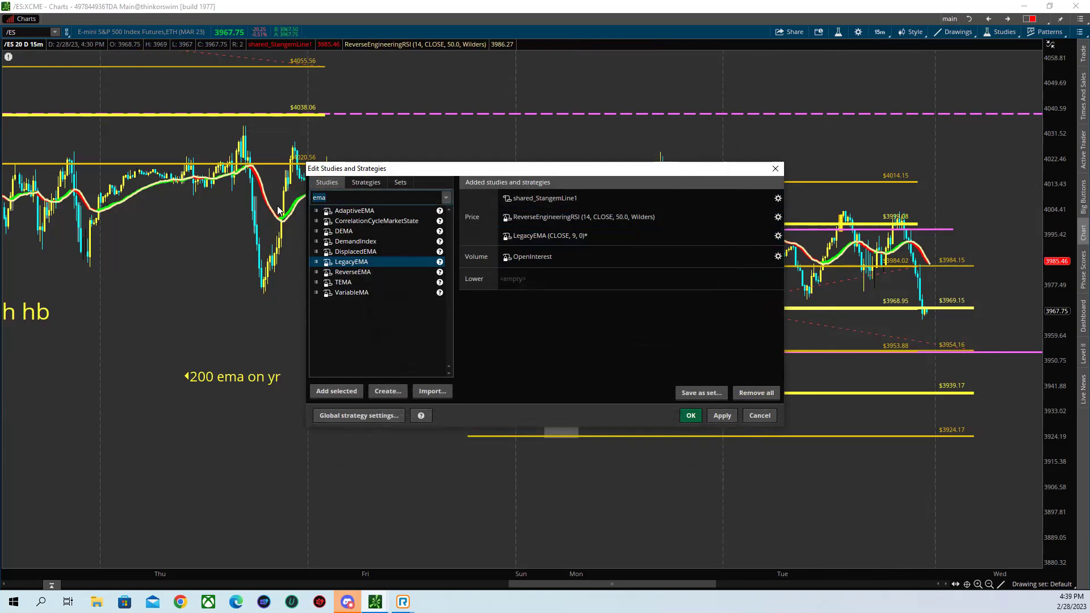
- Search the studies for "moving", try MovAvgExponential, look through its settings and price options, and remove it from the added studies
{"action": "type", "text": "moving"}
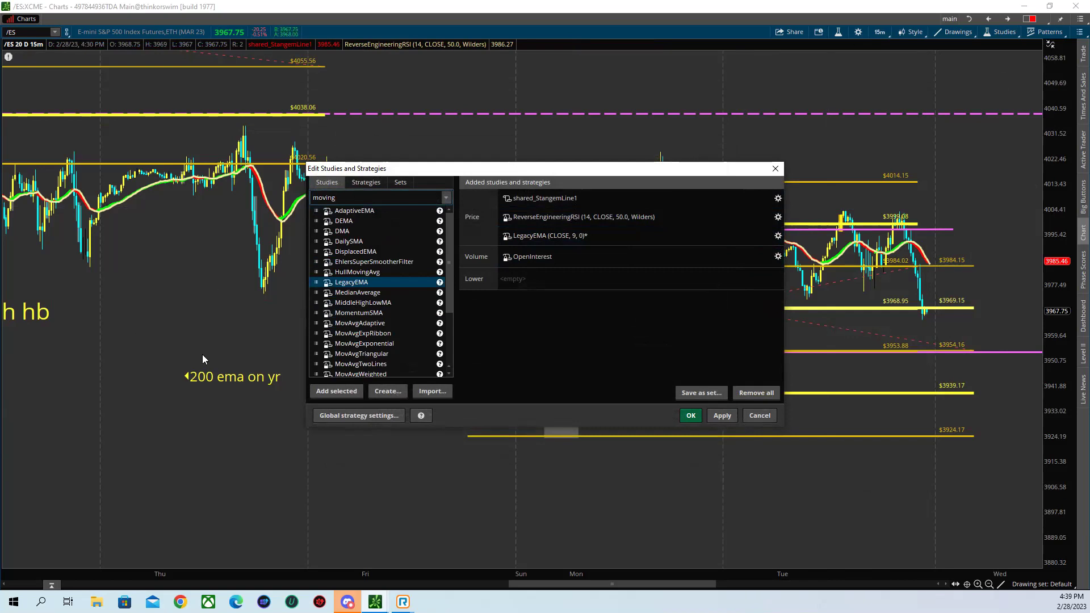
{"action": "double_click", "coordinate": [391, 343]}
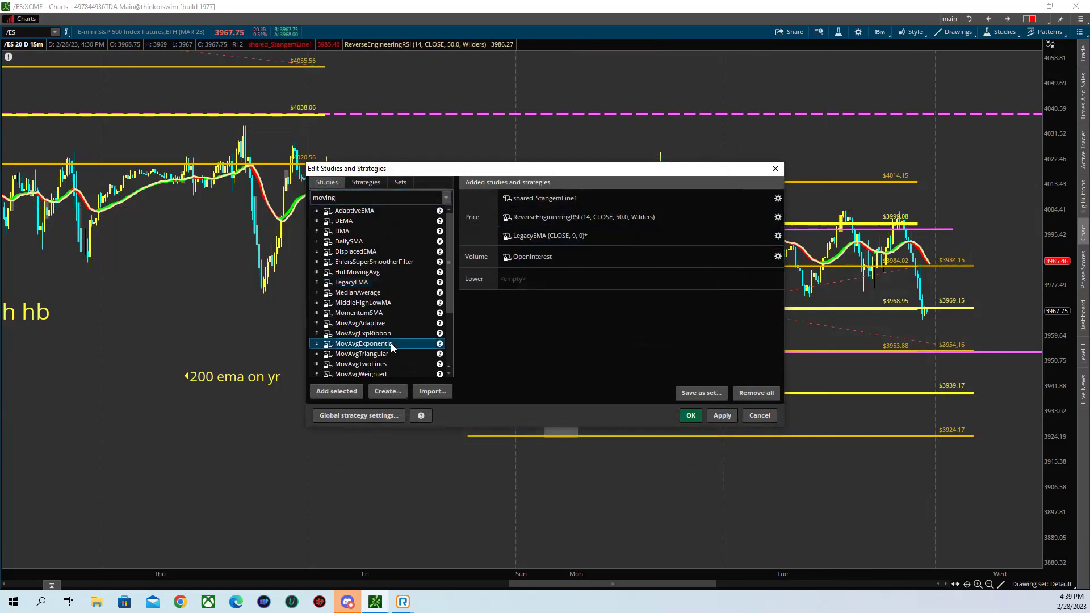
{"action": "left_click", "coordinate": [778, 254]}
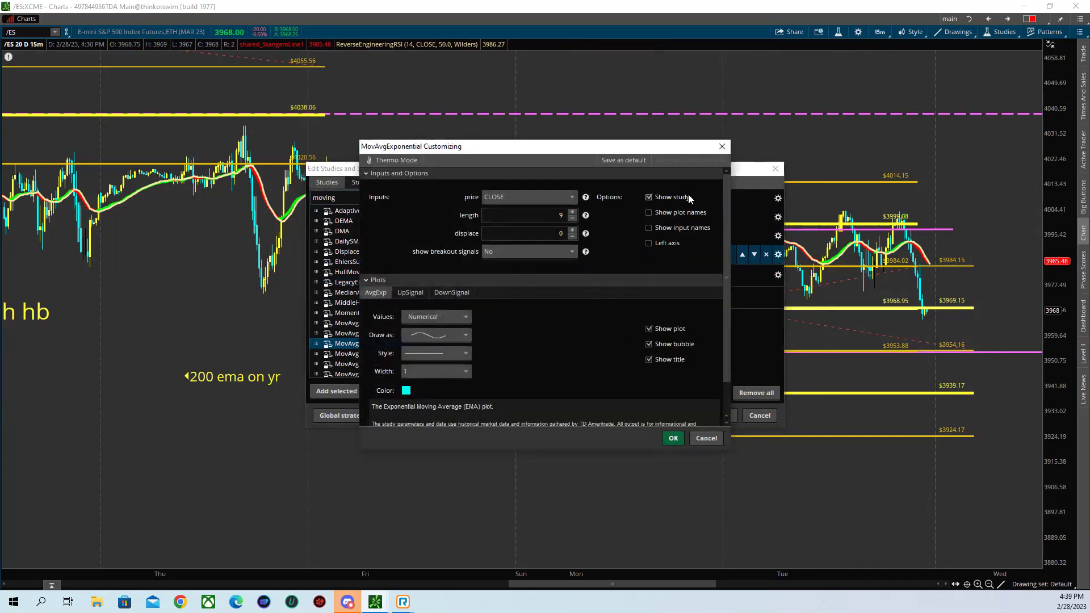
{"action": "scroll", "coordinate": [587, 396], "scroll_direction": "down", "scroll_amount": 1}
{"action": "scroll", "coordinate": [596, 287], "scroll_direction": "up", "scroll_amount": 1}
{"action": "left_click", "coordinate": [565, 198]}
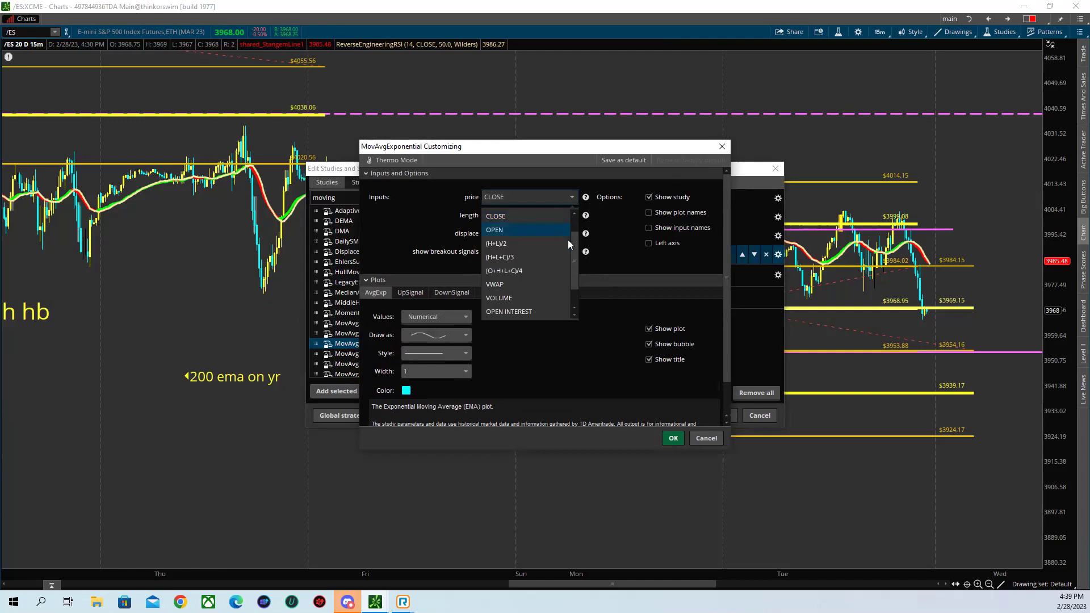
{"action": "left_click_drag", "start_coordinate": [571, 253], "coordinate": [571, 226]}
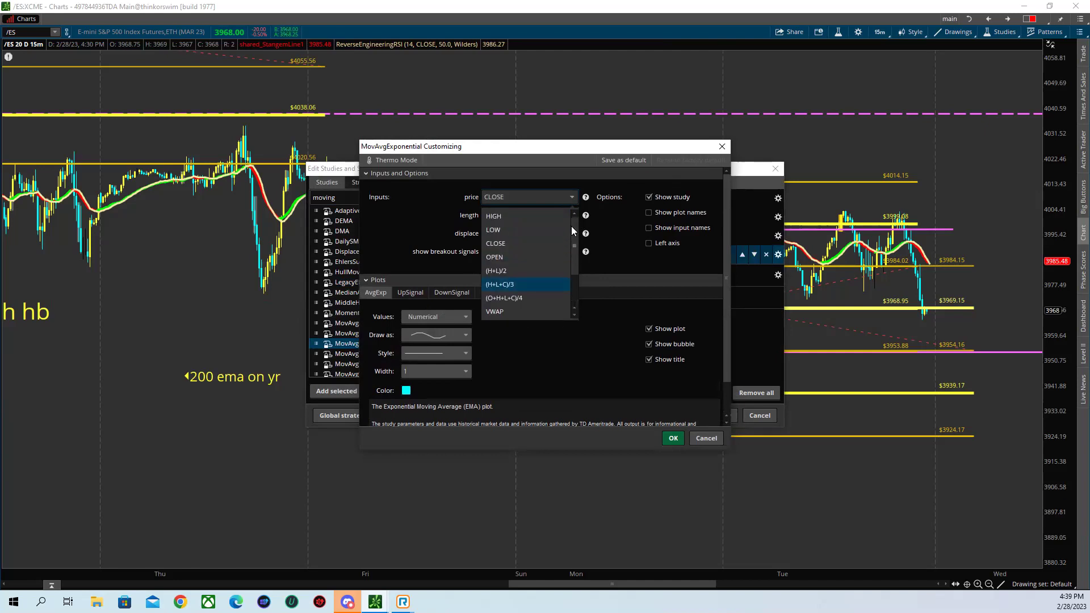
{"action": "left_click", "coordinate": [610, 243]}
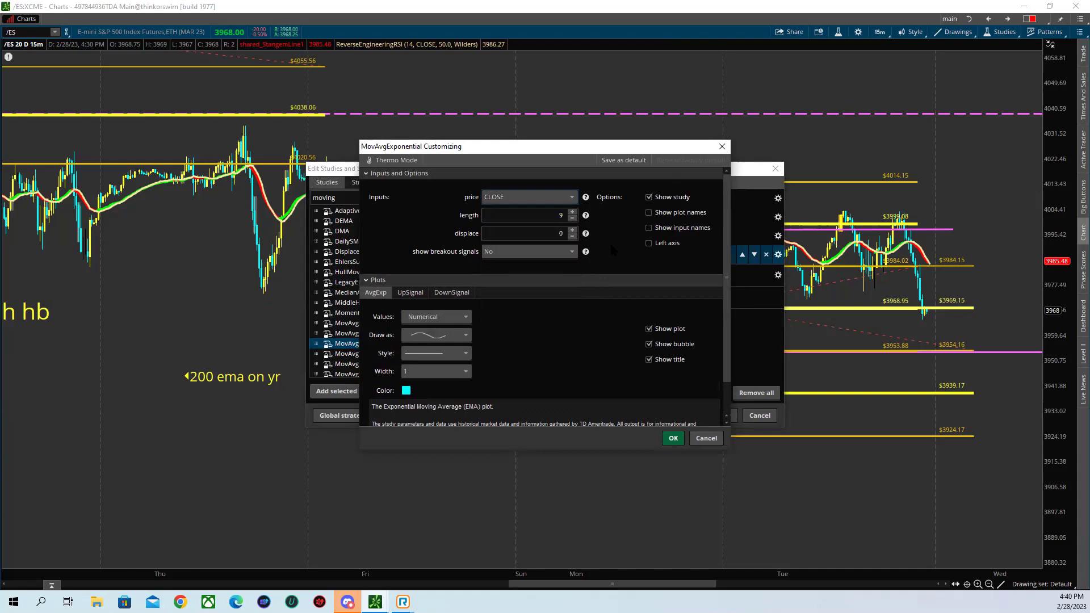
{"action": "left_click", "coordinate": [722, 147]}
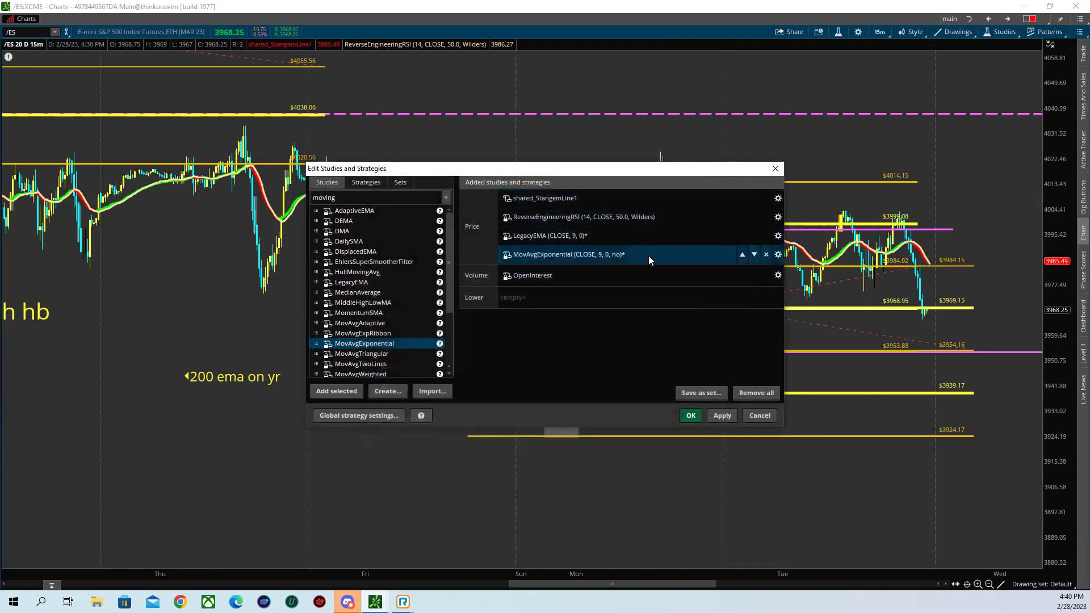
{"action": "left_click", "coordinate": [766, 255]}
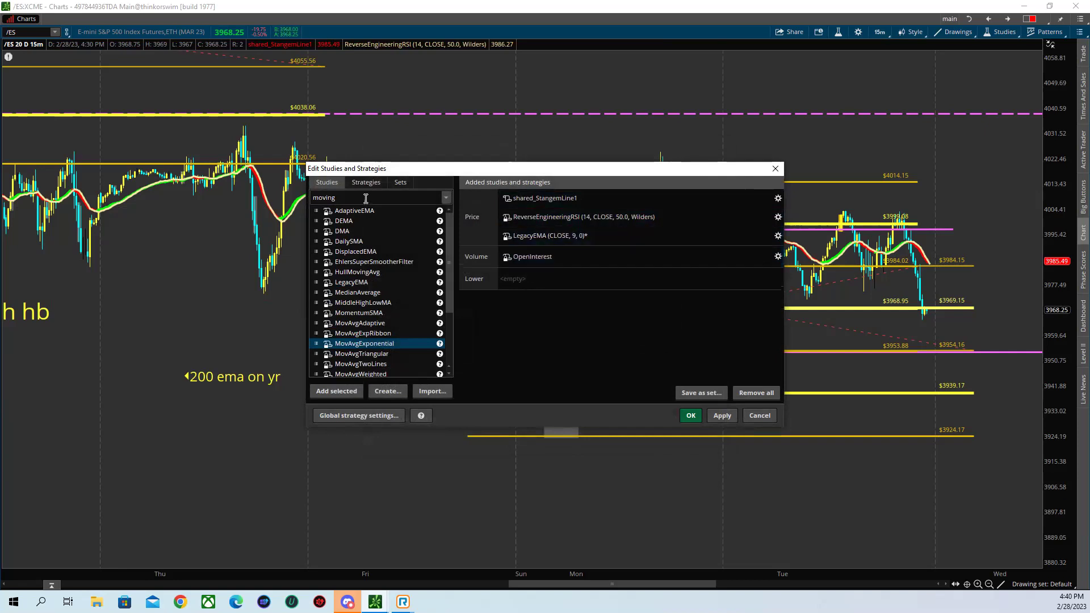
- Add the DailySMA study with day aggregation and a length of 200, and apply the studies to the chart
{"action": "double_click", "coordinate": [366, 243]}
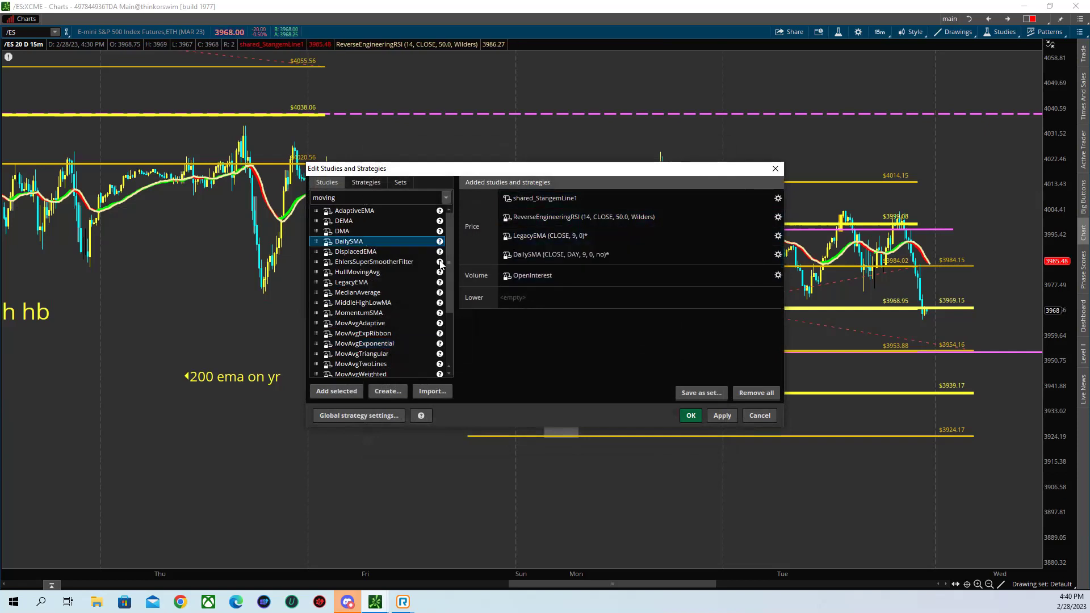
{"action": "left_click", "coordinate": [778, 255]}
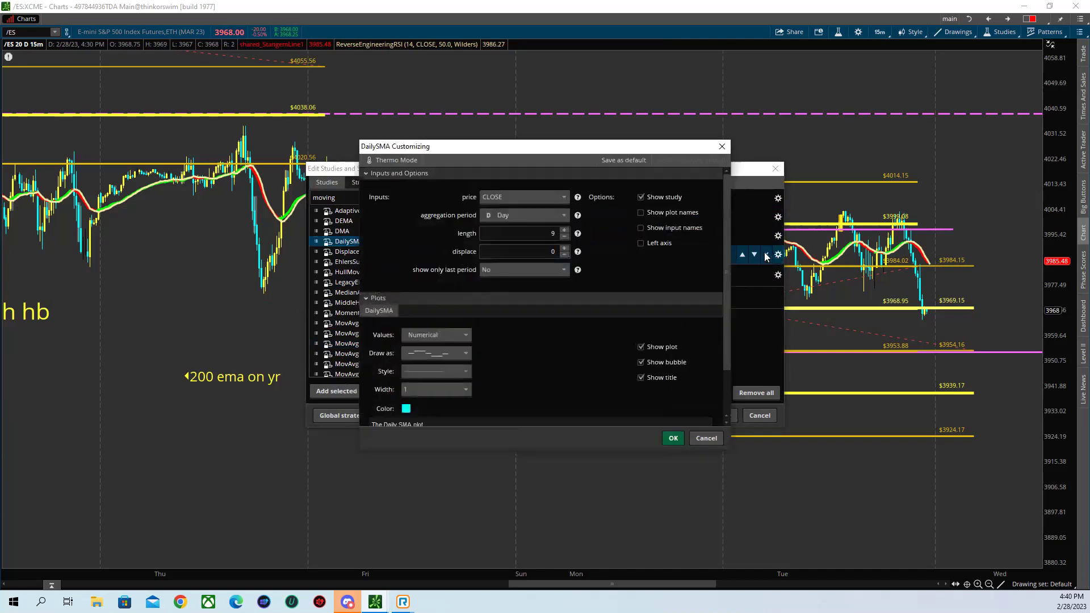
{"action": "left_click", "coordinate": [542, 217]}
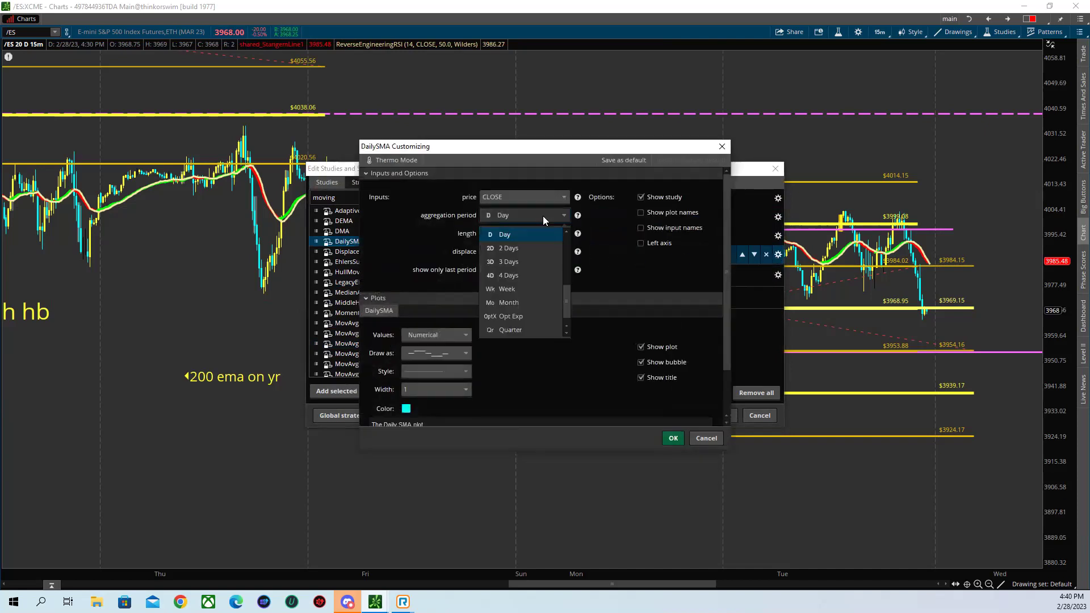
{"action": "left_click", "coordinate": [543, 215]}
{"action": "left_click", "coordinate": [562, 234]}
{"action": "type", "text": "200"}
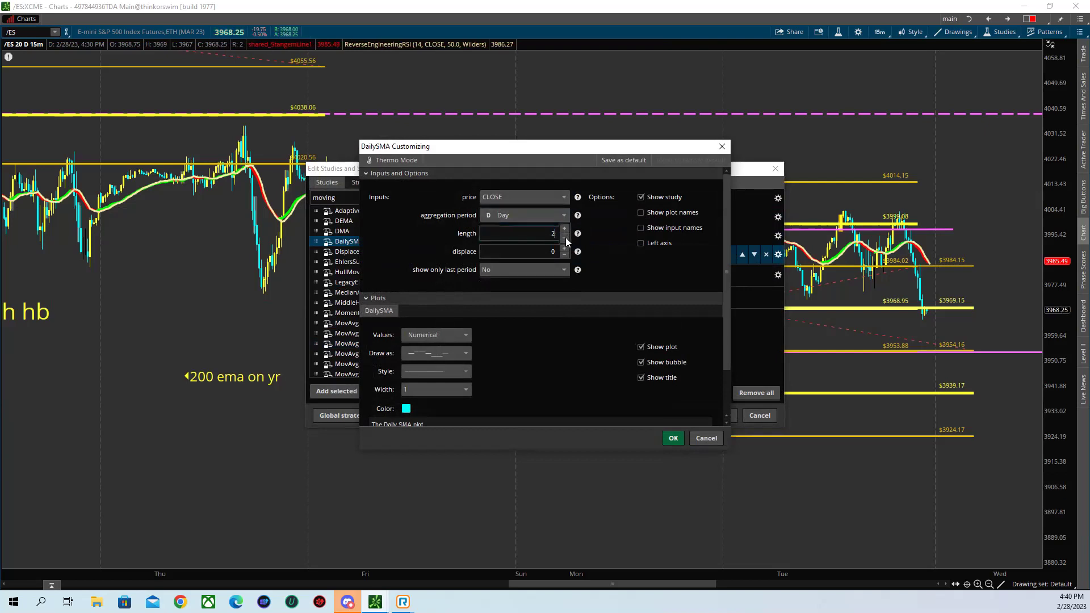
{"action": "left_click", "coordinate": [675, 439]}
{"action": "left_click", "coordinate": [710, 419]}
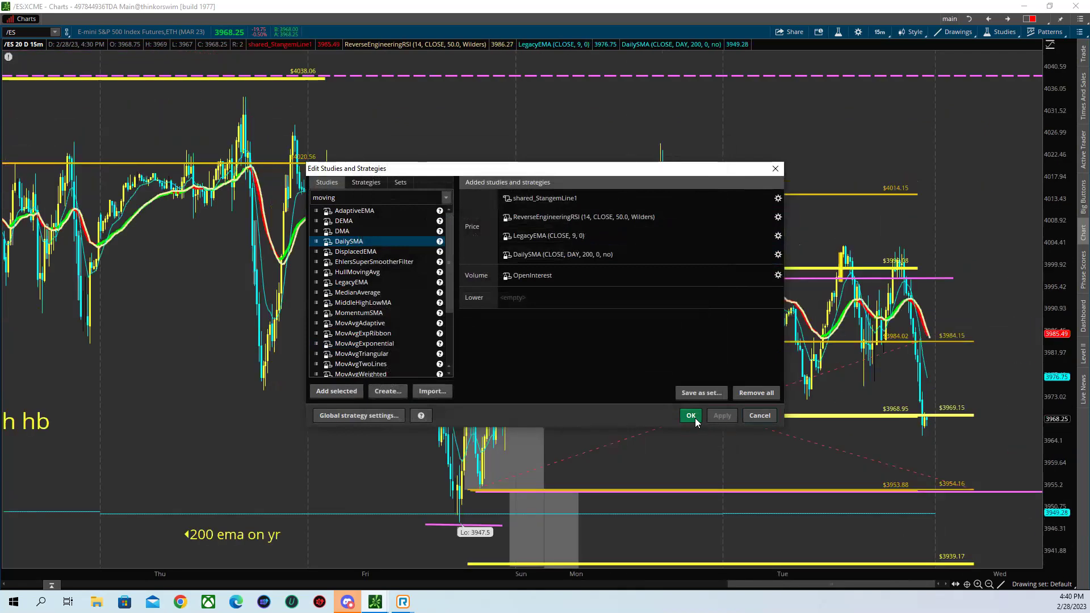
{"action": "left_click", "coordinate": [690, 416]}
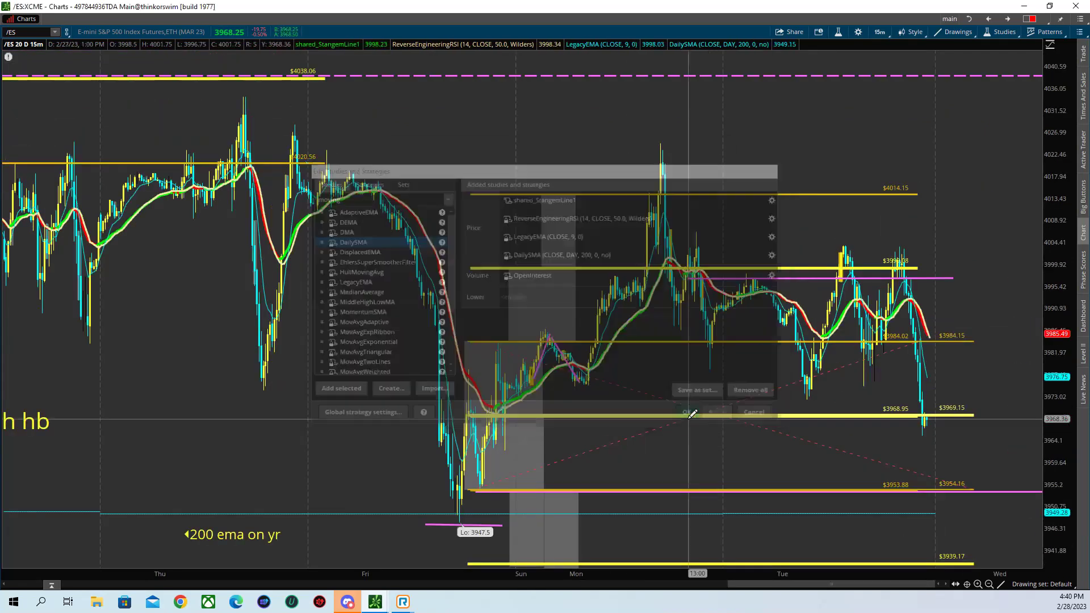
- Set the 200-day DailySMA line's width to 5 and its color to gold
{"action": "left_click_drag", "start_coordinate": [1062, 448], "coordinate": [1063, 474]}
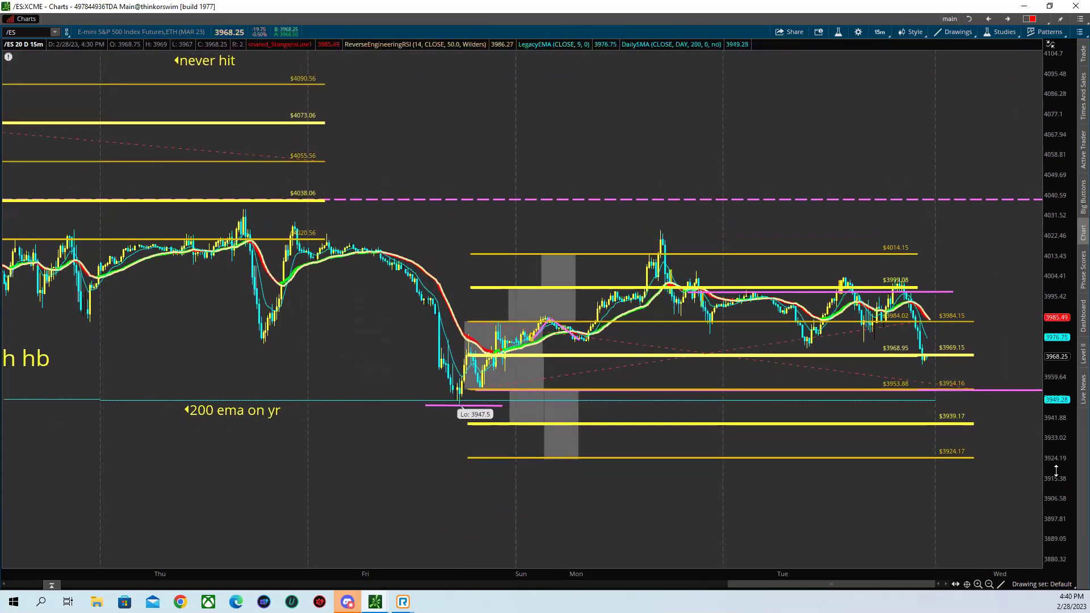
{"action": "left_click_drag", "start_coordinate": [657, 573], "coordinate": [761, 584]}
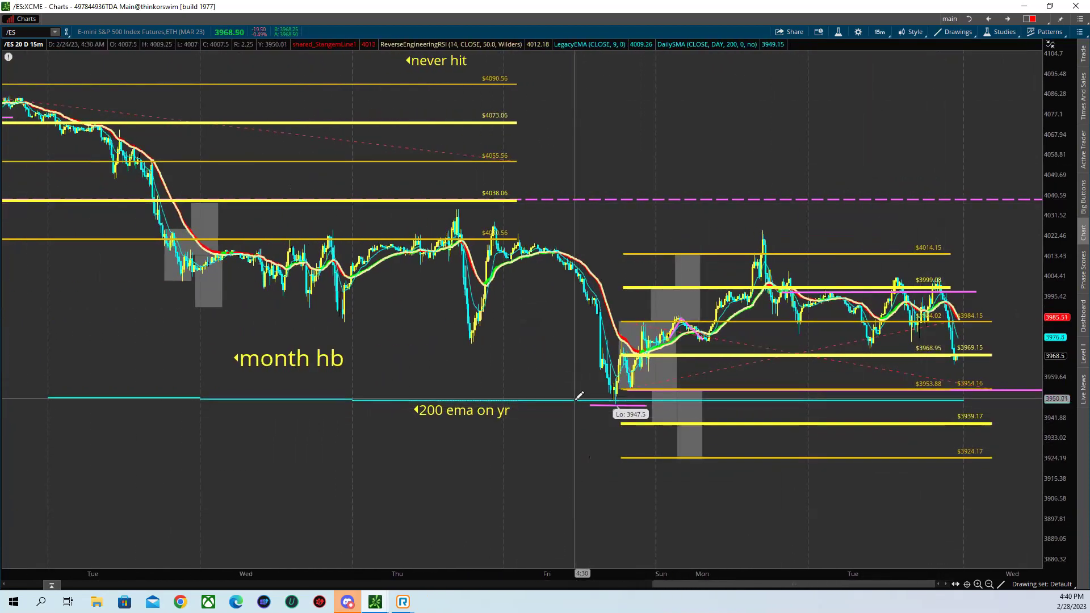
{"action": "right_click", "coordinate": [619, 401]}
{"action": "left_click", "coordinate": [621, 410]}
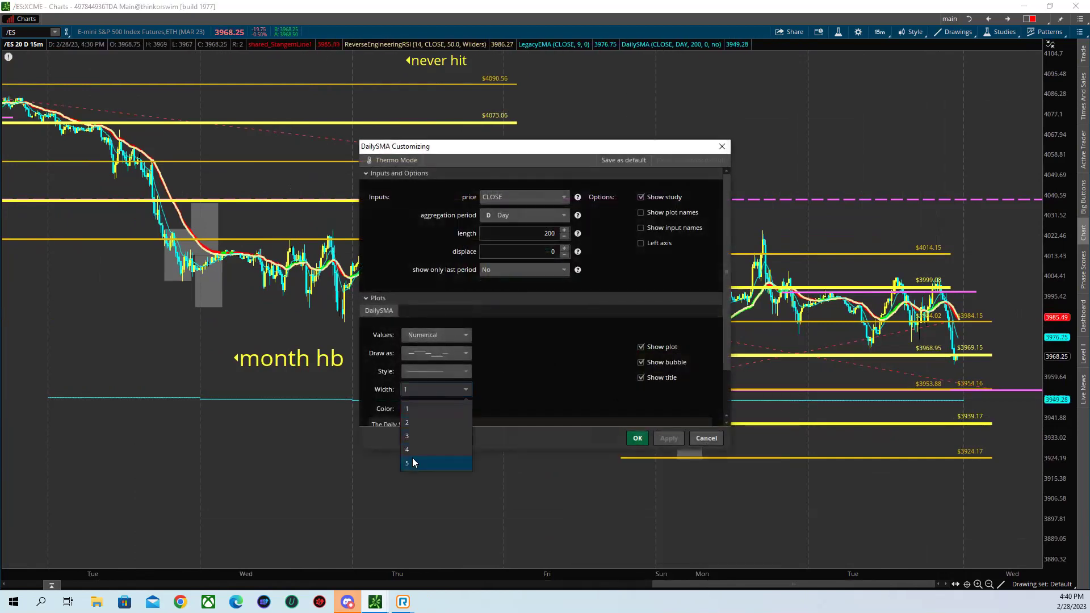
{"action": "left_click", "coordinate": [414, 463]}
{"action": "left_click", "coordinate": [406, 410]}
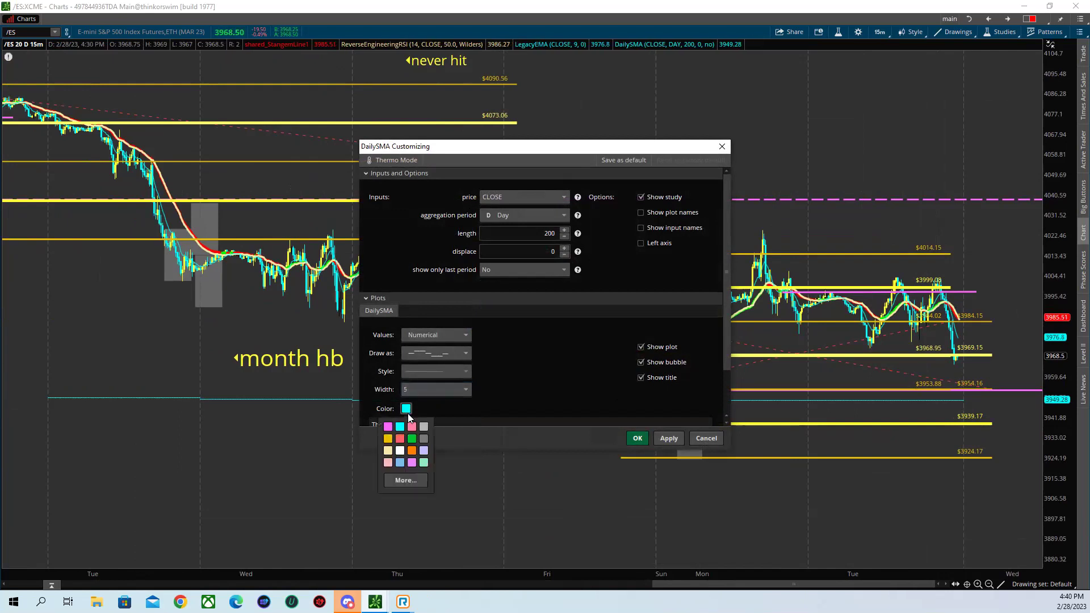
{"action": "left_click", "coordinate": [387, 439]}
{"action": "left_click", "coordinate": [663, 438]}
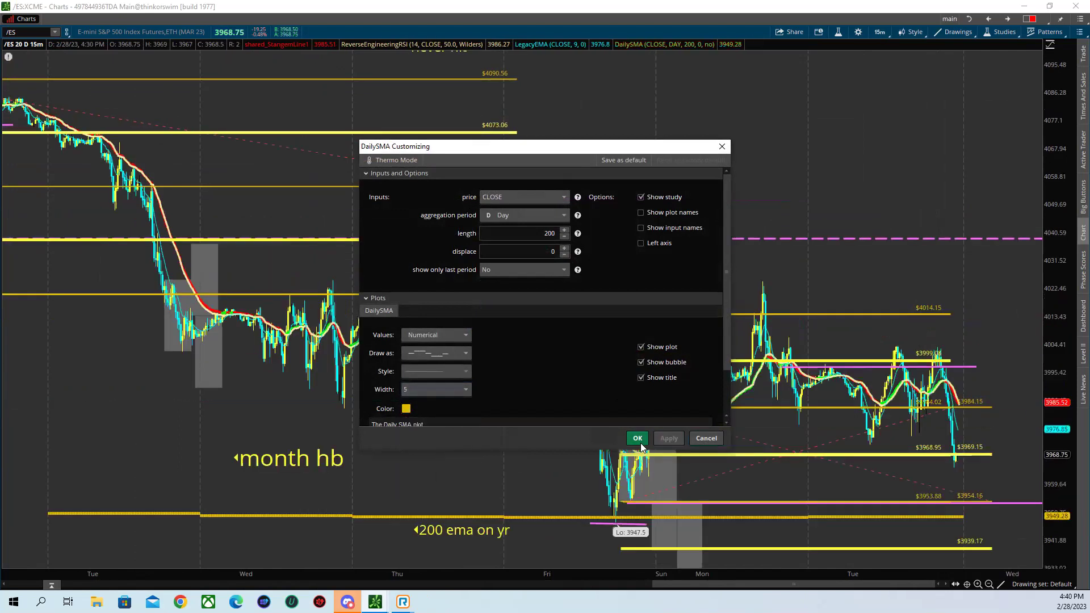
{"action": "left_click", "coordinate": [639, 441]}
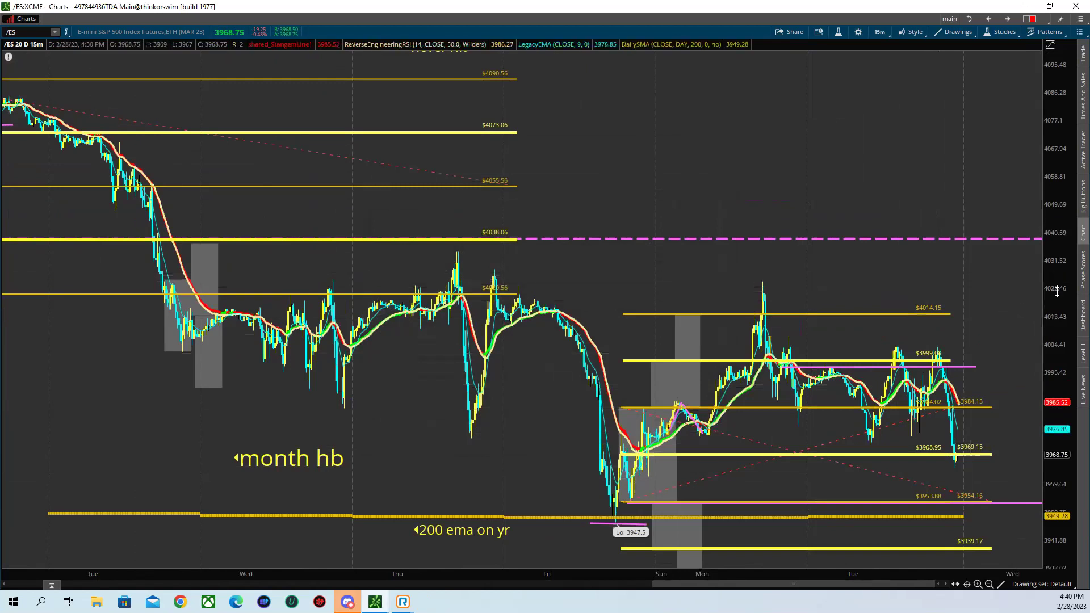
- Move the "200 ema on yr" note to just under the gold DailySMA line in the February 27 session
{"action": "left_click_drag", "start_coordinate": [287, 220], "coordinate": [1067, 521]}
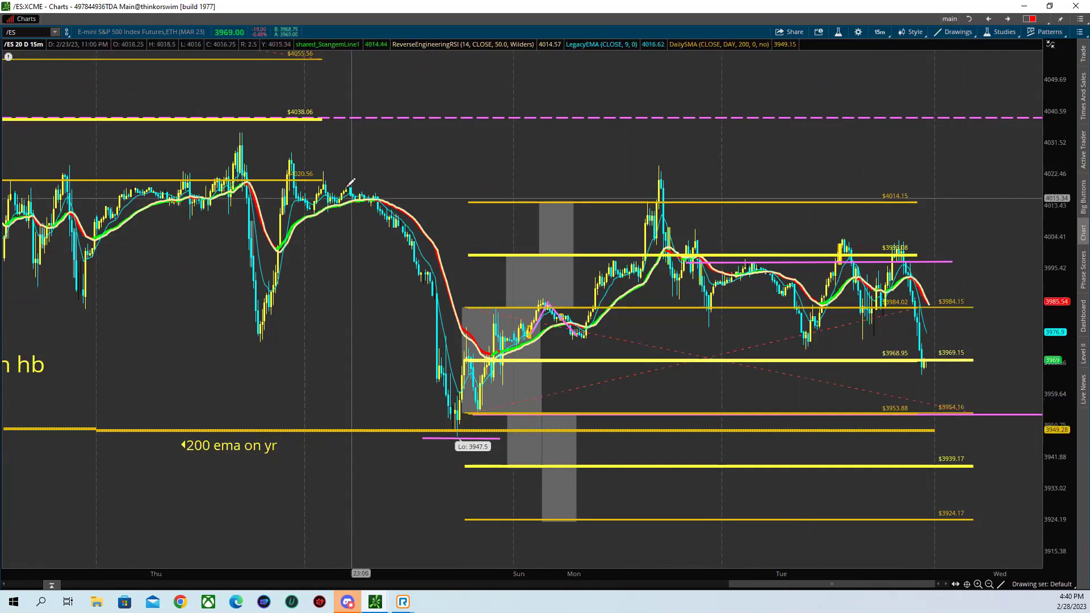
{"action": "left_click_drag", "start_coordinate": [304, 165], "coordinate": [760, 518]}
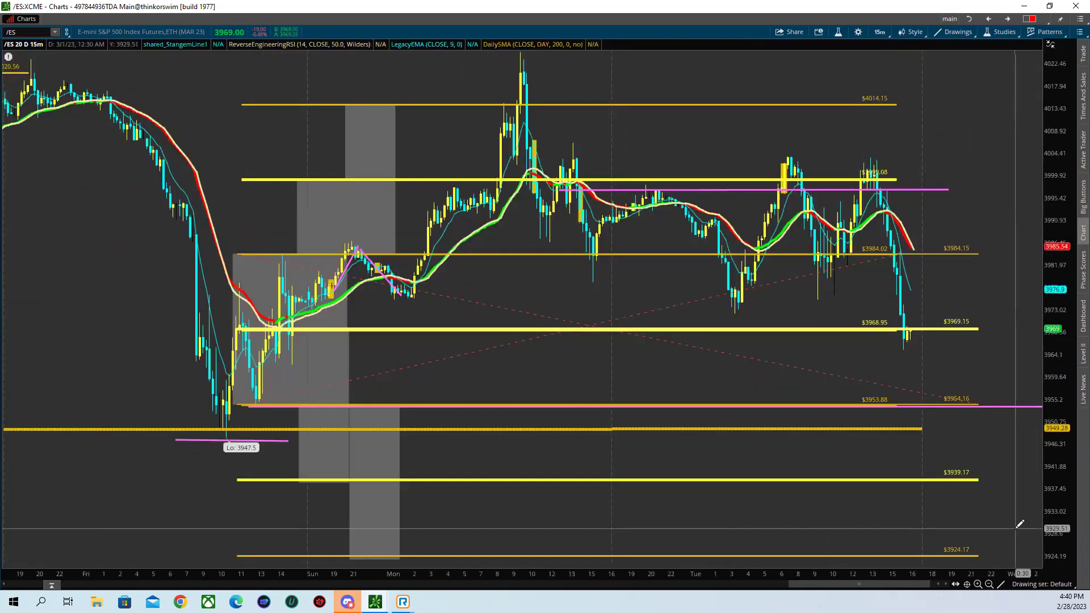
{"action": "left_click_drag", "start_coordinate": [600, 574], "coordinate": [511, 574]}
{"action": "right_click", "coordinate": [146, 441]}
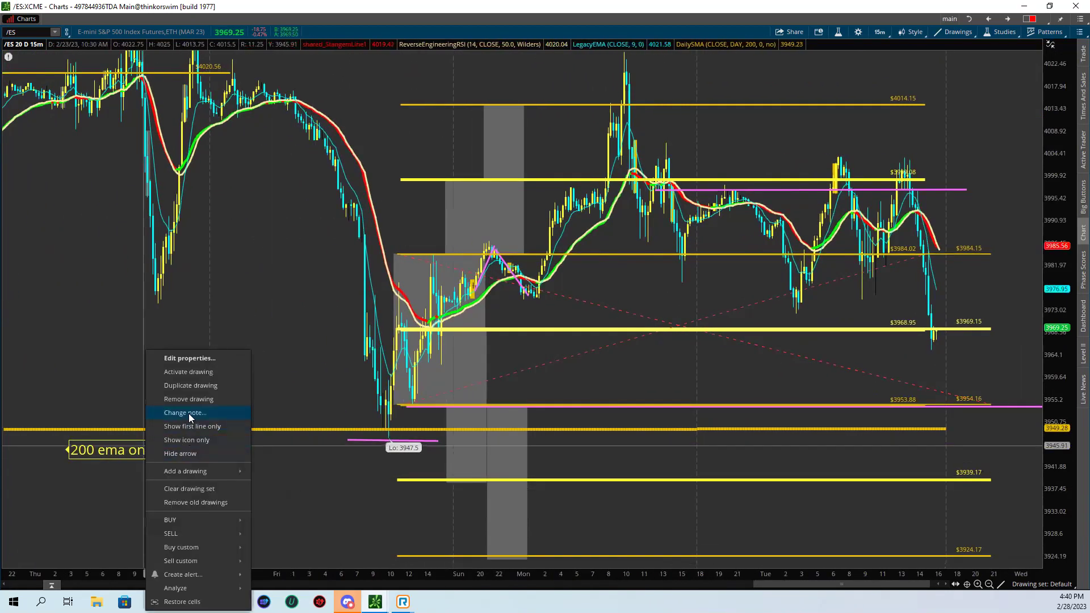
{"action": "left_click", "coordinate": [196, 378]}
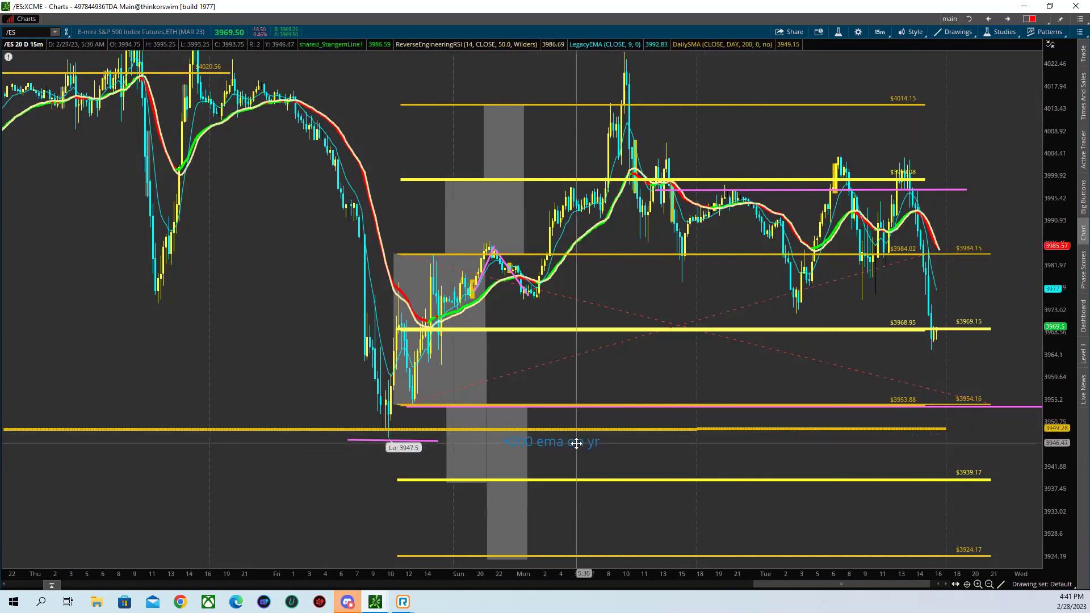
{"action": "left_click", "coordinate": [619, 438]}
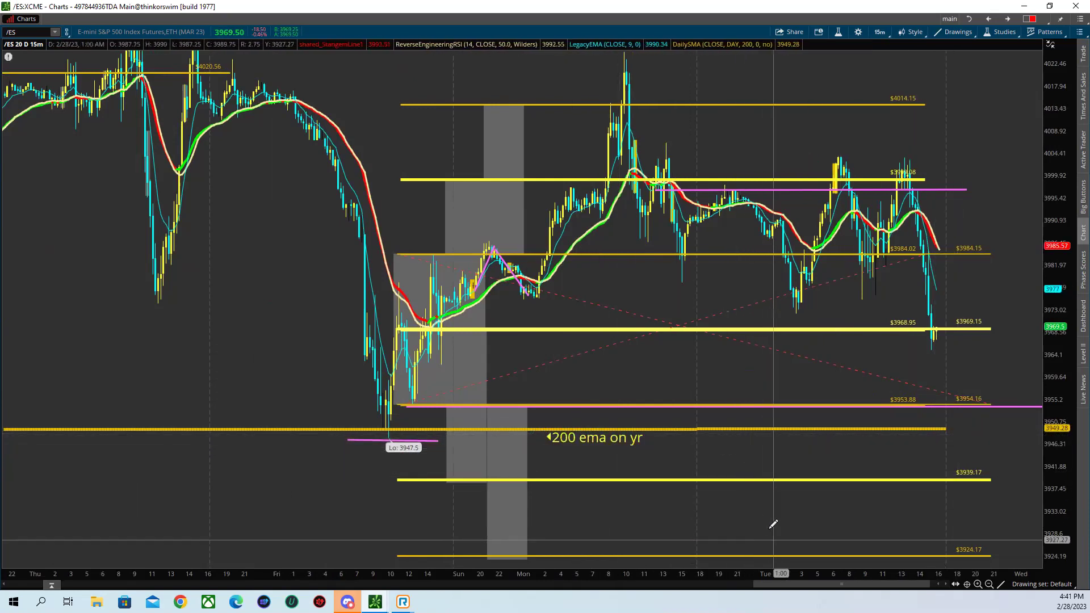
{"action": "left_click_drag", "start_coordinate": [765, 574], "coordinate": [624, 573]}
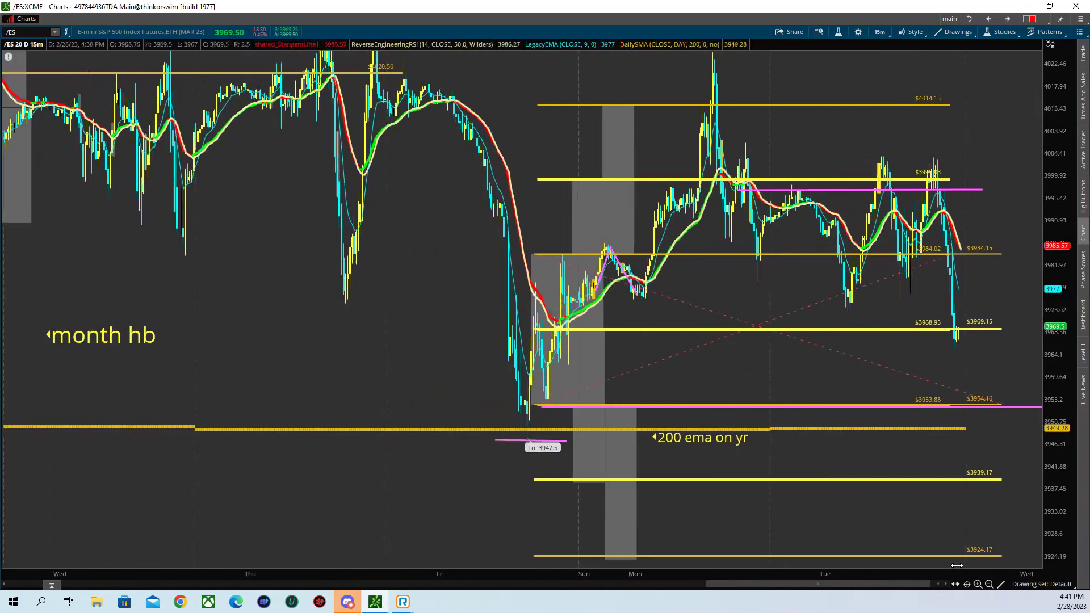
{"action": "left_click_drag", "start_coordinate": [1055, 234], "coordinate": [1032, 311]}
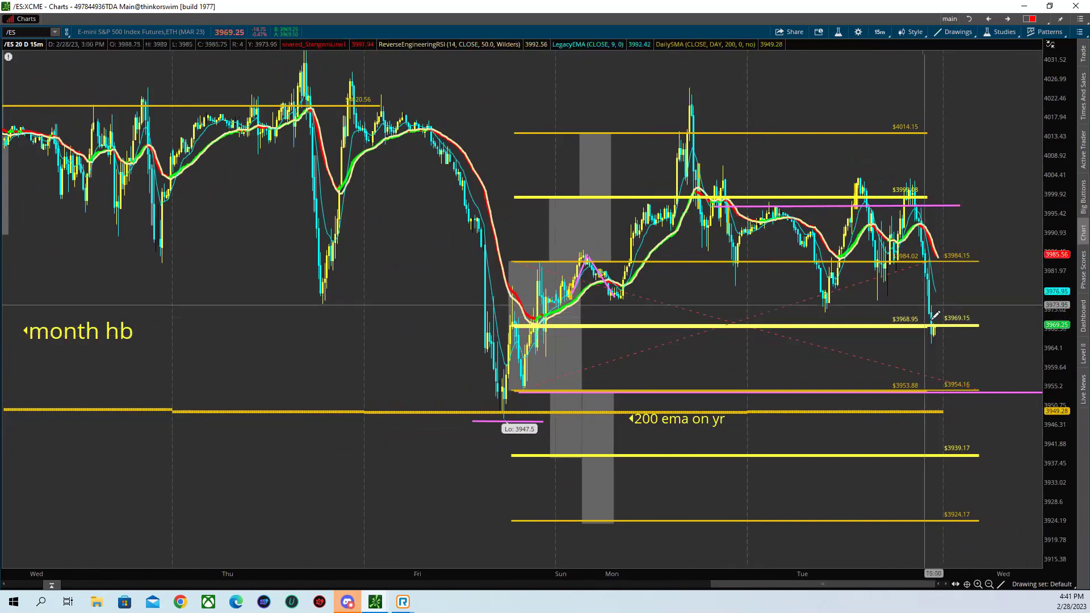
{"action": "left_click_drag", "start_coordinate": [1057, 449], "coordinate": [1056, 516]}
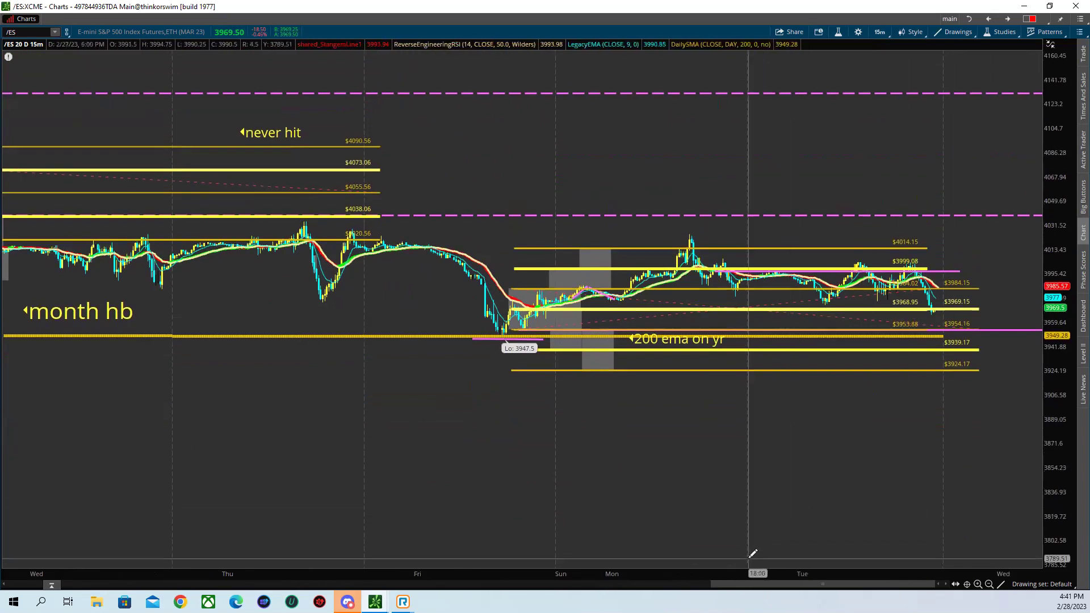
{"action": "left_click_drag", "start_coordinate": [800, 573], "coordinate": [897, 573]}
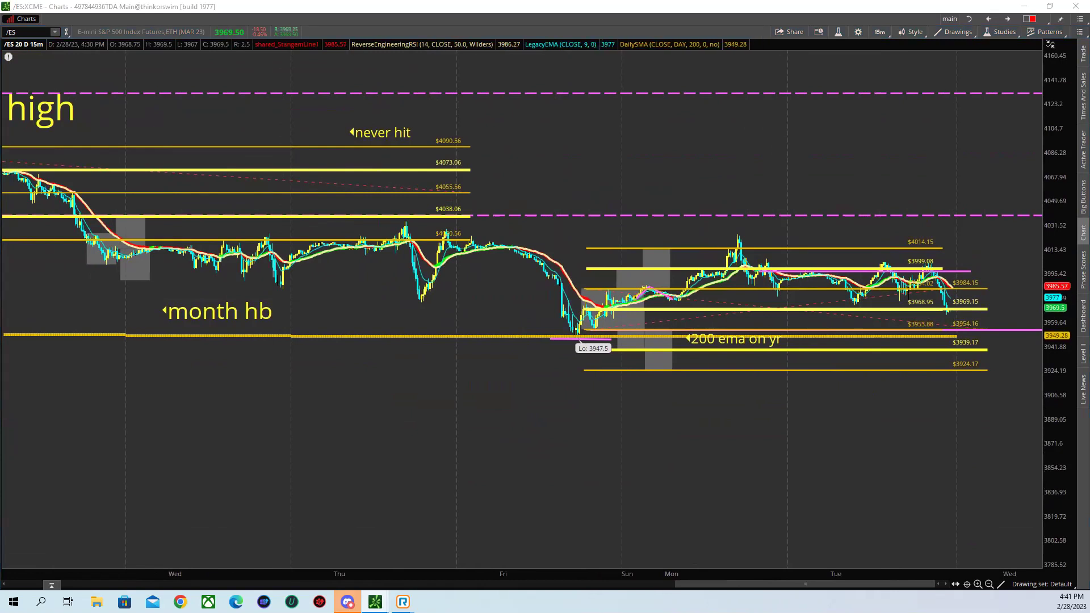
{"action": "mouse_move", "coordinate": [441, 206]}
{"action": "left_mouse_down"}
{"action": "mouse_move", "coordinate": [894, 364]}
{"action": "mouse_move", "coordinate": [957, 408]}
{"action": "left_mouse_up"}
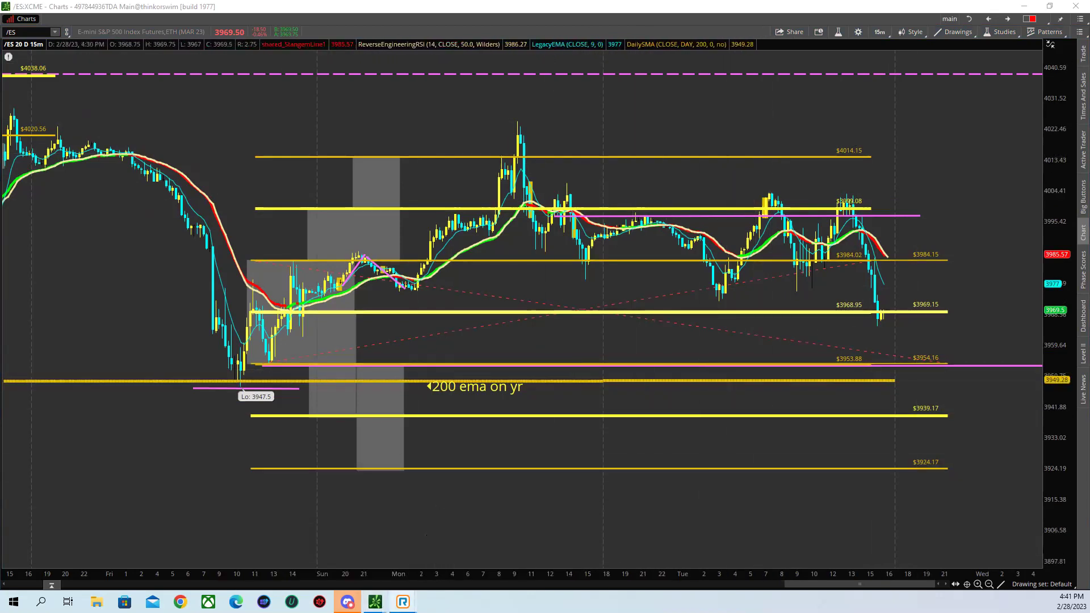
{"action": "mouse_move", "coordinate": [402, 601]}
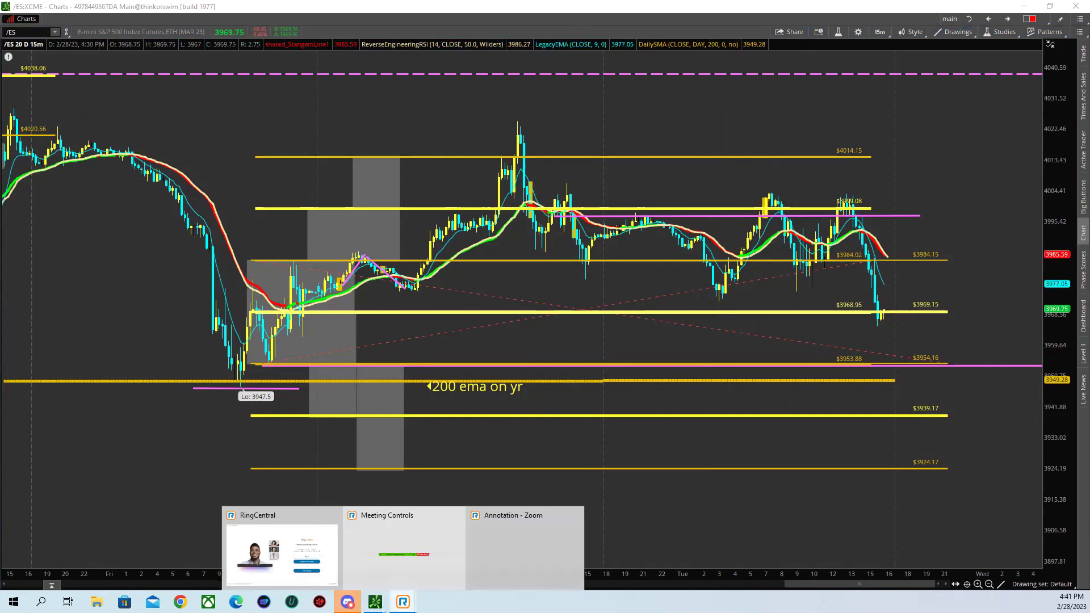
{"action": "left_click", "coordinate": [407, 578]}
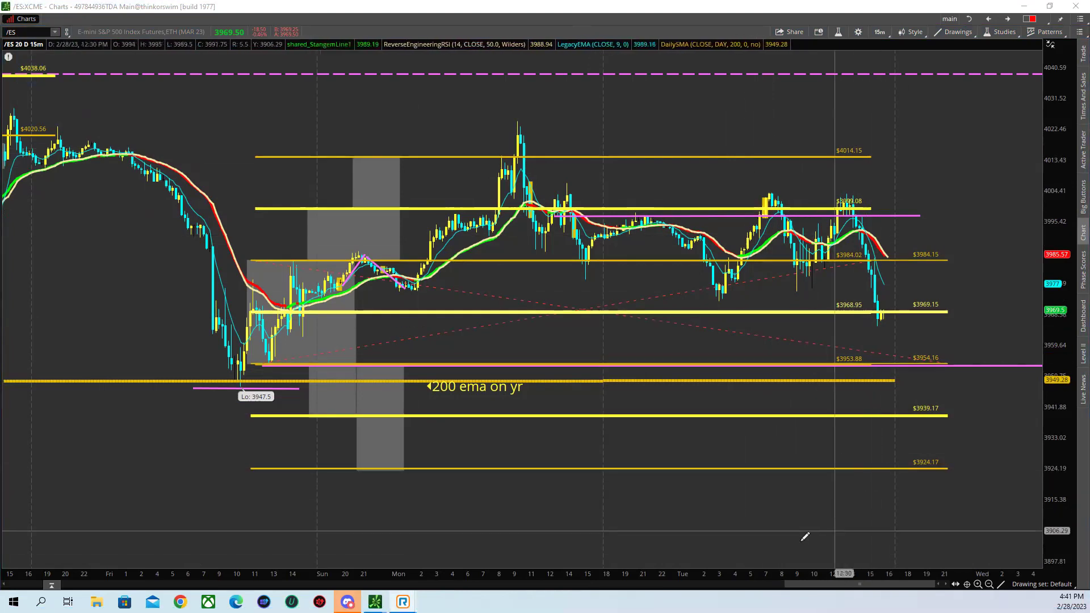
{"action": "mouse_move", "coordinate": [403, 602]}
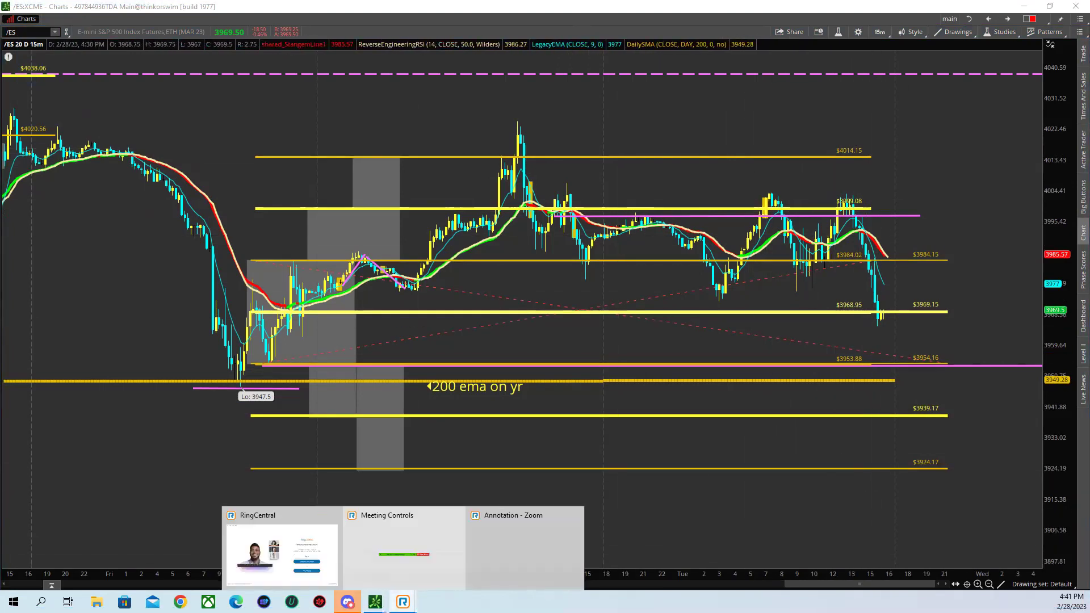
{"action": "left_click", "coordinate": [400, 560]}
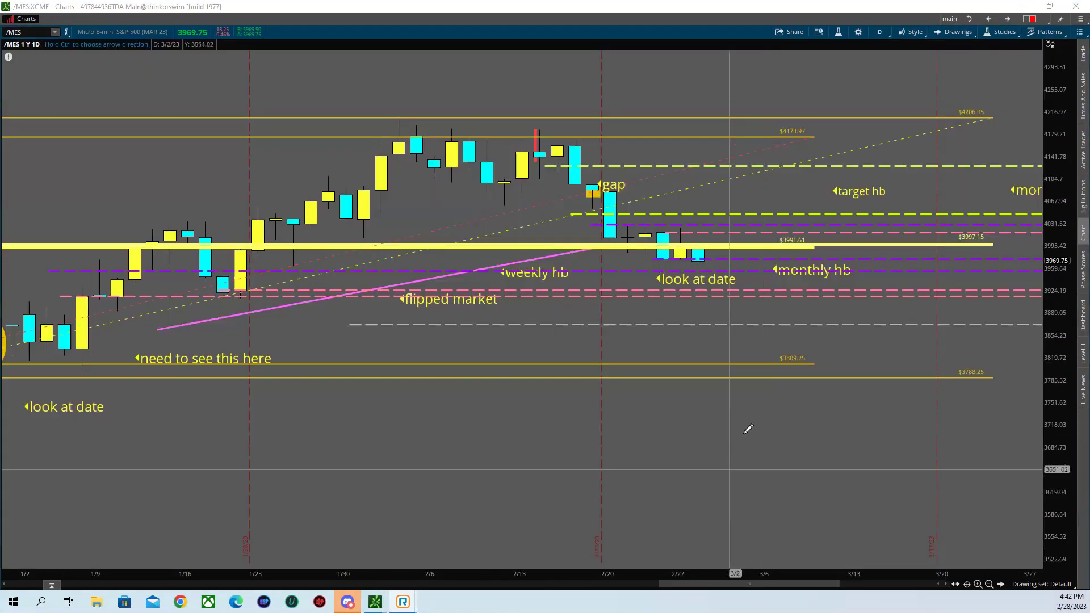
- Examine the /MES daily chart from the late December lows to the February 28 candle, including its halfback levels and date notes
{"action": "mouse_move", "coordinate": [149, 148]}
{"action": "left_mouse_down"}
{"action": "mouse_move", "coordinate": [375, 201]}
{"action": "mouse_move", "coordinate": [392, 239]}
{"action": "mouse_move", "coordinate": [889, 387]}
{"action": "left_mouse_up"}
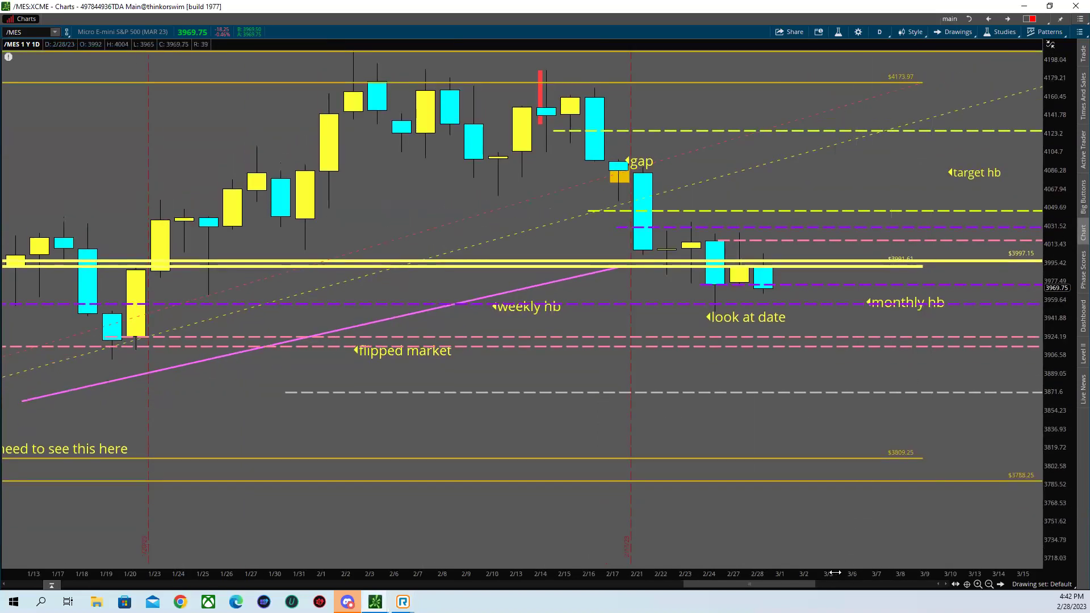
{"action": "scroll", "coordinate": [846, 552], "scroll_direction": "down", "scroll_amount": 3}
{"action": "left_click_drag", "start_coordinate": [1066, 244], "coordinate": [526, 355]}
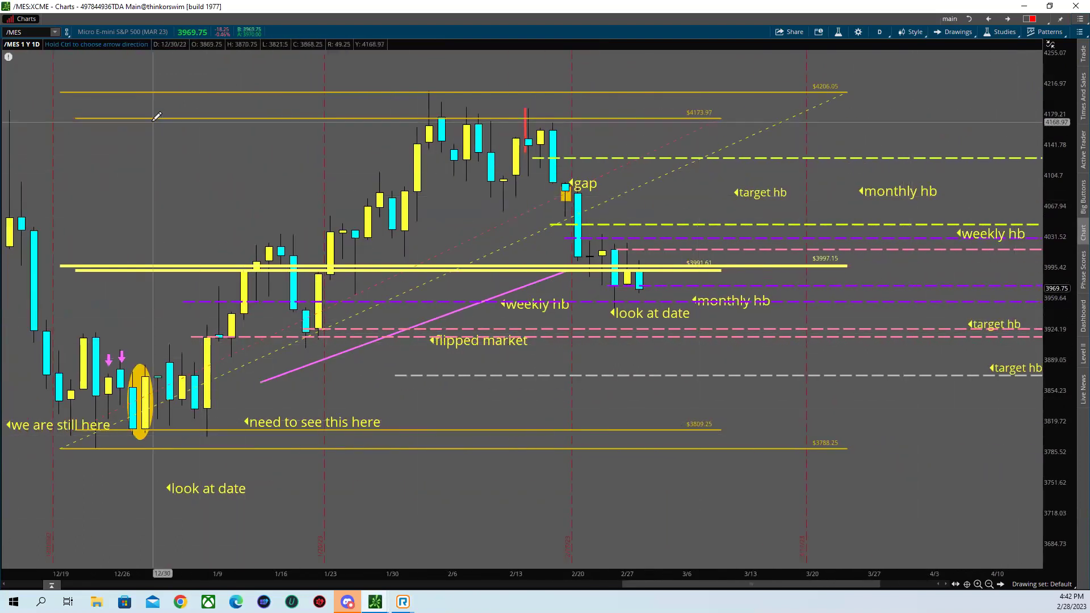
{"action": "left_click_drag", "start_coordinate": [113, 74], "coordinate": [965, 462]}
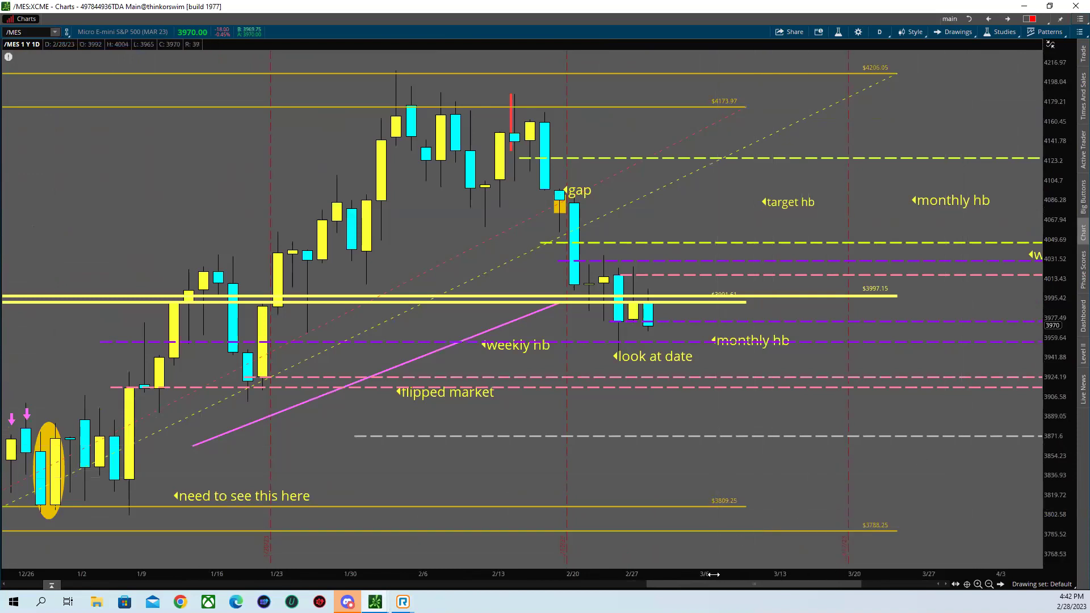
{"action": "scroll", "coordinate": [823, 483], "scroll_direction": "down", "scroll_amount": 3}
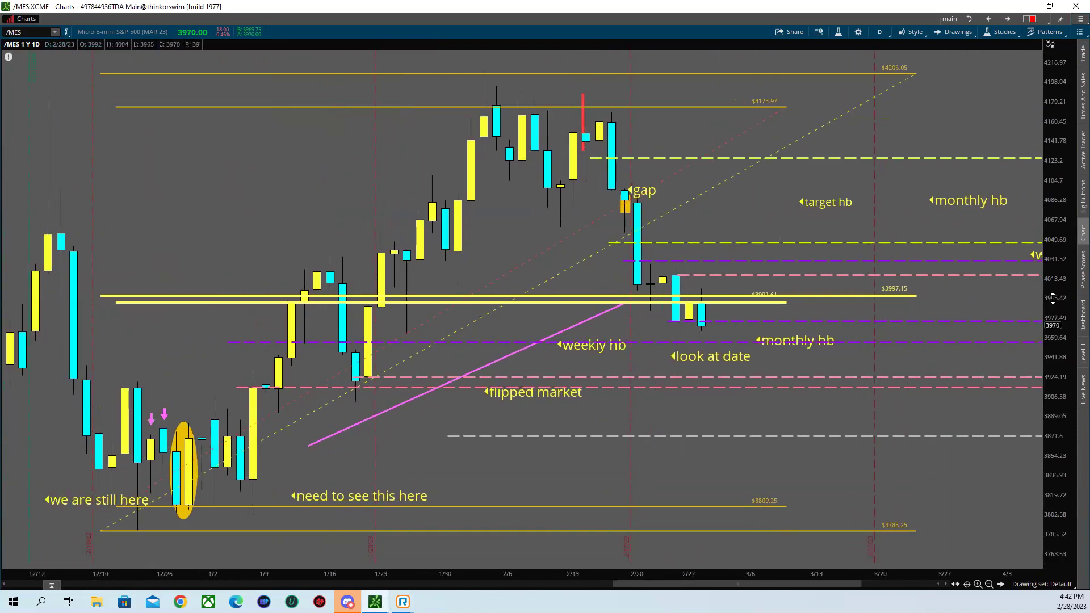
{"action": "left_click", "coordinate": [213, 538]}
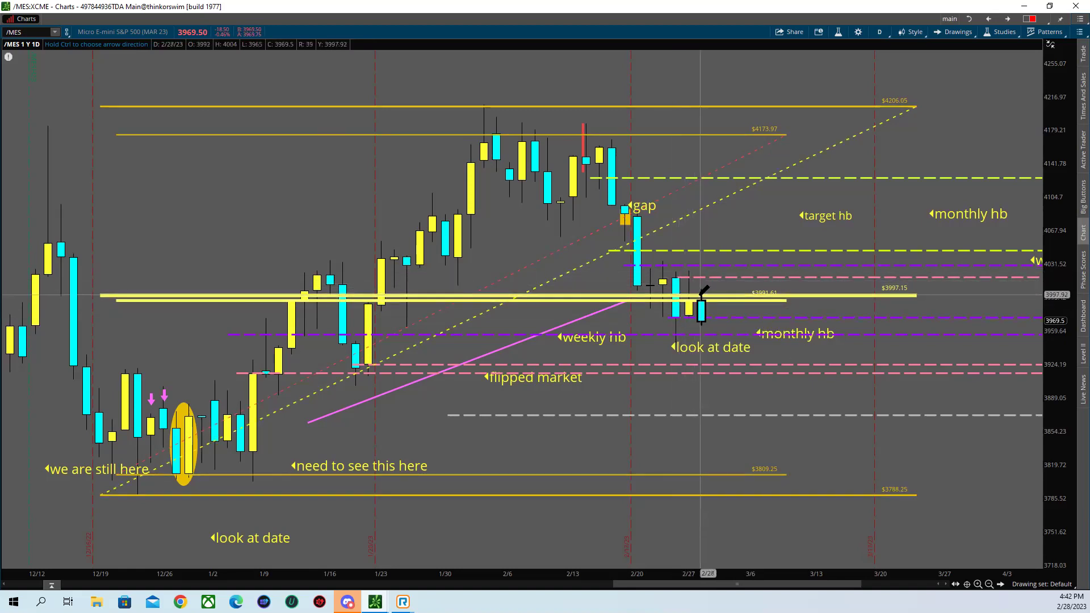
{"action": "mouse_move", "coordinate": [702, 295]}
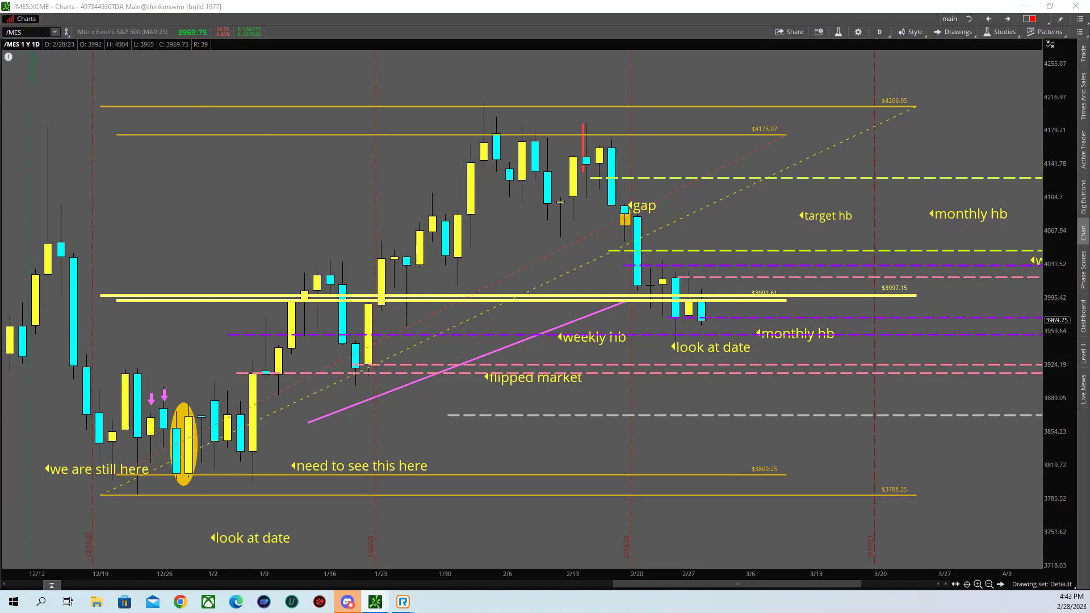
{"action": "mouse_move", "coordinate": [137, 188]}
{"action": "left_mouse_down"}
{"action": "mouse_move", "coordinate": [754, 511]}
{"action": "mouse_move", "coordinate": [1055, 512]}
{"action": "left_mouse_up"}
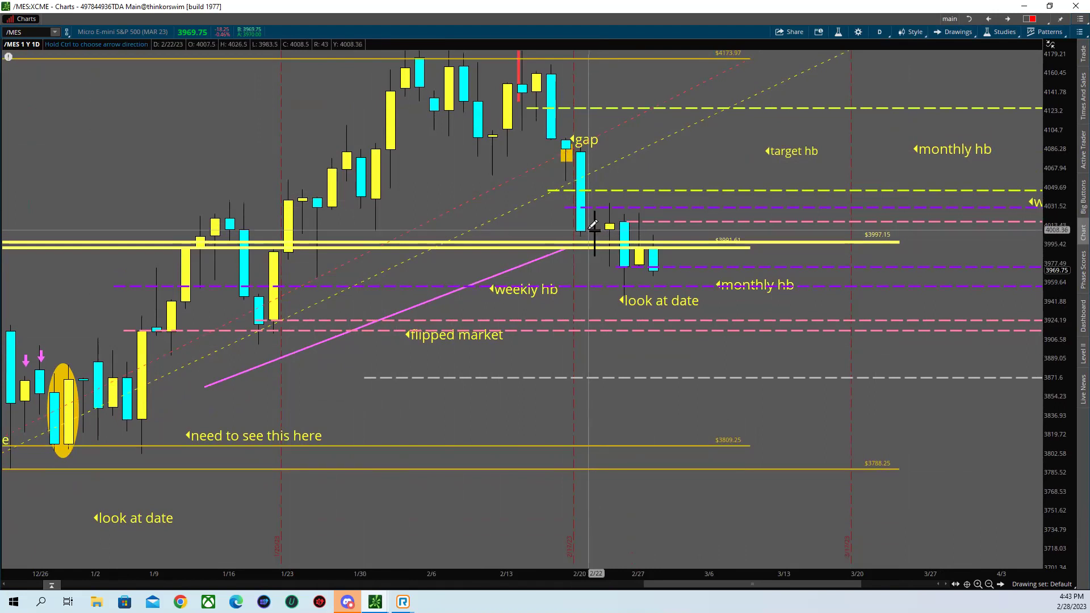
{"action": "mouse_move", "coordinate": [606, 244]}
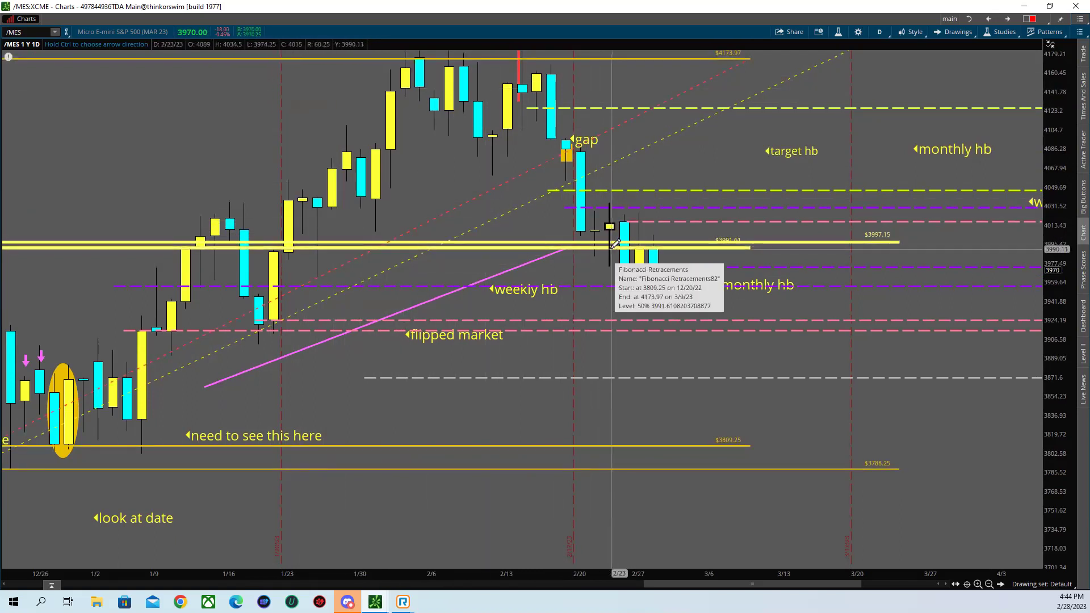
{"action": "key", "text": "ctrl+v"}
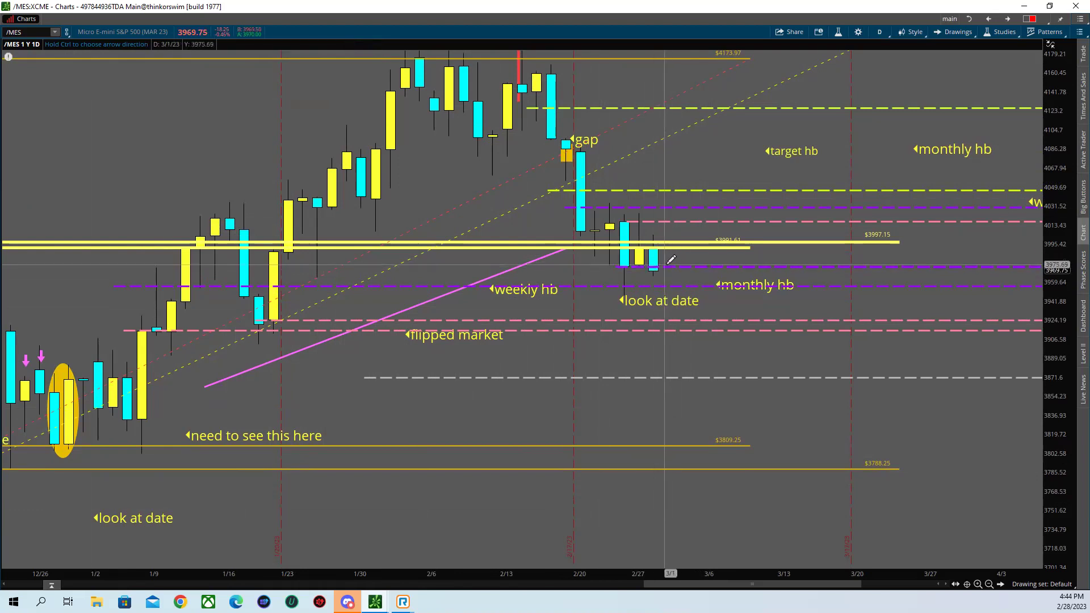
- Move the upper "monthly hb" note to just beside the "target hb" note on the /MES daily chart
{"action": "left_click_drag", "start_coordinate": [1059, 256], "coordinate": [1063, 222]}
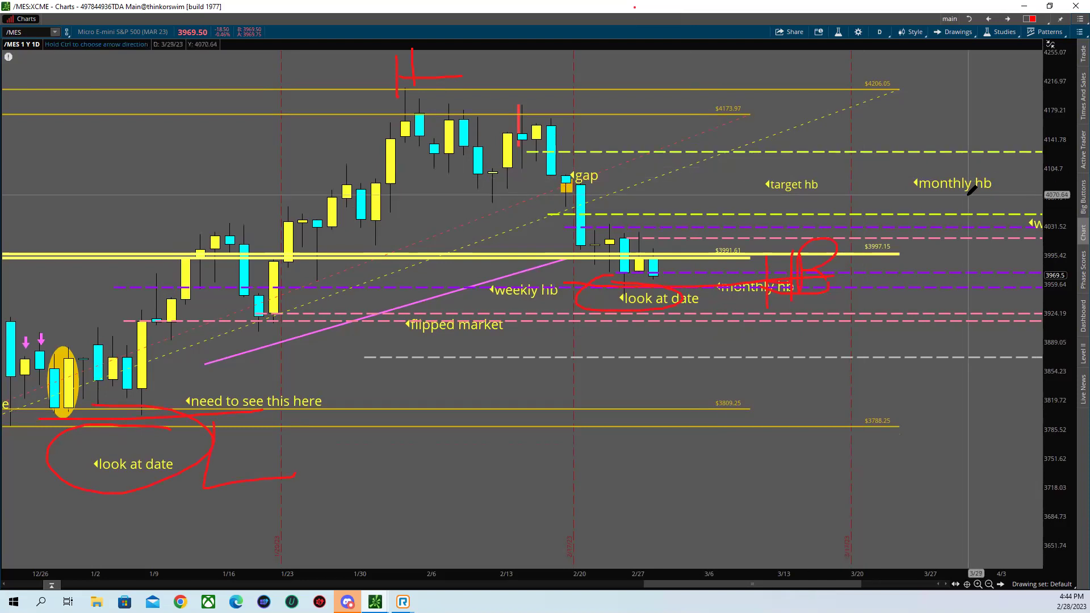
{"action": "right_click", "coordinate": [926, 183]}
{"action": "left_click", "coordinate": [960, 219]}
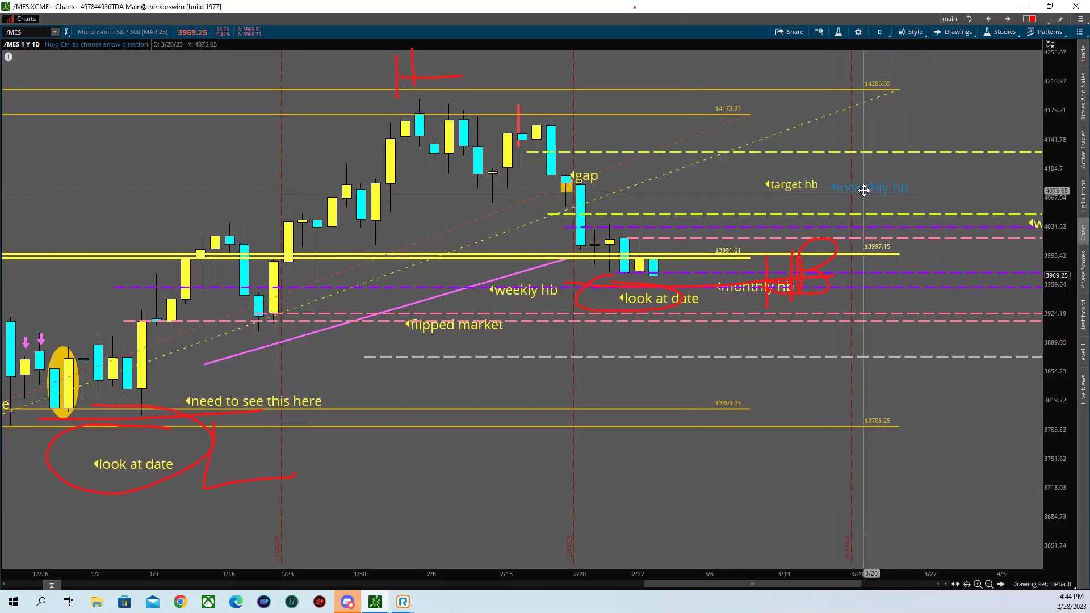
{"action": "left_click", "coordinate": [859, 189]}
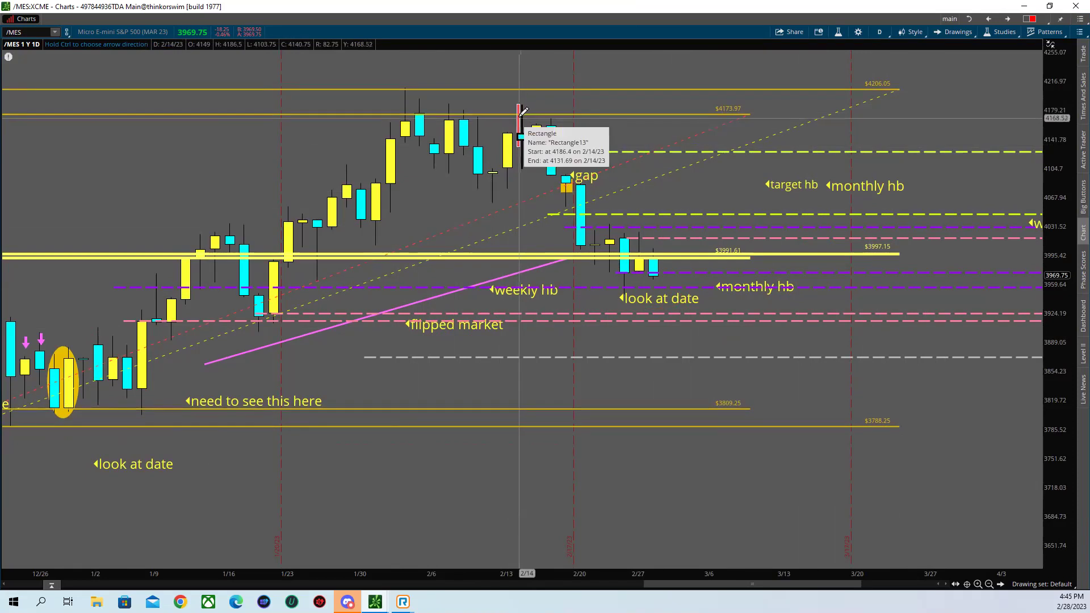
- Remove the red rectangle drawn over the February 14 candle
{"action": "right_click", "coordinate": [519, 126]}
{"action": "left_click", "coordinate": [558, 172]}
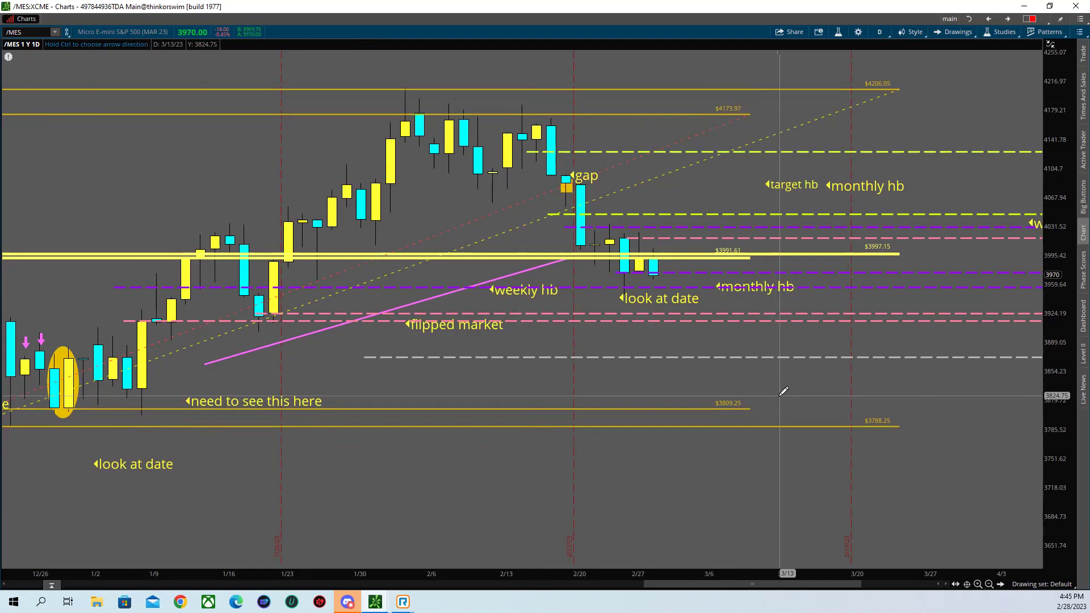
- Compare the February 24 candle's close and low with the highlighted December 28 and 29 candles on the daily chart
{"action": "scroll", "coordinate": [647, 584], "scroll_direction": "down", "scroll_amount": 2}
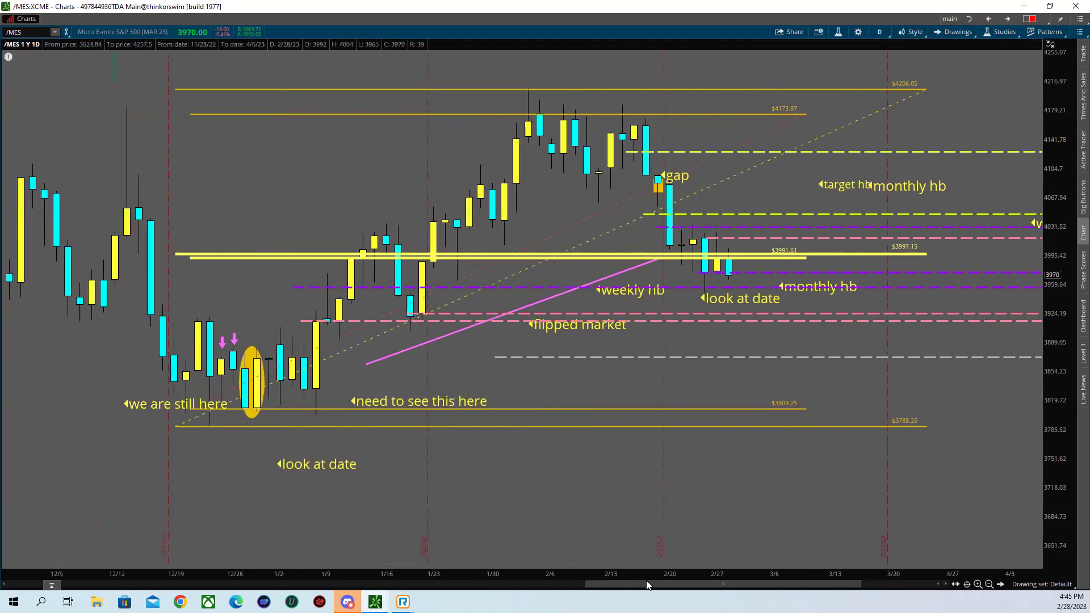
{"action": "scroll", "coordinate": [647, 585], "scroll_direction": "down", "scroll_amount": 1}
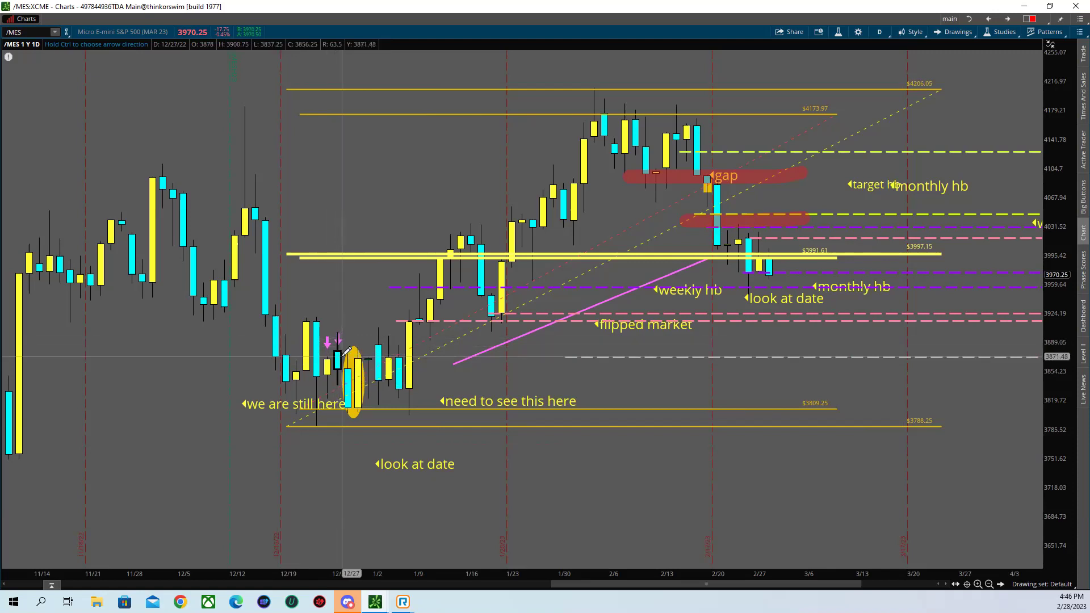
{"action": "left_click", "coordinate": [342, 357]}
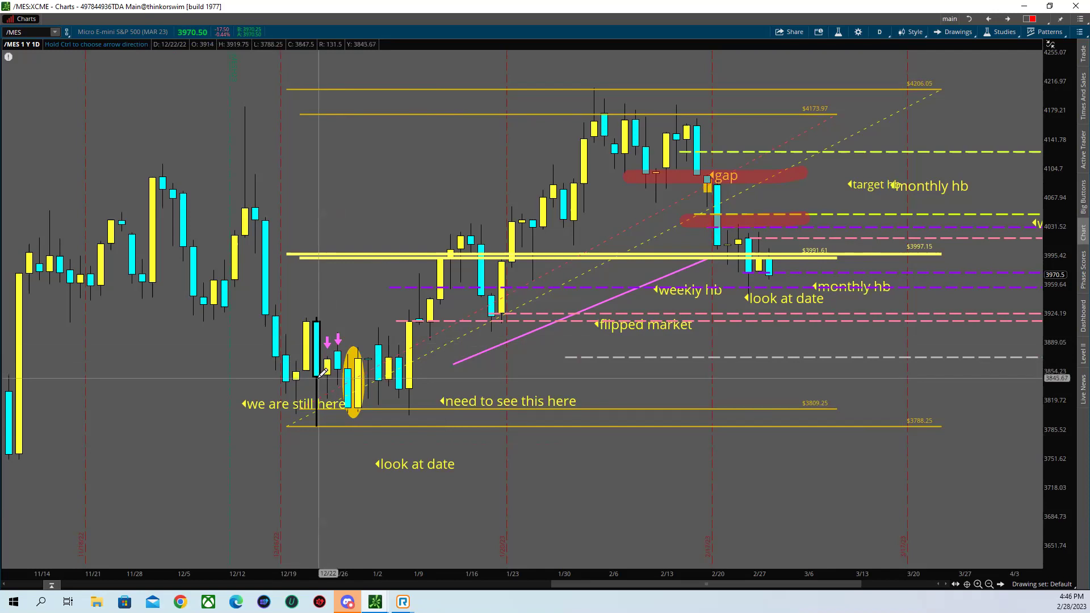
{"action": "left_click_drag", "start_coordinate": [692, 256], "coordinate": [846, 302]}
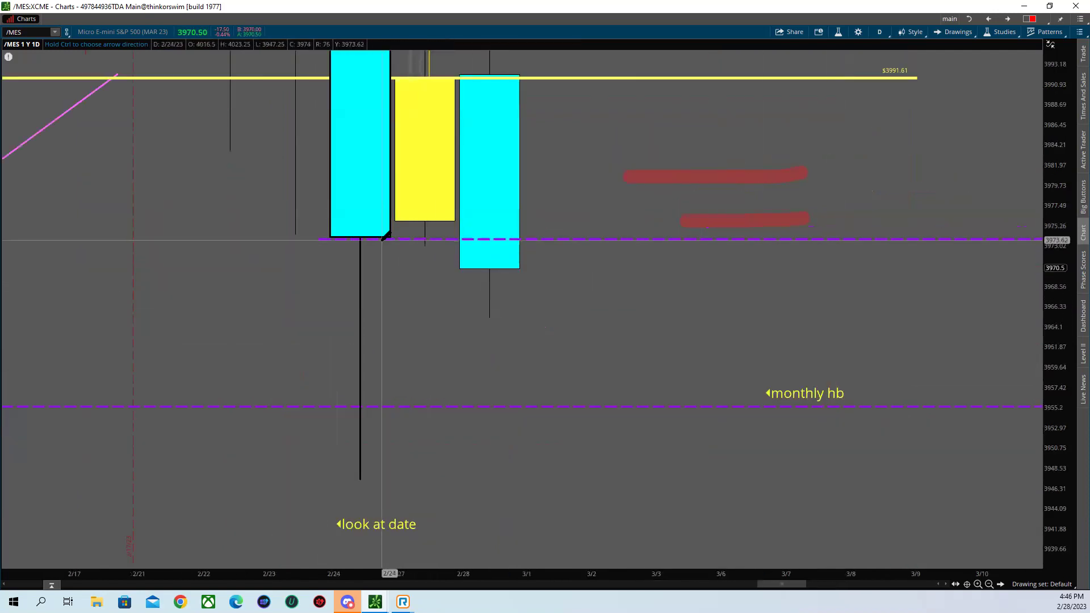
{"action": "left_click_drag", "start_coordinate": [943, 284], "coordinate": [688, 523]}
{"action": "left_click_drag", "start_coordinate": [668, 574], "coordinate": [284, 574]}
{"action": "left_click_drag", "start_coordinate": [1057, 292], "coordinate": [1057, 323]}
{"action": "left_click_drag", "start_coordinate": [425, 294], "coordinate": [863, 529]}
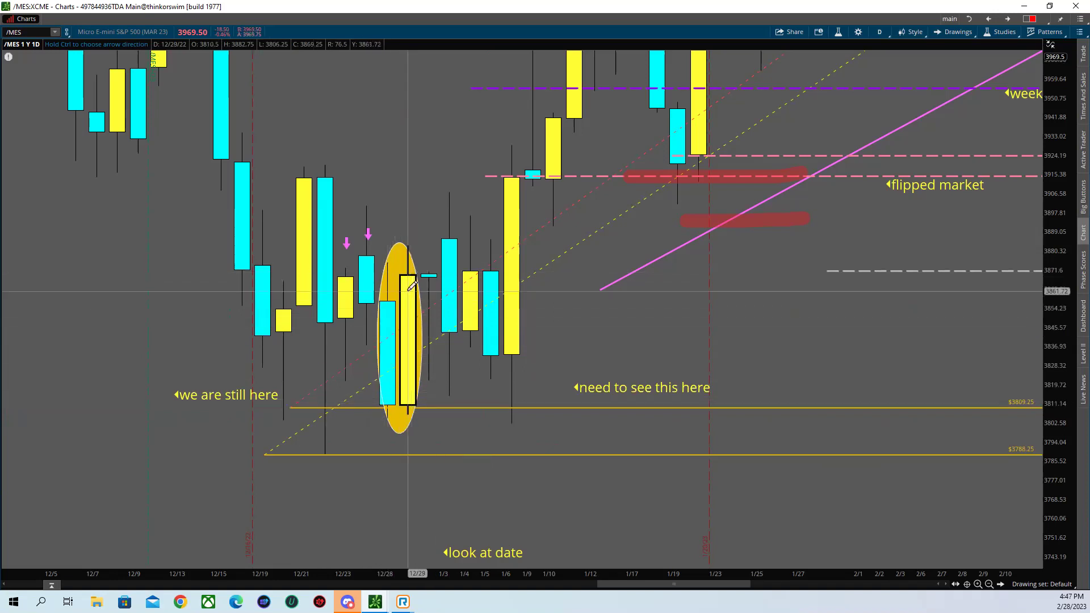
- Try a Fibonacci retracement from 3810.23 to 3857.34 starting at the highlighted December 28 candle, and remove it again
{"action": "left_click", "coordinate": [942, 33]}
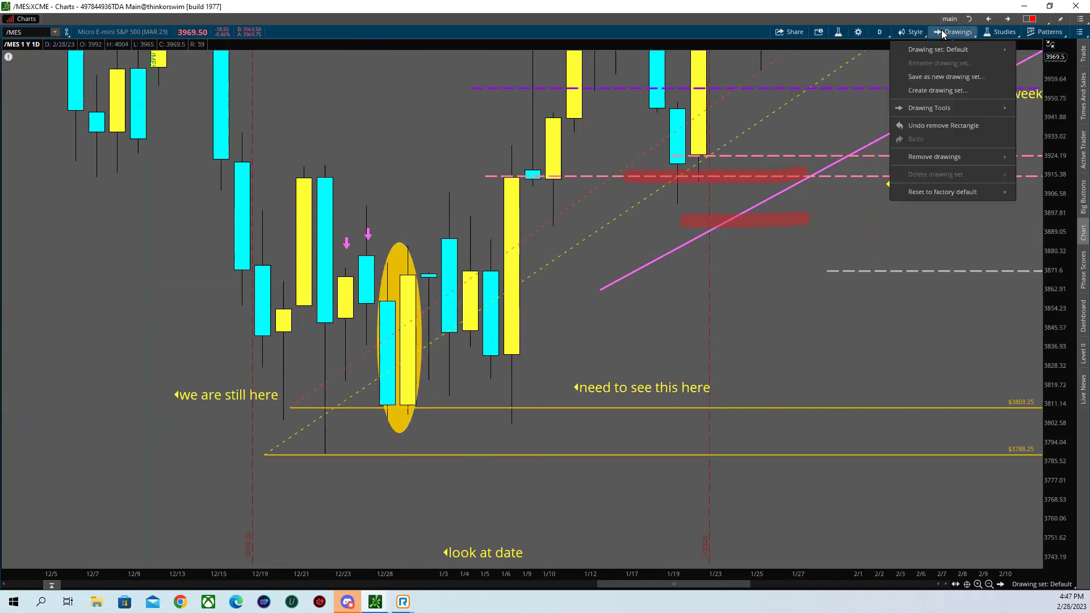
{"action": "mouse_move", "coordinate": [930, 108]}
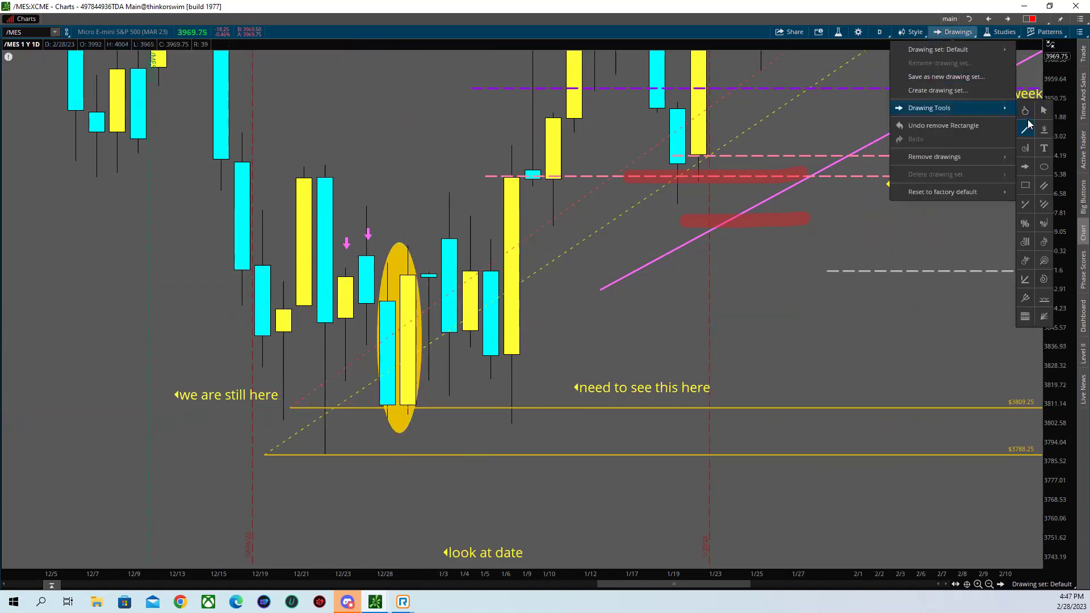
{"action": "left_click", "coordinate": [1024, 227]}
{"action": "mouse_move", "coordinate": [375, 404]}
{"action": "left_mouse_down"}
{"action": "mouse_move", "coordinate": [454, 341]}
{"action": "mouse_move", "coordinate": [559, 297]}
{"action": "left_mouse_up"}
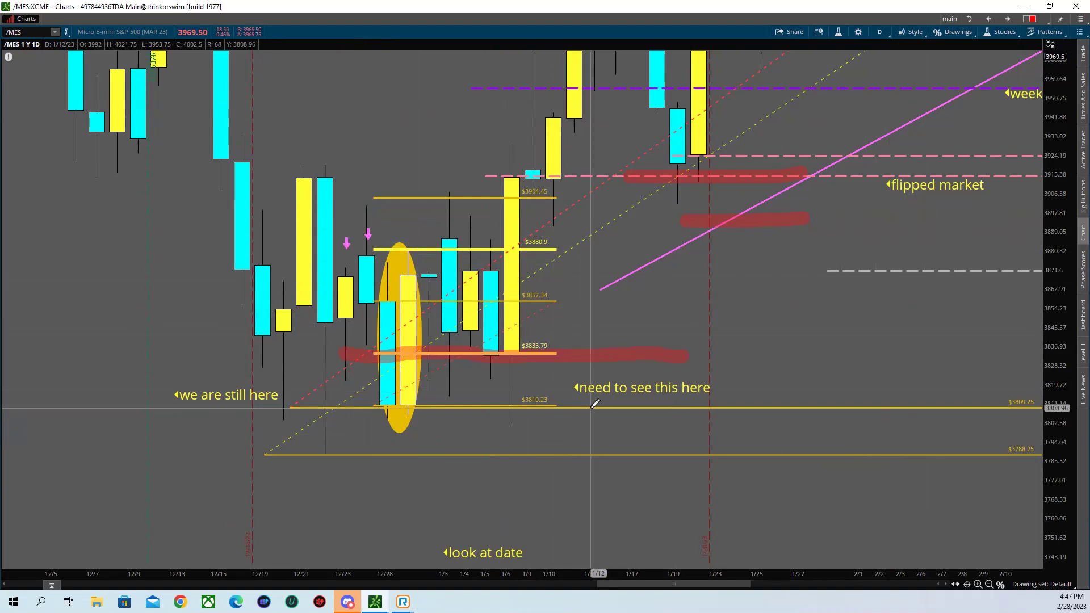
{"action": "right_click", "coordinate": [471, 199]}
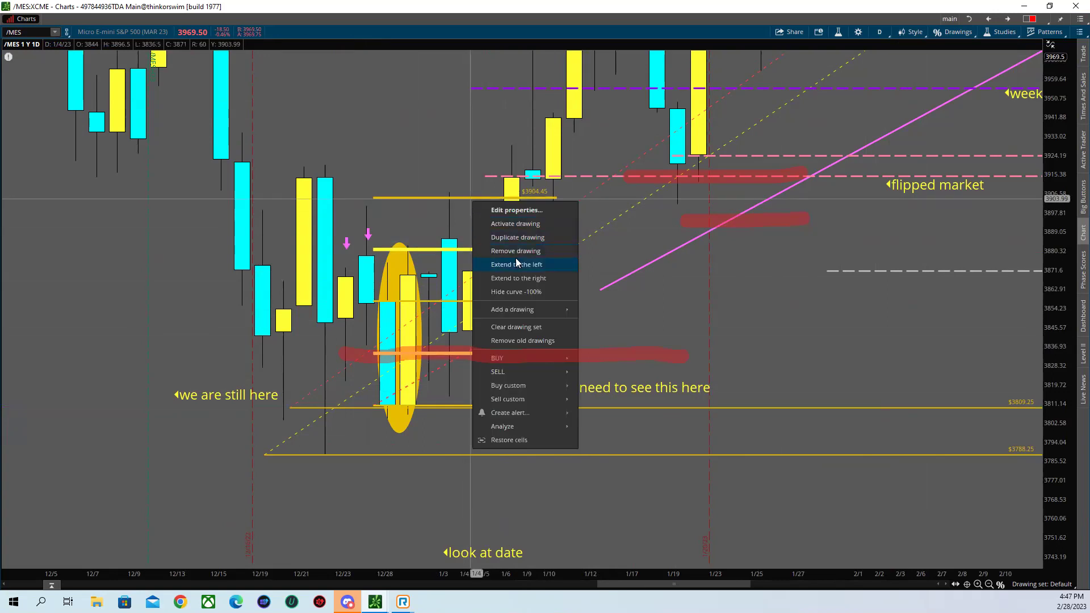
{"action": "left_click", "coordinate": [515, 250]}
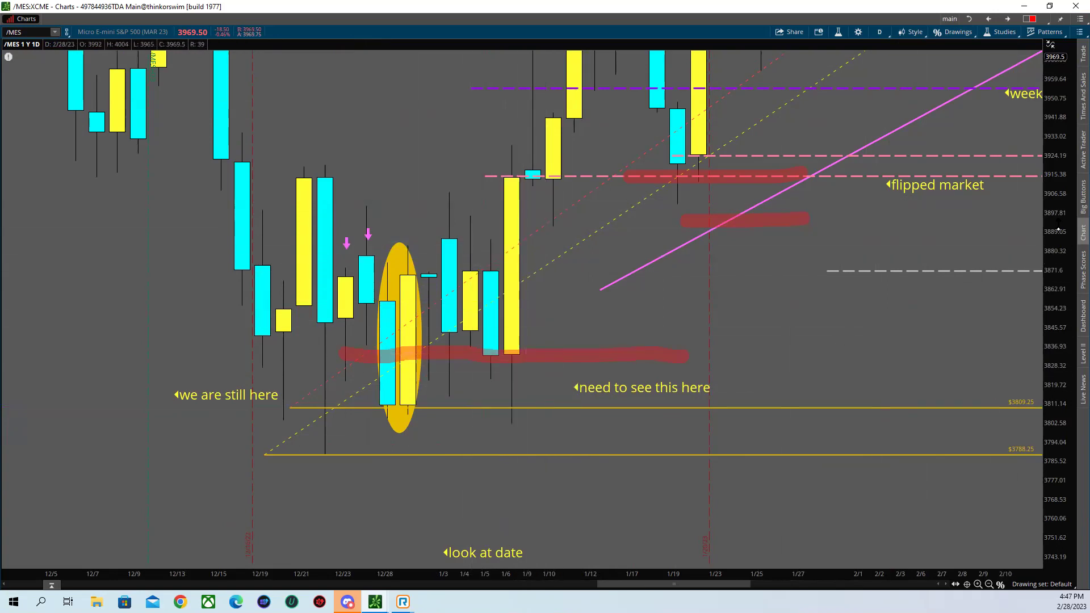
- Review the whole December-to-February swing on the daily chart against the 3991.61 and 3997.15 levels and the latest candles
{"action": "left_click_drag", "start_coordinate": [1057, 229], "coordinate": [1057, 255]}
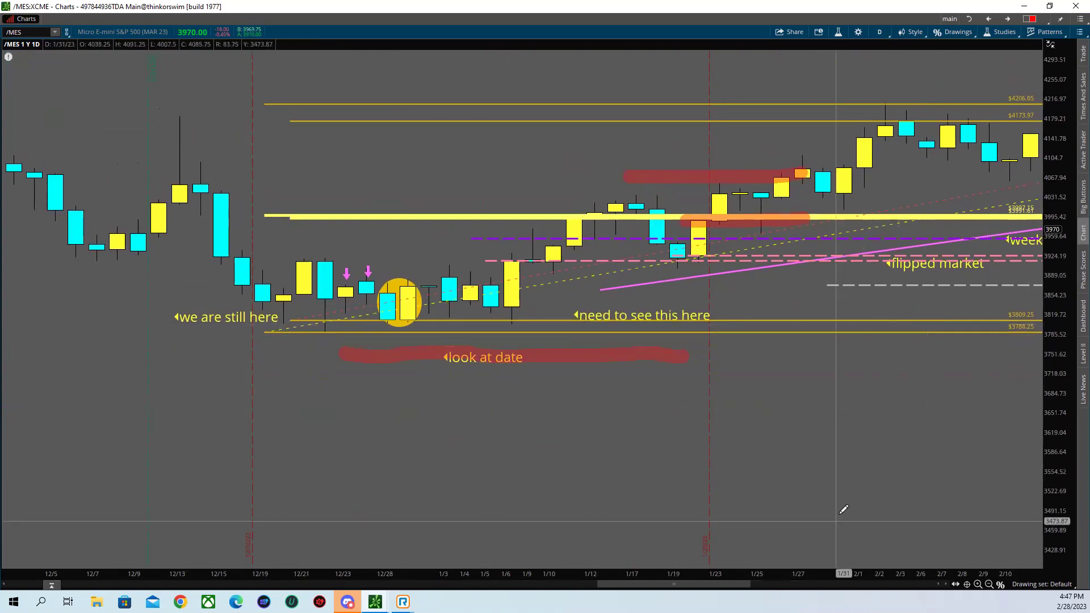
{"action": "mouse_move", "coordinate": [840, 574]}
{"action": "left_mouse_down"}
{"action": "mouse_move", "coordinate": [850, 576]}
{"action": "mouse_move", "coordinate": [817, 585]}
{"action": "left_mouse_up"}
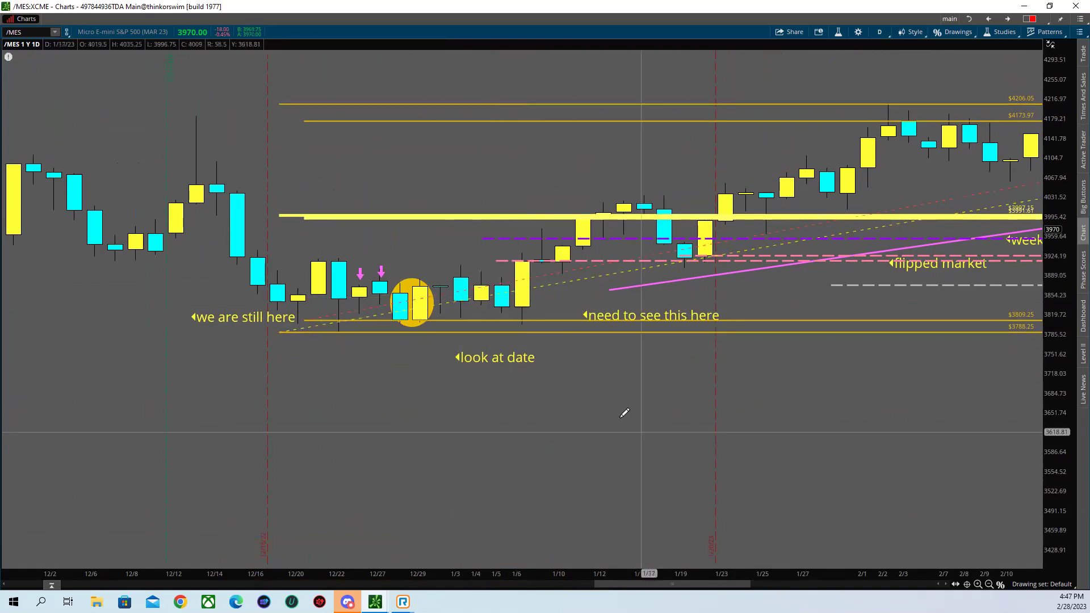
{"action": "scroll", "coordinate": [785, 584], "scroll_direction": "down", "scroll_amount": 2}
{"action": "scroll", "coordinate": [834, 409], "scroll_direction": "down", "scroll_amount": 10}
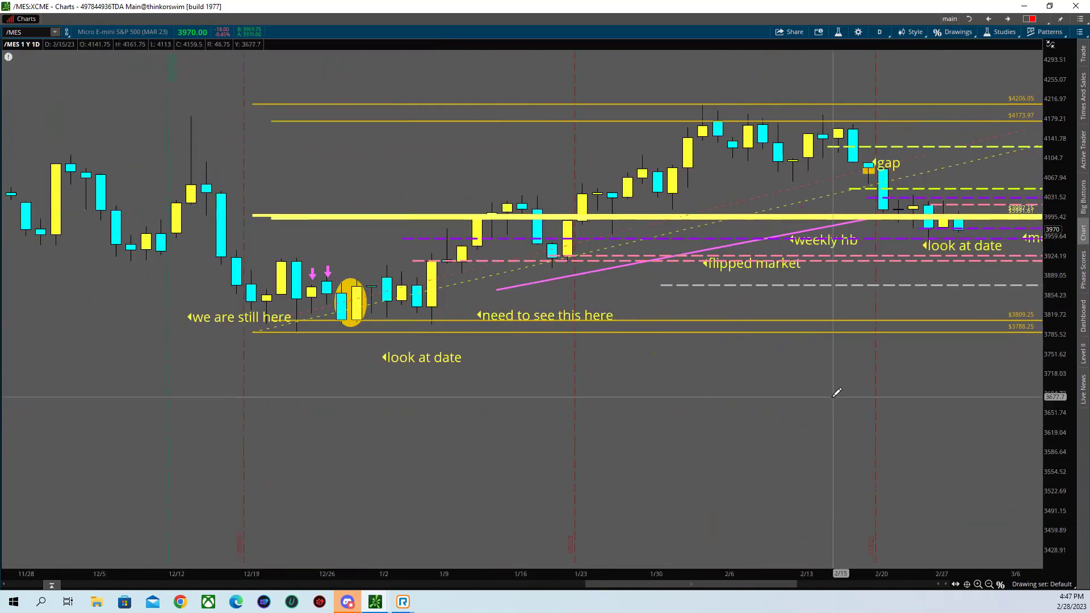
{"action": "scroll", "coordinate": [842, 420], "scroll_direction": "up", "scroll_amount": 5}
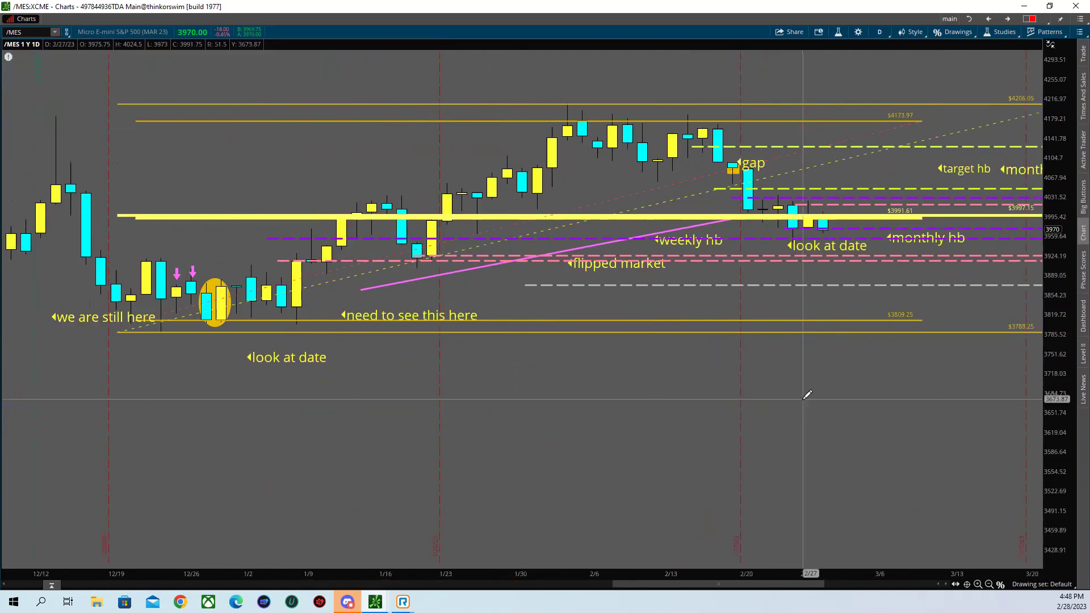
{"action": "mouse_move", "coordinate": [103, 71]}
{"action": "left_mouse_down"}
{"action": "mouse_move", "coordinate": [810, 379]}
{"action": "mouse_move", "coordinate": [945, 375]}
{"action": "left_mouse_up"}
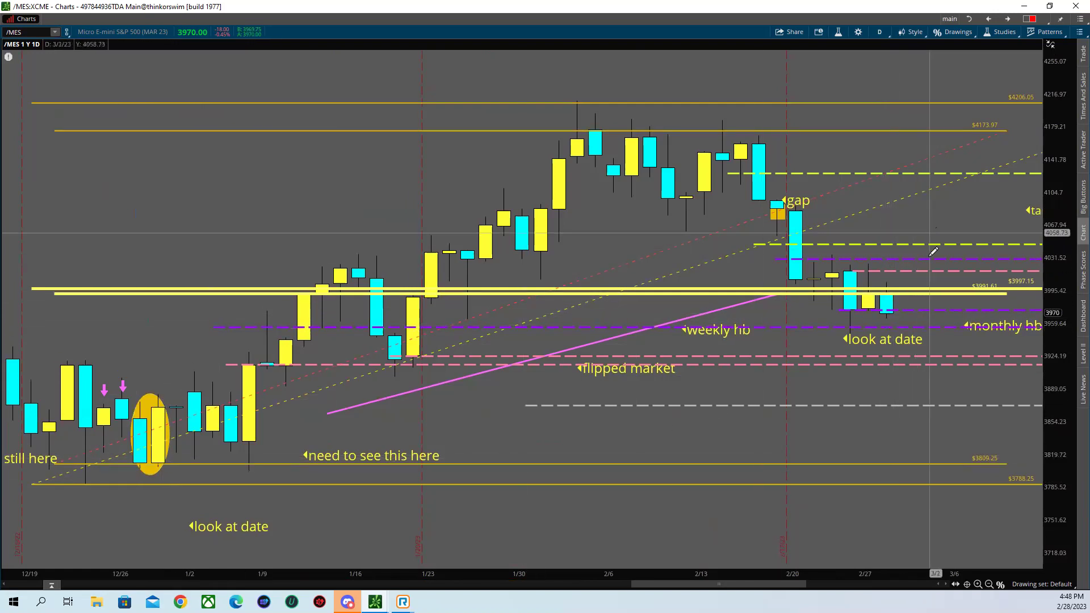
{"action": "mouse_move", "coordinate": [786, 462]}
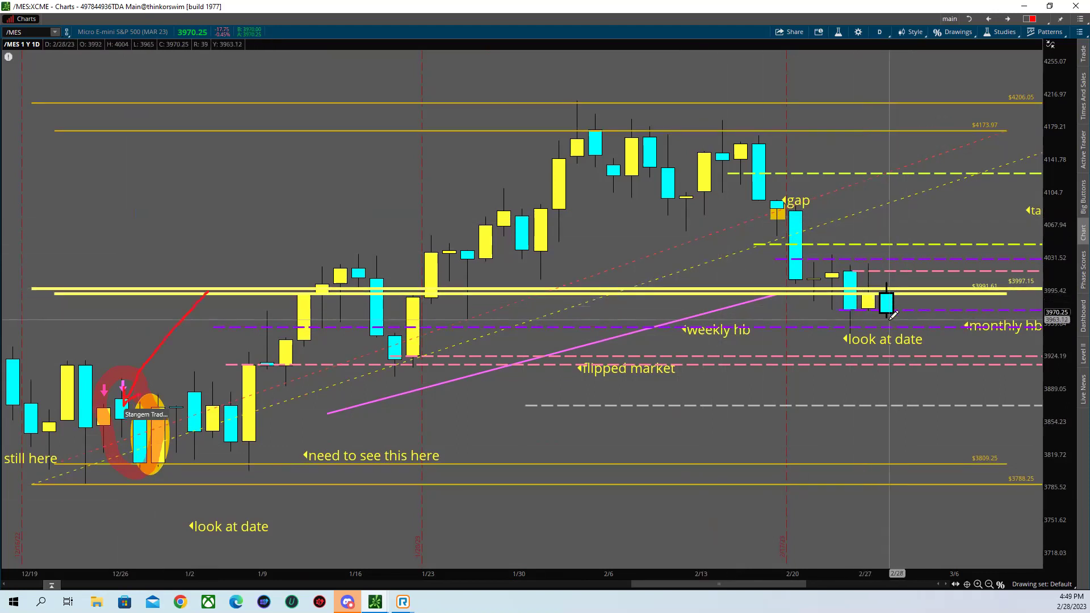
{"action": "scroll", "coordinate": [300, 429], "scroll_direction": "up", "scroll_amount": 2}
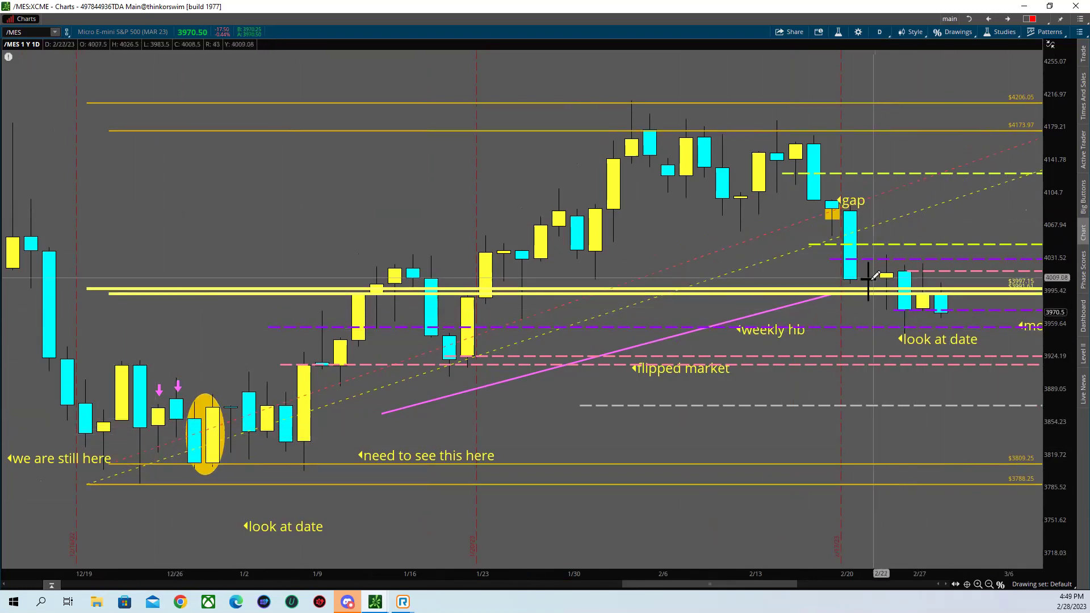
- Point out the February 27 candle on the daily chart with a temporary red arrow, and return to the /ES 15-minute chart
{"action": "left_click", "coordinate": [423, 428]}
{"action": "left_click", "coordinate": [63, 436]}
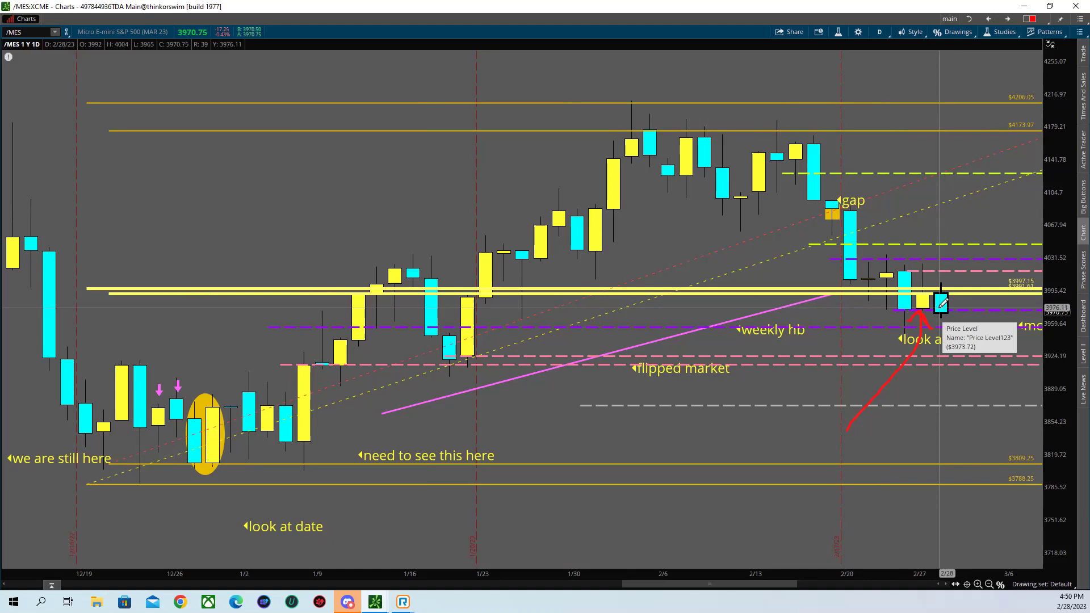
{"action": "key", "text": "Escape"}
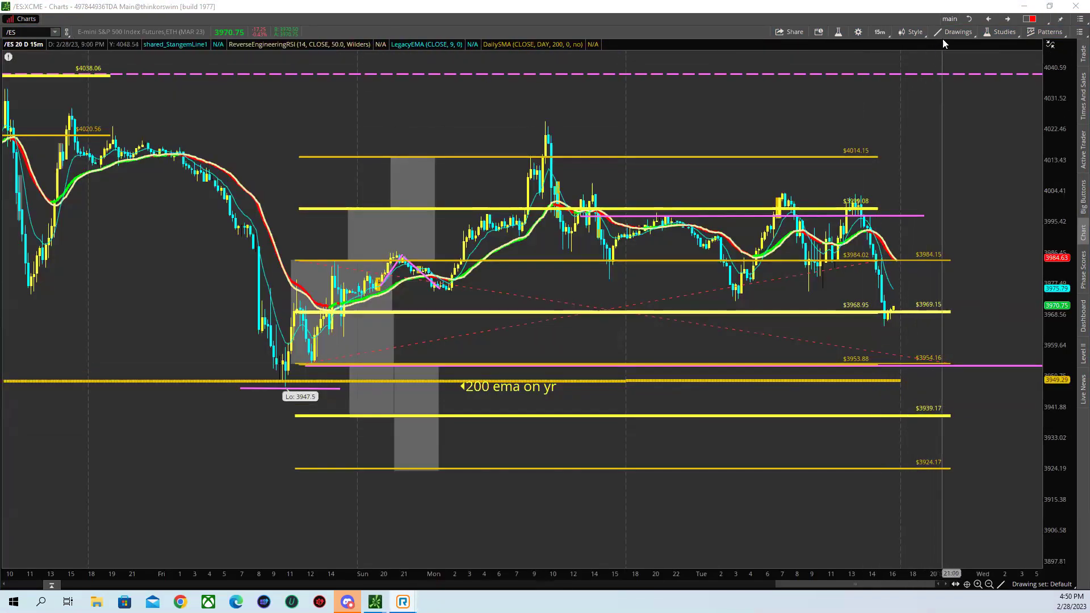
- Draw a short trendline across the February 27 peak on the 15-minute chart, from about 4024.71 to 4024.27
{"action": "left_click", "coordinate": [945, 34]}
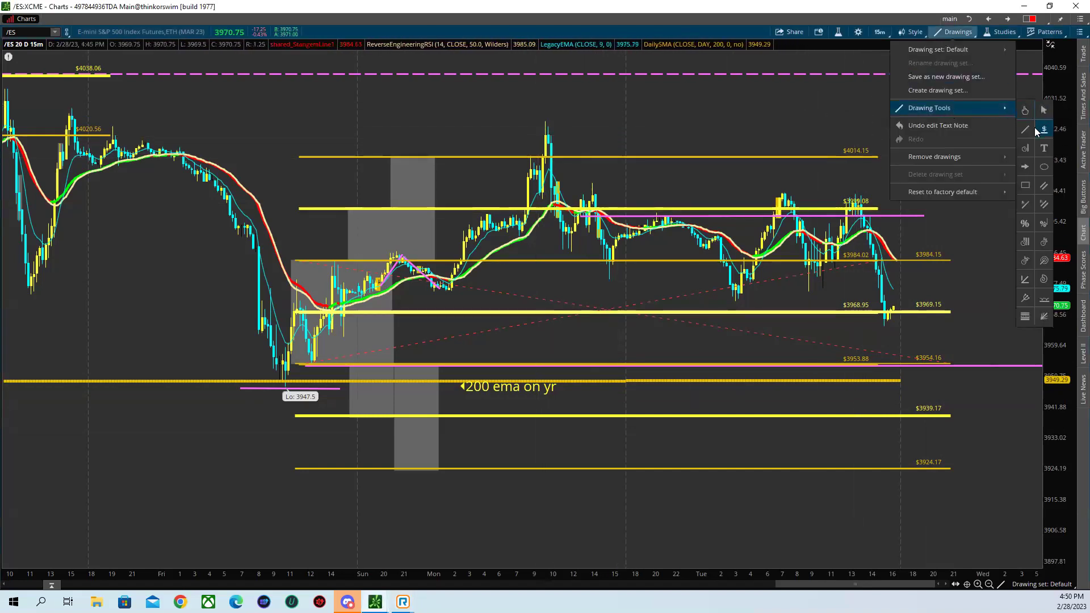
{"action": "left_click", "coordinate": [1043, 129]}
{"action": "scroll", "coordinate": [508, 115], "scroll_direction": "up", "scroll_amount": 5}
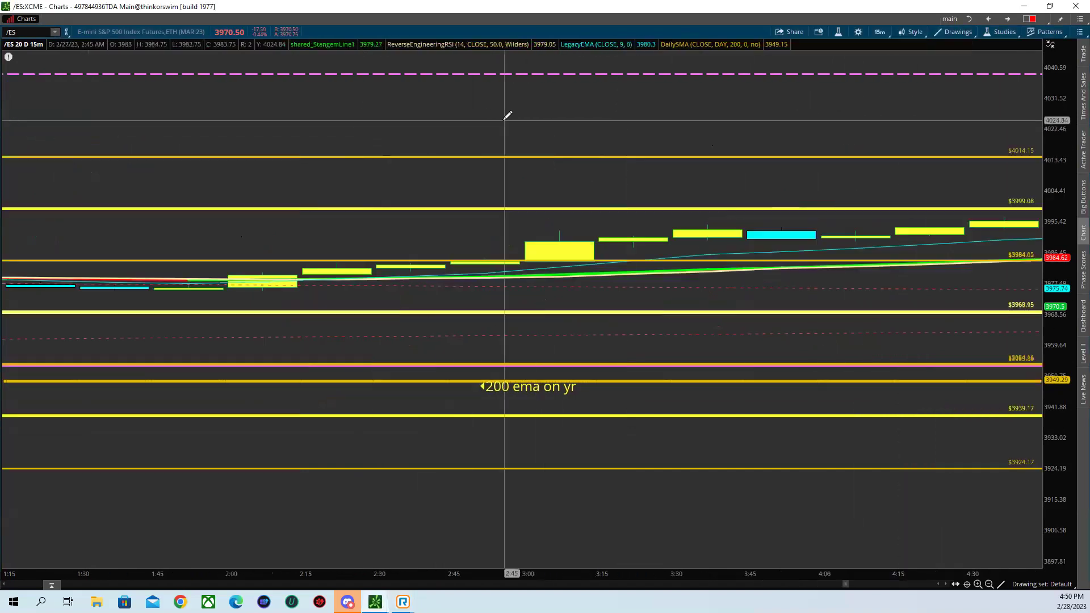
{"action": "scroll", "coordinate": [701, 573], "scroll_direction": "down", "scroll_amount": 1}
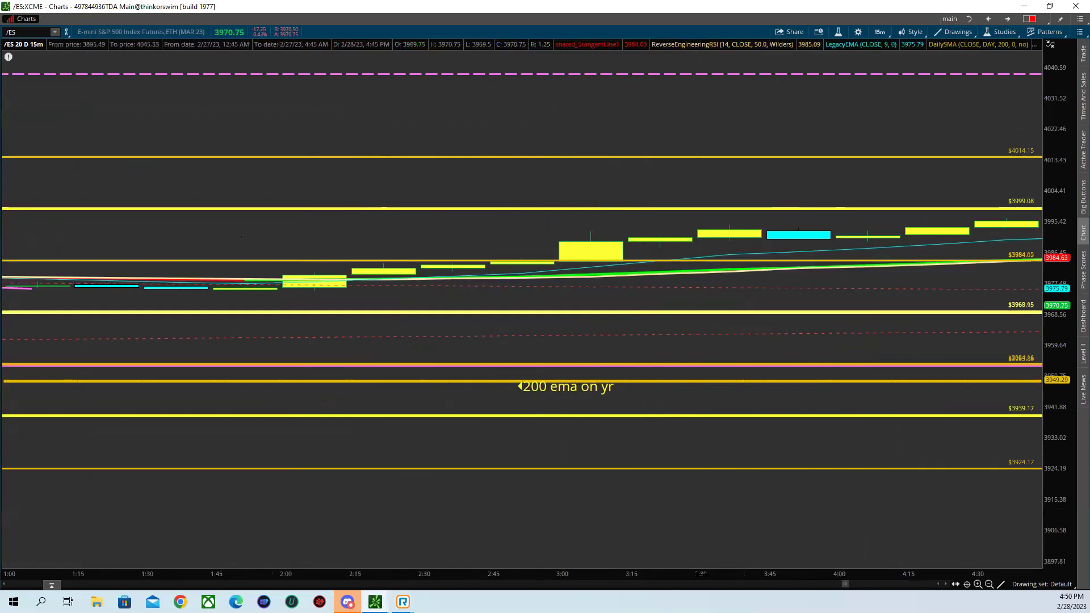
{"action": "scroll", "coordinate": [701, 574], "scroll_direction": "down", "scroll_amount": 5}
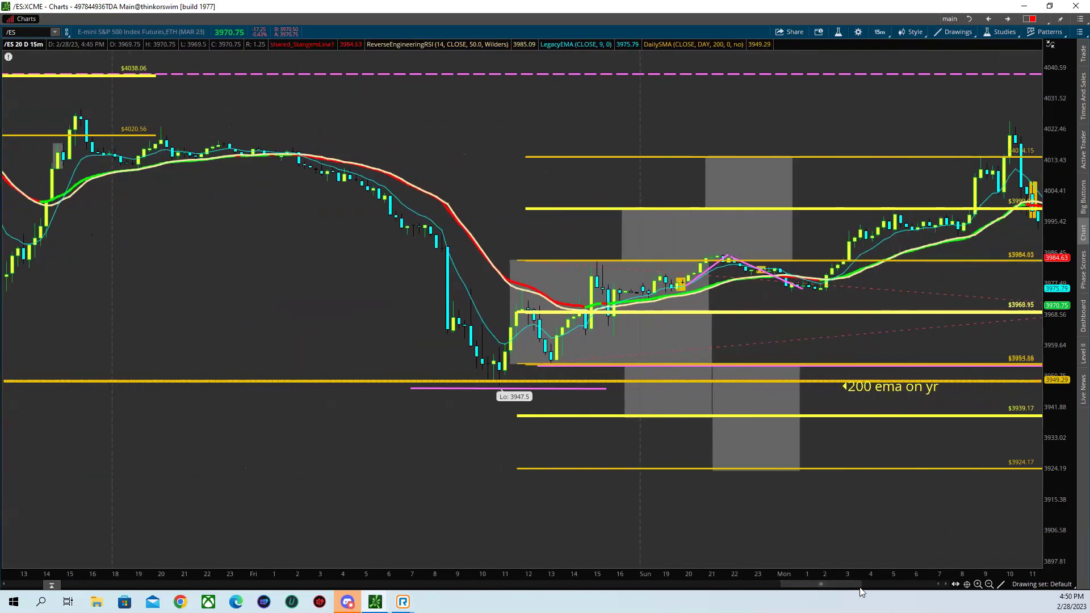
{"action": "left_click", "coordinate": [861, 587]}
{"action": "scroll", "coordinate": [905, 590], "scroll_direction": "up", "scroll_amount": 3}
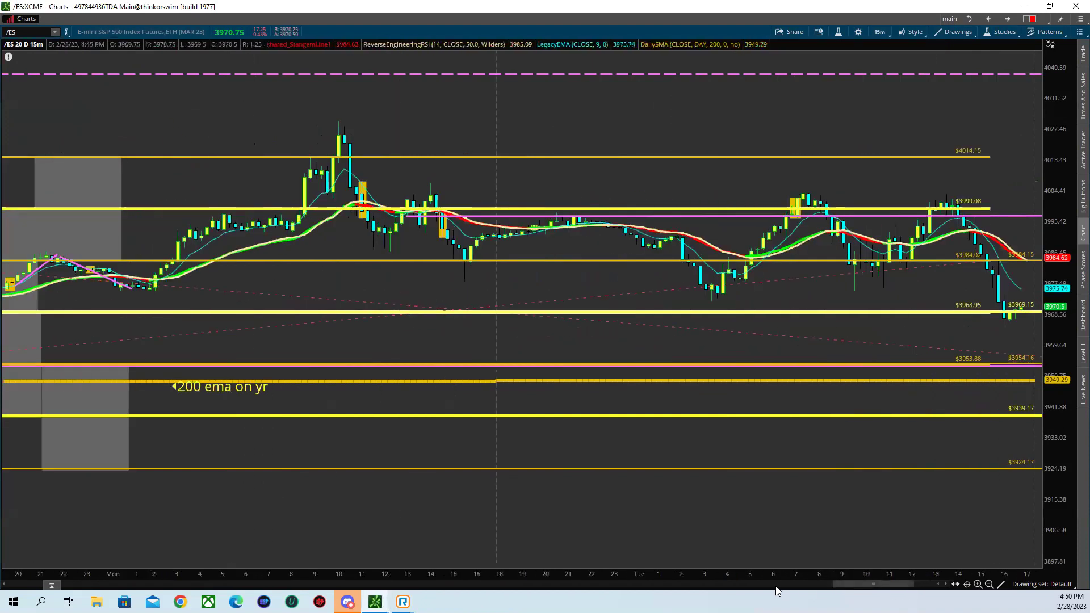
{"action": "scroll", "coordinate": [752, 576], "scroll_direction": "down", "scroll_amount": 4}
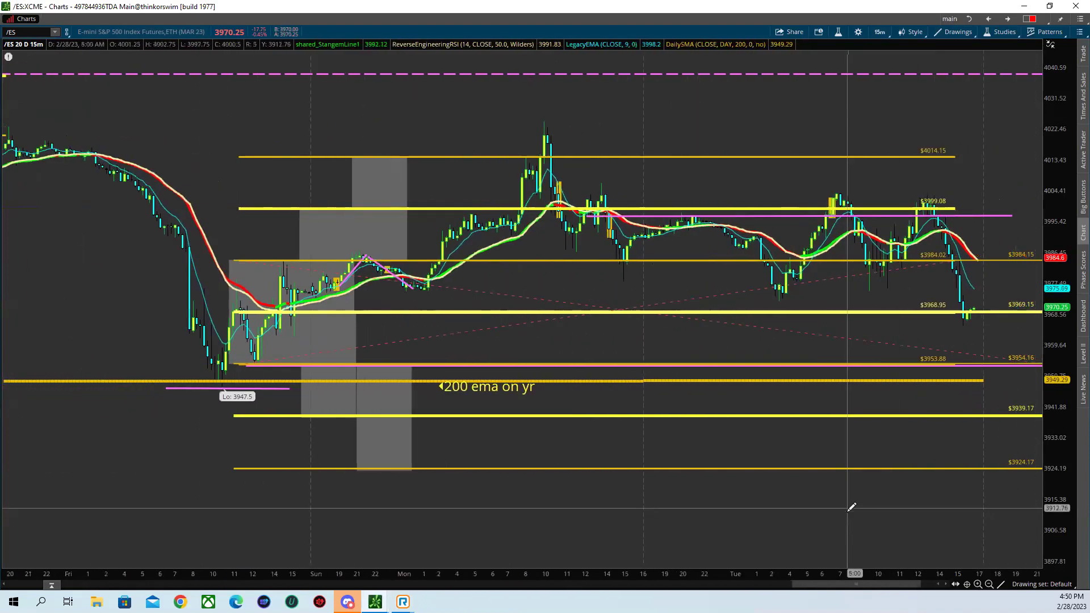
{"action": "mouse_move", "coordinate": [467, 112]}
{"action": "left_mouse_down"}
{"action": "mouse_move", "coordinate": [508, 112]}
{"action": "mouse_move", "coordinate": [475, 117]}
{"action": "left_mouse_up"}
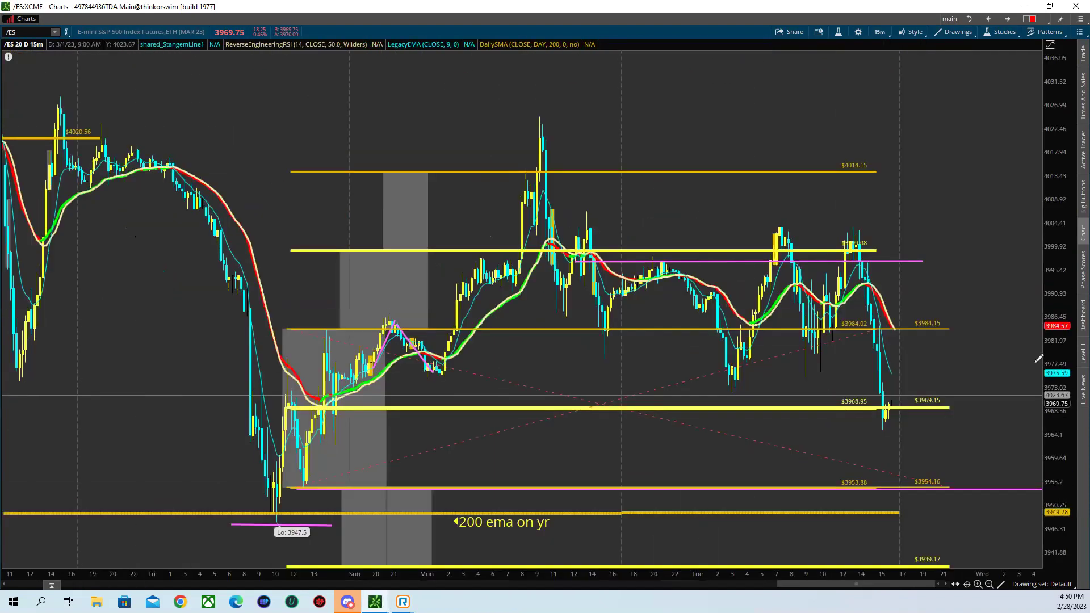
{"action": "mouse_move", "coordinate": [488, 92]}
{"action": "left_mouse_down"}
{"action": "mouse_move", "coordinate": [637, 91]}
{"action": "mouse_move", "coordinate": [625, 89]}
{"action": "left_mouse_up"}
{"action": "right_click", "coordinate": [625, 89]}
{"action": "left_click_drag", "start_coordinate": [482, 115], "coordinate": [610, 118]}
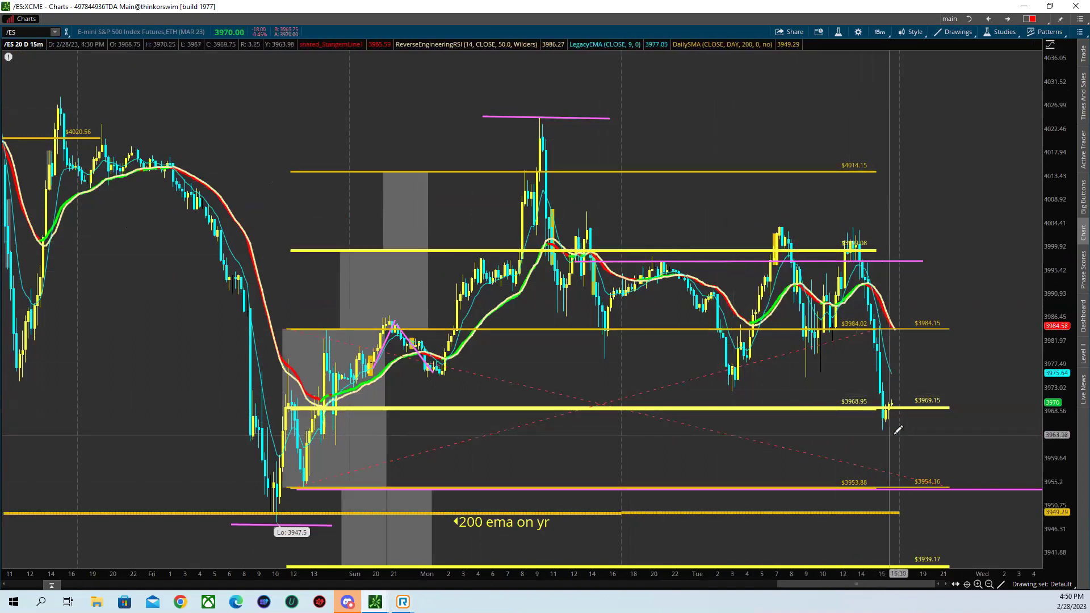
- Mark the February 28 low, the February 27 overnight low and the two February 28 highs with short trendlines
{"action": "left_click_drag", "start_coordinate": [787, 427], "coordinate": [947, 426]}
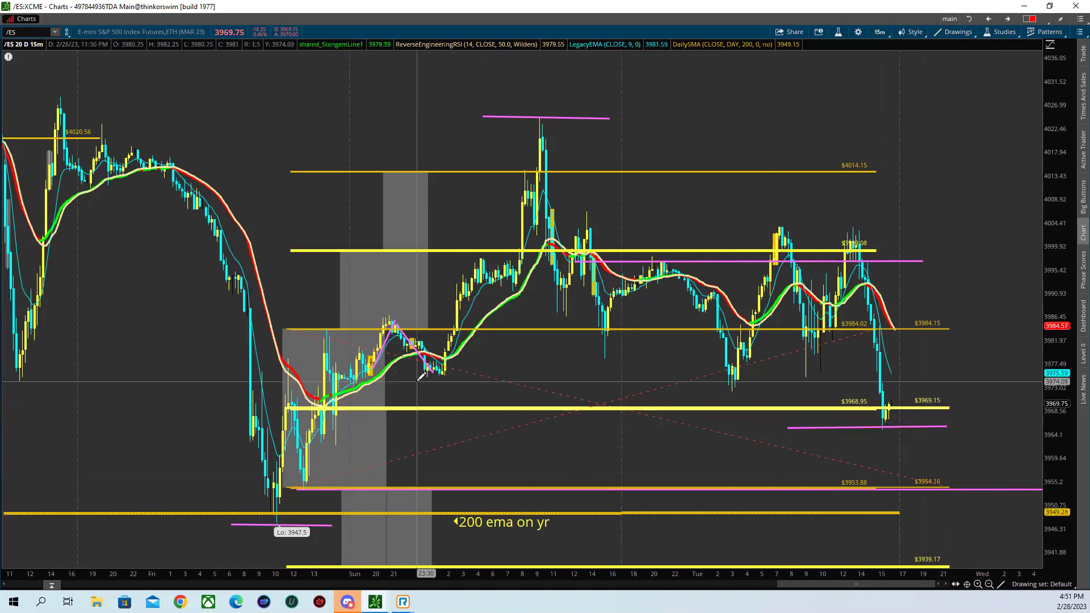
{"action": "left_click_drag", "start_coordinate": [413, 379], "coordinate": [518, 380]}
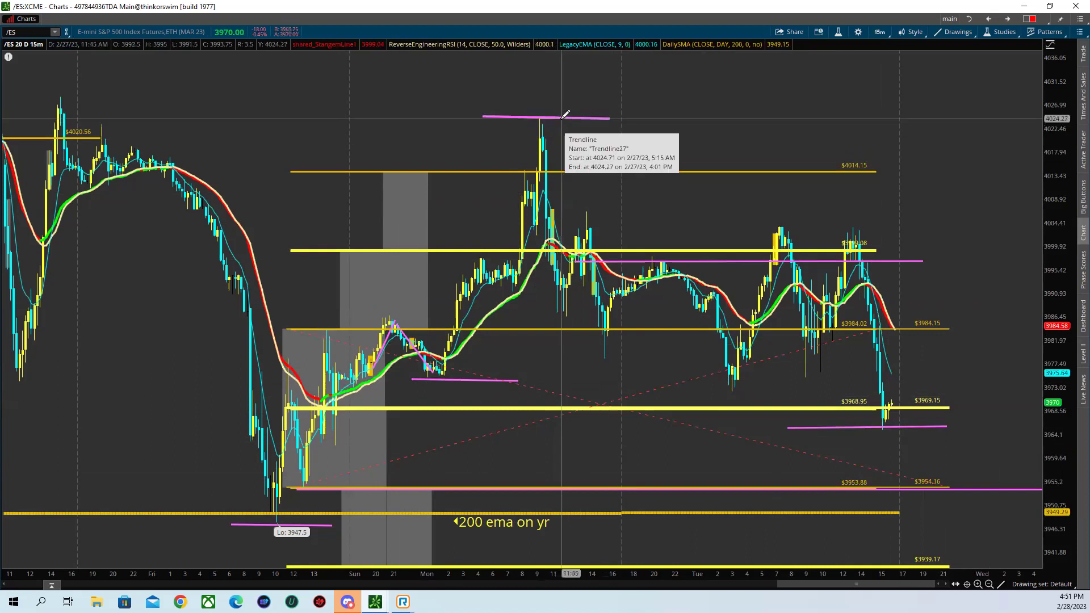
{"action": "left_click_drag", "start_coordinate": [699, 239], "coordinate": [925, 239]}
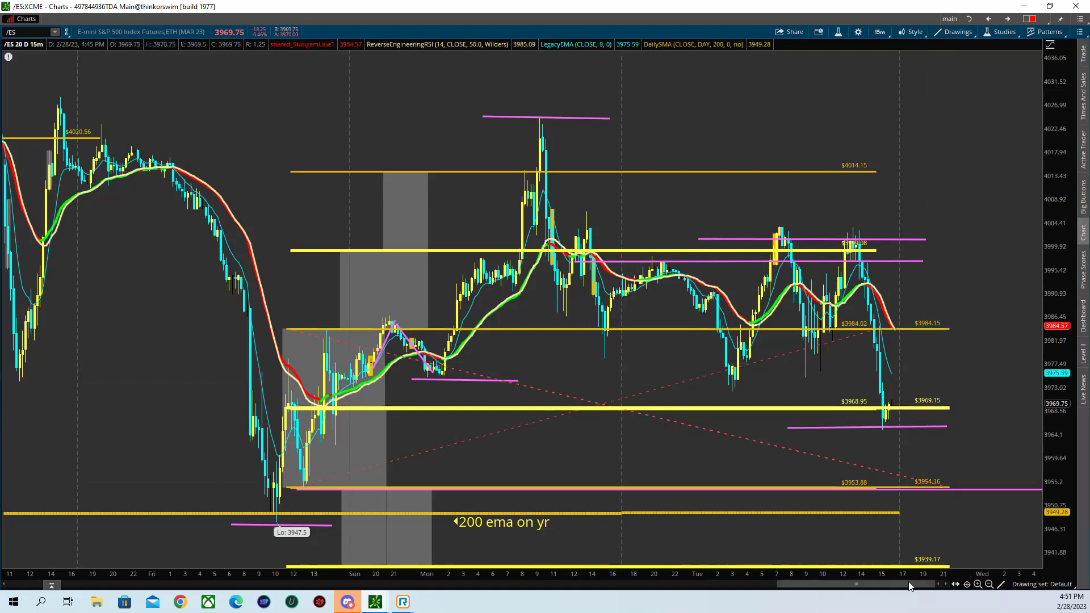
- Remove the pink trendline under the February 20 overnight lows, just above the 4073.06 level
{"action": "left_click_drag", "start_coordinate": [890, 588], "coordinate": [672, 549]}
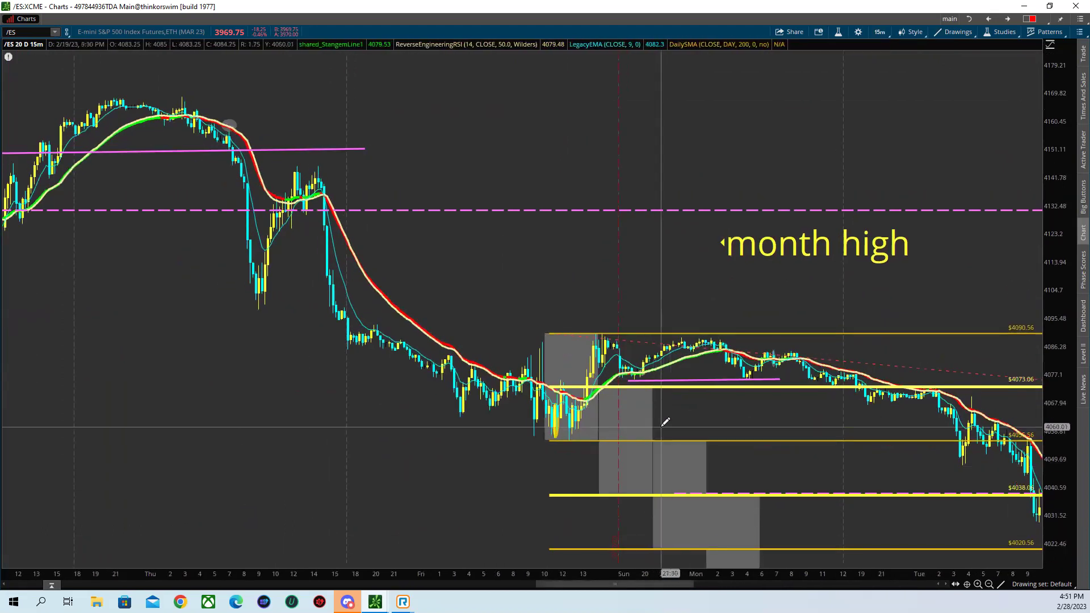
{"action": "scroll", "coordinate": [692, 413], "scroll_direction": "down", "scroll_amount": 3}
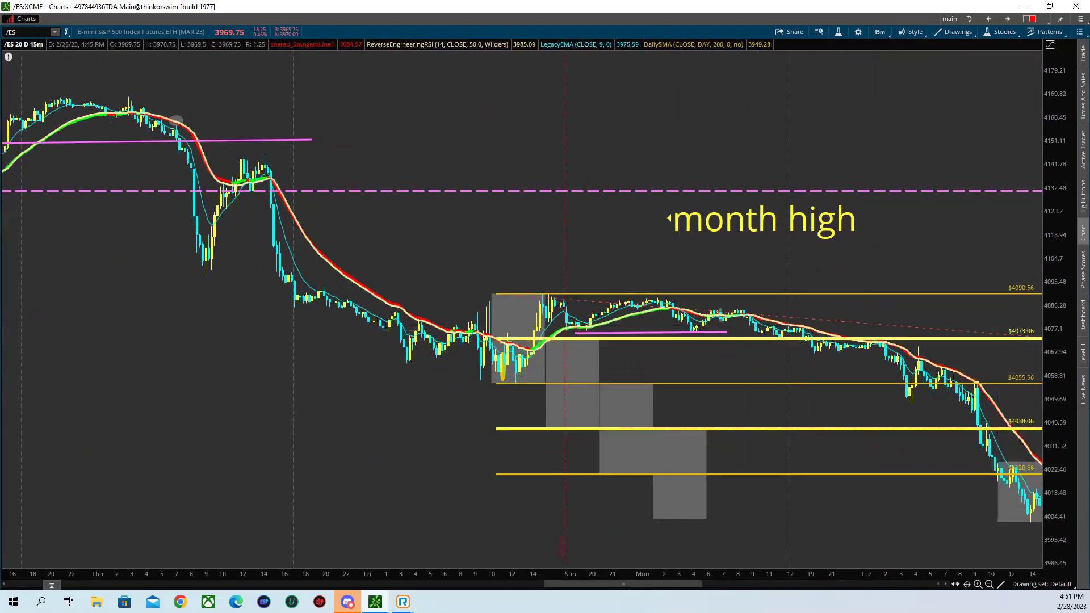
{"action": "scroll", "coordinate": [828, 336], "scroll_direction": "up", "scroll_amount": 3}
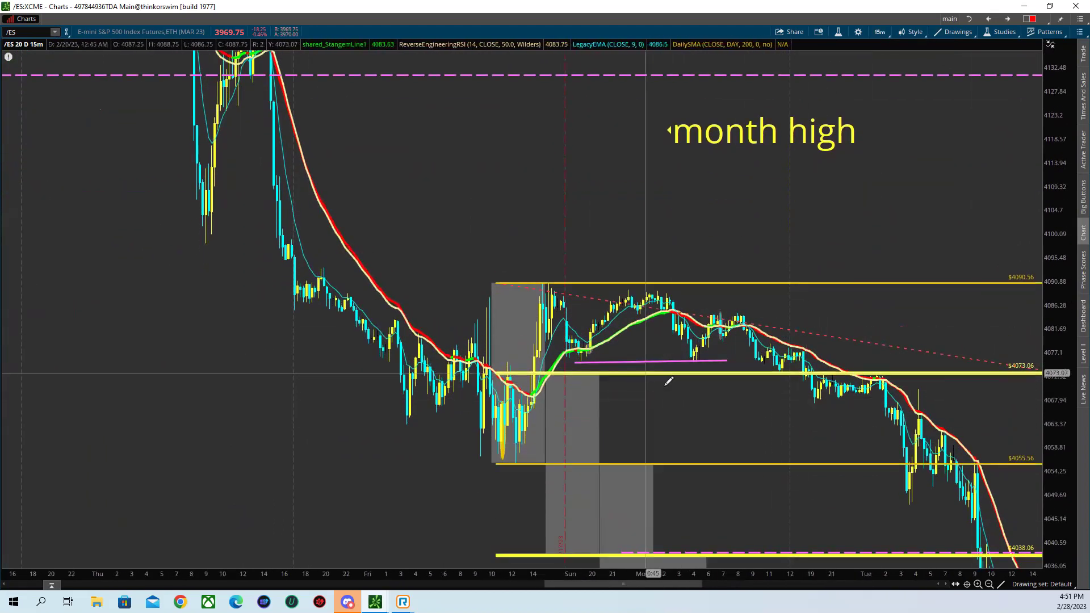
{"action": "scroll", "coordinate": [764, 441], "scroll_direction": "down", "scroll_amount": 3}
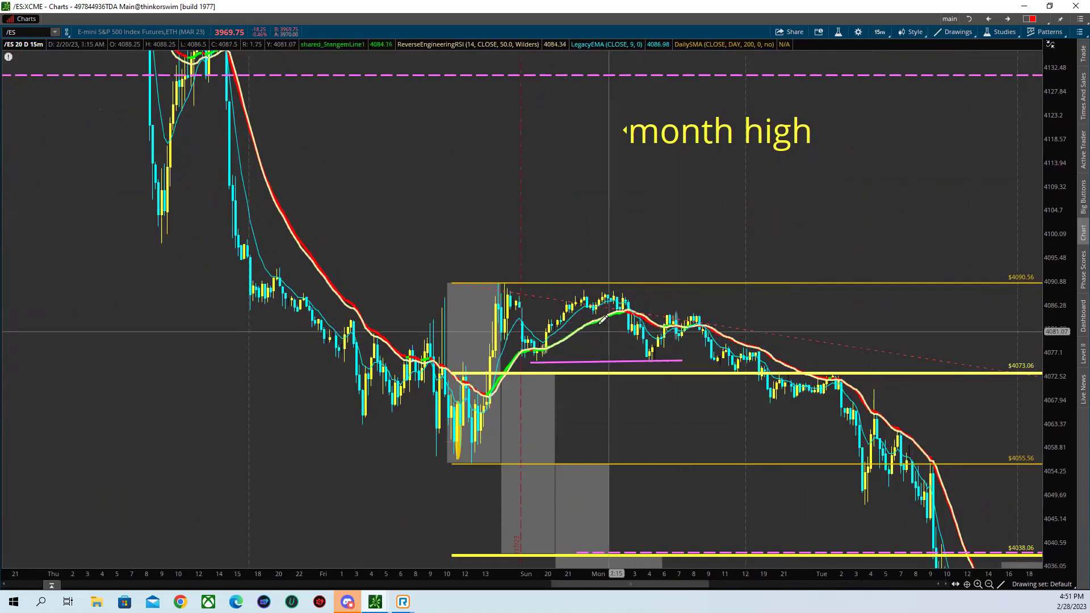
{"action": "right_click", "coordinate": [622, 360]}
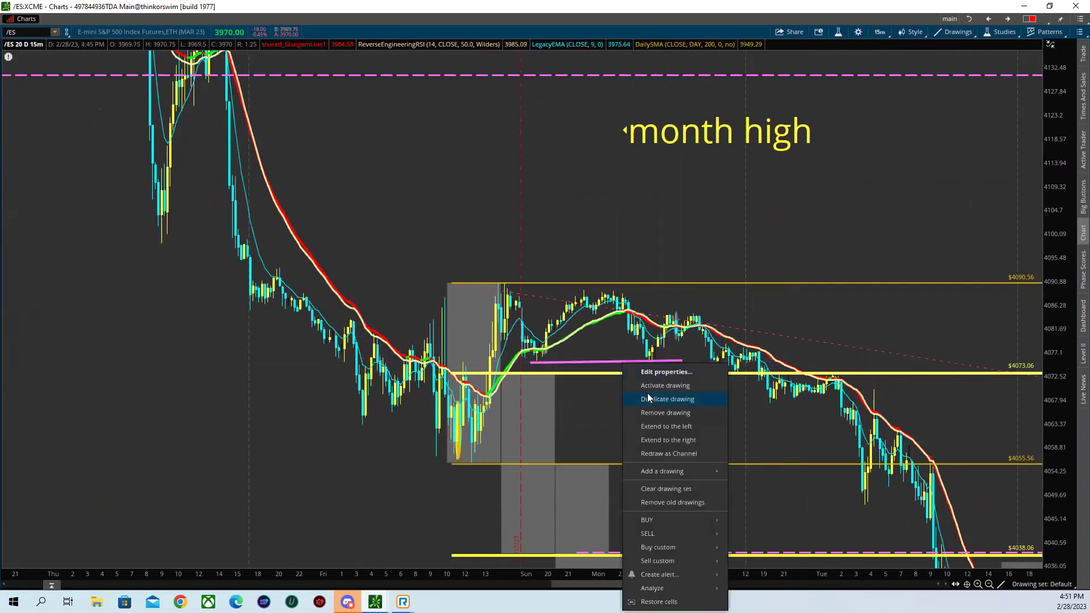
{"action": "left_click", "coordinate": [673, 416]}
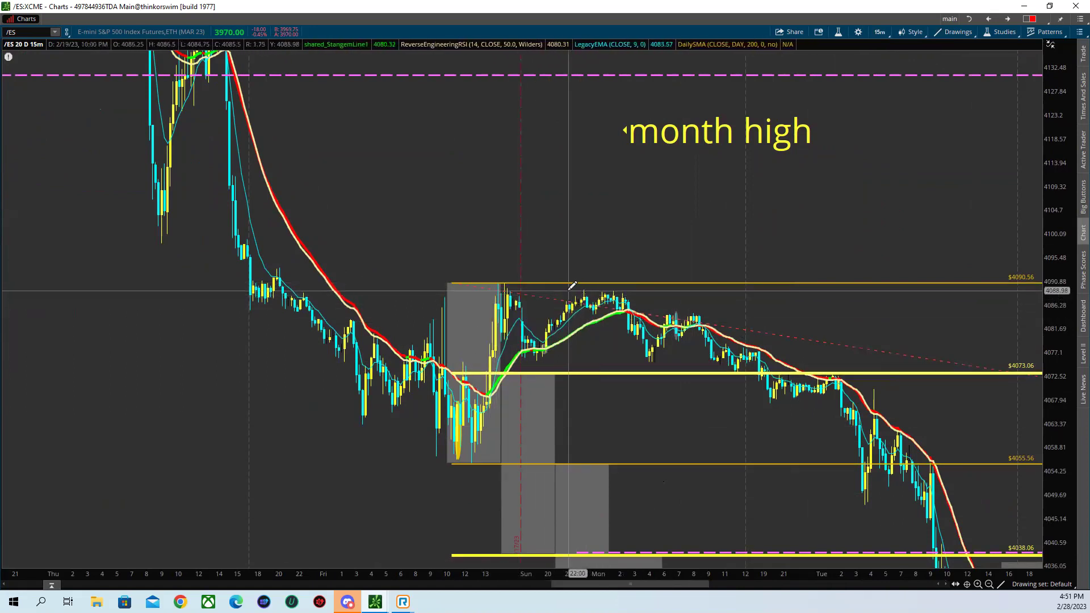
- Draw short trendlines across the February 20 overnight high, under its lows and over the following lower high
{"action": "left_click_drag", "start_coordinate": [577, 287], "coordinate": [666, 291]}
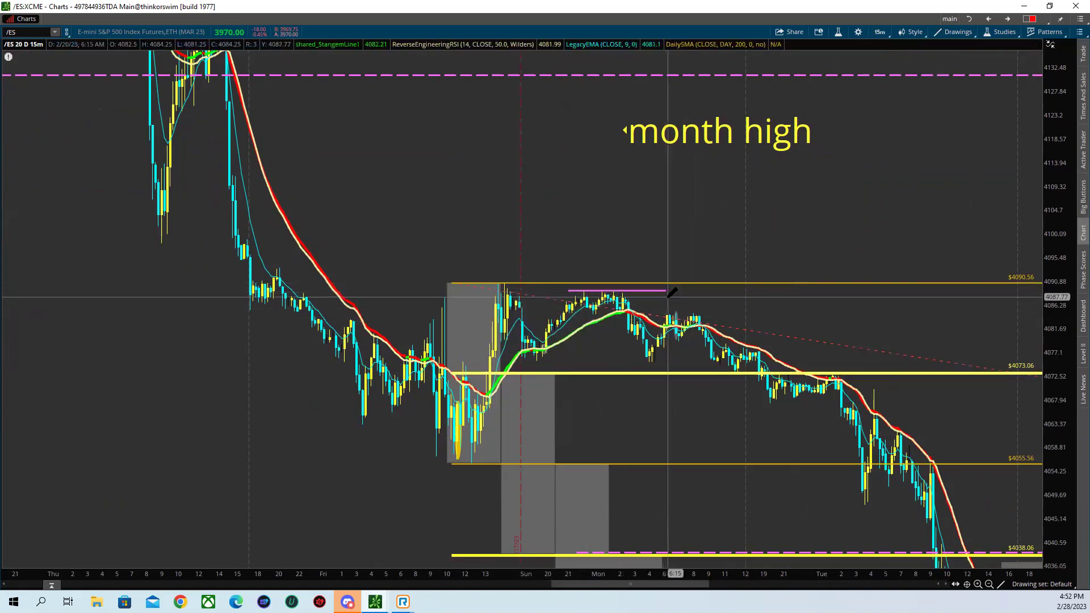
{"action": "left_click_drag", "start_coordinate": [530, 361], "coordinate": [686, 359]}
{"action": "left_click_drag", "start_coordinate": [664, 313], "coordinate": [720, 313]}
- Examine the decline from the February 20 highs through the 4073.06, 4055.56, 4038.06 and 4020.56 levels into February 23
{"action": "scroll", "coordinate": [779, 479], "scroll_direction": "down", "scroll_amount": 1}
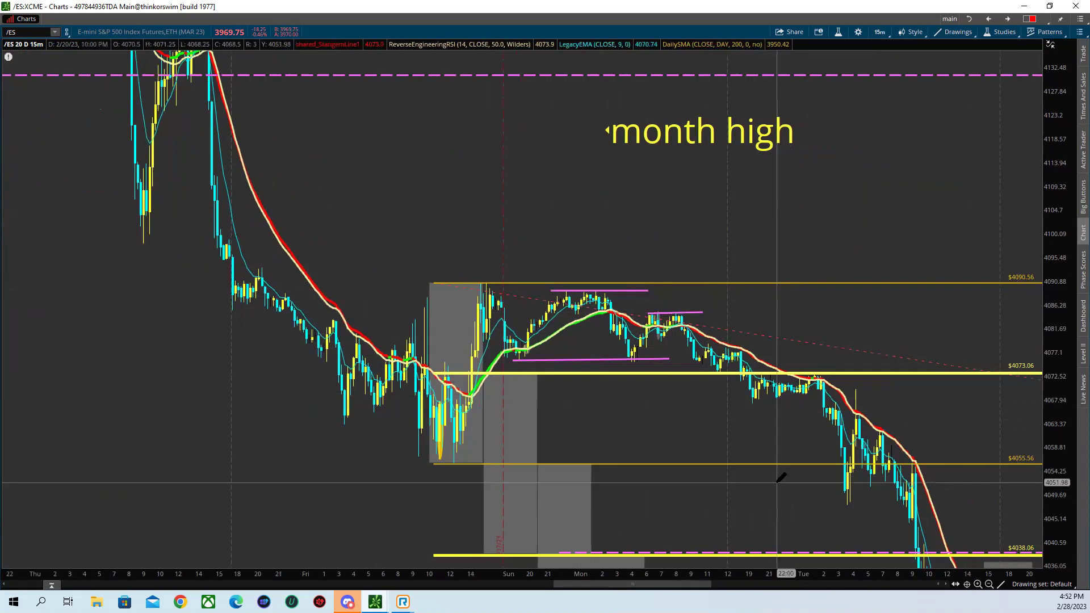
{"action": "scroll", "coordinate": [781, 478], "scroll_direction": "down", "scroll_amount": 6}
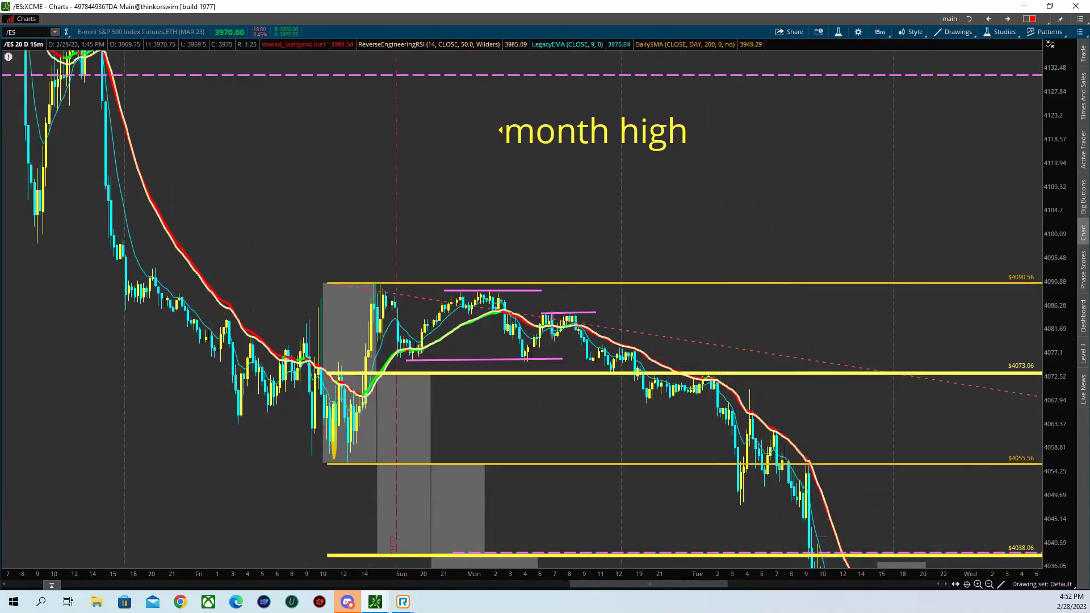
{"action": "left_click_drag", "start_coordinate": [693, 577], "coordinate": [811, 576]}
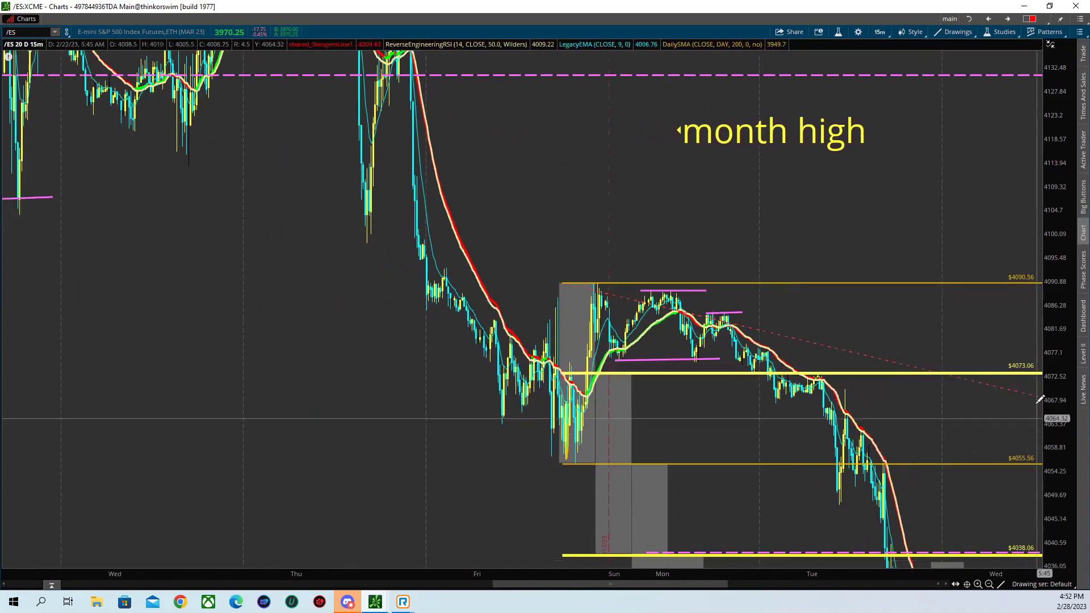
{"action": "left_click_drag", "start_coordinate": [1063, 397], "coordinate": [1066, 494]}
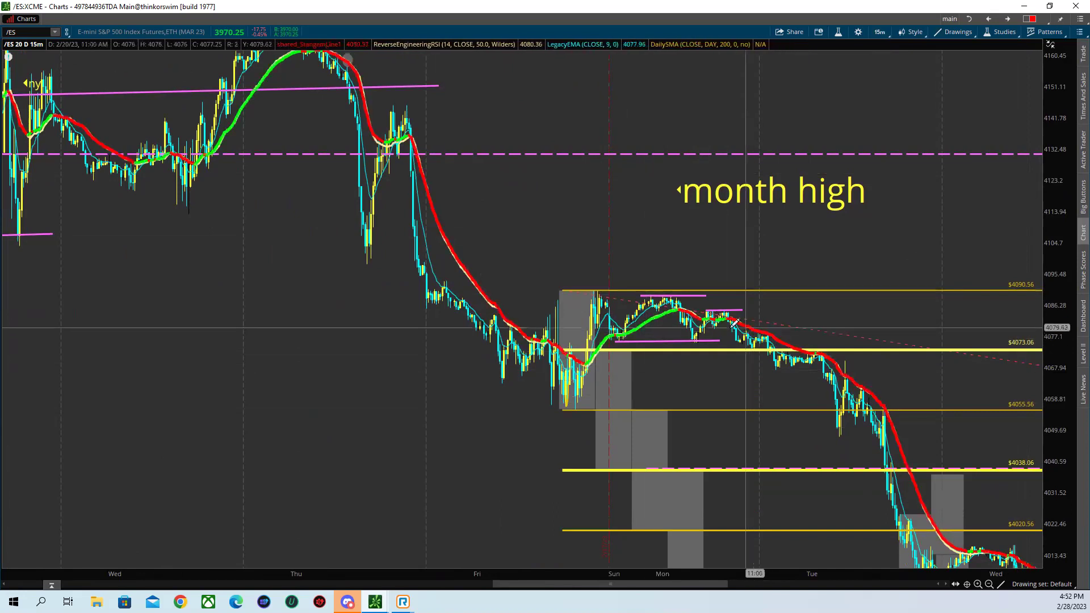
{"action": "scroll", "coordinate": [815, 421], "scroll_direction": "down", "scroll_amount": 2}
{"action": "scroll", "coordinate": [819, 441], "scroll_direction": "down", "scroll_amount": 8}
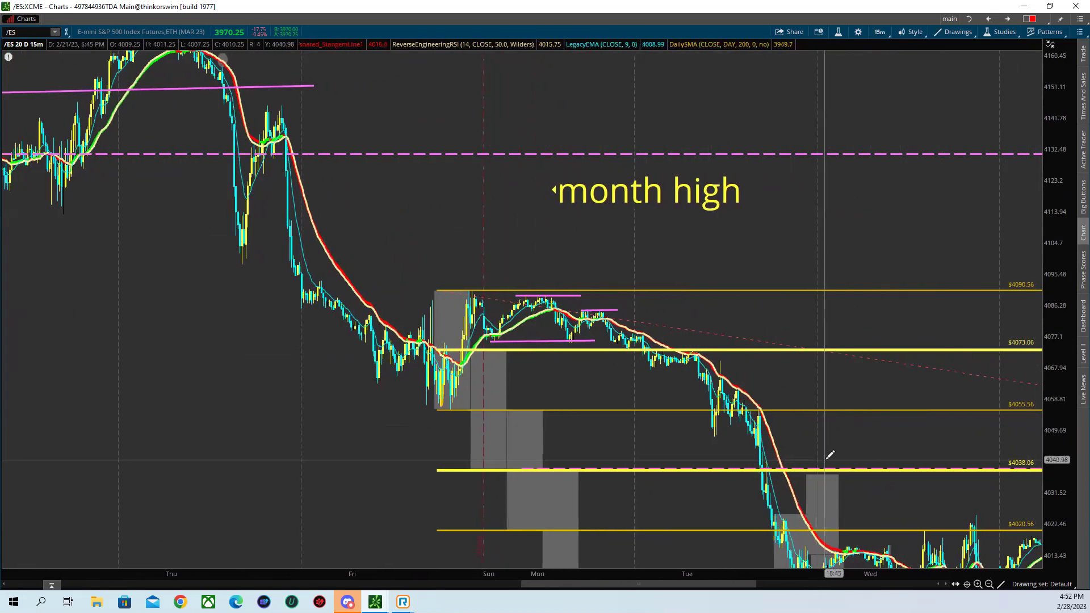
{"action": "left_click_drag", "start_coordinate": [1044, 282], "coordinate": [1045, 329]}
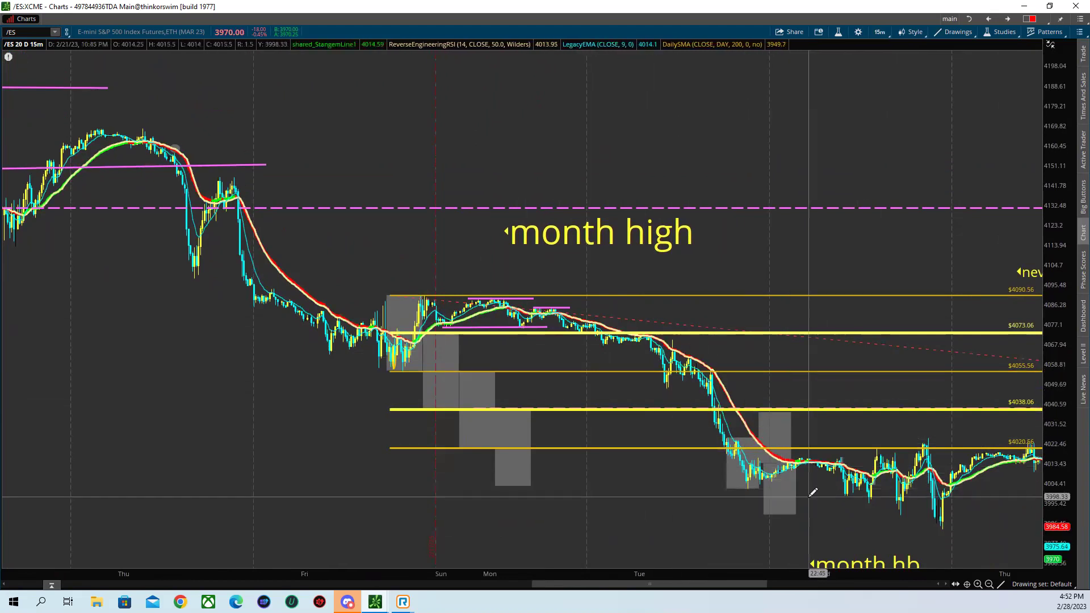
{"action": "scroll", "coordinate": [811, 492], "scroll_direction": "down", "scroll_amount": 4}
{"action": "scroll", "coordinate": [809, 497], "scroll_direction": "down", "scroll_amount": 6}
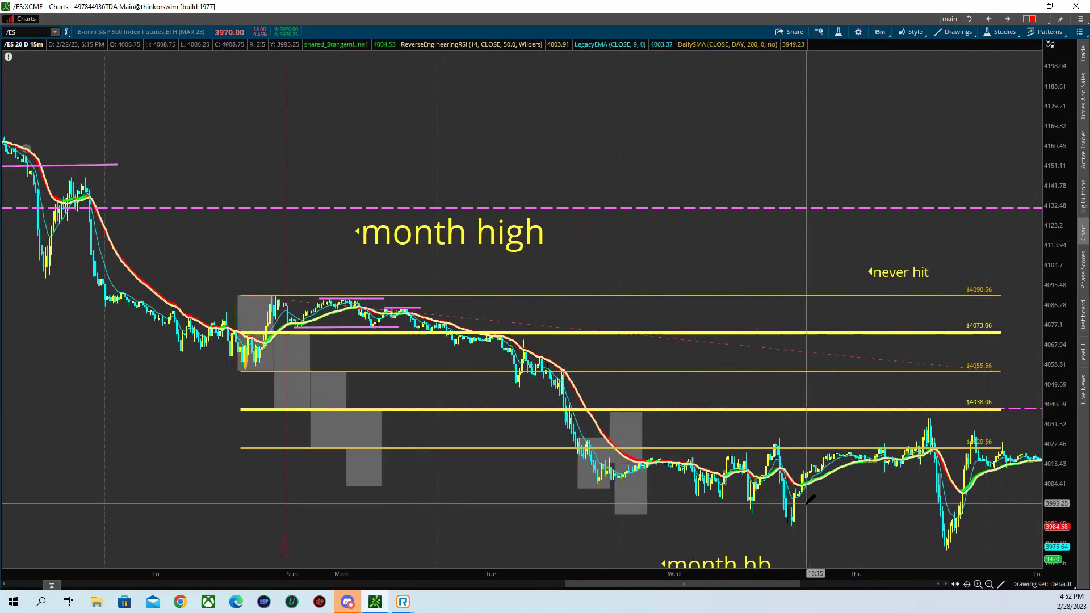
- Remove the trendlines over the February 20 lower high and under the overnight lows
{"action": "right_click", "coordinate": [406, 311]}
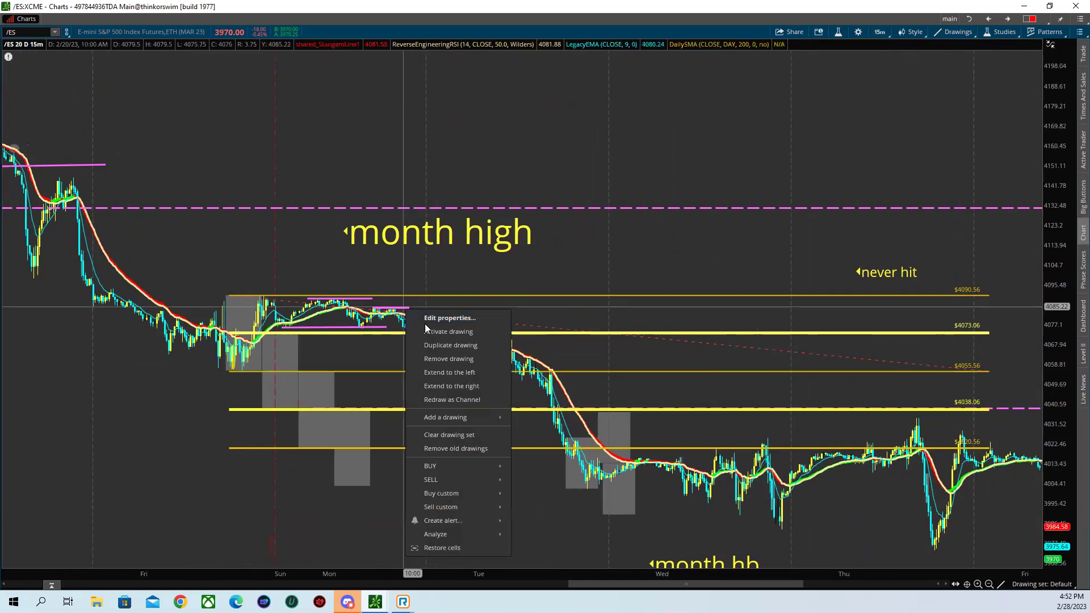
{"action": "left_click", "coordinate": [461, 366]}
{"action": "right_click", "coordinate": [332, 336]}
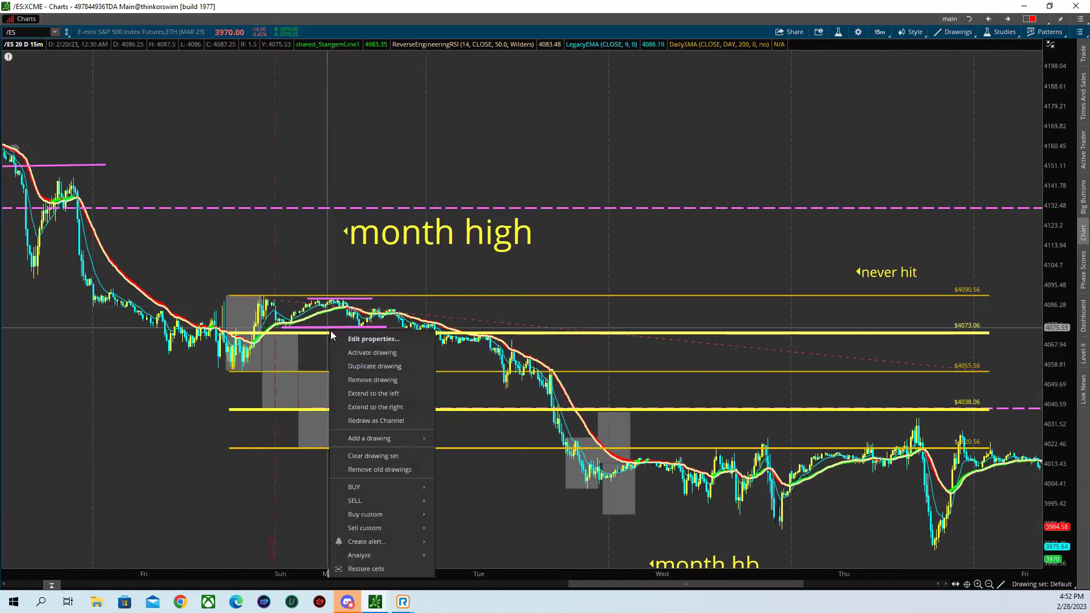
{"action": "left_click", "coordinate": [384, 379]}
- Remove the remaining short trendline across the February 20 overnight high, just below 4090.56
{"action": "right_click", "coordinate": [368, 301]}
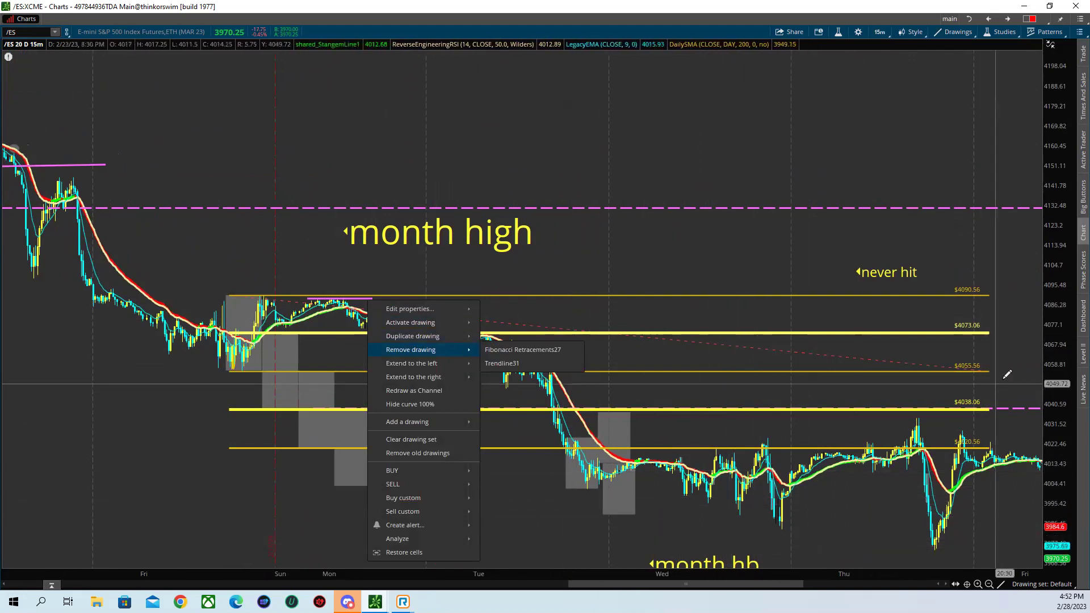
{"action": "mouse_move", "coordinate": [1048, 327]}
{"action": "left_mouse_down"}
{"action": "mouse_move", "coordinate": [1048, 301]}
{"action": "mouse_move", "coordinate": [1048, 341]}
{"action": "left_mouse_up"}
{"action": "left_click_drag", "start_coordinate": [165, 282], "coordinate": [1050, 566]}
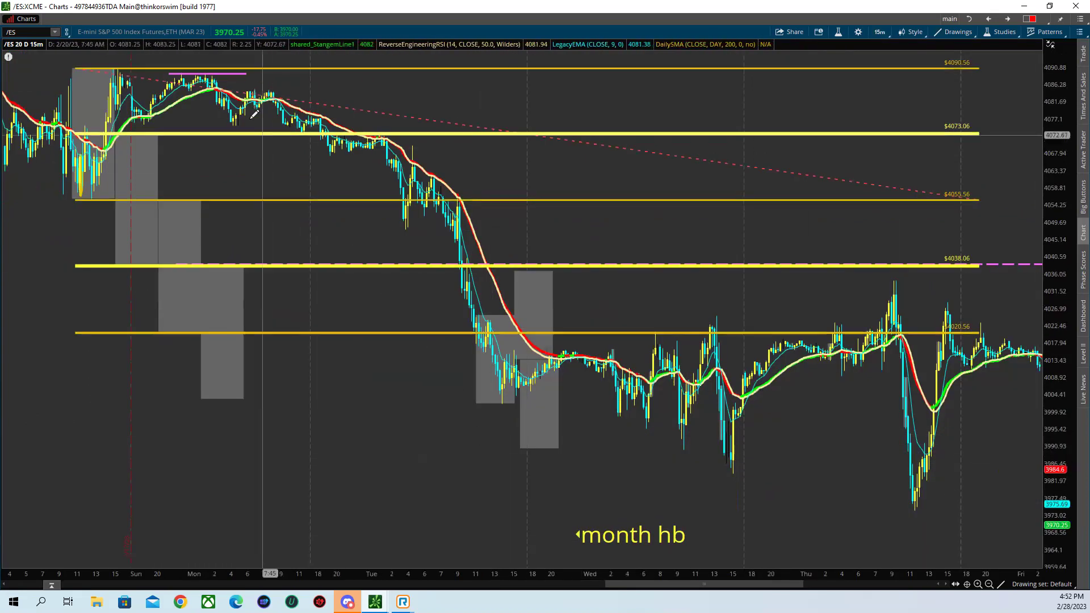
{"action": "right_click", "coordinate": [222, 73]}
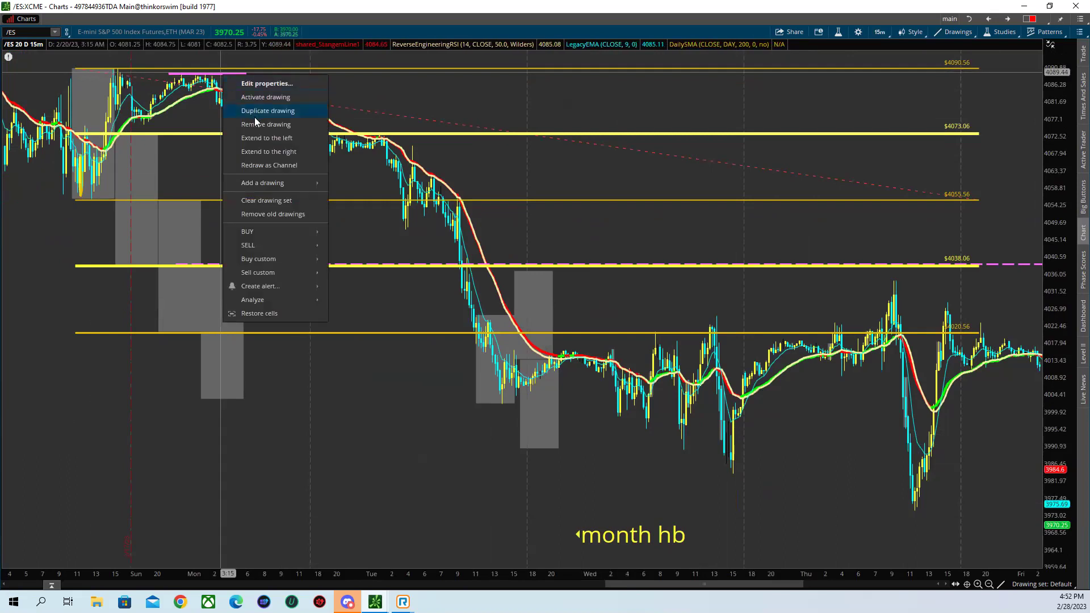
{"action": "left_click", "coordinate": [285, 125]}
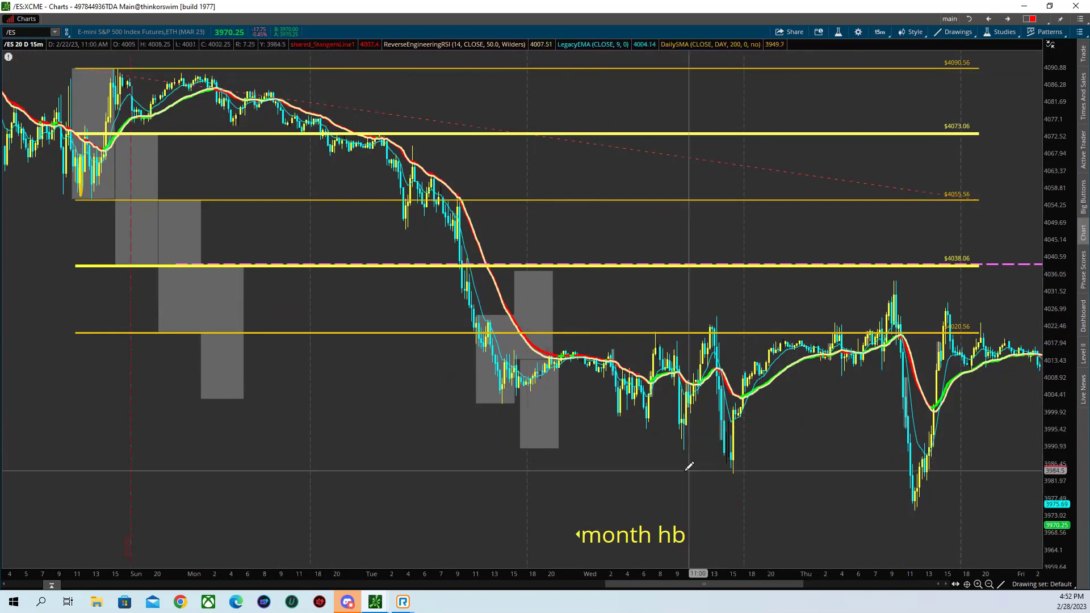
- Draw a trendline along the February 13 rally from about 4079 up to the high at about 4149
{"action": "scroll", "coordinate": [918, 484], "scroll_direction": "down", "scroll_amount": 2}
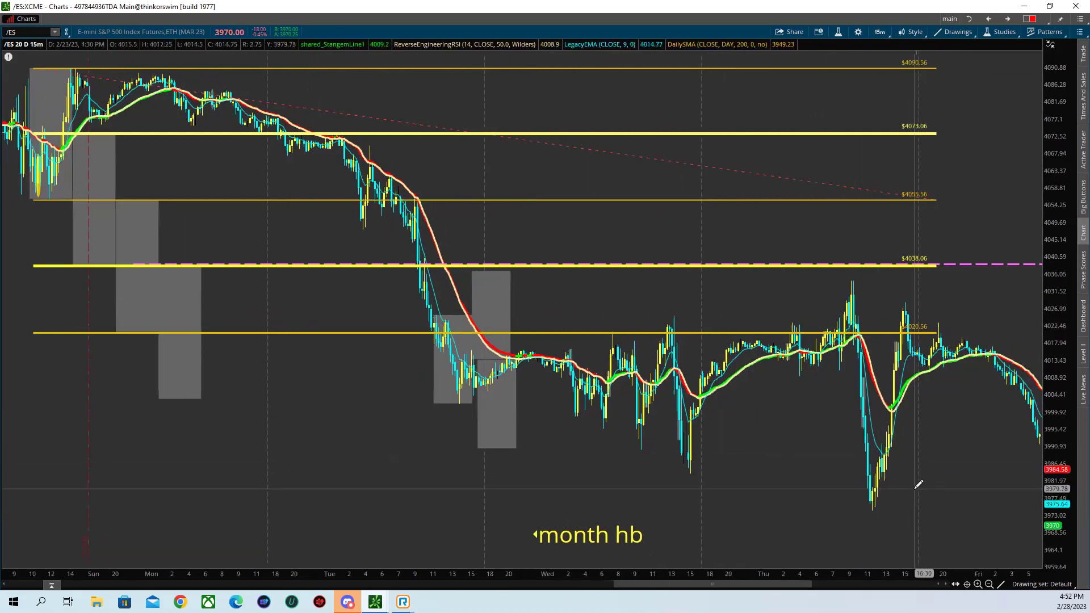
{"action": "scroll", "coordinate": [918, 484], "scroll_direction": "down", "scroll_amount": 2}
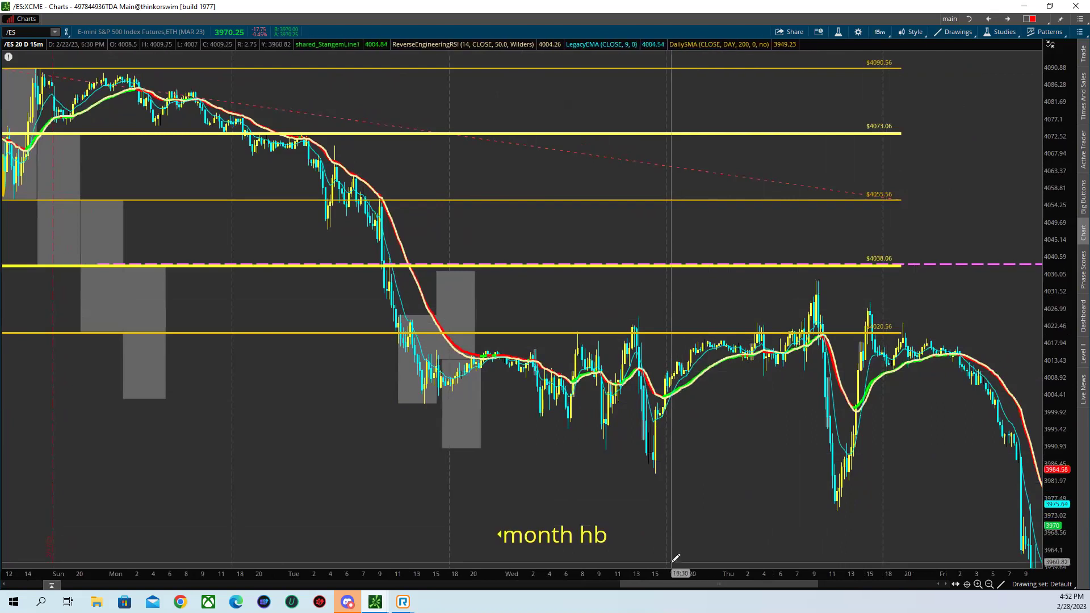
{"action": "left_click_drag", "start_coordinate": [685, 573], "coordinate": [664, 499]}
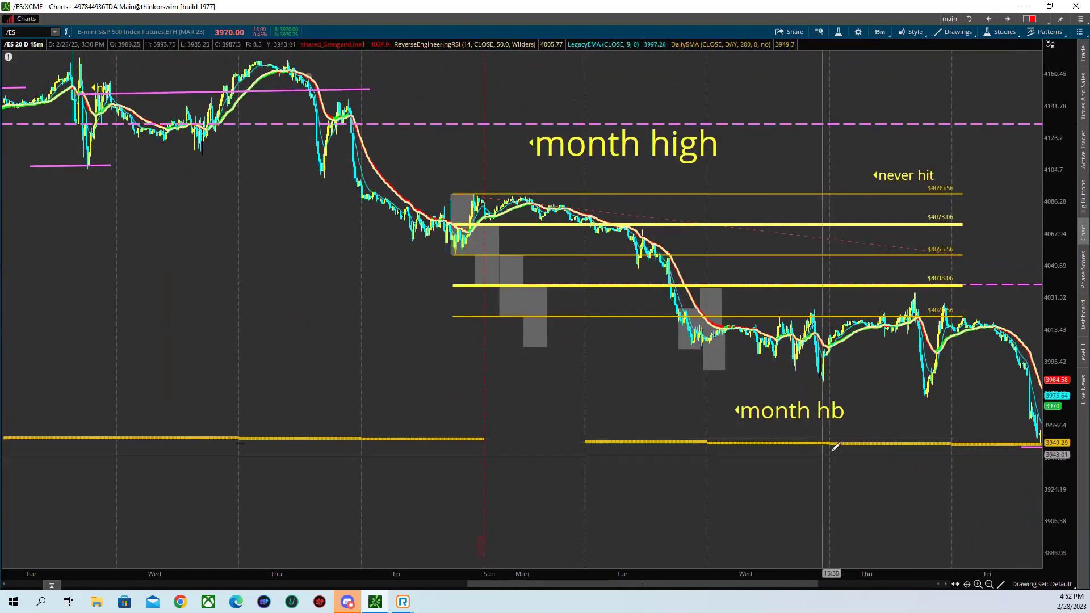
{"action": "scroll", "coordinate": [479, 226], "scroll_direction": "down", "scroll_amount": 3}
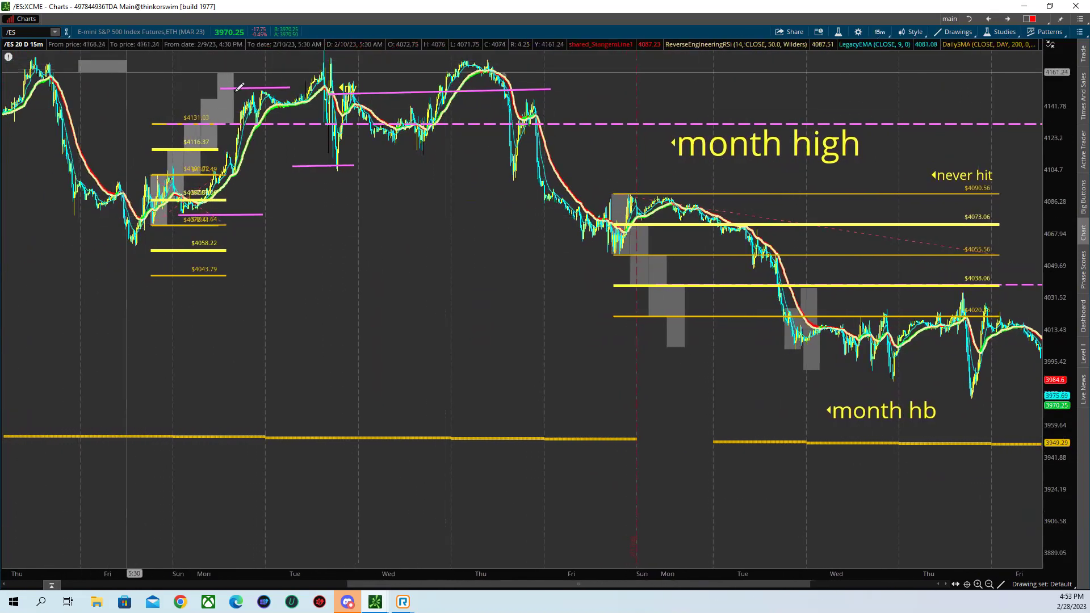
{"action": "left_click_drag", "start_coordinate": [126, 72], "coordinate": [652, 181]}
{"action": "left_click_drag", "start_coordinate": [1020, 549], "coordinate": [664, 411]}
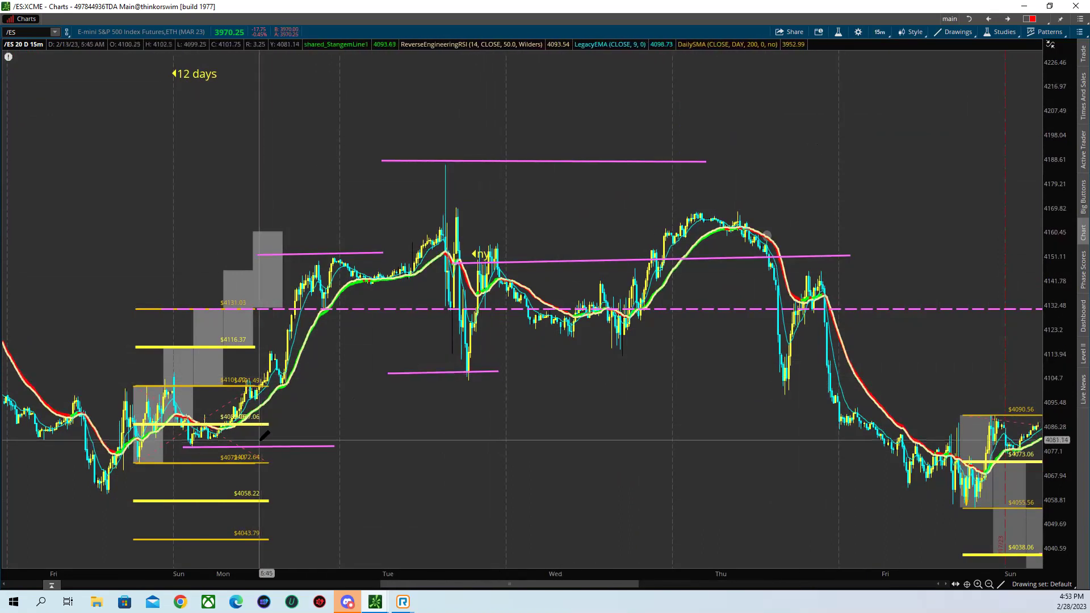
{"action": "left_click_drag", "start_coordinate": [245, 445], "coordinate": [339, 257]}
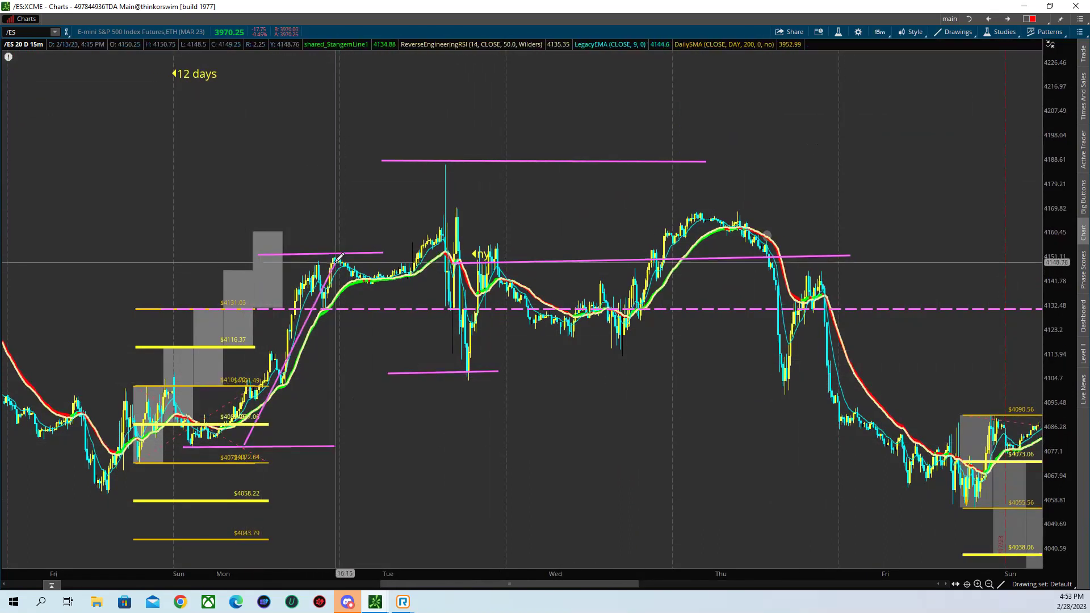
- Draw a V-shaped decline and rebound from the February 13 high, and remove it along with the short trendline under the February 14 low
{"action": "mouse_move", "coordinate": [351, 296]}
{"action": "left_mouse_down"}
{"action": "mouse_move", "coordinate": [498, 503]}
{"action": "mouse_move", "coordinate": [567, 434]}
{"action": "mouse_move", "coordinate": [623, 350]}
{"action": "left_mouse_up"}
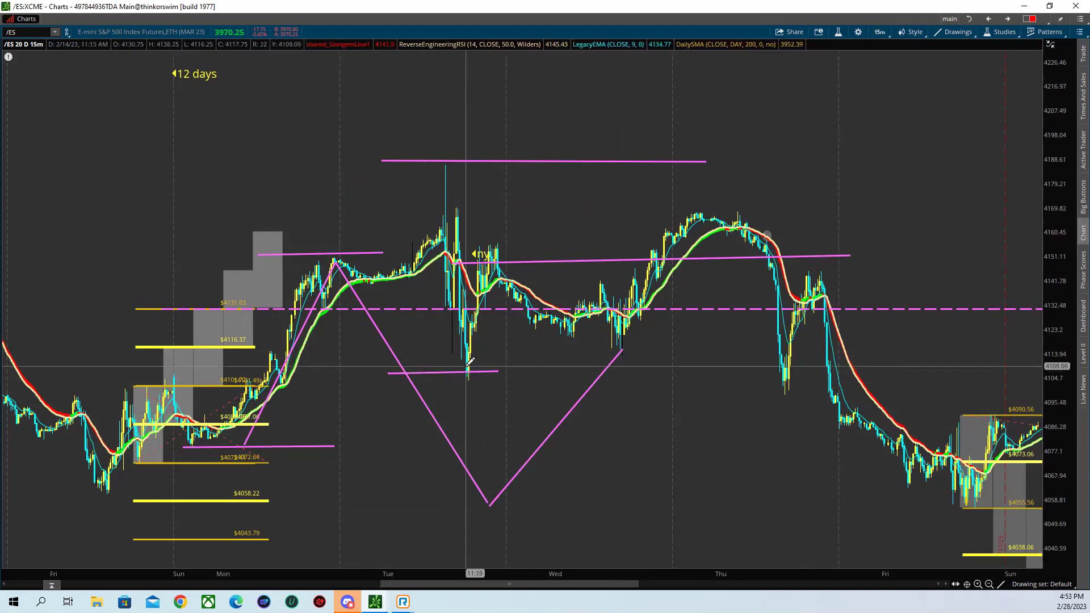
{"action": "right_click", "coordinate": [606, 368]}
{"action": "left_click", "coordinate": [630, 414]}
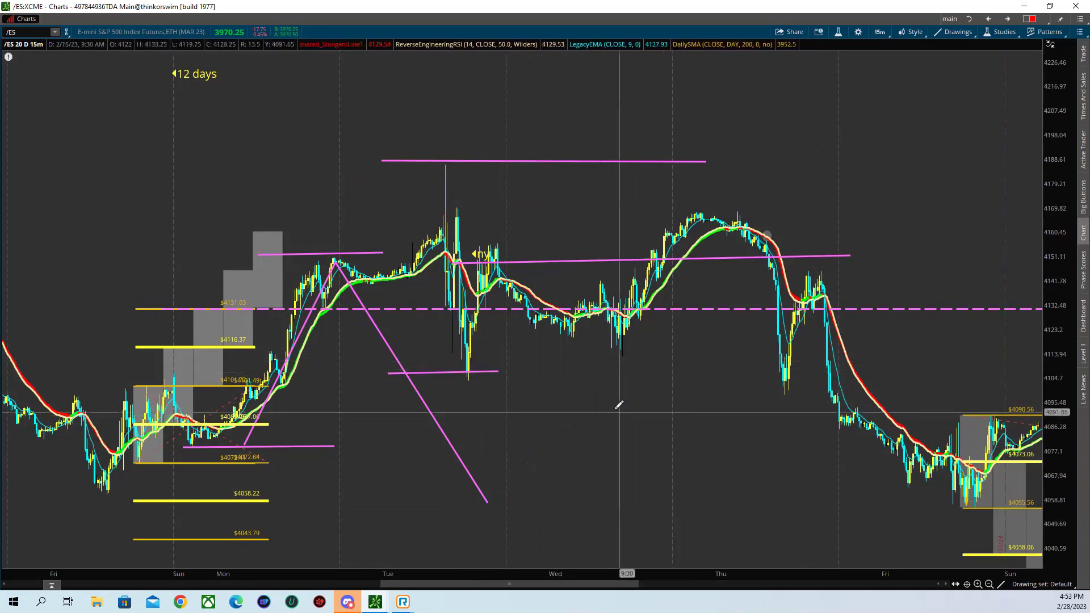
{"action": "right_click", "coordinate": [491, 372]}
{"action": "left_click", "coordinate": [535, 413]}
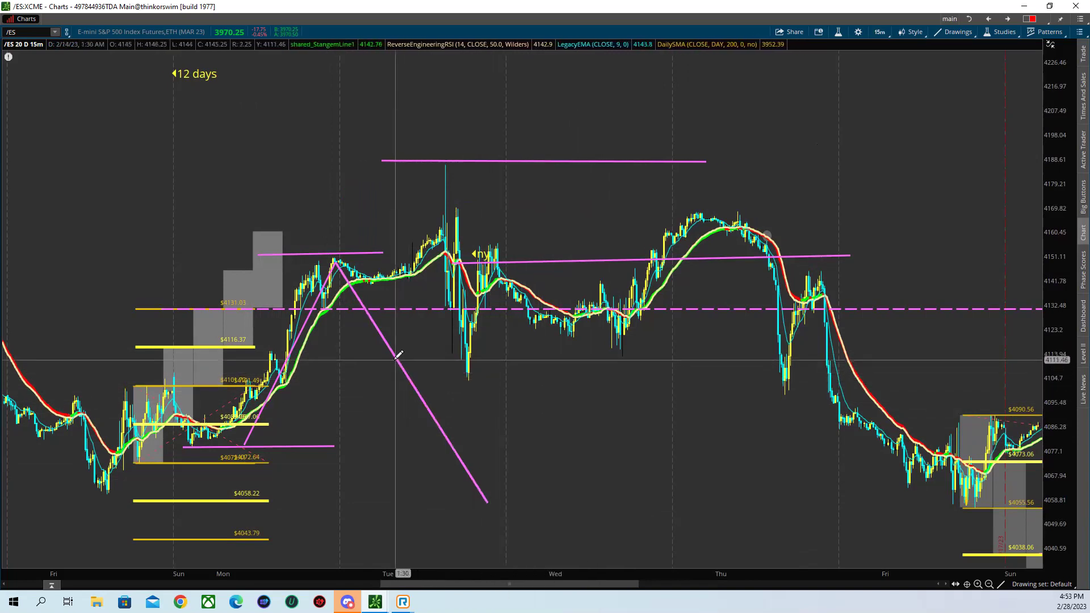
{"action": "right_click", "coordinate": [384, 339]}
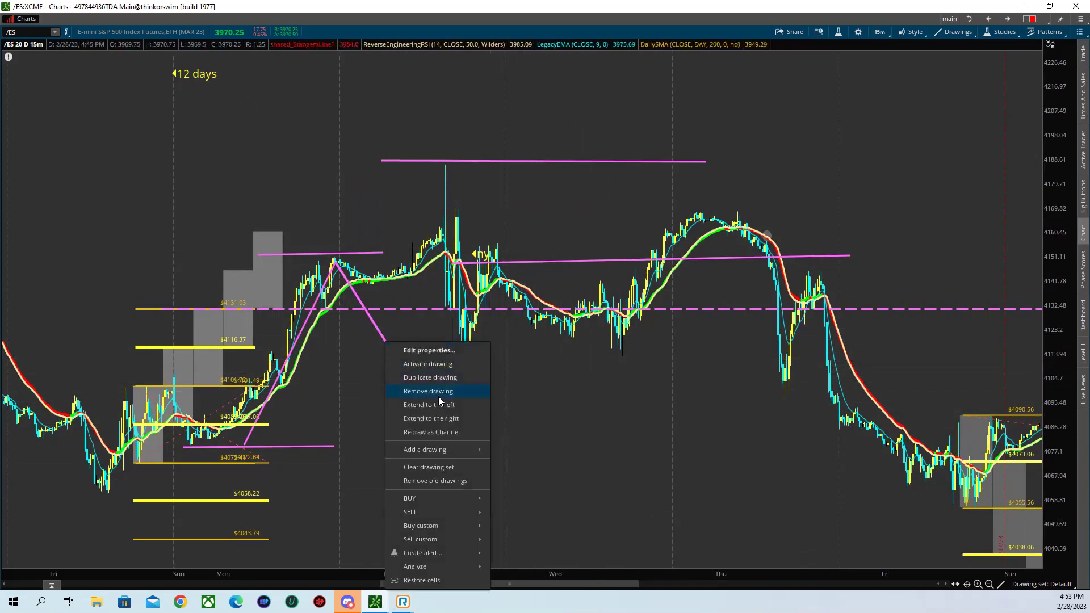
{"action": "left_click", "coordinate": [437, 393]}
- Redraw the short trendline under the February 14 low at about 4105 and remove the one across the February 13 high
{"action": "left_click", "coordinate": [373, 374]}
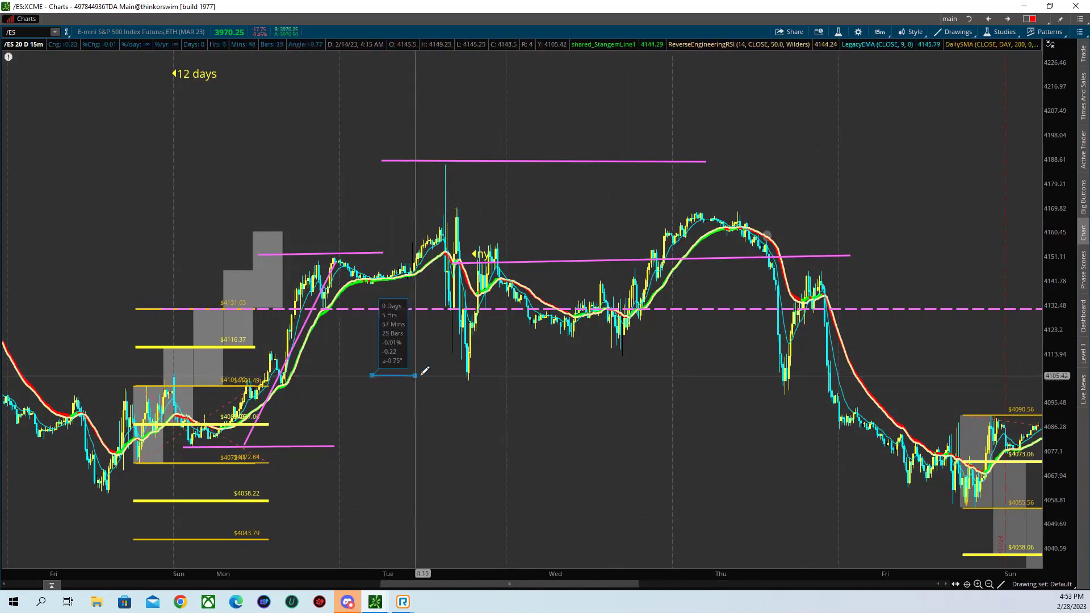
{"action": "right_click", "coordinate": [342, 253]}
{"action": "left_click", "coordinate": [386, 295]}
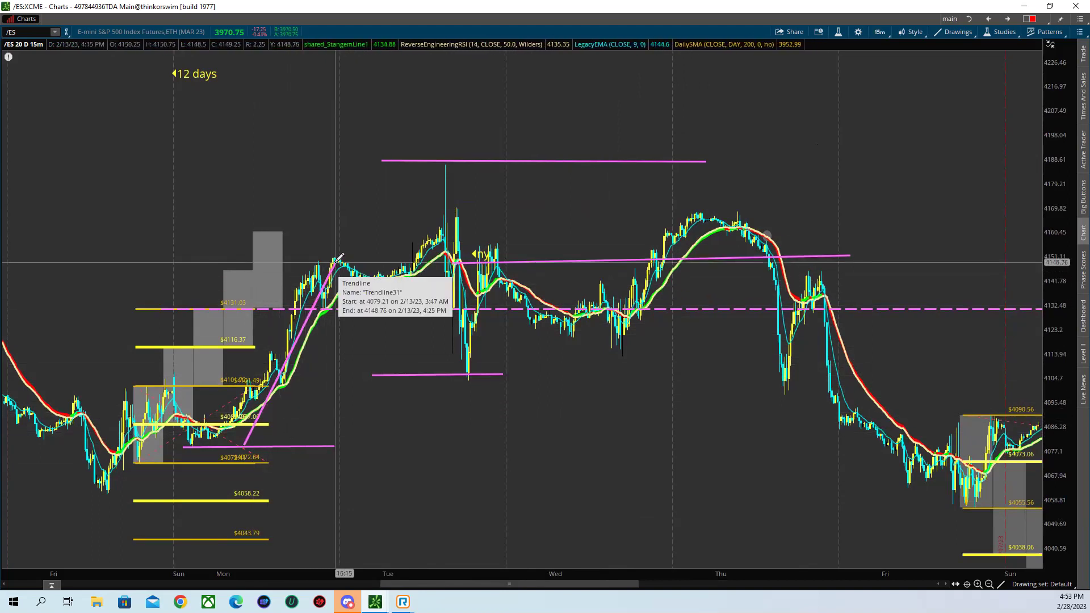
- Trace the swings with trendlines from the February 13 high through the February 14 peak and low to about 4166 on February 15
{"action": "left_click_drag", "start_coordinate": [339, 262], "coordinate": [473, 375]}
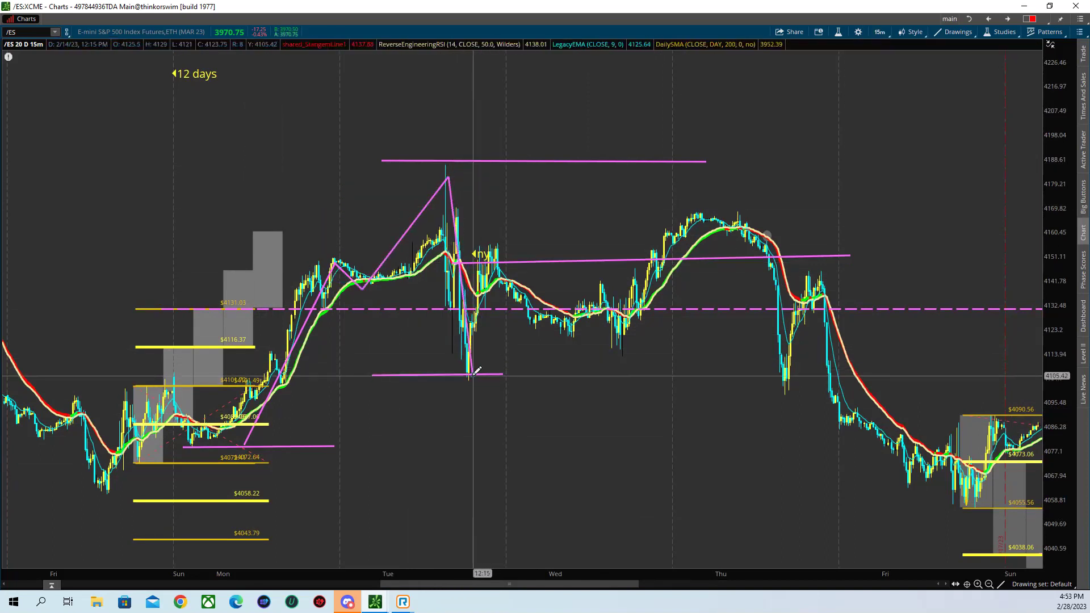
{"action": "left_click_drag", "start_coordinate": [477, 375], "coordinate": [708, 216]}
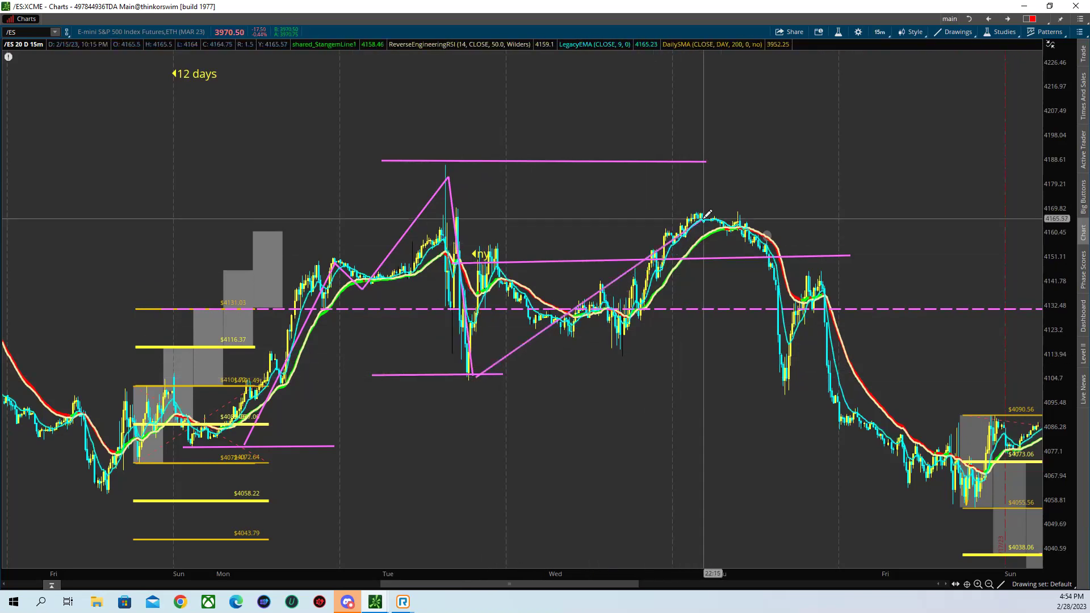
- Draw long trendlines across the February 23 high, under the February 24 low at about 3948, and across February 27–28 at about 3995
{"action": "scroll", "coordinate": [482, 409], "scroll_direction": "up", "scroll_amount": 2}
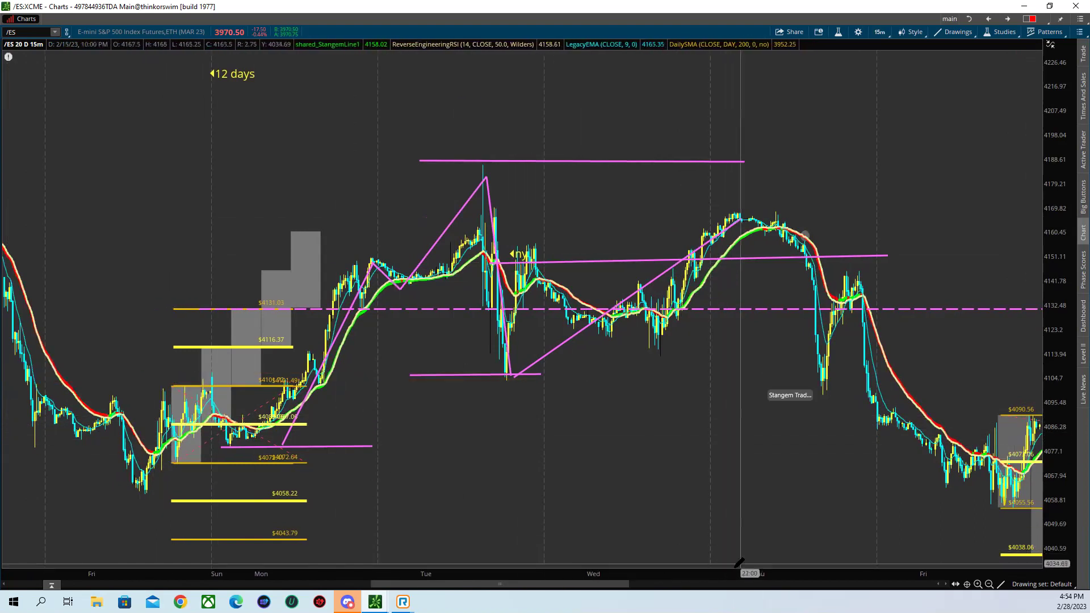
{"action": "right_click", "coordinate": [951, 272]}
{"action": "left_click", "coordinate": [986, 279]}
{"action": "left_click_drag", "start_coordinate": [778, 488], "coordinate": [1044, 488]}
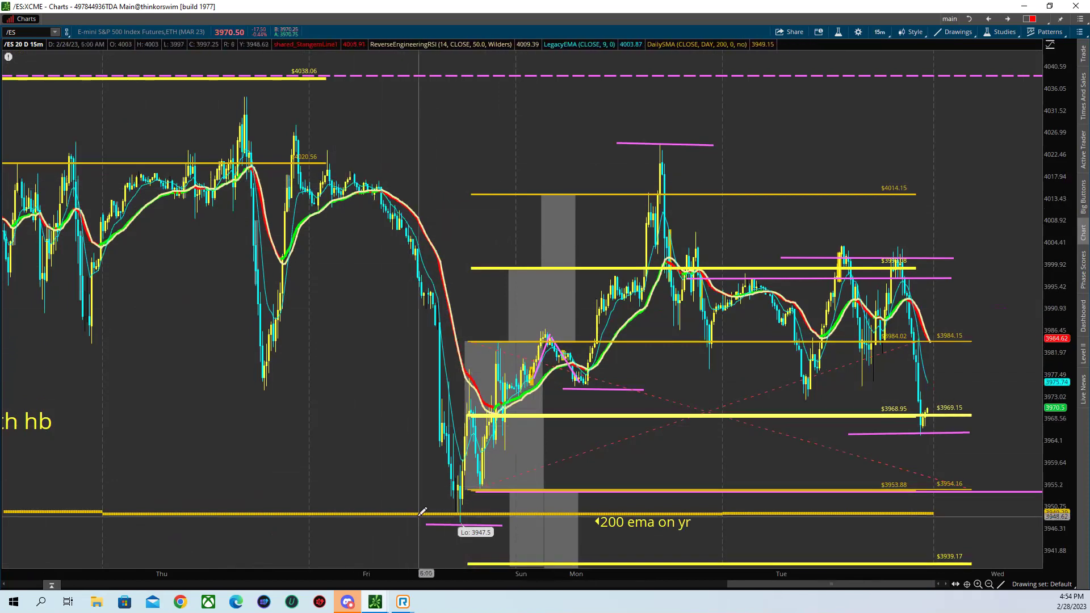
{"action": "left_click_drag", "start_coordinate": [602, 565], "coordinate": [642, 566]}
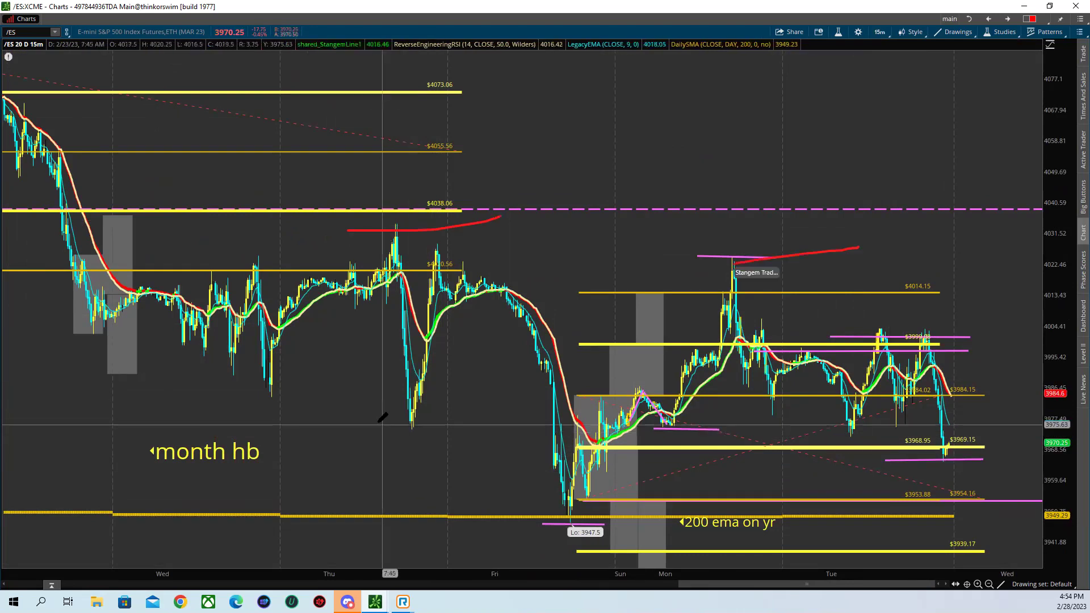
{"action": "left_click_drag", "start_coordinate": [352, 218], "coordinate": [773, 216]}
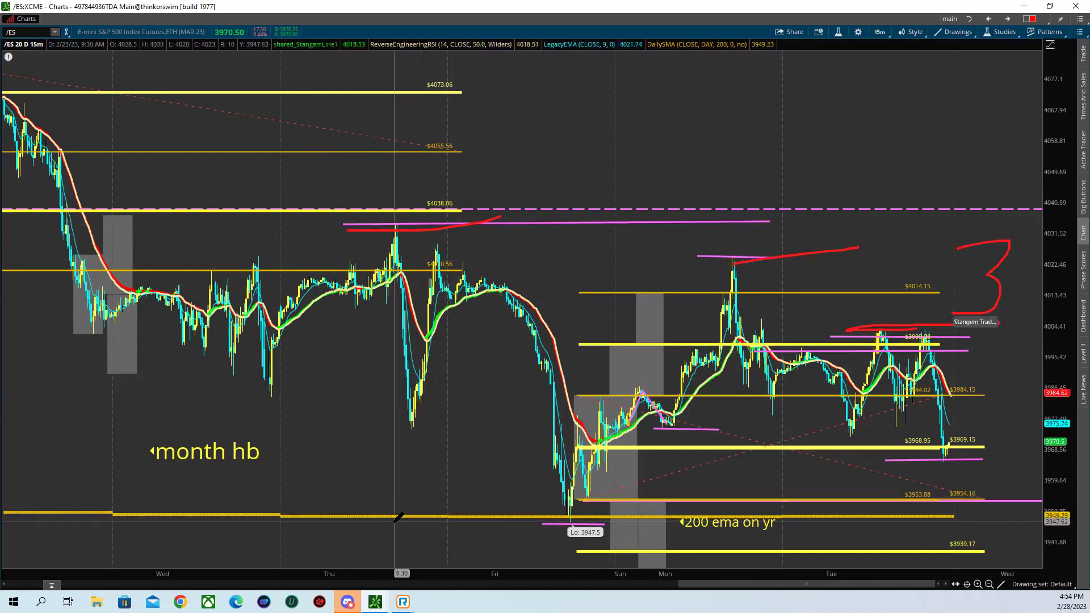
{"action": "left_click_drag", "start_coordinate": [432, 518], "coordinate": [789, 520]}
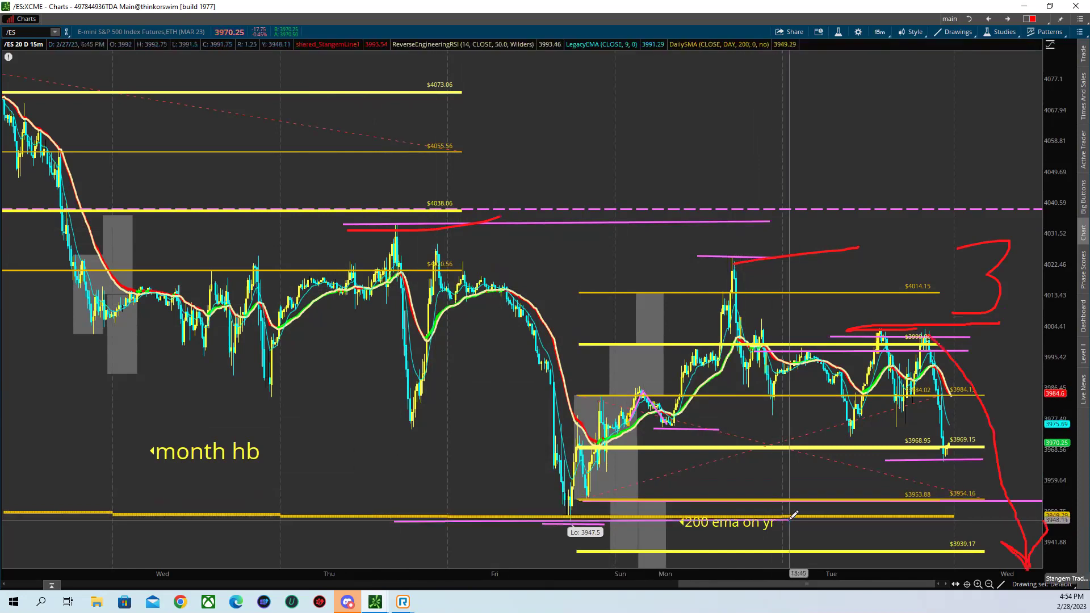
{"action": "left_click_drag", "start_coordinate": [604, 355], "coordinate": [994, 357]}
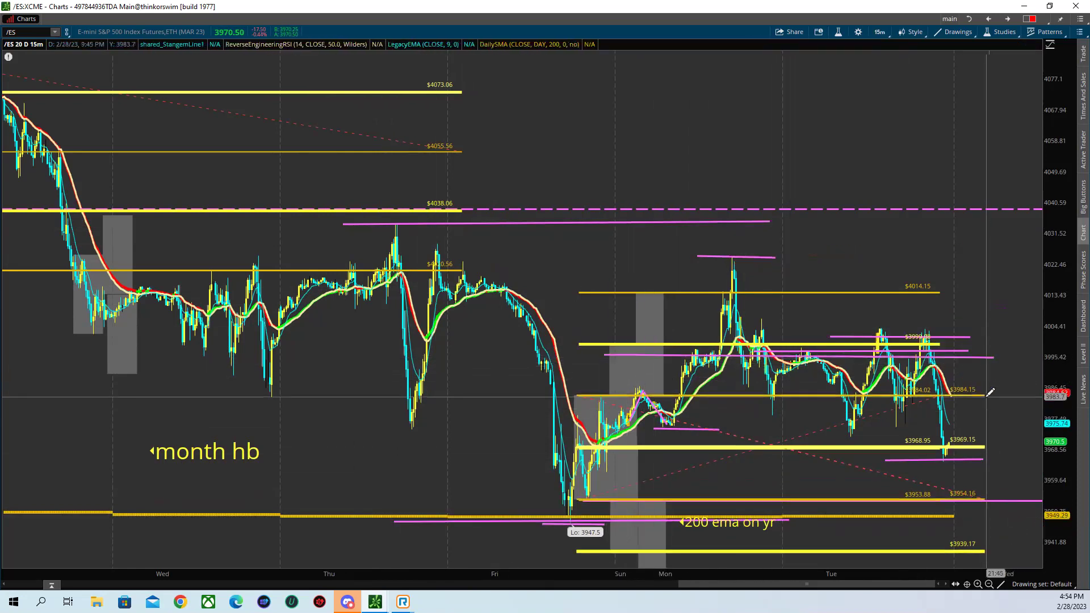
- Draw a projected rise from about 3967 to 3981 and a following drop beyond the latest February 28 bars, and remove both lines
{"action": "mouse_move", "coordinate": [954, 455]}
{"action": "left_mouse_down"}
{"action": "mouse_move", "coordinate": [992, 402]}
{"action": "mouse_move", "coordinate": [1042, 495]}
{"action": "left_mouse_up"}
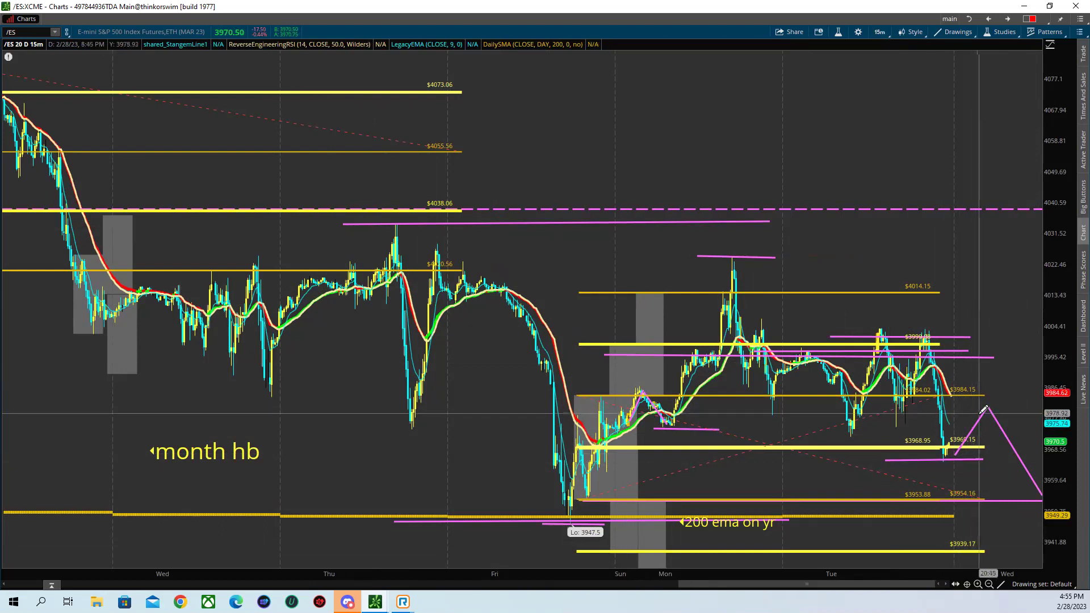
{"action": "mouse_move", "coordinate": [986, 414]}
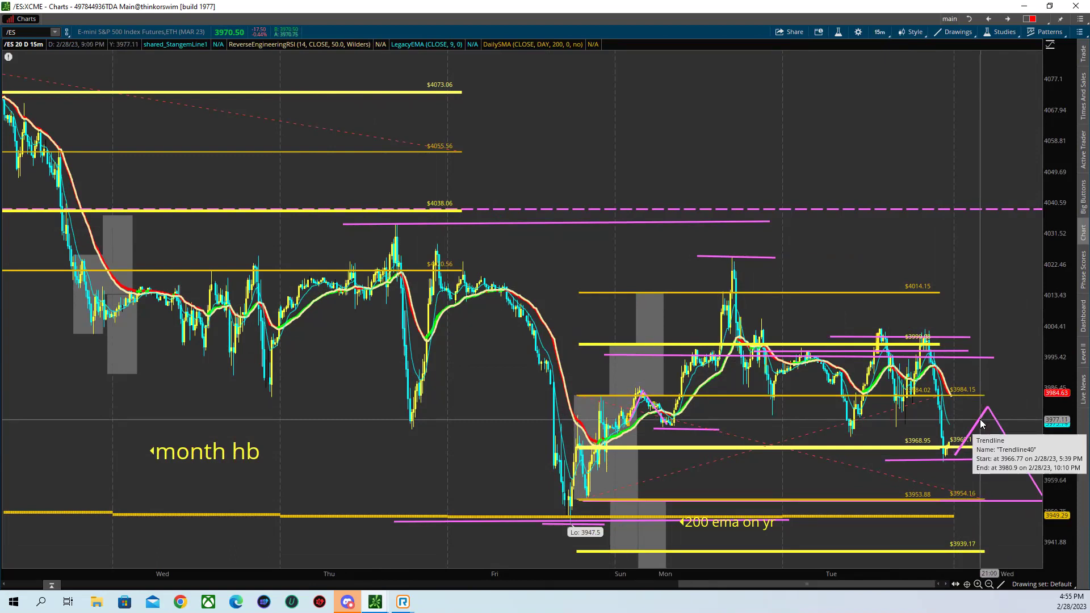
{"action": "right_click", "coordinate": [981, 423]}
{"action": "left_click", "coordinate": [1018, 425]}
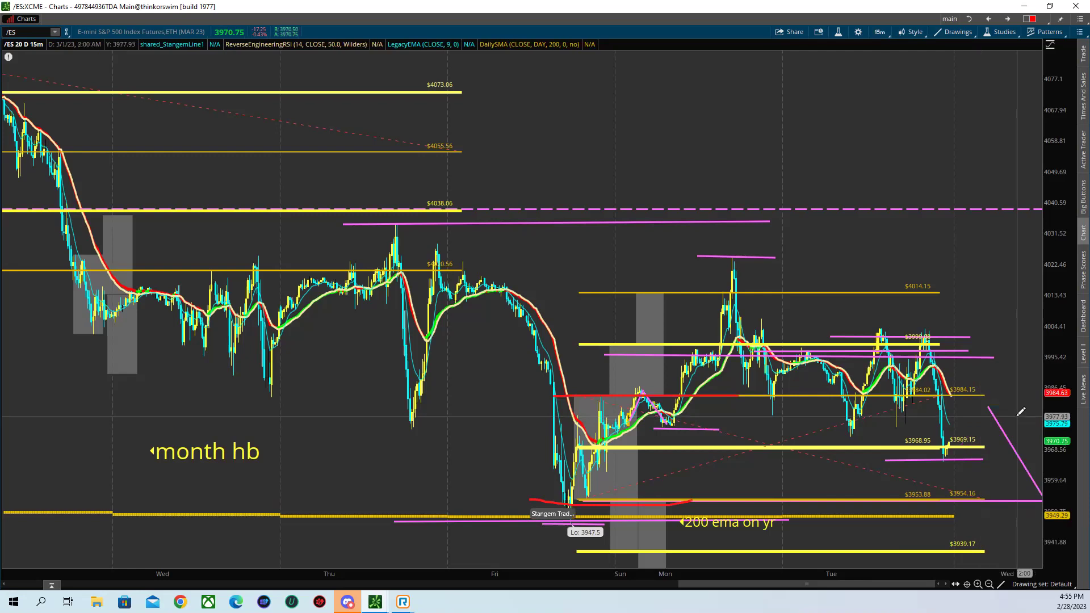
{"action": "right_click", "coordinate": [982, 423]}
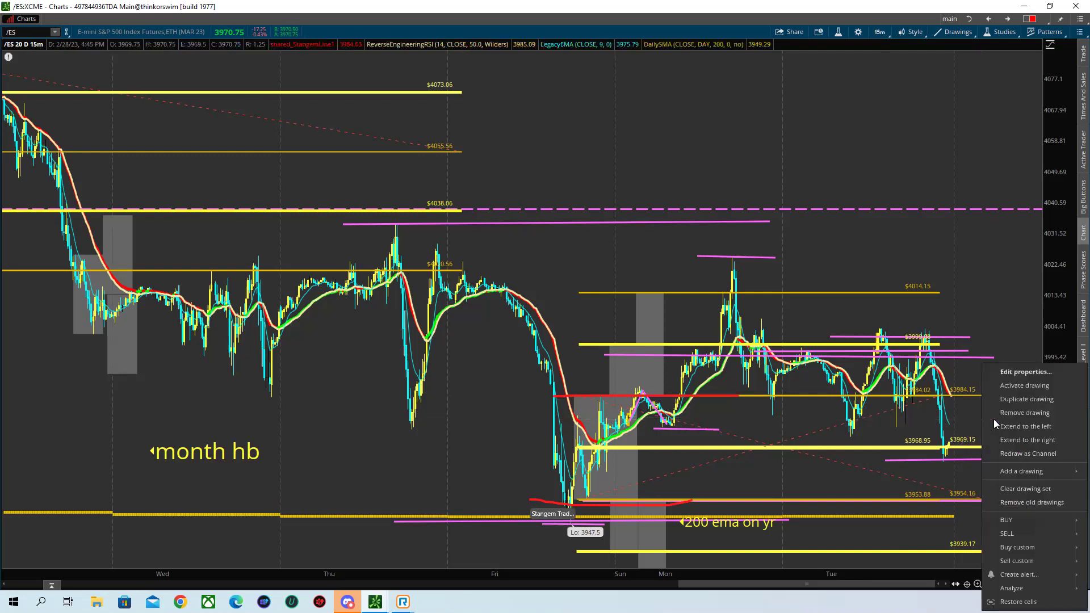
{"action": "left_click", "coordinate": [1028, 422]}
- Remove the three trendlines running across the February 28 highs between about 4001 and 3995
{"action": "right_click", "coordinate": [965, 342]}
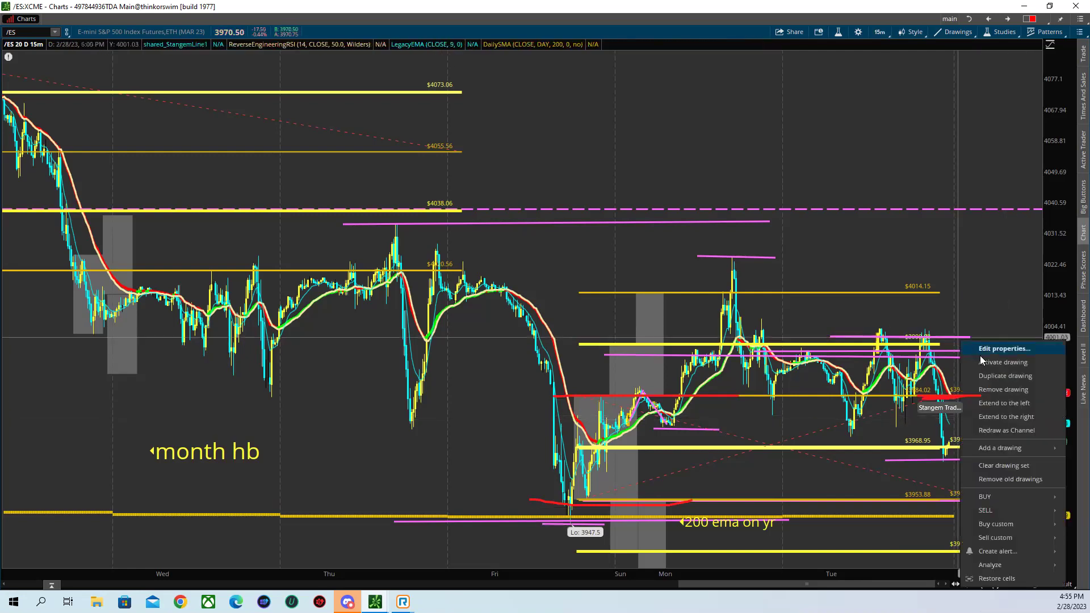
{"action": "left_click", "coordinate": [1002, 386]}
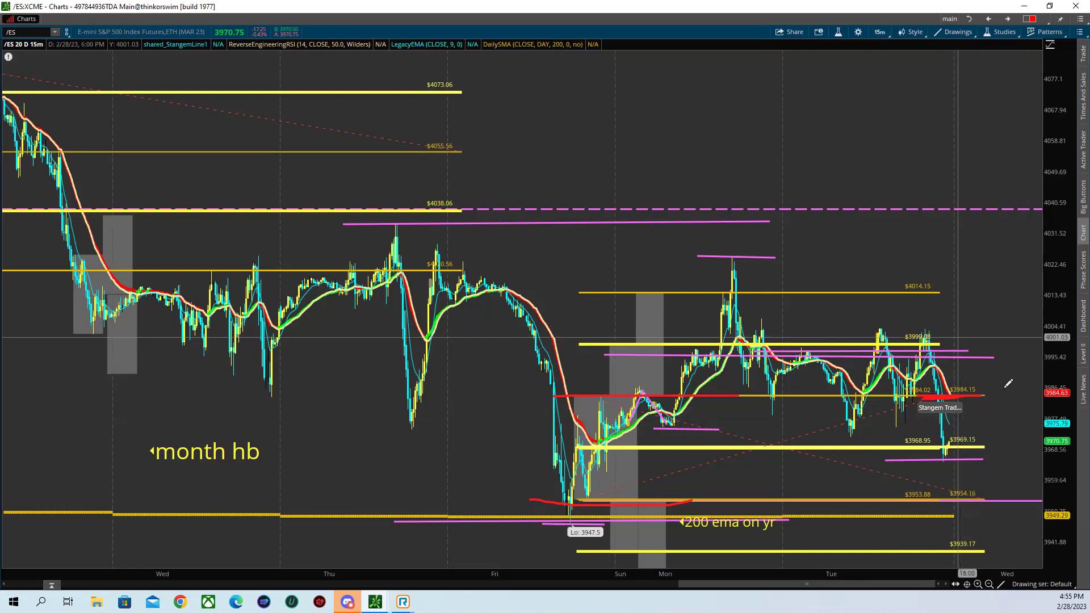
{"action": "right_click", "coordinate": [979, 368]}
{"action": "right_click", "coordinate": [959, 356]}
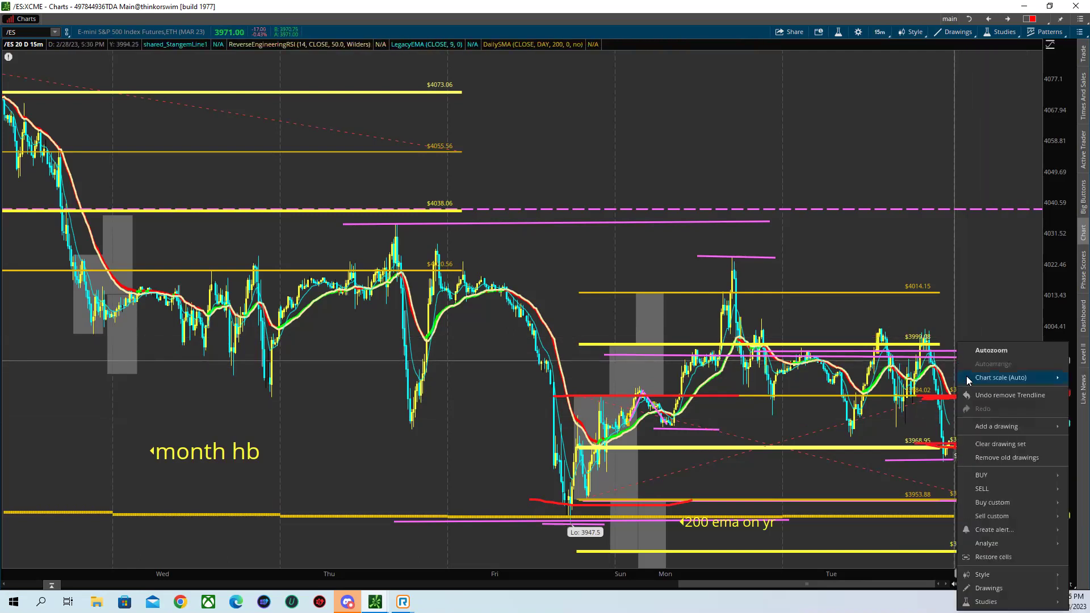
{"action": "right_click", "coordinate": [944, 354]}
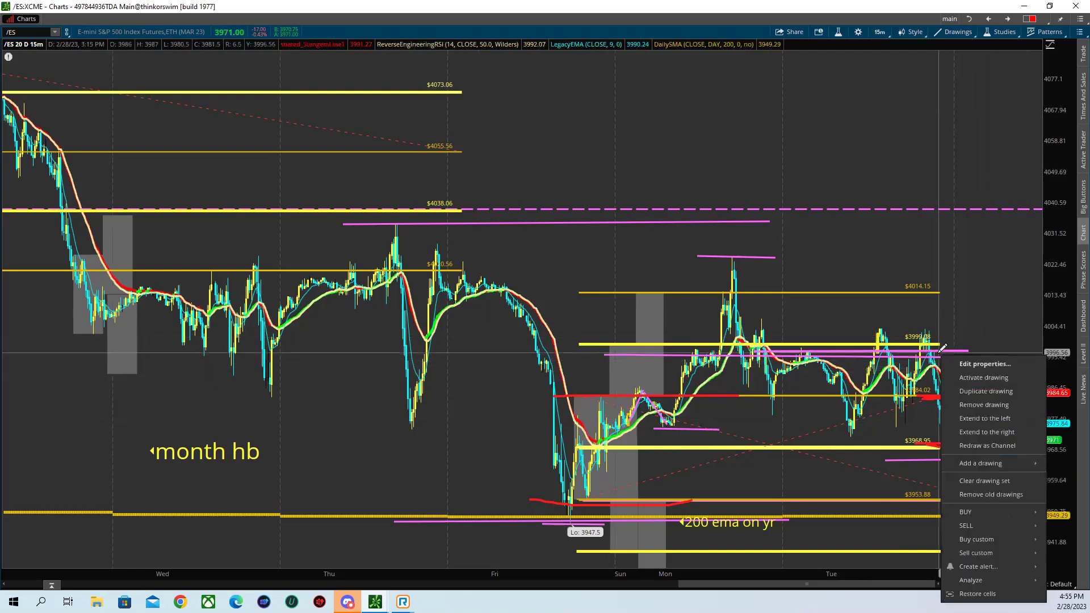
{"action": "left_click", "coordinate": [979, 406]}
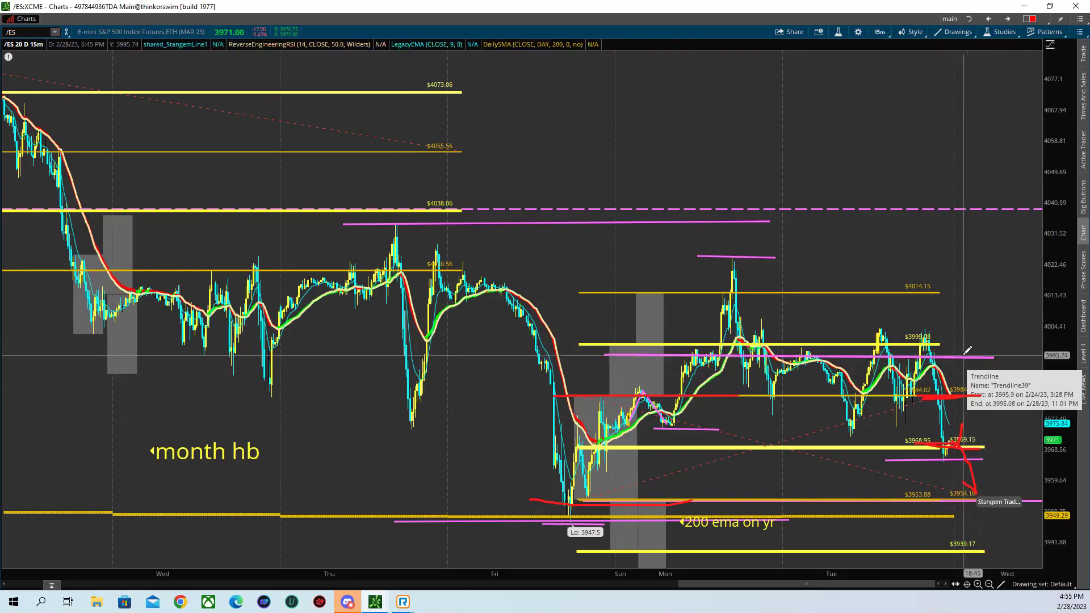
{"action": "right_click", "coordinate": [968, 353]}
{"action": "left_click", "coordinate": [978, 405]}
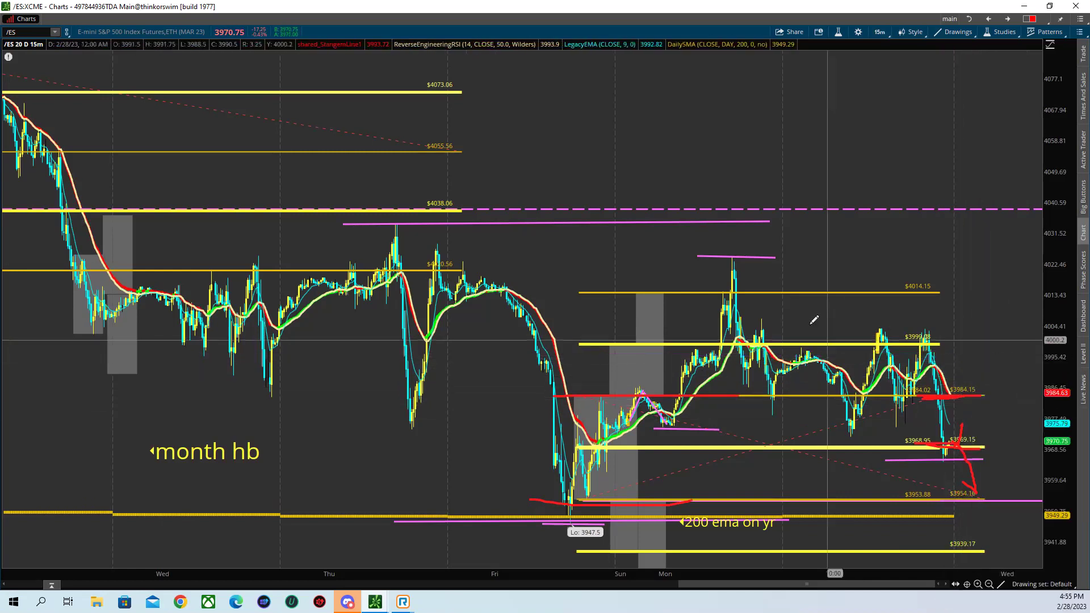
- Remove the short trendlines across the February 27 high, under its overnight low and under the February 28 low
{"action": "right_click", "coordinate": [746, 258]}
{"action": "left_click", "coordinate": [779, 309]}
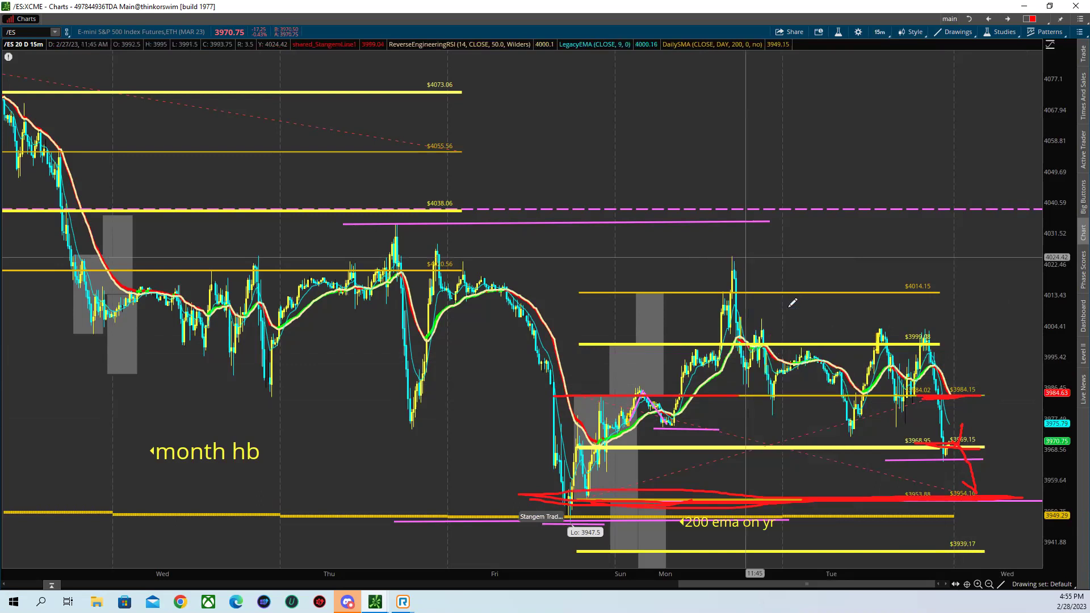
{"action": "right_click", "coordinate": [704, 433]}
{"action": "mouse_move", "coordinate": [741, 408]}
{"action": "left_click", "coordinate": [839, 413]}
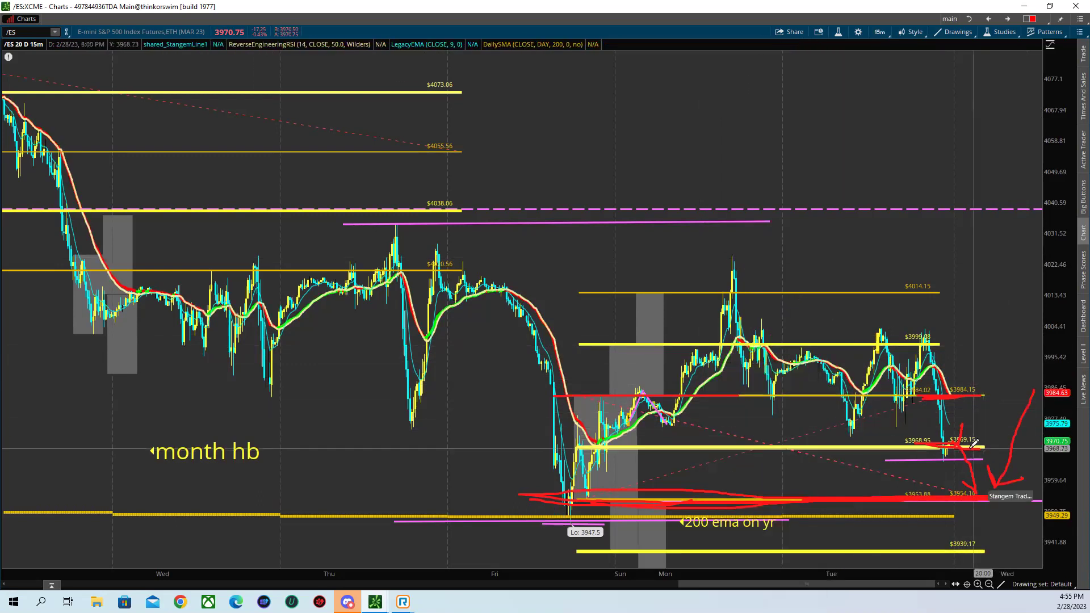
{"action": "right_click", "coordinate": [965, 476]}
{"action": "left_click", "coordinate": [1004, 412]}
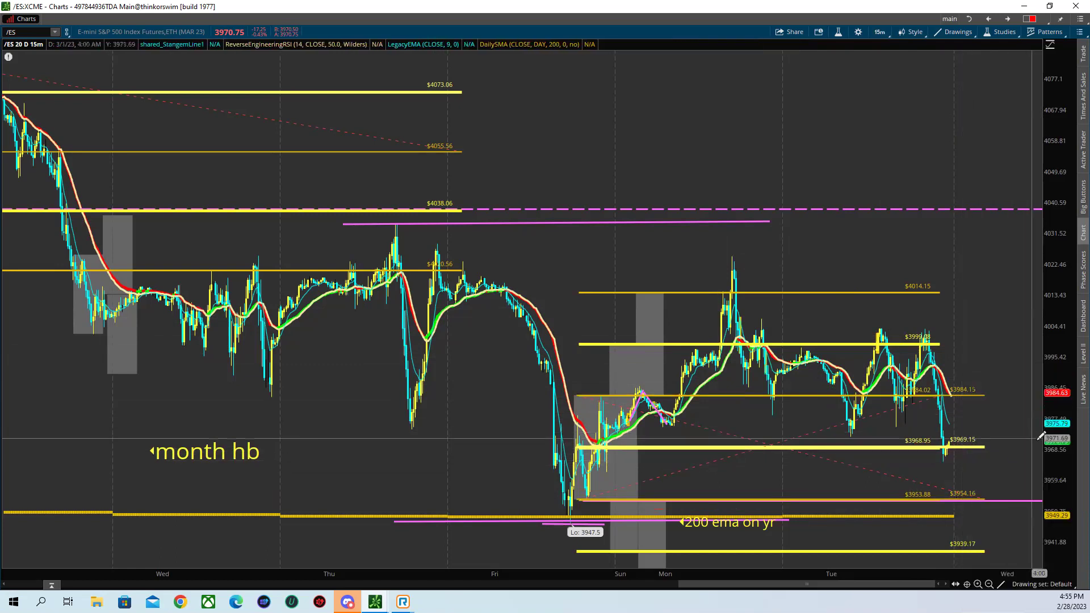
- Draw upward and downward Fibonacci retracements over the February 24 3:45 PM bar, between about 3977.7 and 3962.1
{"action": "left_click_drag", "start_coordinate": [409, 296], "coordinate": [1039, 569]}
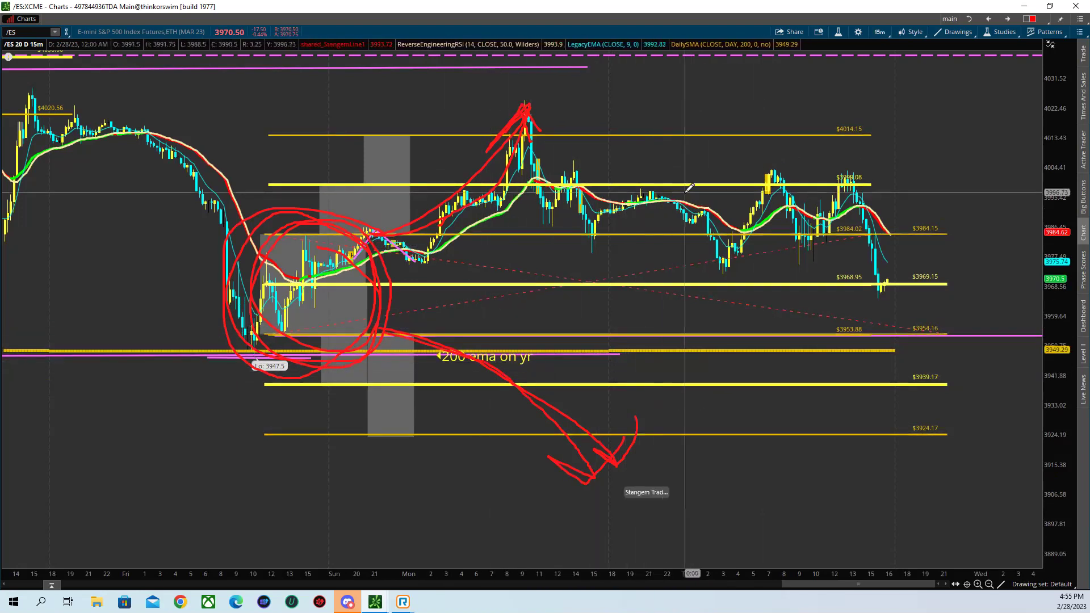
{"action": "right_click", "coordinate": [692, 120]}
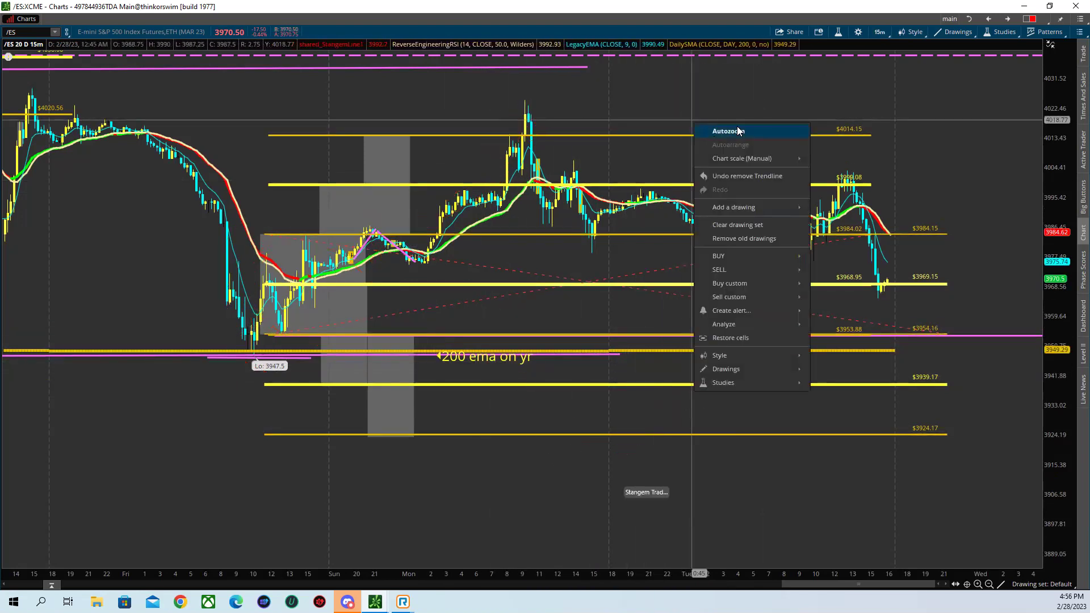
{"action": "left_click", "coordinate": [732, 132]}
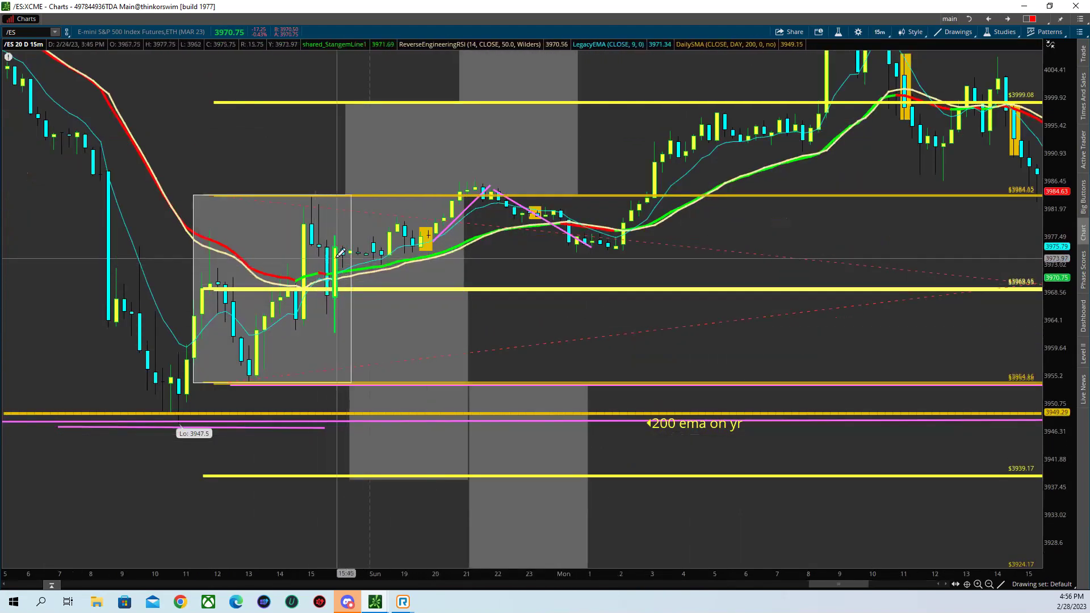
{"action": "left_click", "coordinate": [956, 32]}
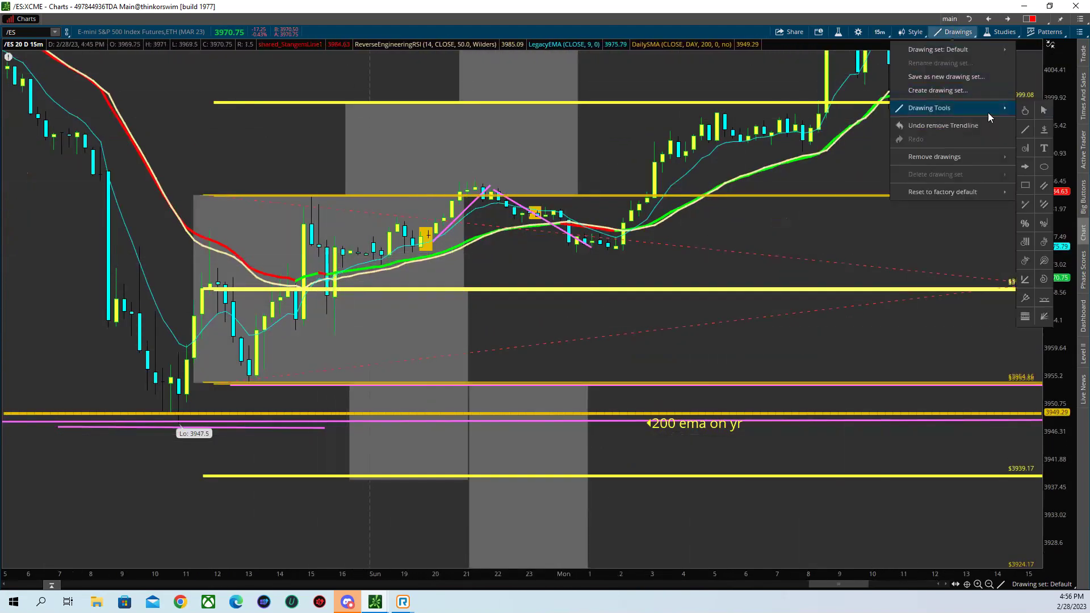
{"action": "left_click", "coordinate": [1026, 225]}
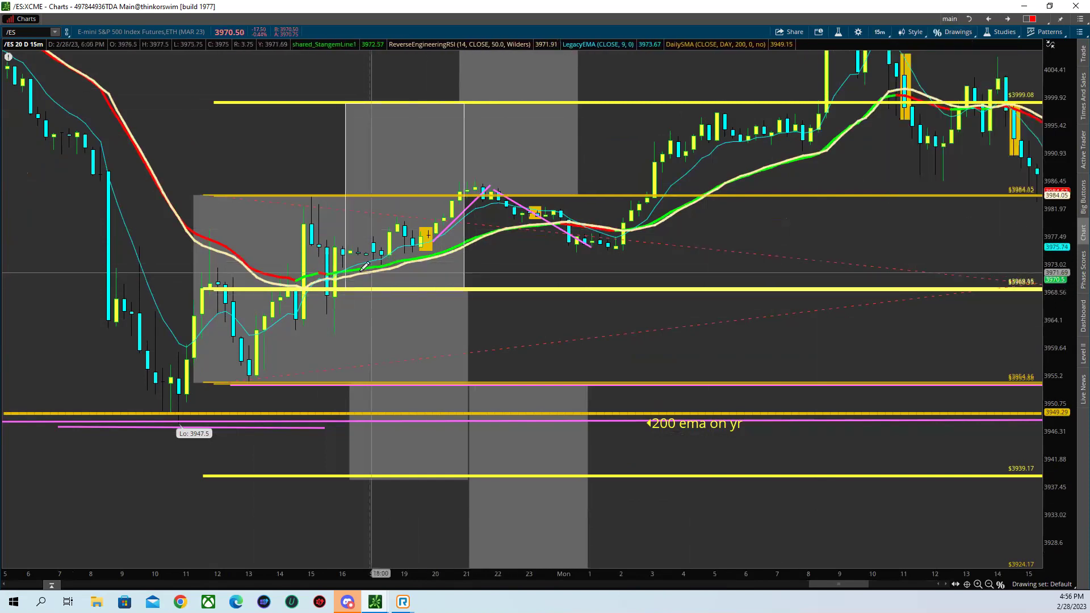
{"action": "left_click", "coordinate": [329, 234]}
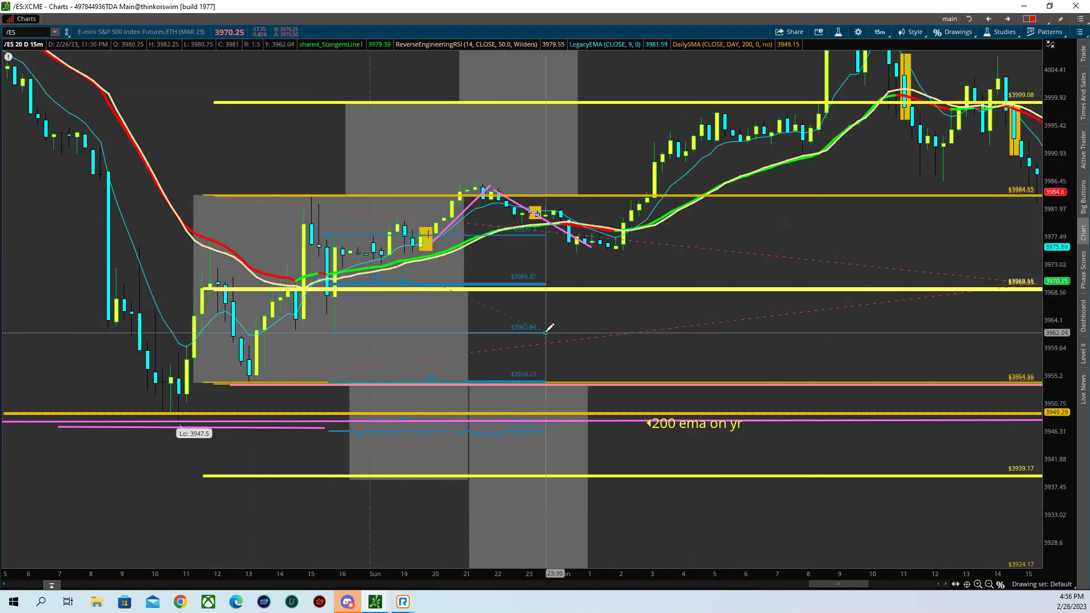
{"action": "left_click", "coordinate": [550, 328]}
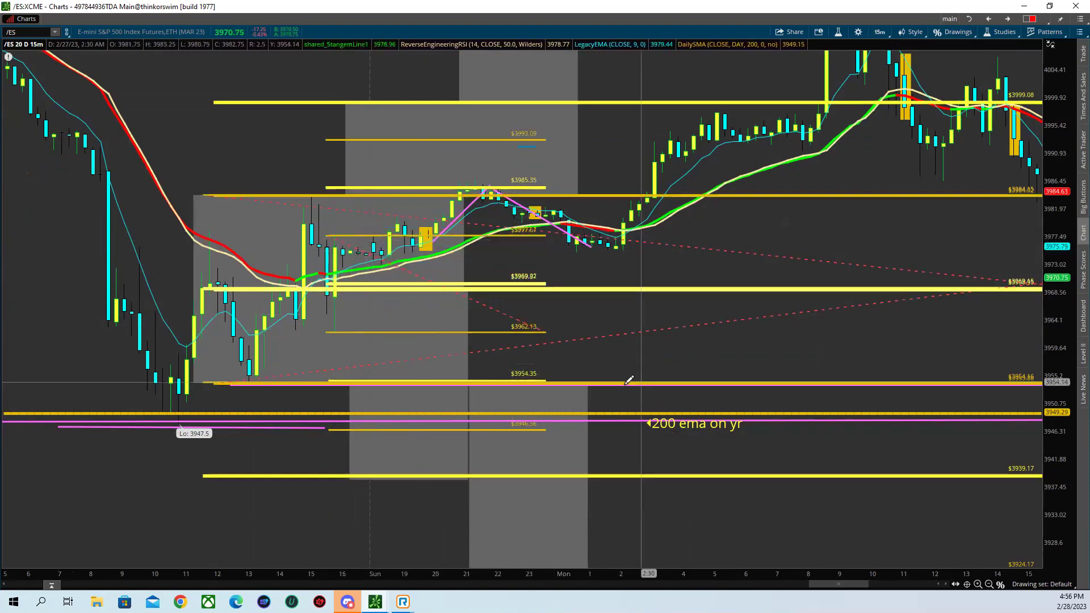
- Add three price levels from the February 24 closing bar at about 3985, 3970 and 3954
{"action": "left_click", "coordinate": [957, 32]}
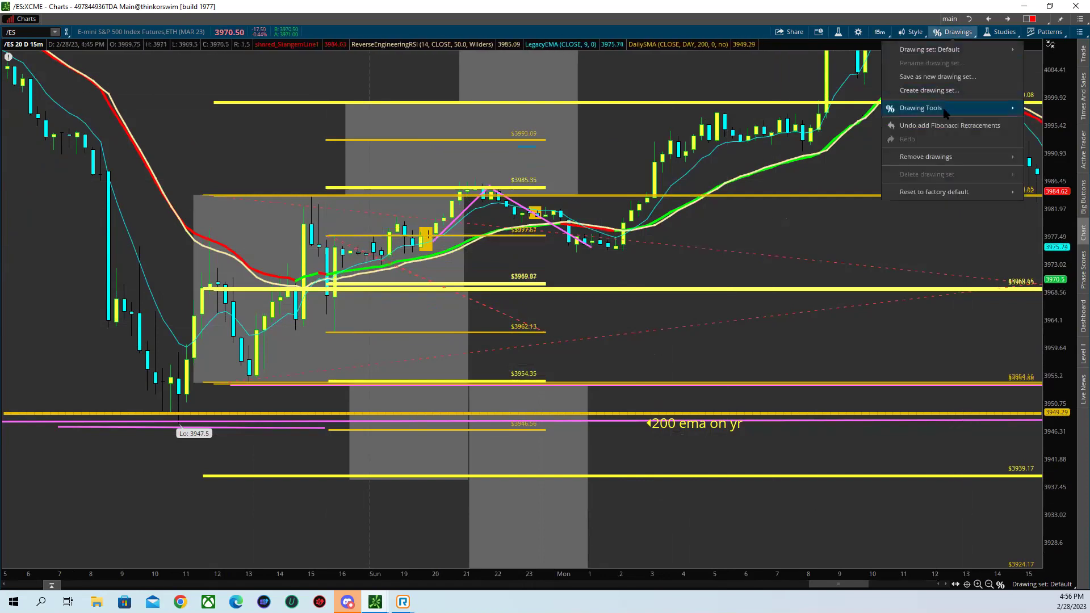
{"action": "mouse_move", "coordinate": [976, 107]}
{"action": "left_click", "coordinate": [1052, 130]}
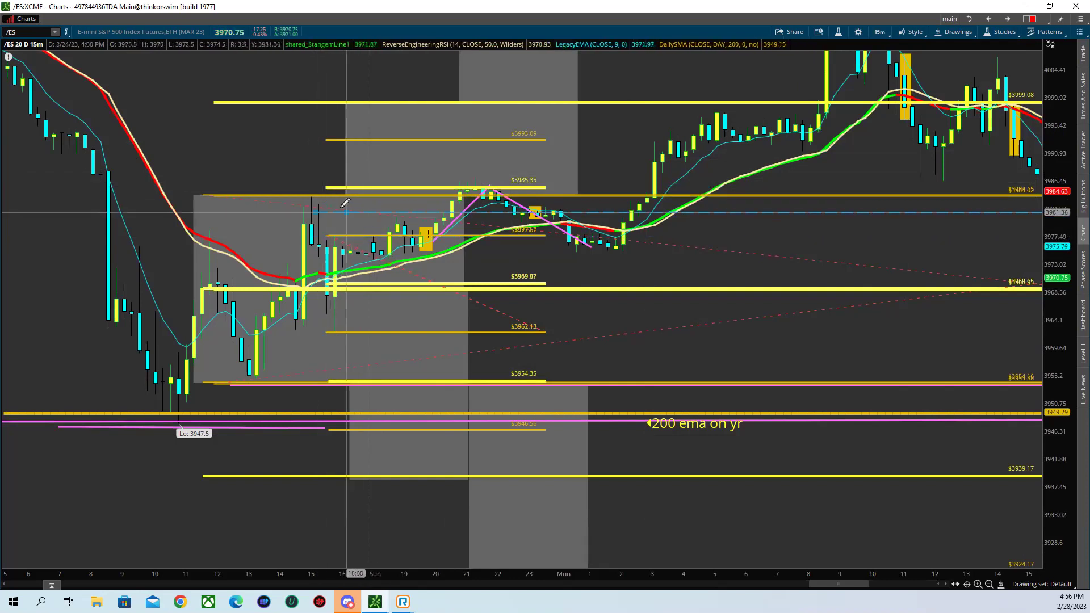
{"action": "left_click", "coordinate": [318, 188]}
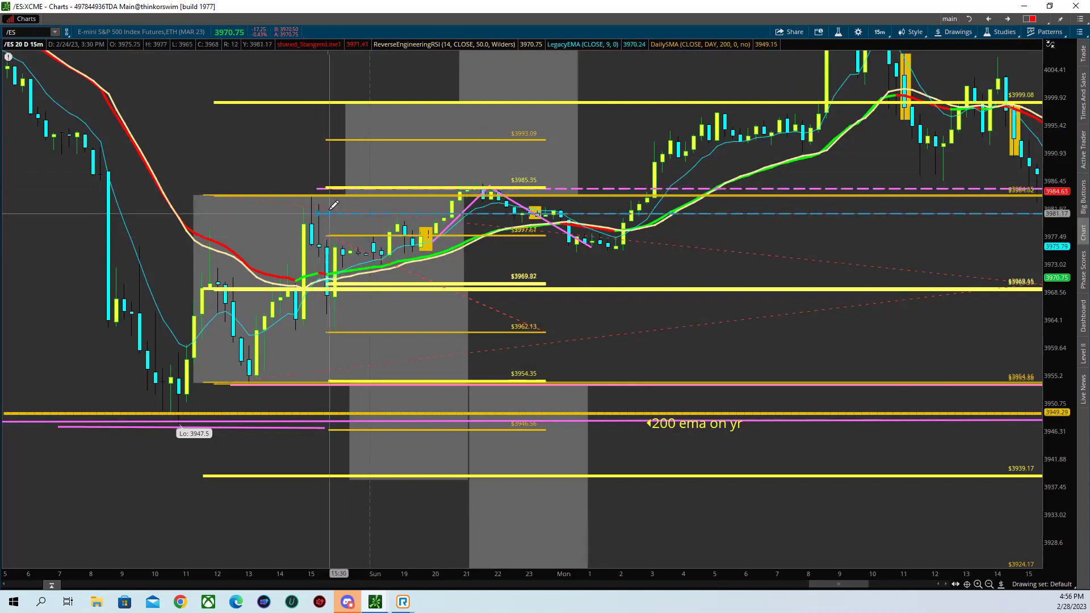
{"action": "left_click", "coordinate": [332, 284]}
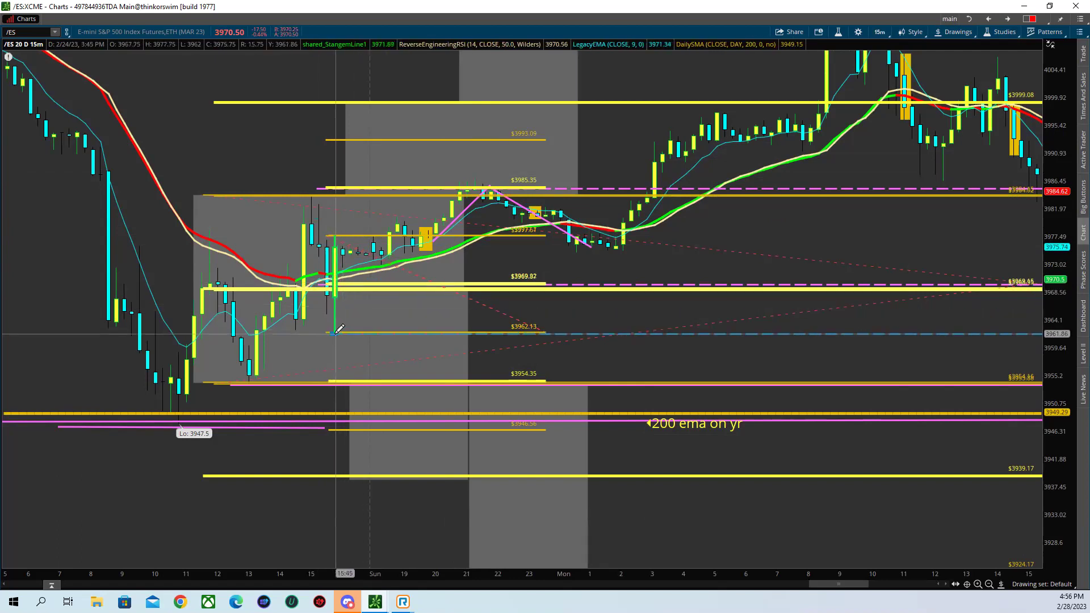
{"action": "left_click", "coordinate": [324, 379]}
- Remove the upward Fibonacci retracement that reaches about 3993 from the February 24 closing bar
{"action": "right_click", "coordinate": [671, 313]}
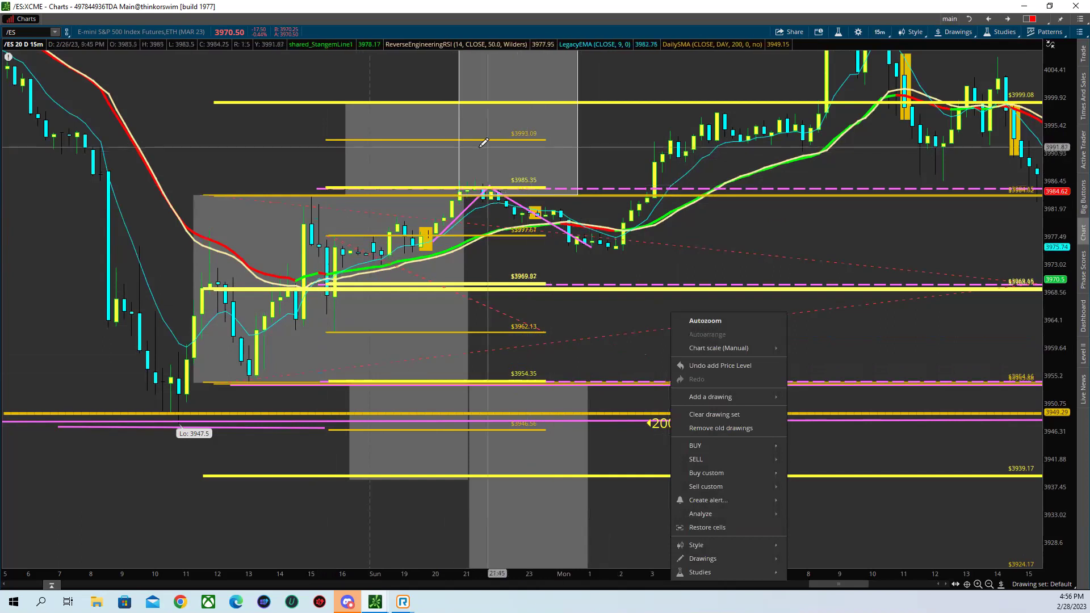
{"action": "right_click", "coordinate": [333, 139]}
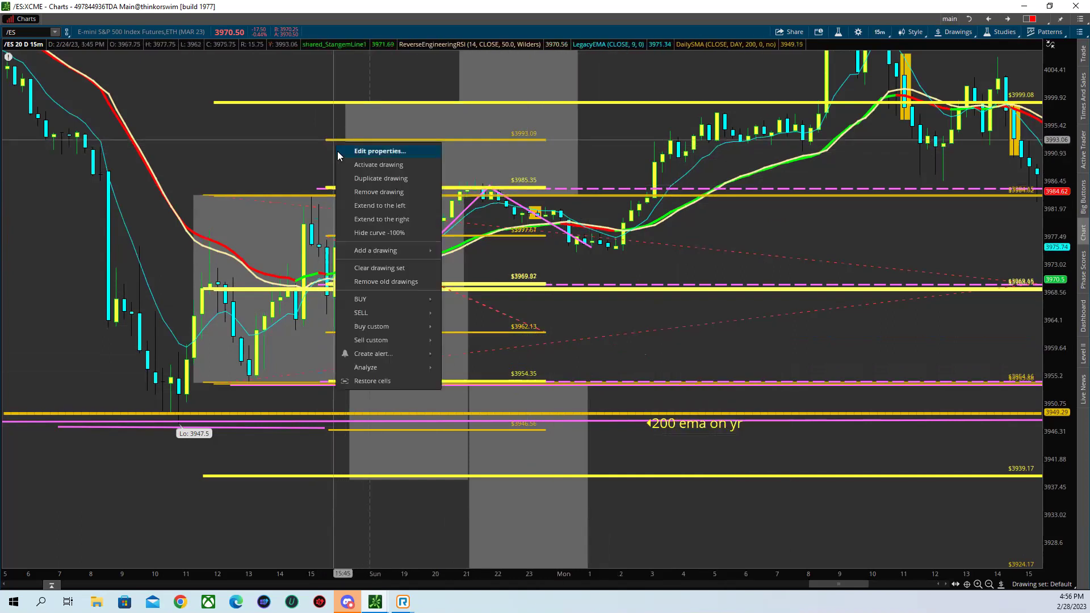
{"action": "left_click", "coordinate": [374, 193]}
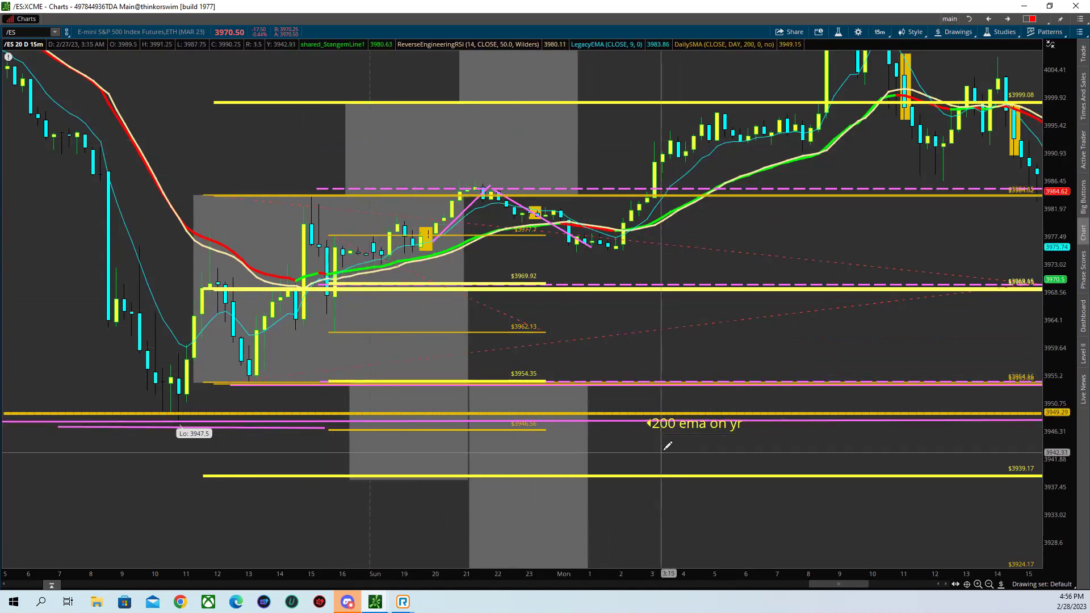
- Draw upward and downward Fibonacci retracements over the February 17 2:45 PM bar, between about 4076 and 4088
{"action": "scroll", "coordinate": [668, 446], "scroll_direction": "down", "scroll_amount": 10}
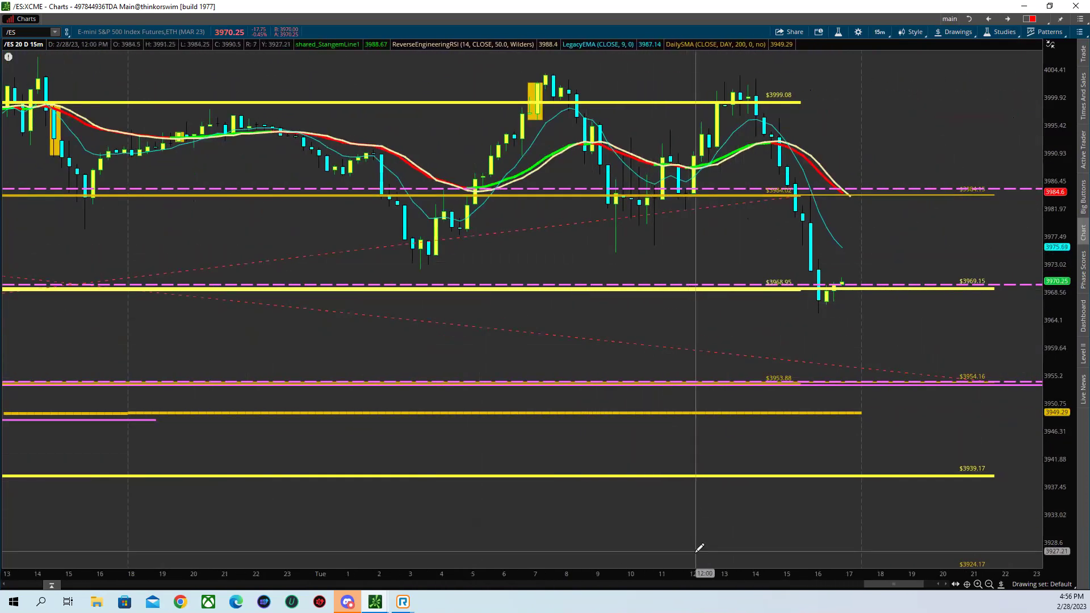
{"action": "scroll", "coordinate": [700, 547], "scroll_direction": "up", "scroll_amount": 5}
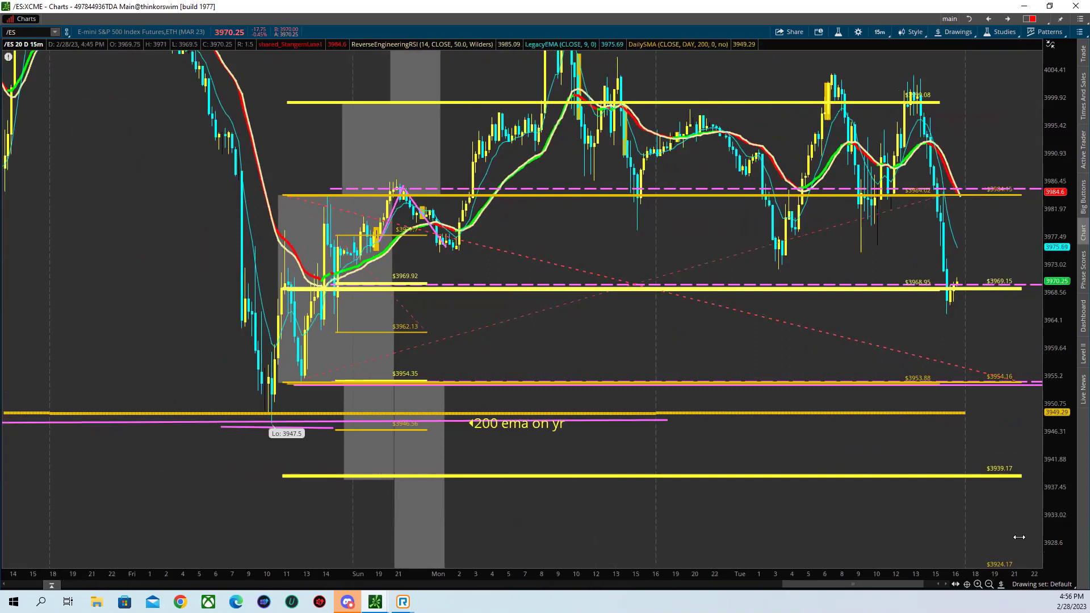
{"action": "right_click", "coordinate": [671, 122]}
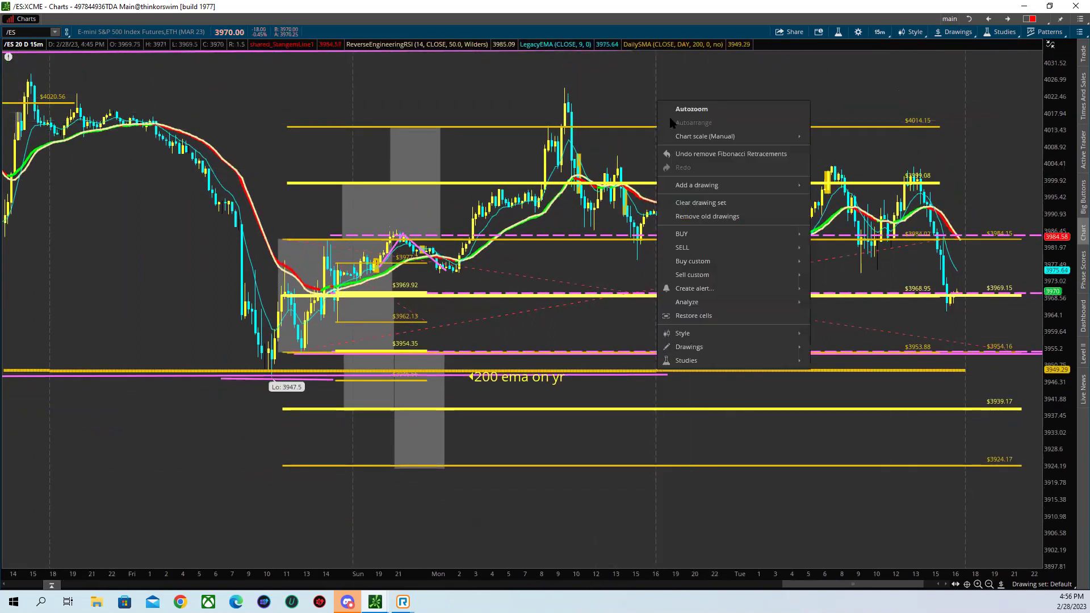
{"action": "left_click", "coordinate": [691, 108]}
{"action": "left_click_drag", "start_coordinate": [511, 267], "coordinate": [772, 267]}
{"action": "left_click_drag", "start_coordinate": [327, 317], "coordinate": [755, 316]}
{"action": "left_click_drag", "start_coordinate": [263, 318], "coordinate": [808, 318]}
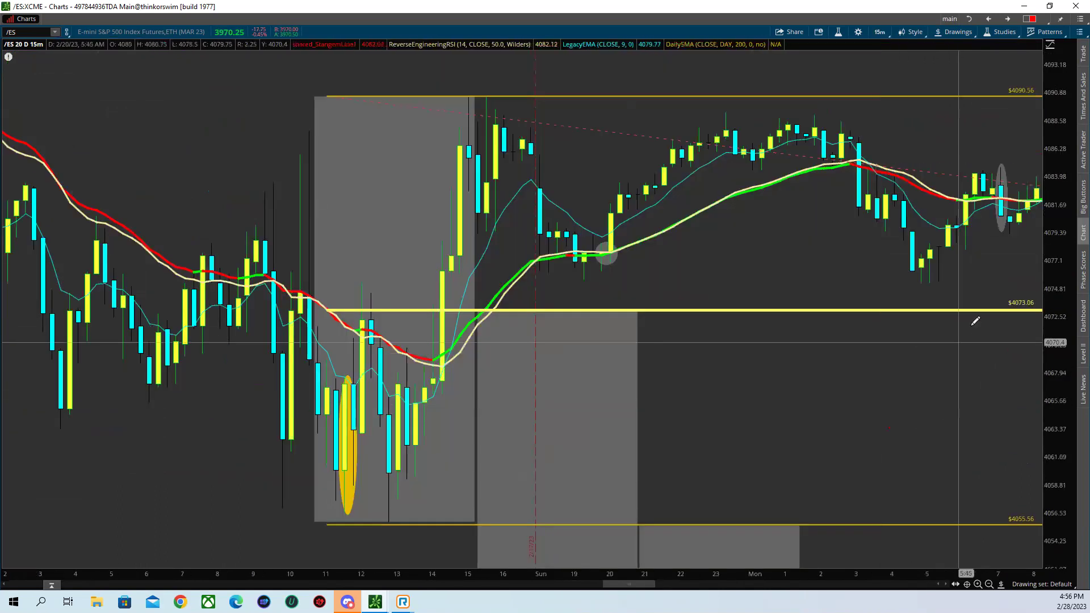
{"action": "left_click_drag", "start_coordinate": [1054, 218], "coordinate": [1054, 250]}
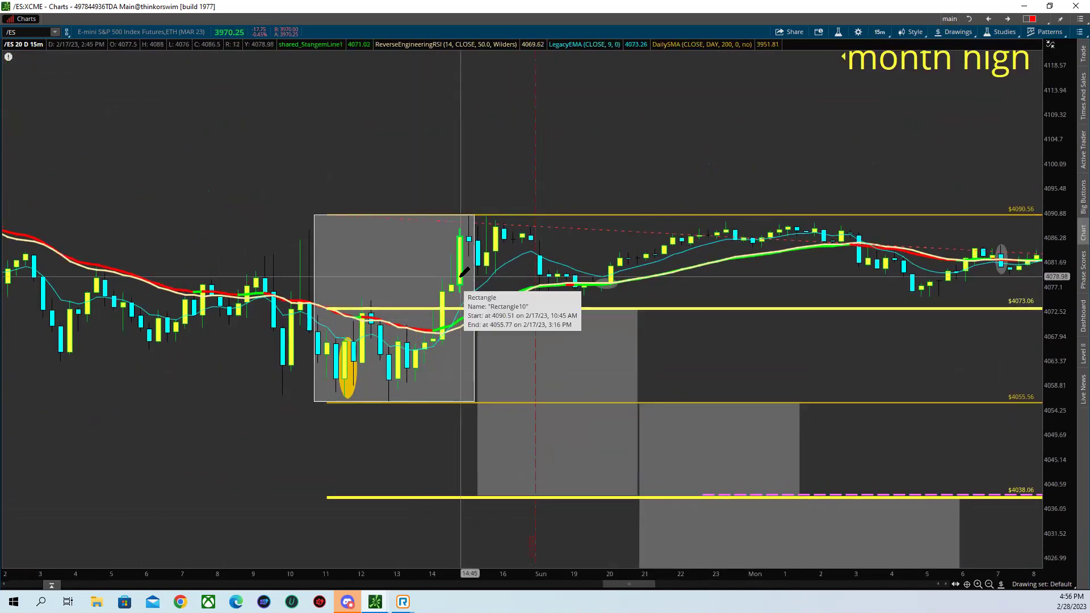
{"action": "left_click", "coordinate": [970, 35]}
{"action": "mouse_move", "coordinate": [940, 107]}
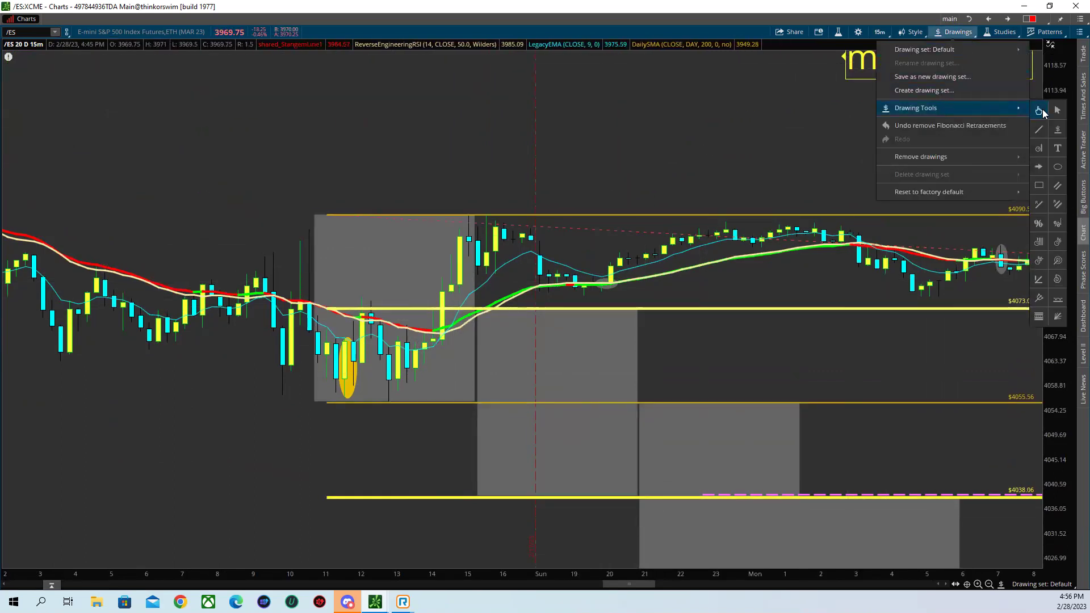
{"action": "left_click", "coordinate": [1040, 225]}
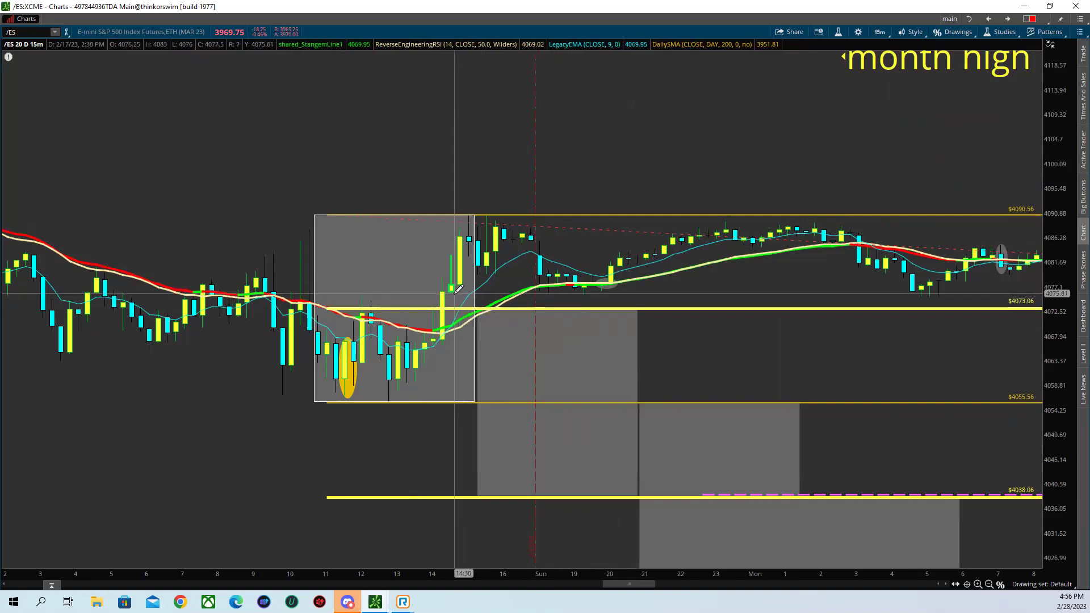
{"action": "left_click_drag", "start_coordinate": [452, 294], "coordinate": [592, 229]}
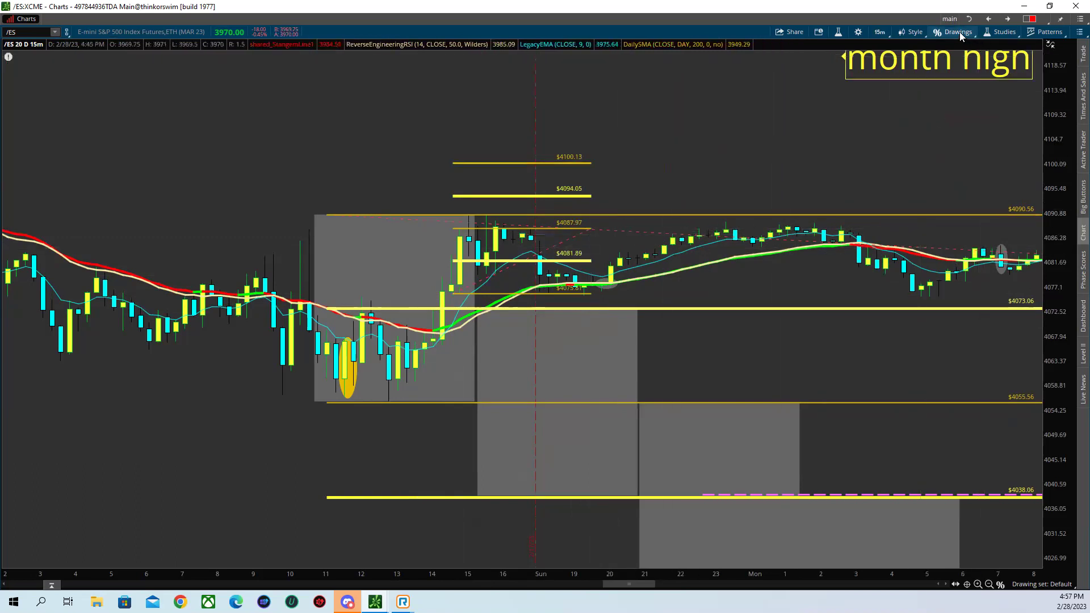
{"action": "left_click", "coordinate": [460, 224]}
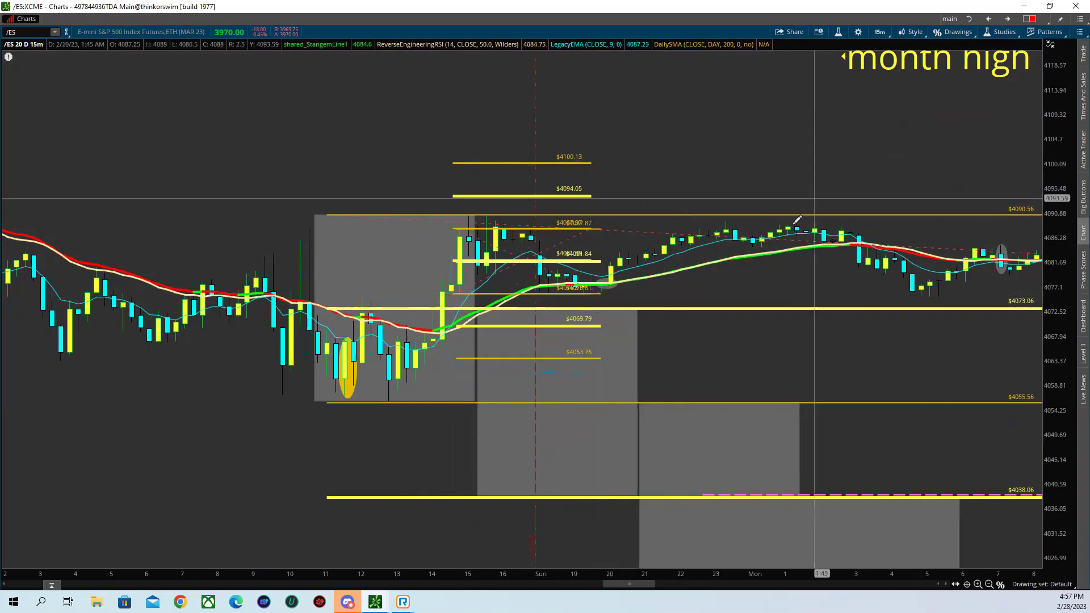
- Add three price levels from the February 17 2:45 PM bar at about 4094, 4082 and 4070
{"action": "left_click", "coordinate": [957, 33]}
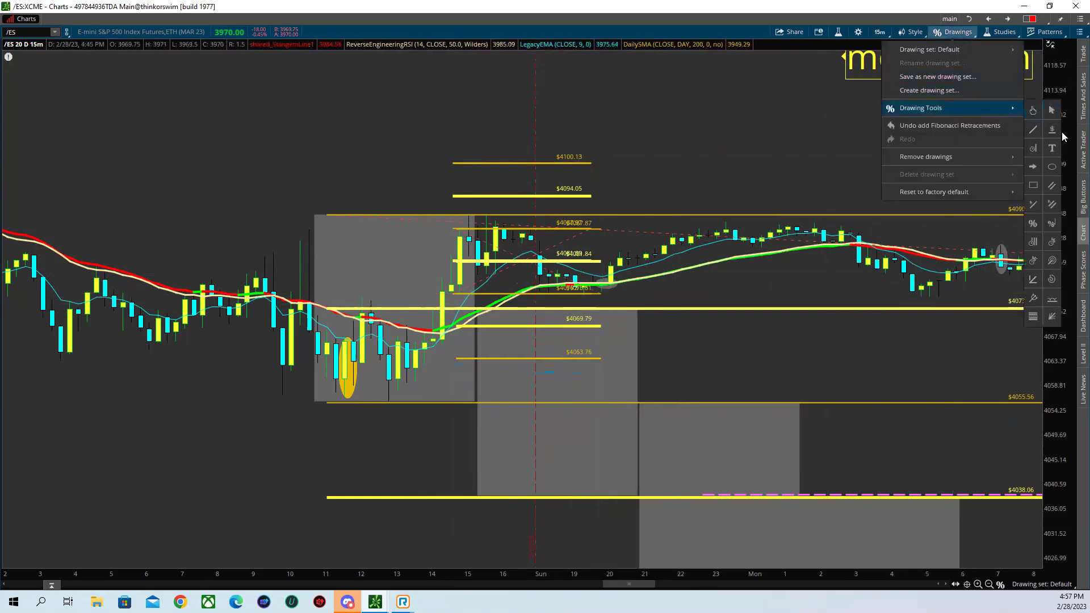
{"action": "left_click", "coordinate": [1052, 130]}
{"action": "left_click", "coordinate": [436, 197]}
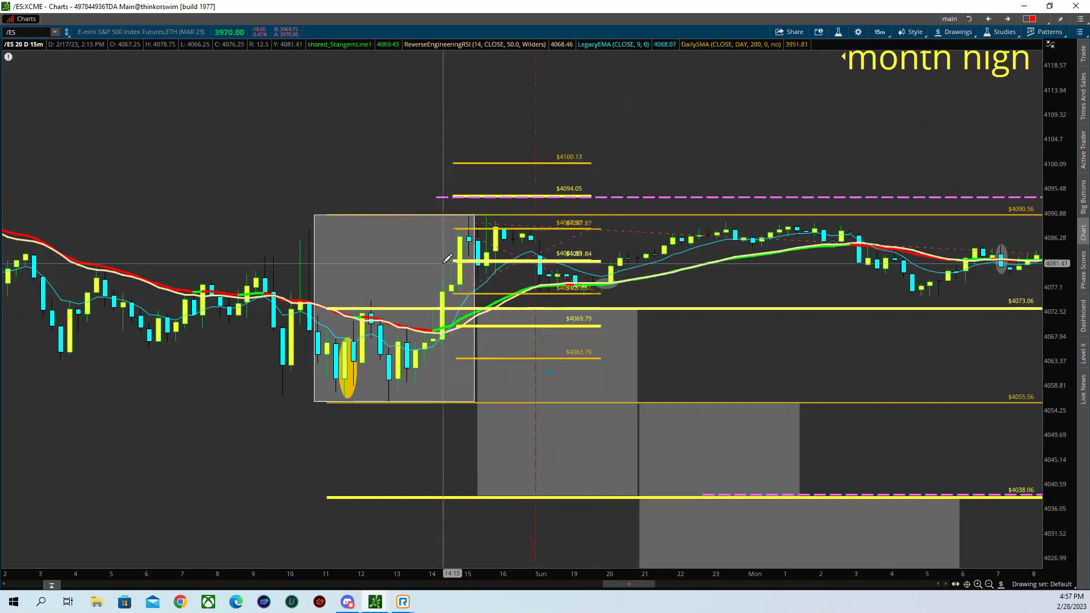
{"action": "left_click", "coordinate": [451, 325]}
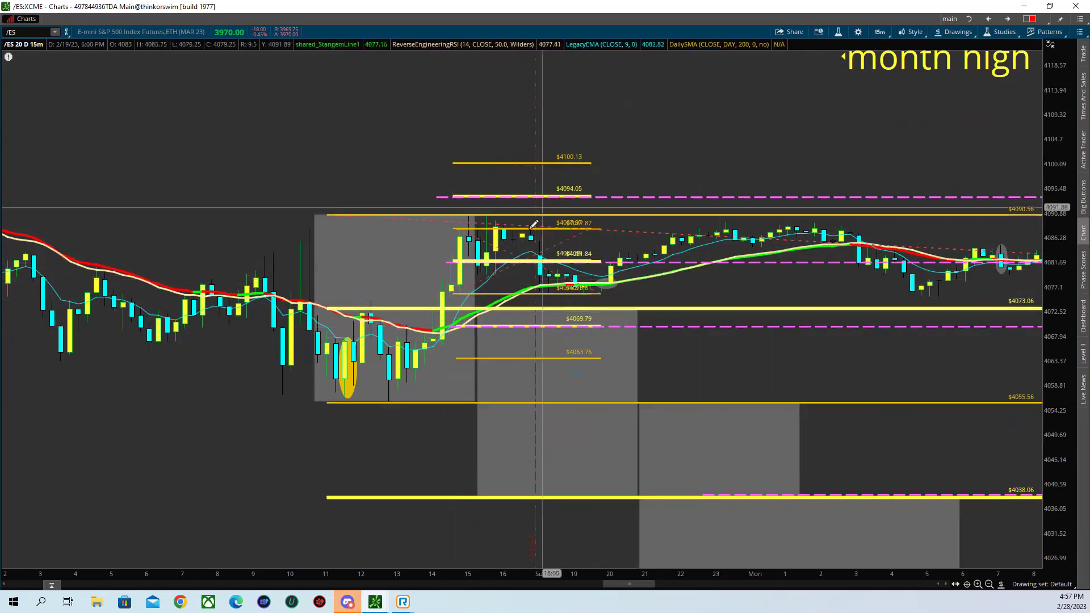
- Remove both Fibonacci retracements drawn over the February 17 2:45 PM bar
{"action": "right_click", "coordinate": [567, 162]}
{"action": "left_click", "coordinate": [612, 214]}
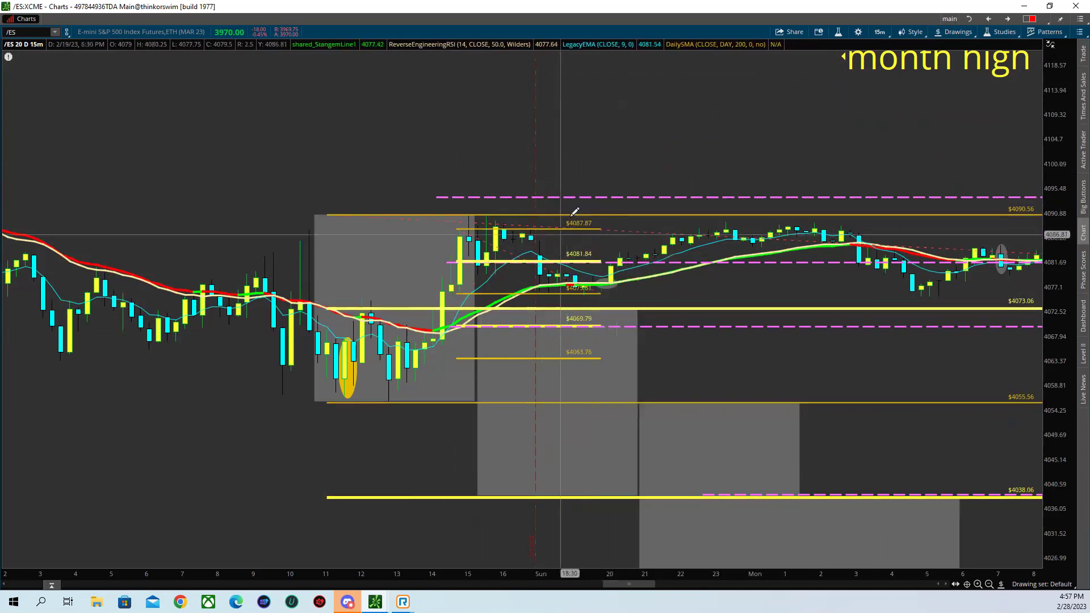
{"action": "right_click", "coordinate": [557, 357]}
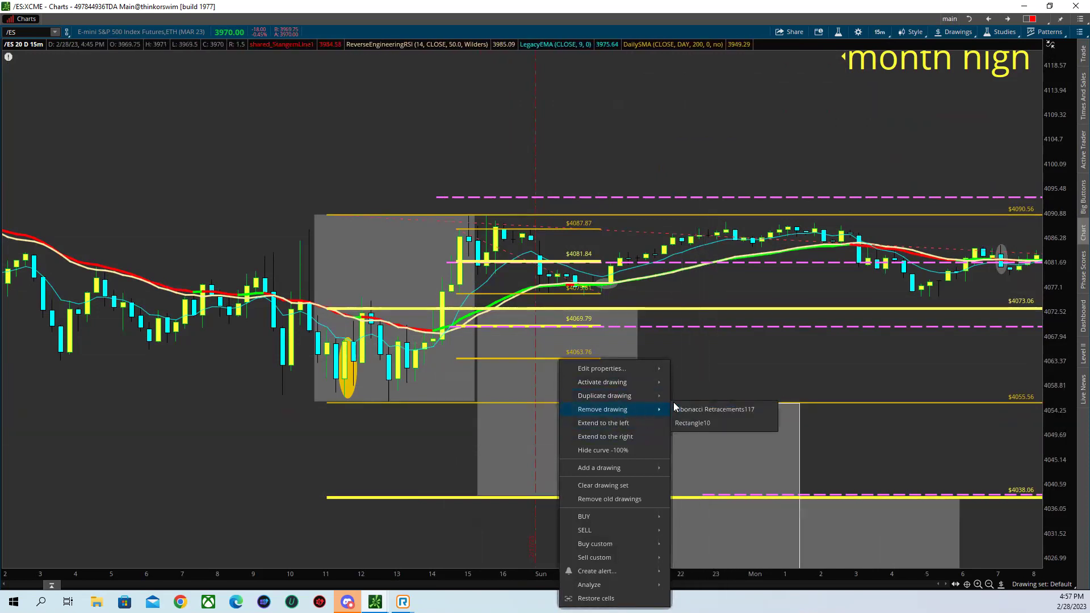
{"action": "left_click", "coordinate": [710, 409]}
- Examine how price from February 20 to 28 behaves around the dashed price levels
{"action": "scroll", "coordinate": [728, 352], "scroll_direction": "down", "scroll_amount": 3}
{"action": "scroll", "coordinate": [729, 352], "scroll_direction": "down", "scroll_amount": 10}
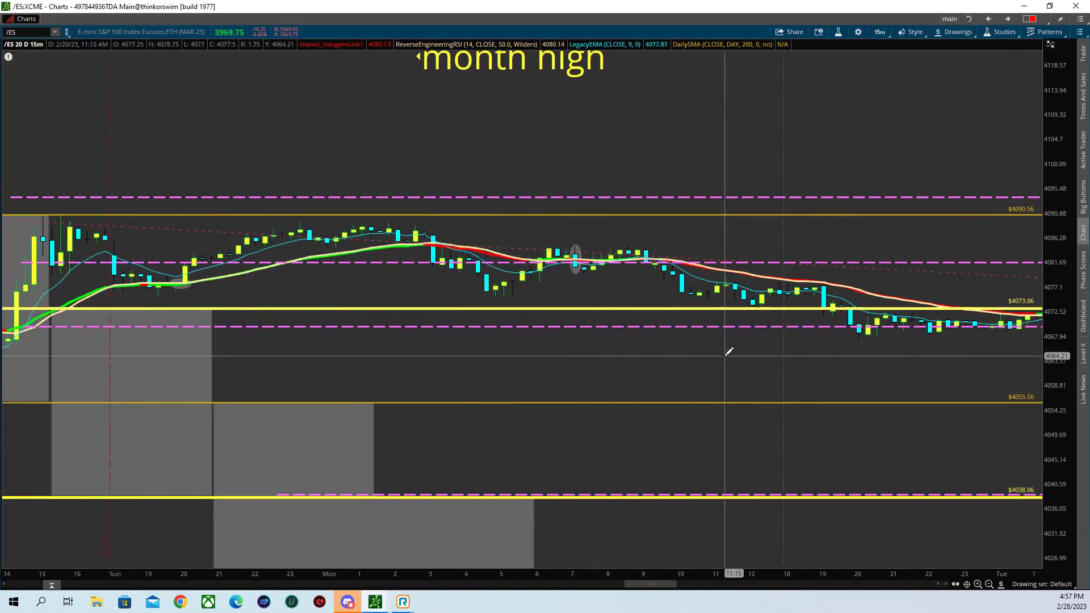
{"action": "scroll", "coordinate": [725, 355], "scroll_direction": "down", "scroll_amount": 6}
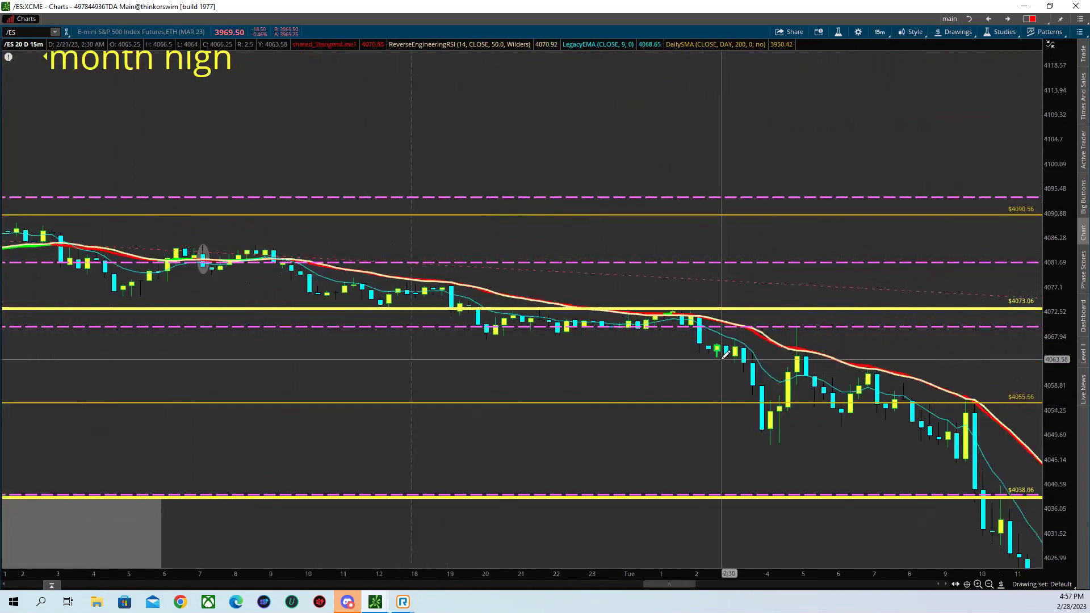
{"action": "scroll", "coordinate": [709, 330], "scroll_direction": "down", "scroll_amount": 6}
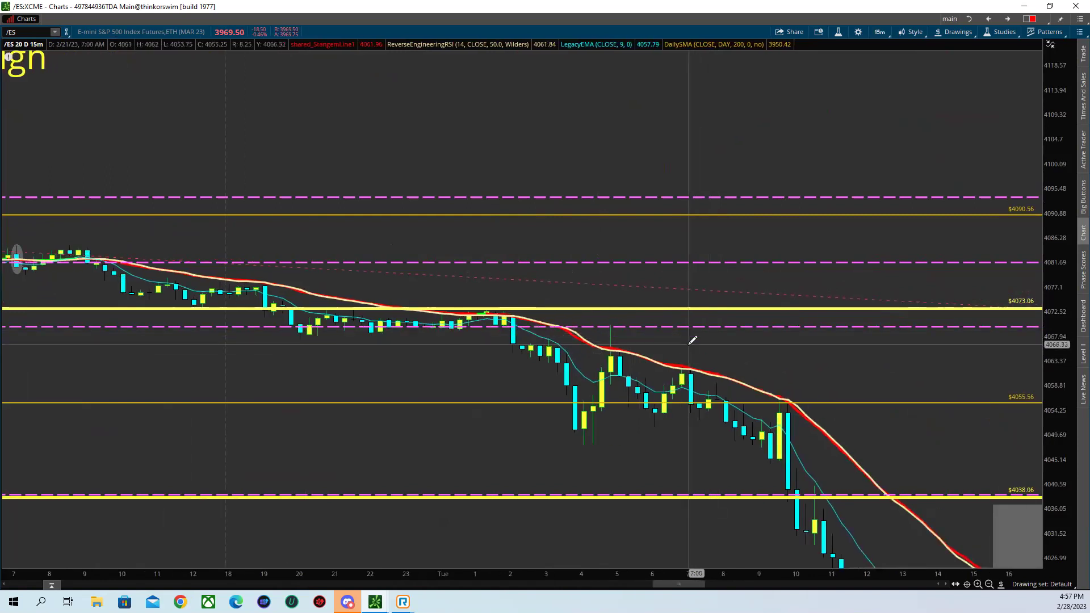
{"action": "scroll", "coordinate": [647, 340], "scroll_direction": "down", "scroll_amount": 3}
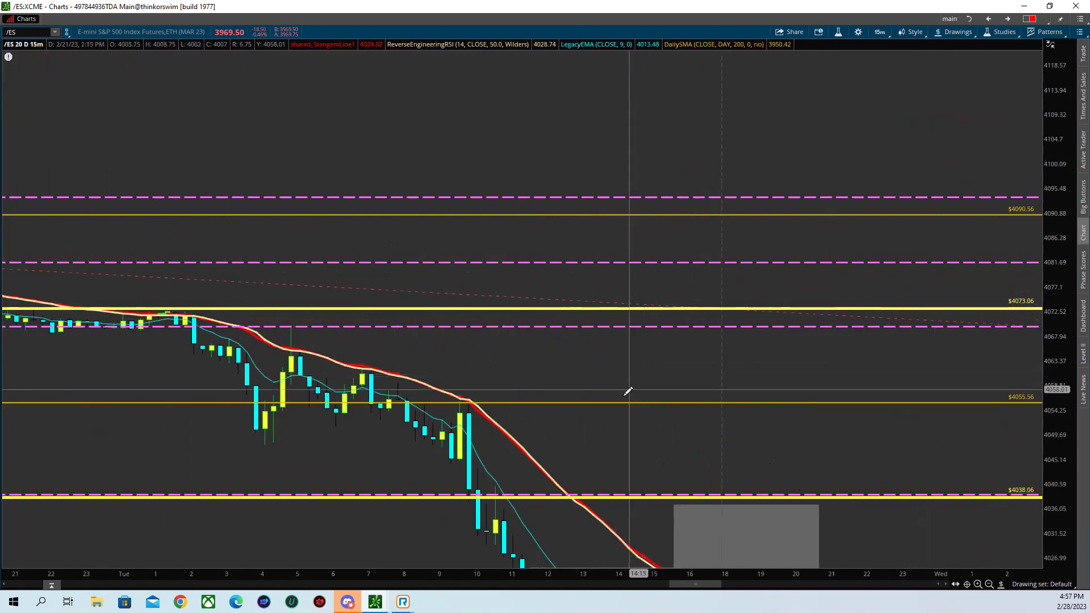
{"action": "scroll", "coordinate": [537, 575], "scroll_direction": "down", "scroll_amount": 1}
{"action": "left_click_drag", "start_coordinate": [536, 575], "coordinate": [511, 575]}
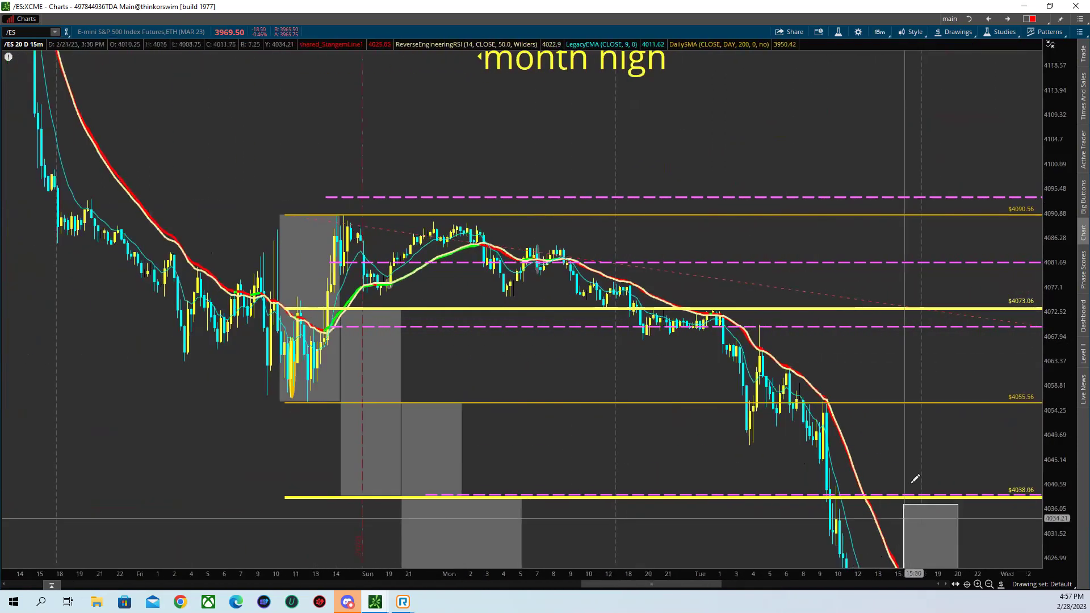
{"action": "scroll", "coordinate": [797, 390], "scroll_direction": "down", "scroll_amount": 4}
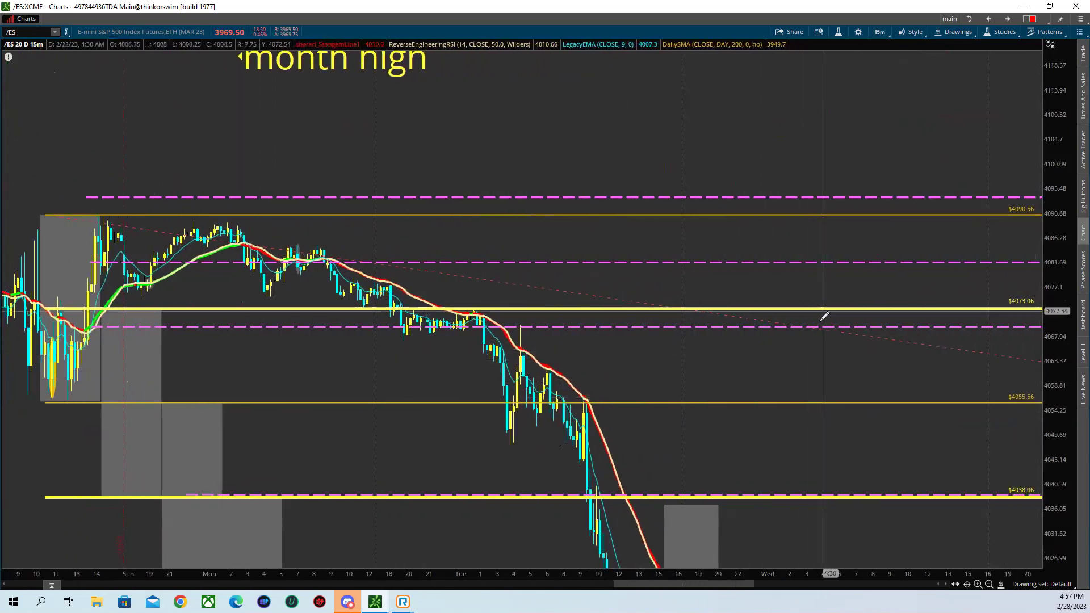
{"action": "right_click", "coordinate": [879, 186]}
{"action": "left_click", "coordinate": [902, 190]}
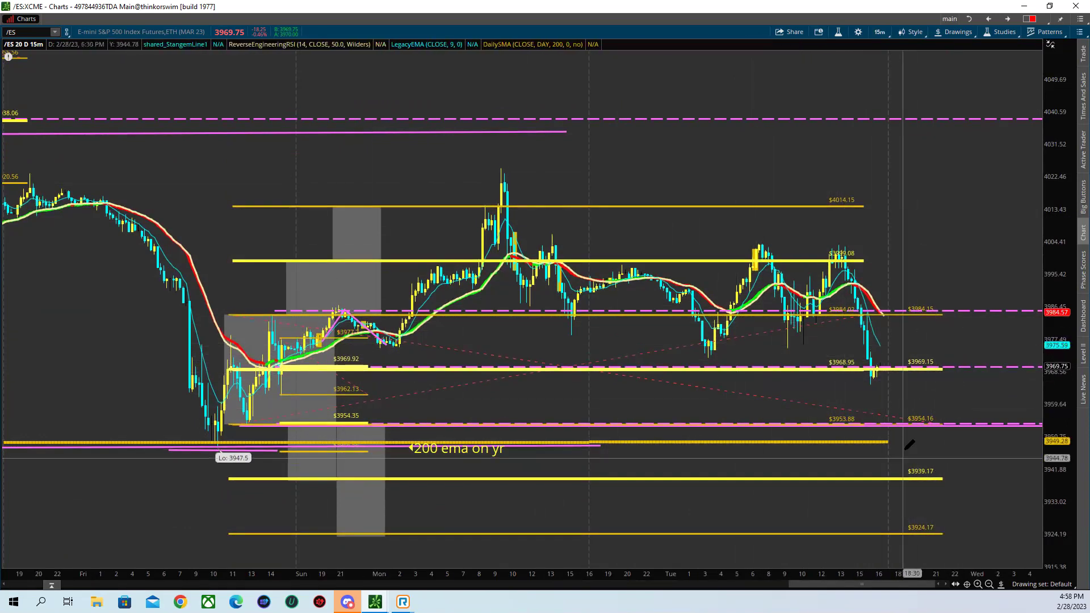
- Remove the rising magenta swing lines leading from the February 13 low up to the February 14 high
{"action": "left_click_drag", "start_coordinate": [839, 574], "coordinate": [1039, 568]}
{"action": "left_click_drag", "start_coordinate": [872, 569], "coordinate": [854, 568]}
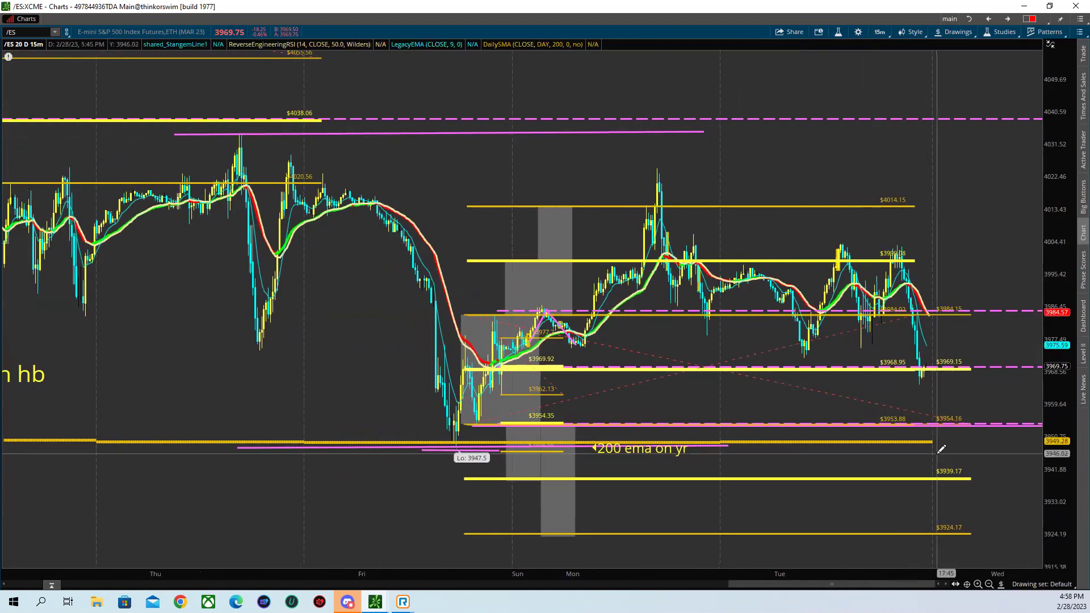
{"action": "left_click_drag", "start_coordinate": [755, 584], "coordinate": [818, 577]}
{"action": "left_click_drag", "start_coordinate": [1051, 154], "coordinate": [1051, 182]}
{"action": "left_click_drag", "start_coordinate": [726, 553], "coordinate": [494, 540]}
{"action": "left_click_drag", "start_coordinate": [1066, 121], "coordinate": [1006, 462]}
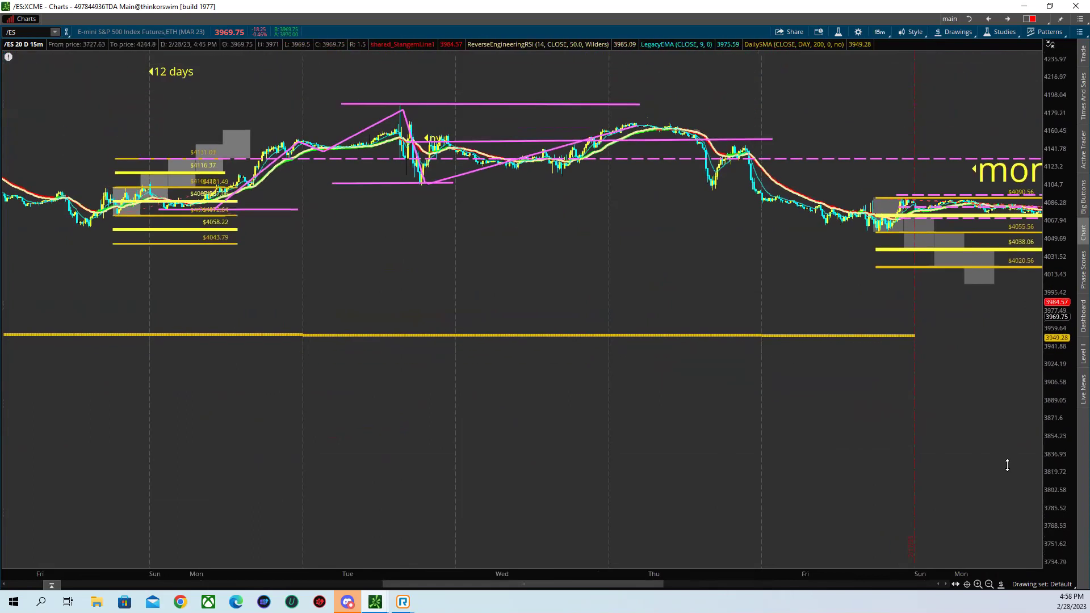
{"action": "left_click_drag", "start_coordinate": [66, 72], "coordinate": [693, 238]}
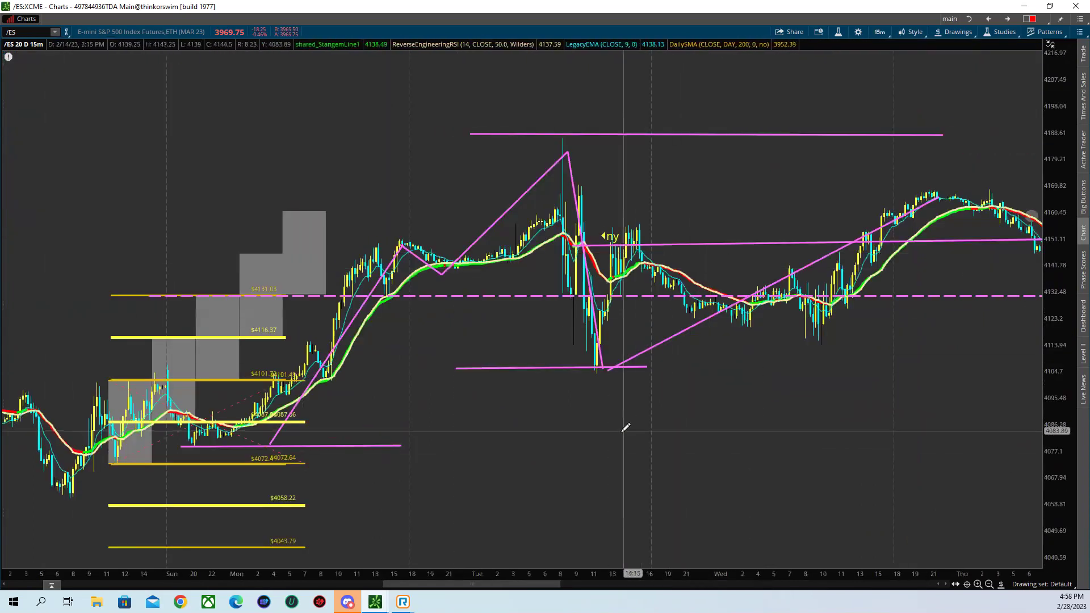
{"action": "right_click", "coordinate": [563, 204]}
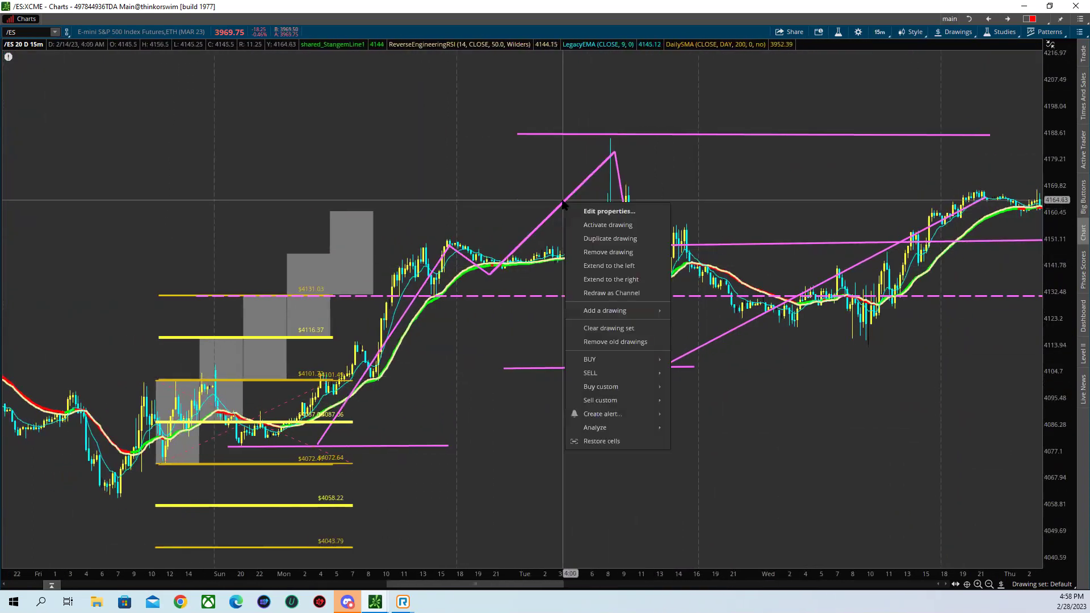
{"action": "left_click", "coordinate": [596, 252]}
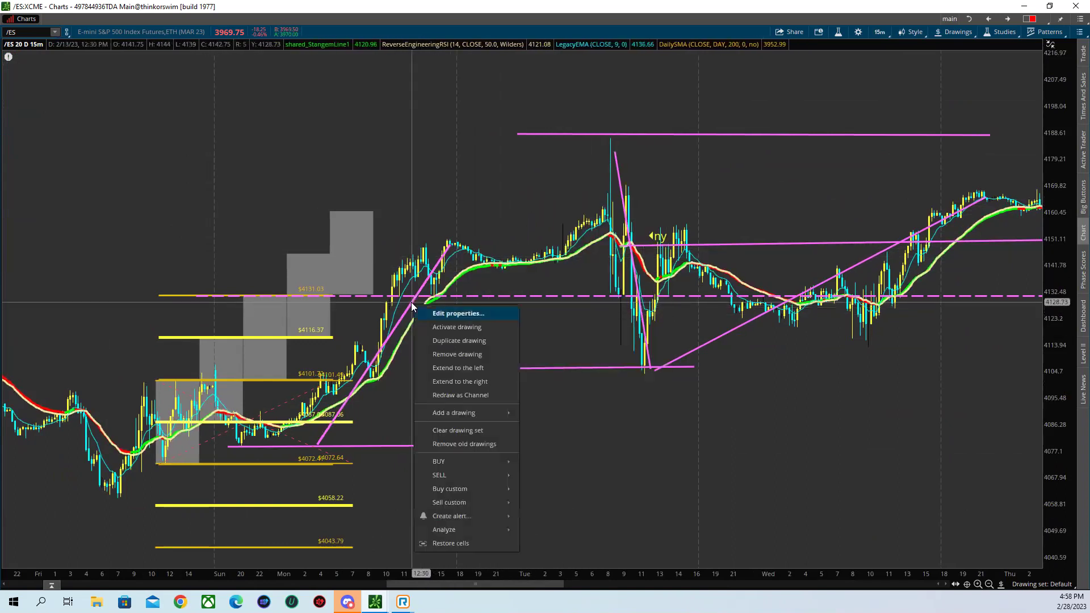
{"action": "left_click", "coordinate": [454, 353]}
- Remove the horizontal magenta line under the February 14 low near 4106 and the rising swing line starting from that low
{"action": "right_click", "coordinate": [561, 368]}
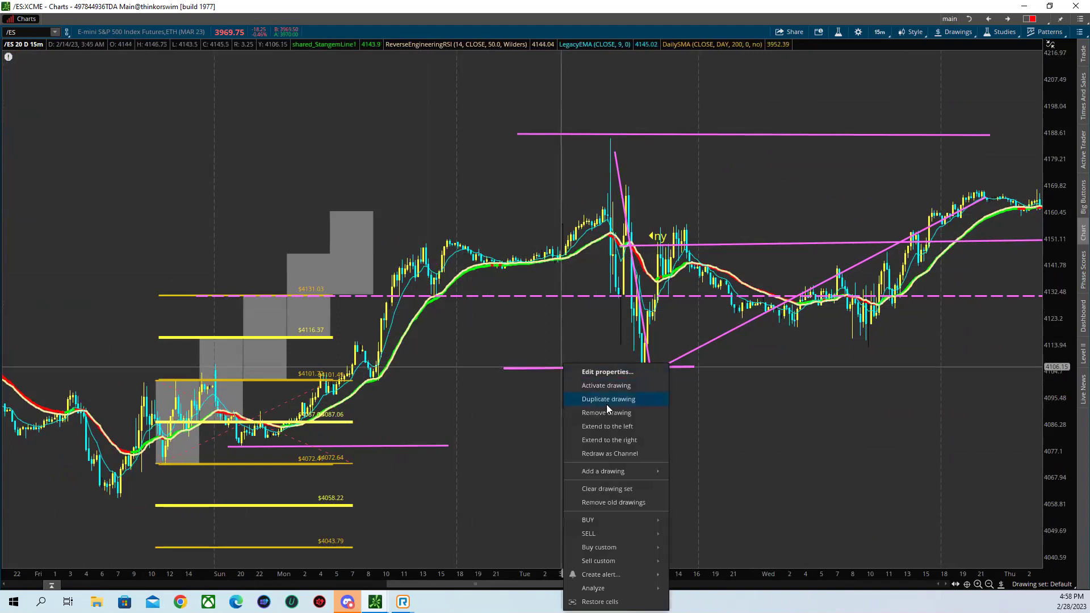
{"action": "left_click", "coordinate": [607, 412]}
{"action": "right_click", "coordinate": [701, 346]}
{"action": "left_click", "coordinate": [729, 387]}
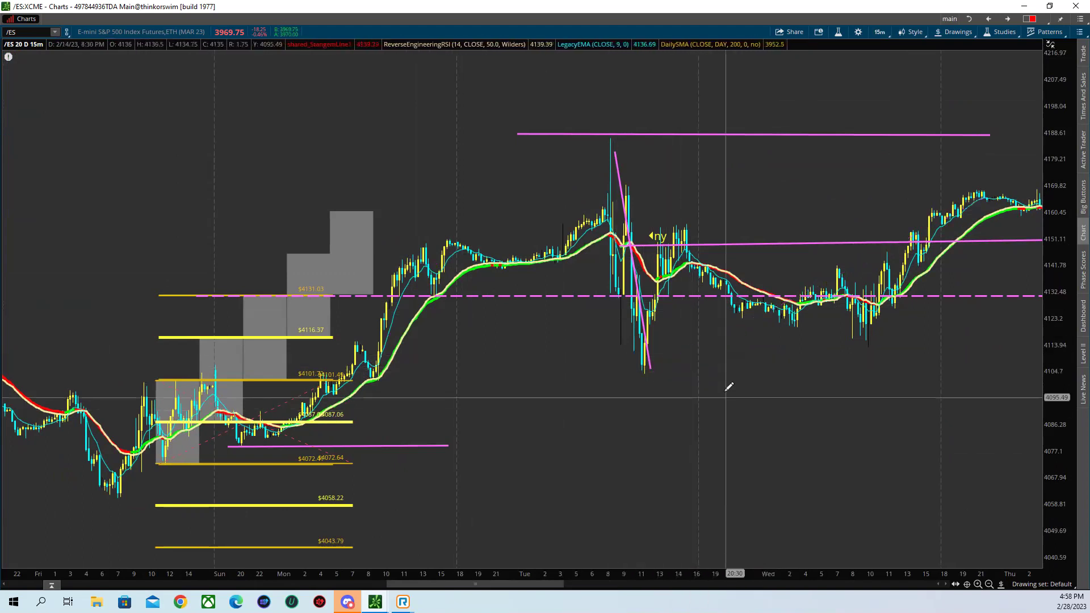
- Remove the three remaining near-horizontal magenta lines at about 4148, 4188 and 4079 around February 13 to 15
{"action": "right_click", "coordinate": [770, 246]}
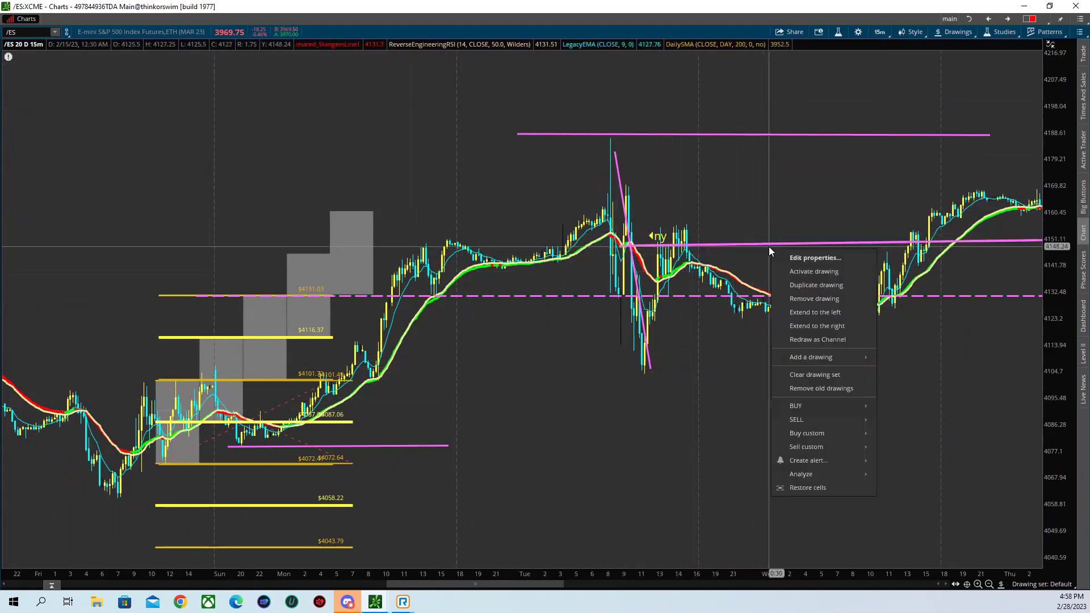
{"action": "left_click", "coordinate": [808, 298]}
{"action": "right_click", "coordinate": [806, 134]}
{"action": "left_click", "coordinate": [822, 167]}
{"action": "right_click", "coordinate": [370, 447]}
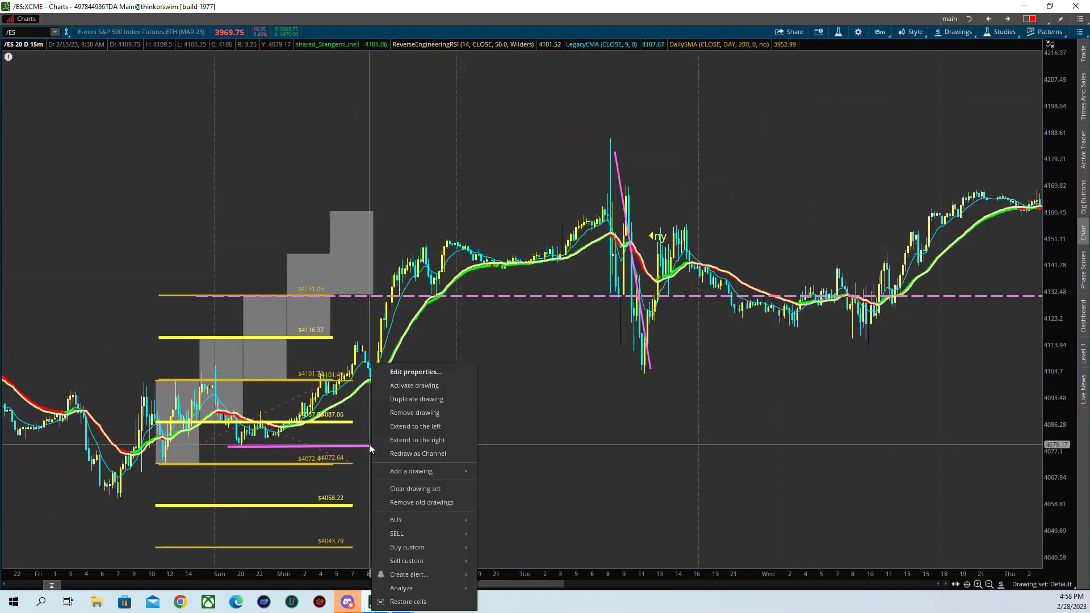
{"action": "left_click", "coordinate": [424, 414]}
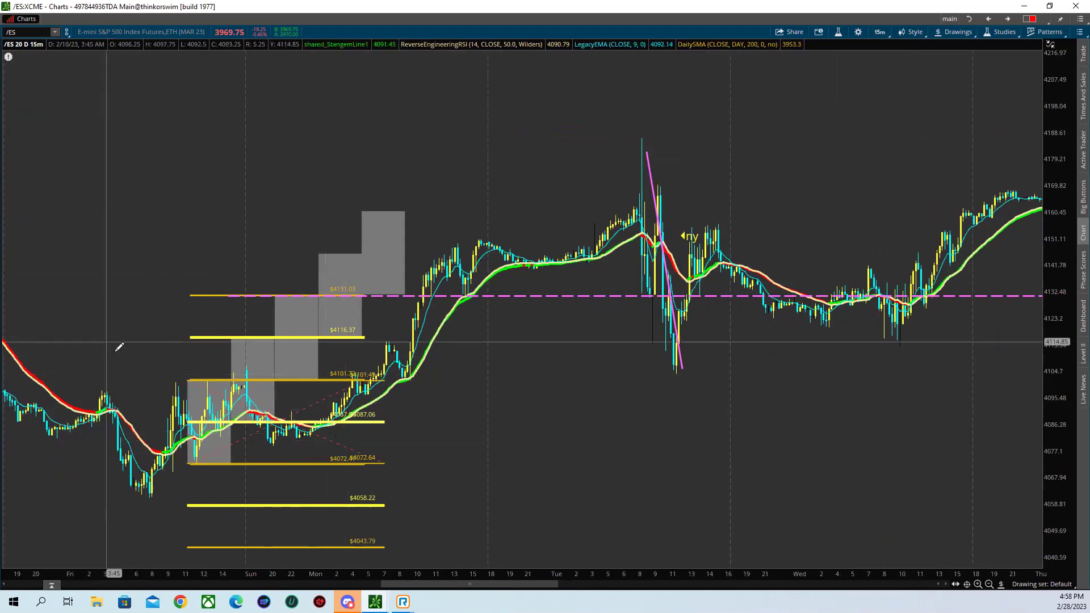
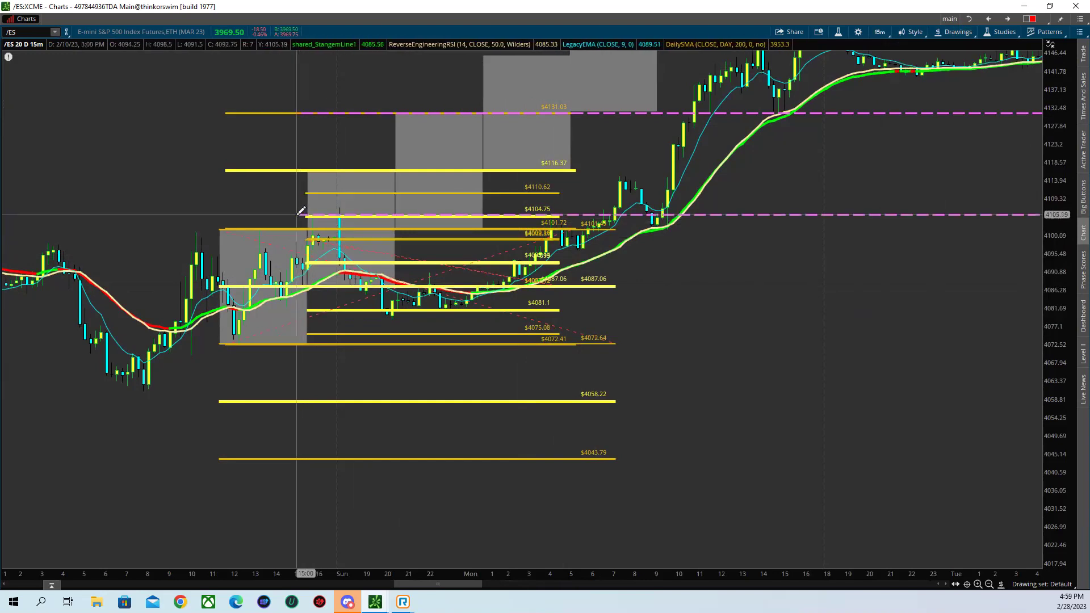
- Add price levels at about 4093 and 4081 from the February 10 3:30 PM bar, and remove both Fibonacci retracements there
{"action": "left_click", "coordinate": [308, 264]}
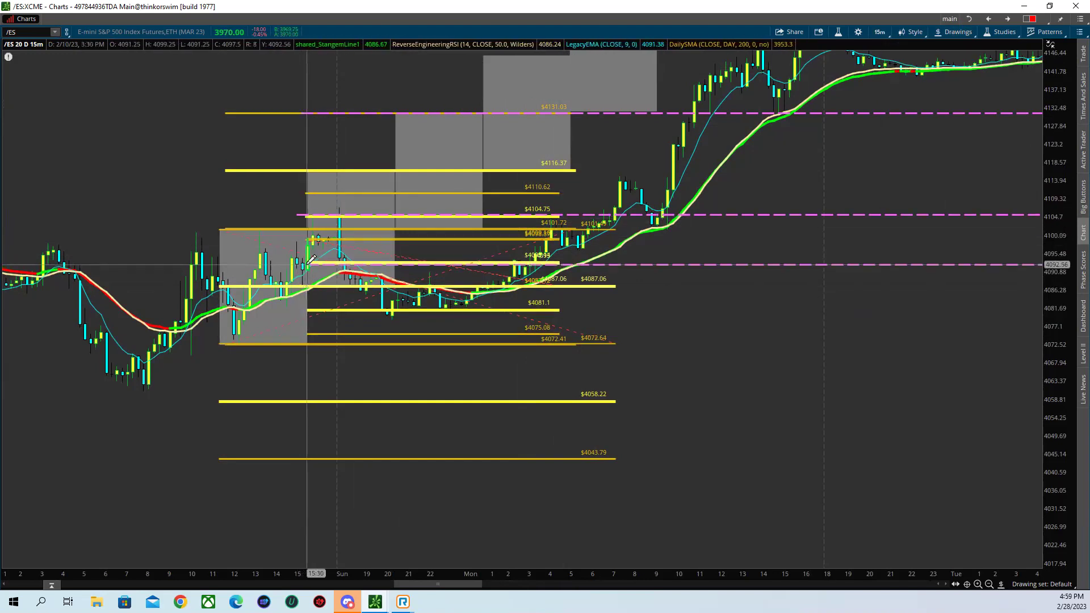
{"action": "left_click", "coordinate": [308, 310]}
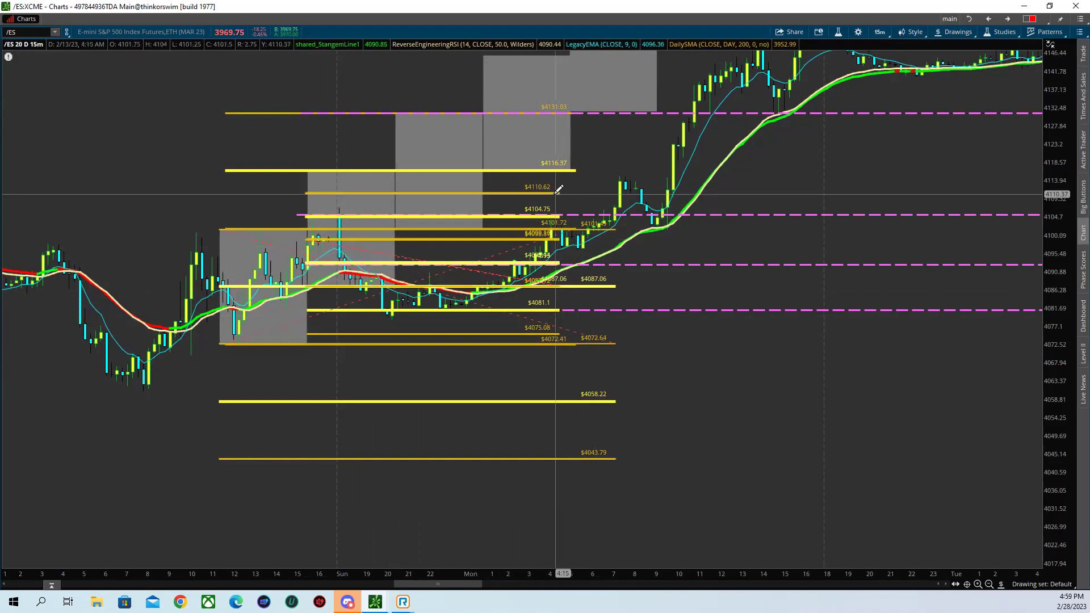
{"action": "right_click", "coordinate": [557, 200]}
{"action": "left_click", "coordinate": [589, 249]}
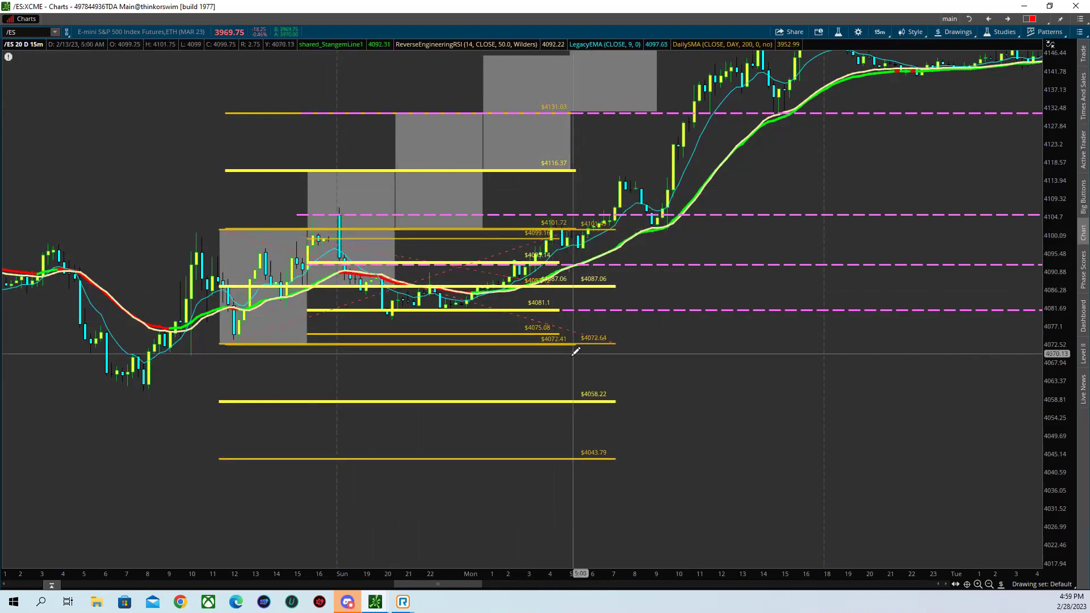
{"action": "right_click", "coordinate": [549, 328]}
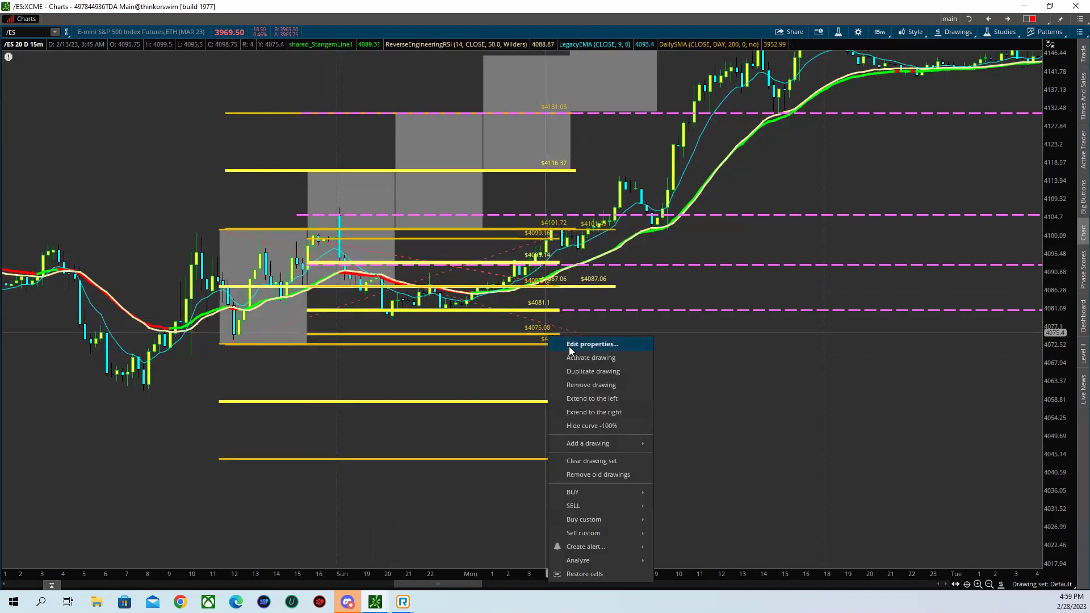
{"action": "left_click", "coordinate": [593, 387]}
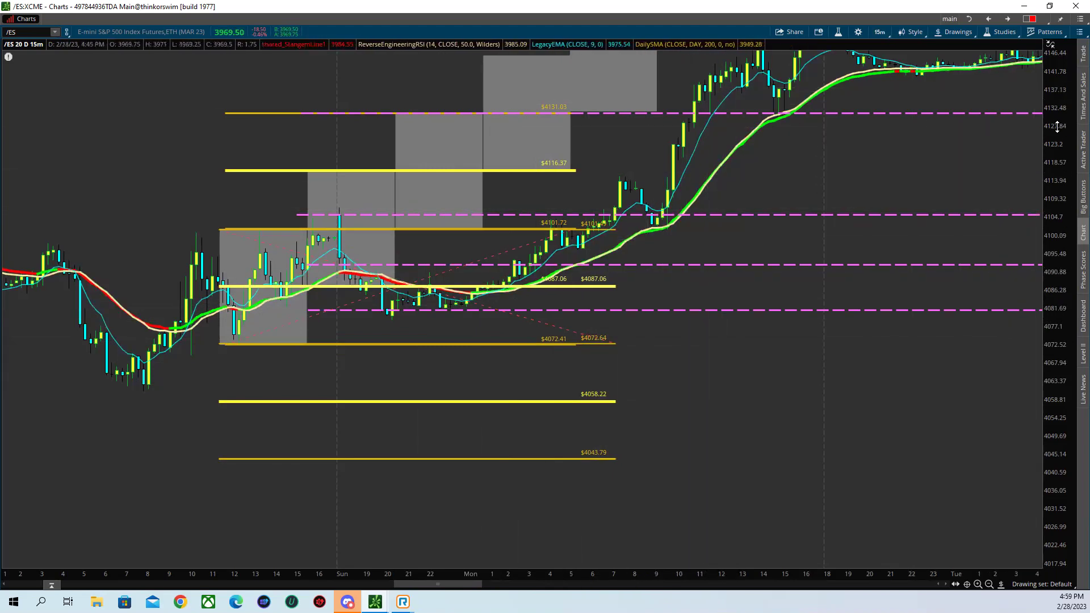
- Remove the dashed magenta price level at about 4131
{"action": "left_click_drag", "start_coordinate": [1057, 126], "coordinate": [1057, 149]}
{"action": "left_click_drag", "start_coordinate": [763, 567], "coordinate": [844, 172]}
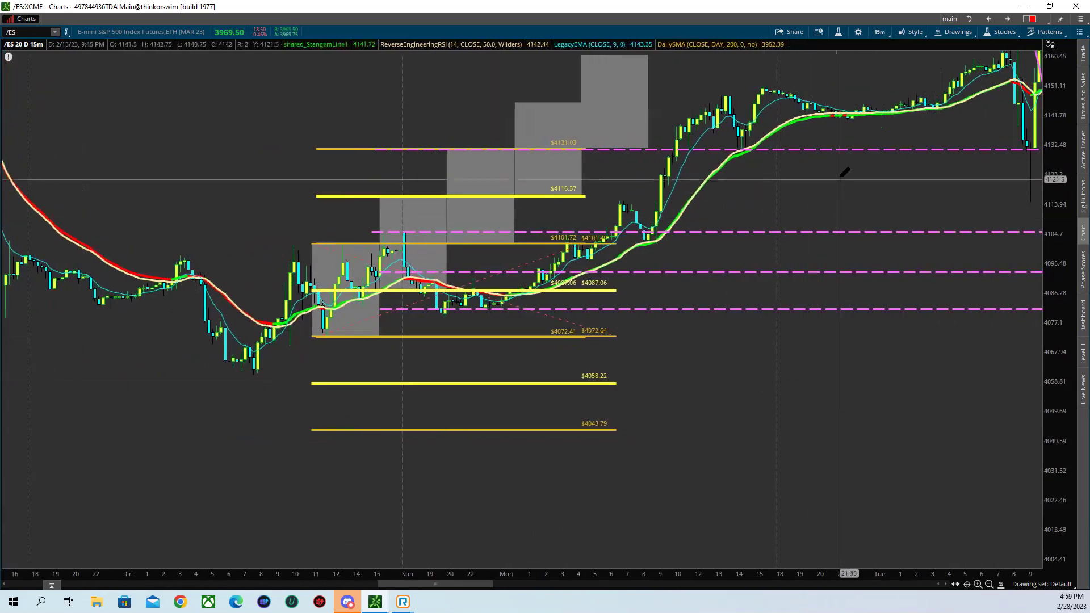
{"action": "right_click", "coordinate": [844, 149]}
{"action": "left_click", "coordinate": [887, 203]}
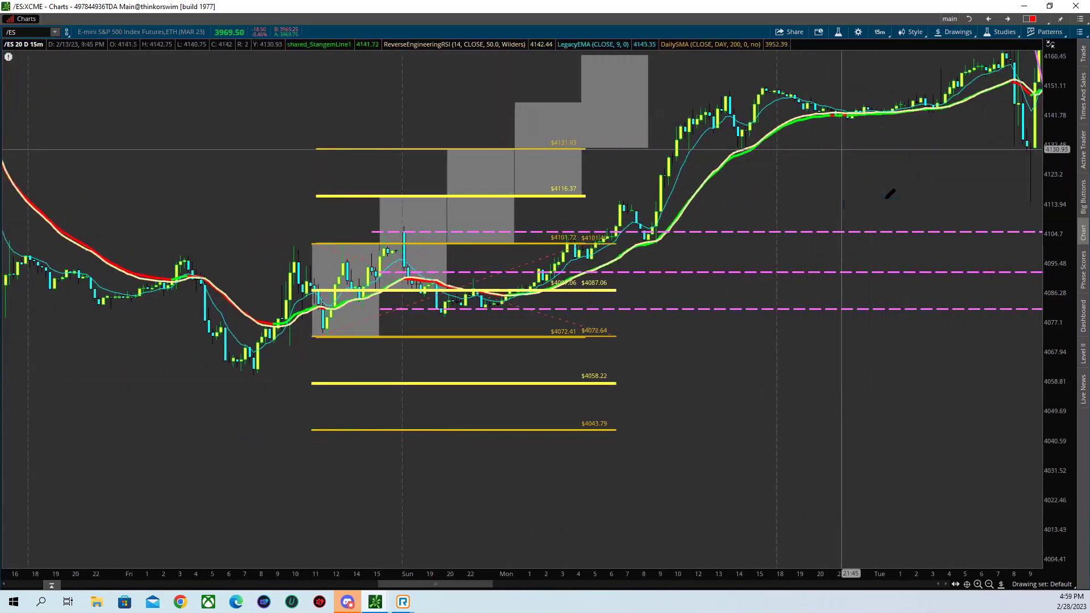
- Remove the falling magenta swing line from the February 14 high to its low
{"action": "scroll", "coordinate": [889, 208], "scroll_direction": "down", "scroll_amount": 3}
{"action": "scroll", "coordinate": [896, 210], "scroll_direction": "down", "scroll_amount": 3}
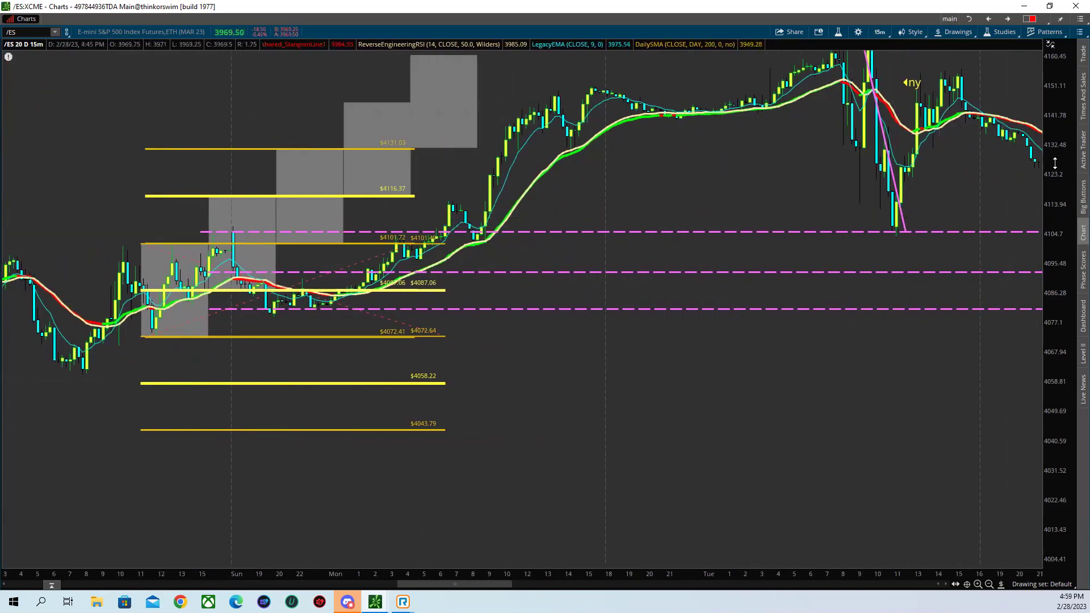
{"action": "scroll", "coordinate": [844, 241], "scroll_direction": "down", "scroll_amount": 2}
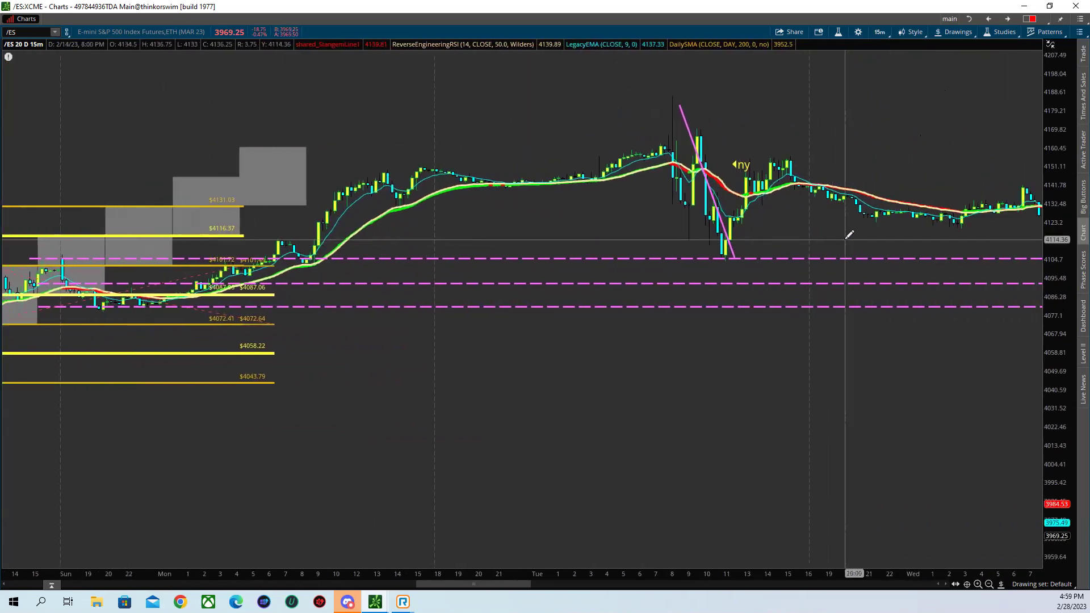
{"action": "right_click", "coordinate": [685, 122]}
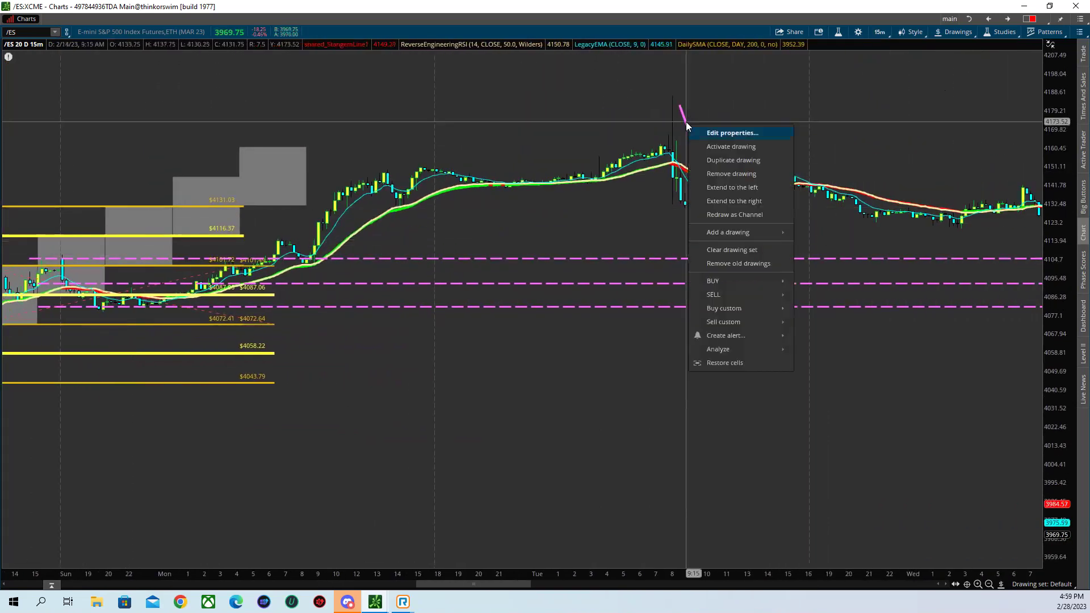
{"action": "left_click", "coordinate": [728, 188]}
- Examine how price from February 13 to 17 behaves around the three dashed levels near 4105, 4093 and 4081
{"action": "scroll", "coordinate": [757, 277], "scroll_direction": "down", "scroll_amount": 4}
{"action": "scroll", "coordinate": [761, 284], "scroll_direction": "down", "scroll_amount": 3}
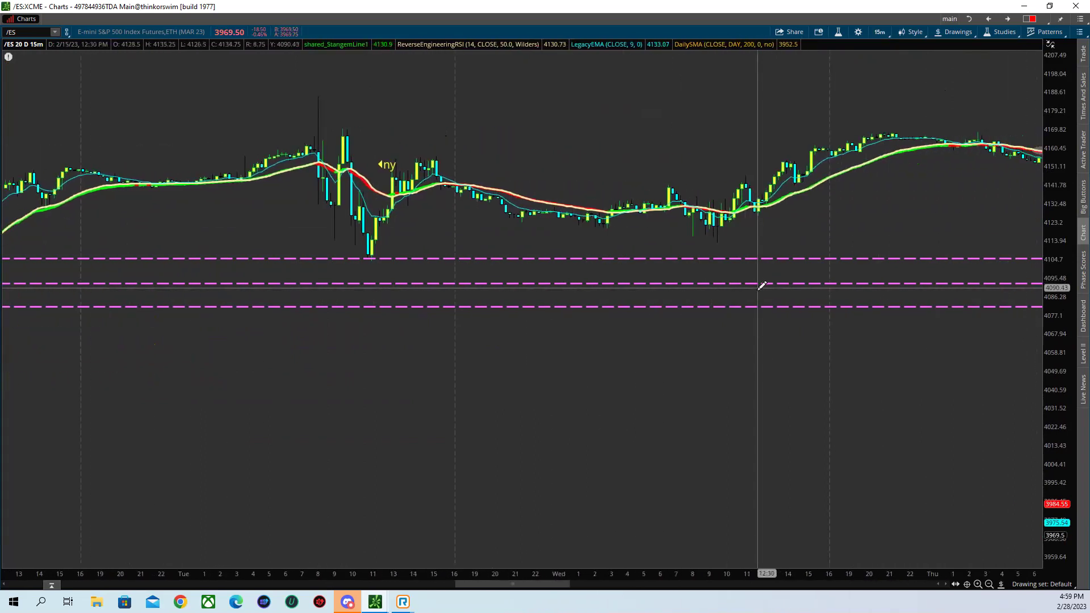
{"action": "left_click_drag", "start_coordinate": [673, 576], "coordinate": [767, 575]}
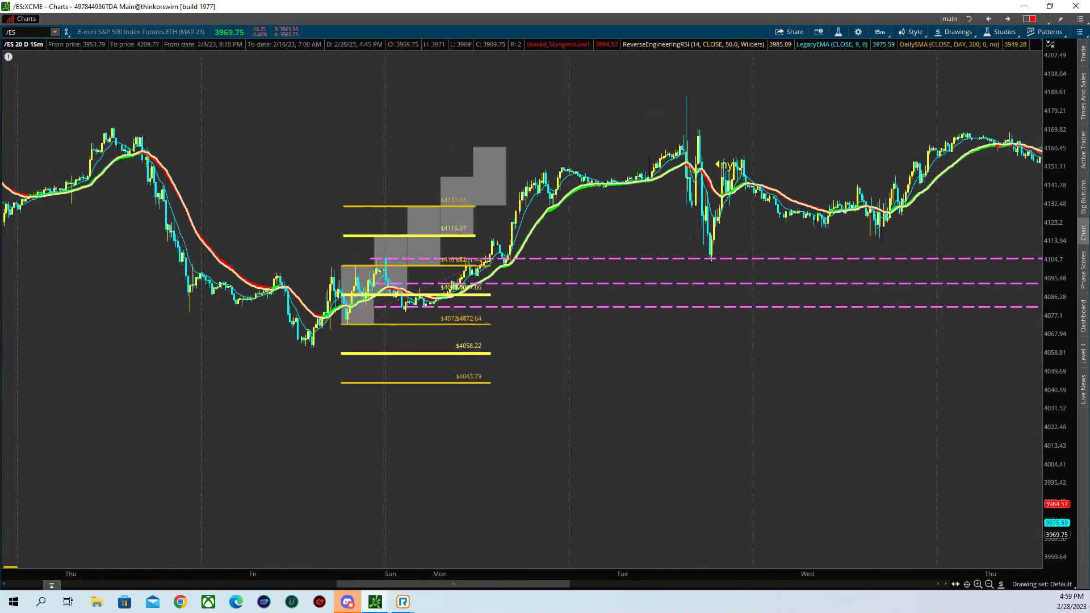
{"action": "scroll", "coordinate": [780, 445], "scroll_direction": "down", "scroll_amount": 1}
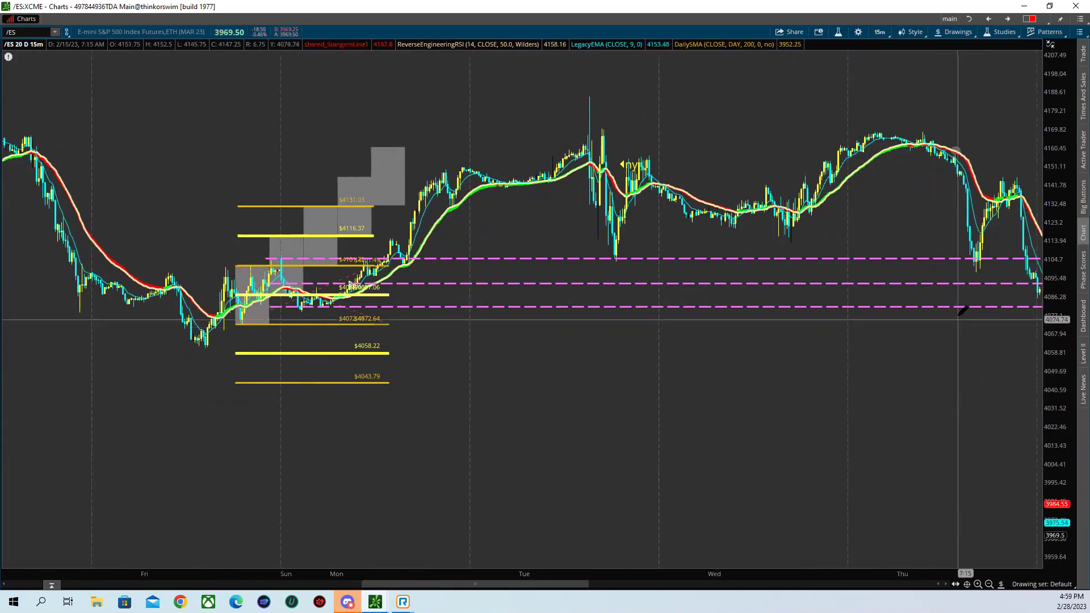
{"action": "scroll", "coordinate": [969, 261], "scroll_direction": "down", "scroll_amount": 2}
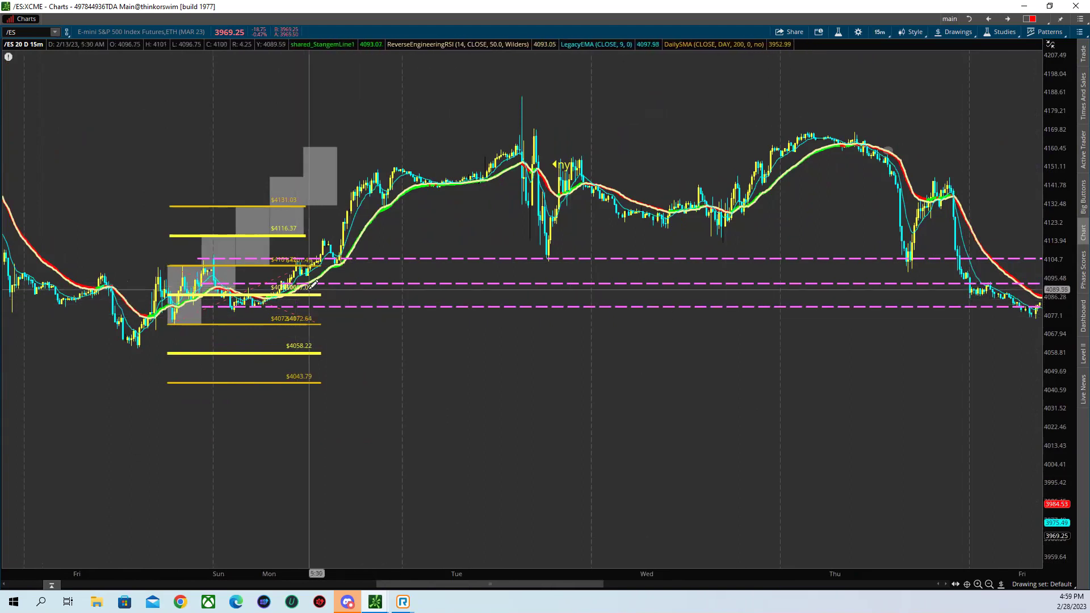
{"action": "mouse_move", "coordinate": [313, 290]}
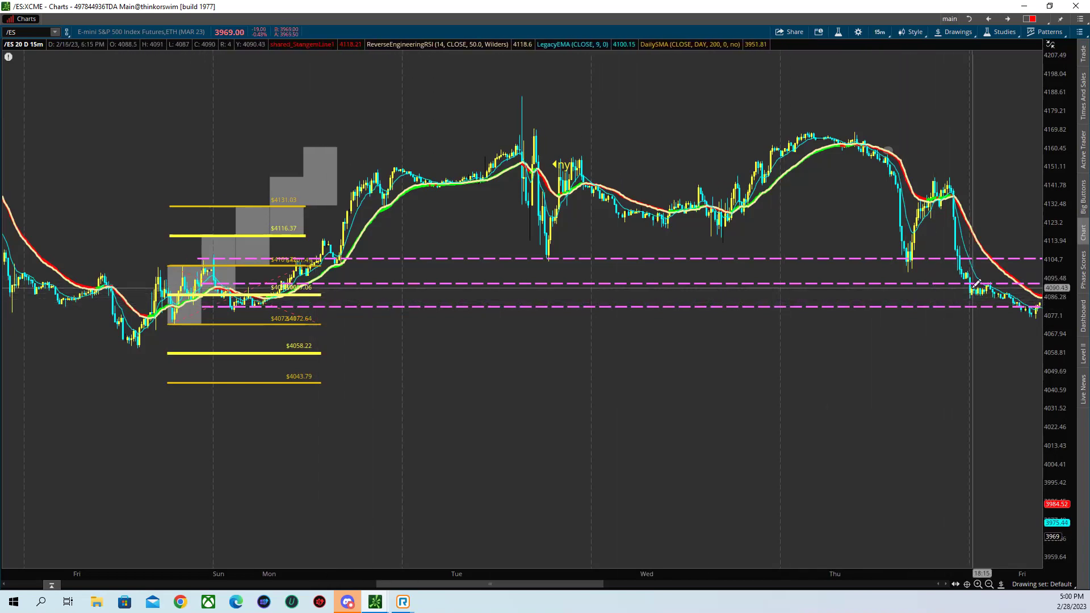
{"action": "scroll", "coordinate": [976, 284], "scroll_direction": "down", "scroll_amount": 5}
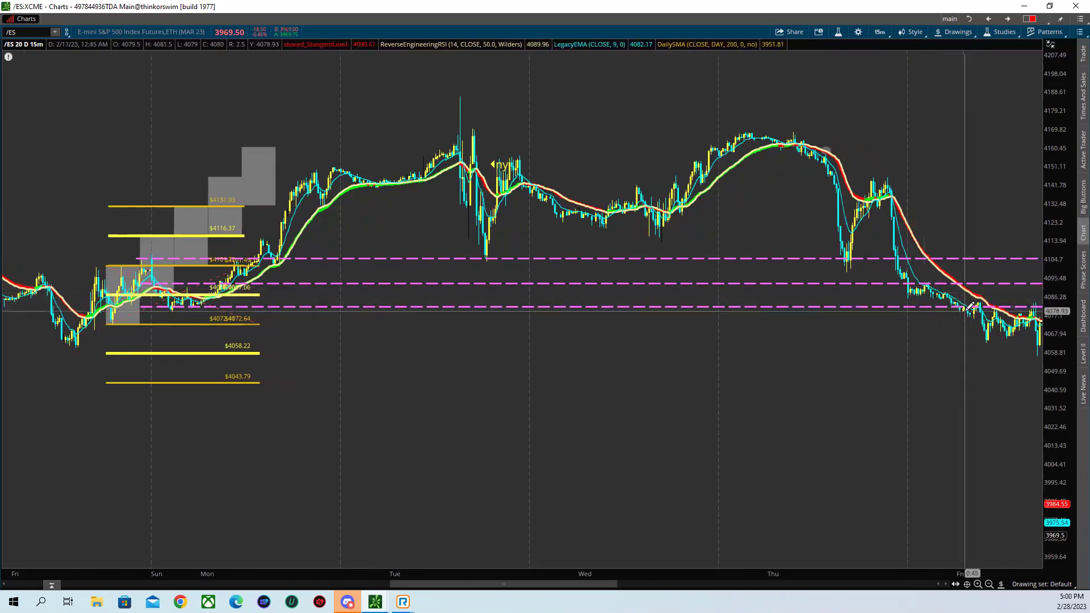
{"action": "scroll", "coordinate": [959, 312], "scroll_direction": "down", "scroll_amount": 2}
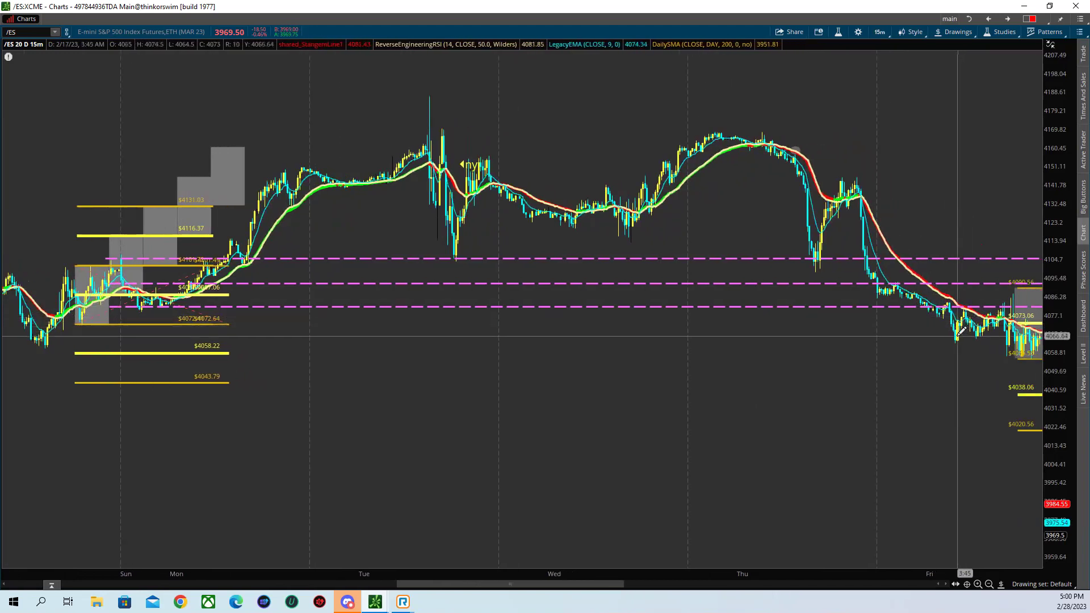
{"action": "scroll", "coordinate": [873, 328], "scroll_direction": "down", "scroll_amount": 4}
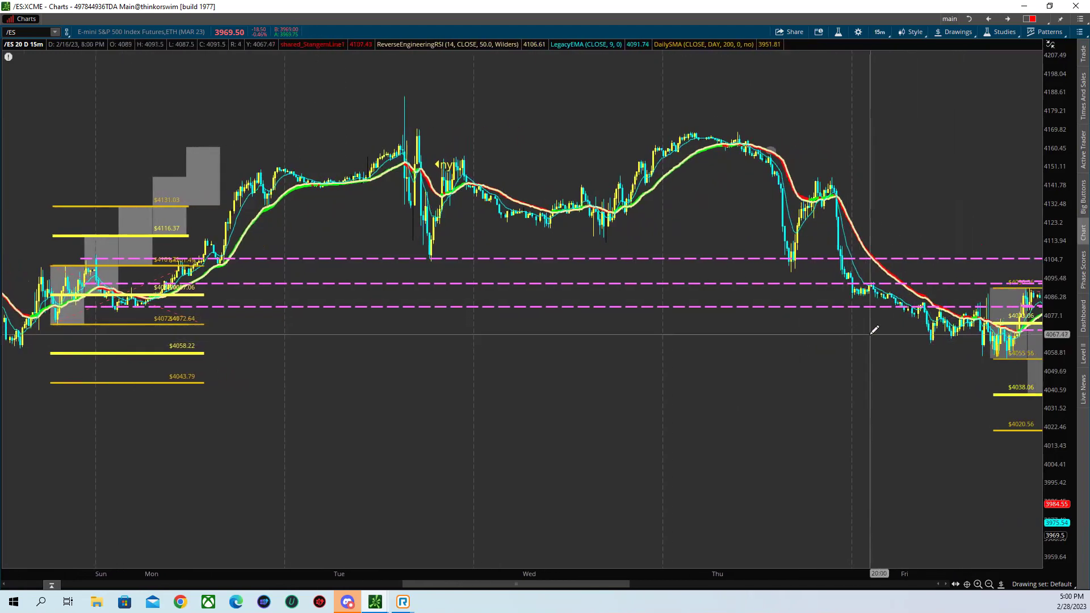
{"action": "scroll", "coordinate": [873, 328], "scroll_direction": "down", "scroll_amount": 6}
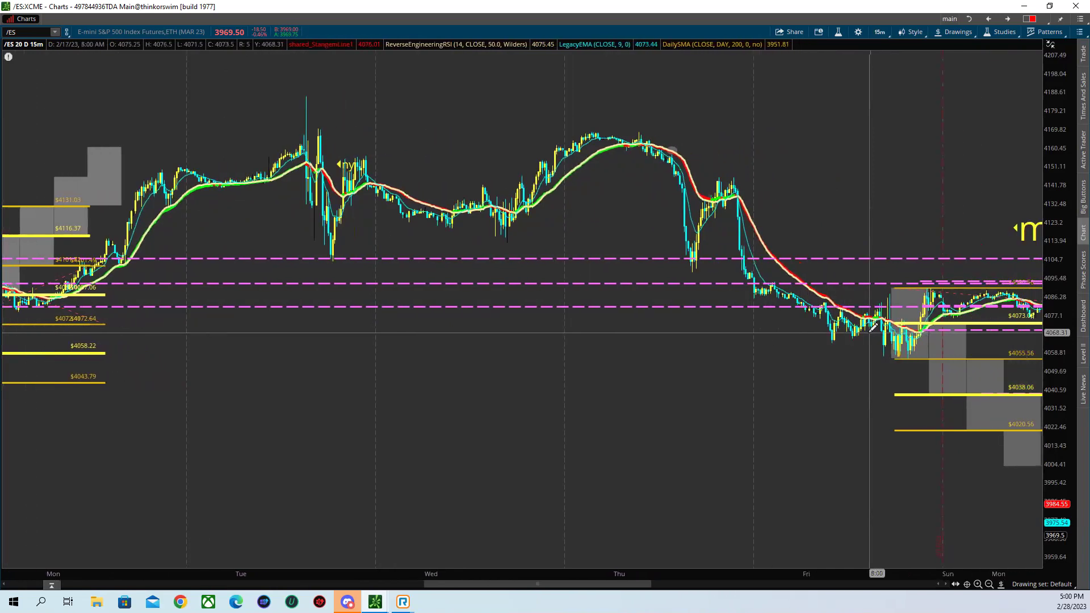
{"action": "scroll", "coordinate": [873, 328], "scroll_direction": "up", "scroll_amount": 6}
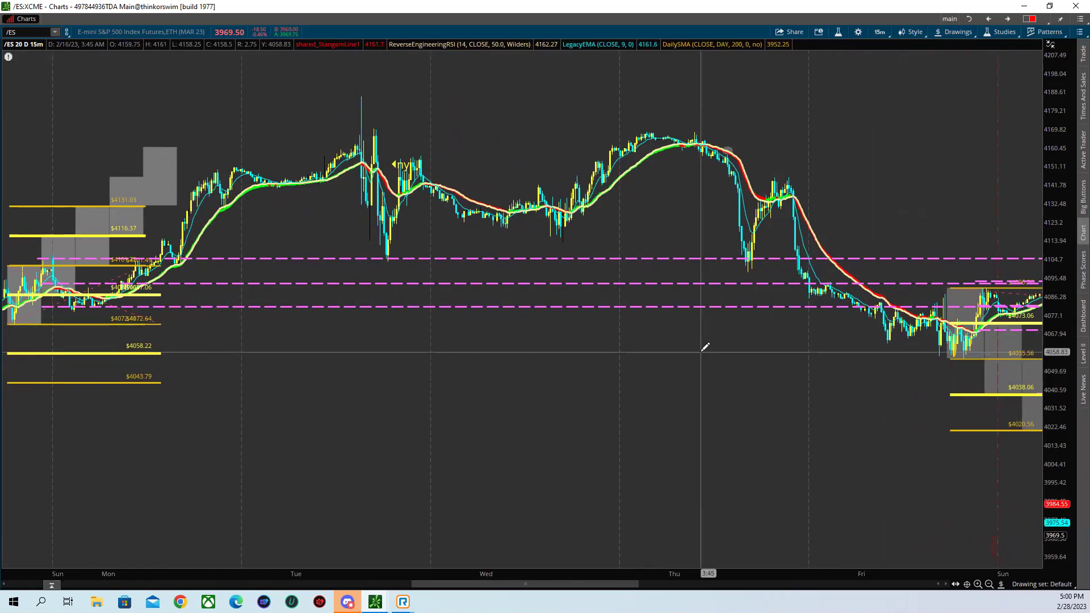
{"action": "scroll", "coordinate": [676, 348], "scroll_direction": "up", "scroll_amount": 1}
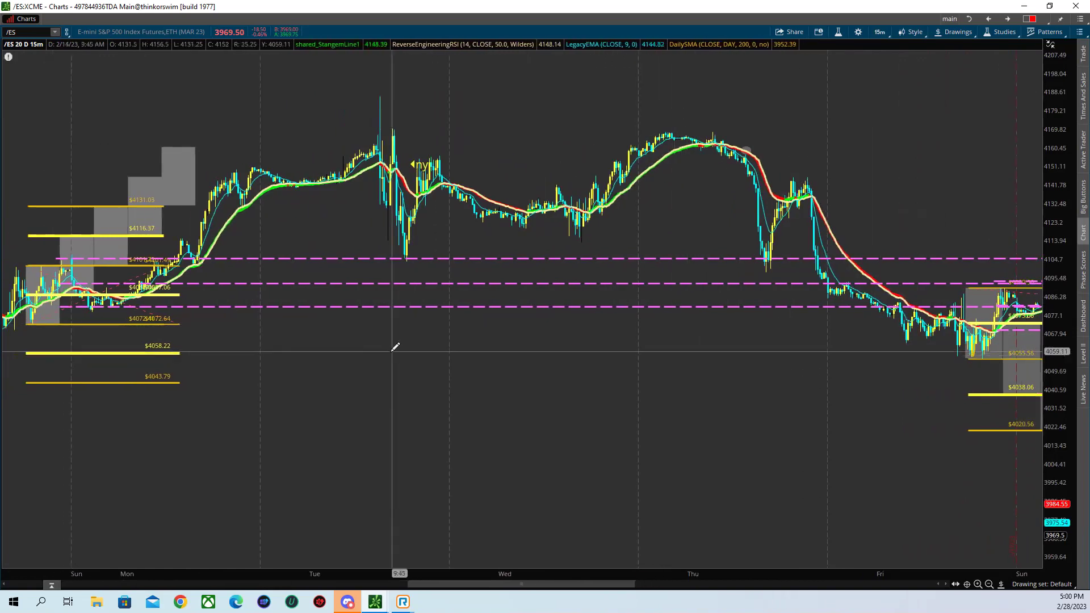
- Duplicate the grey range box twice, placing the copies stepwise downward across 4087.06 to 4058.22 and 4072.64 to 4043.79
{"action": "right_click", "coordinate": [111, 216]}
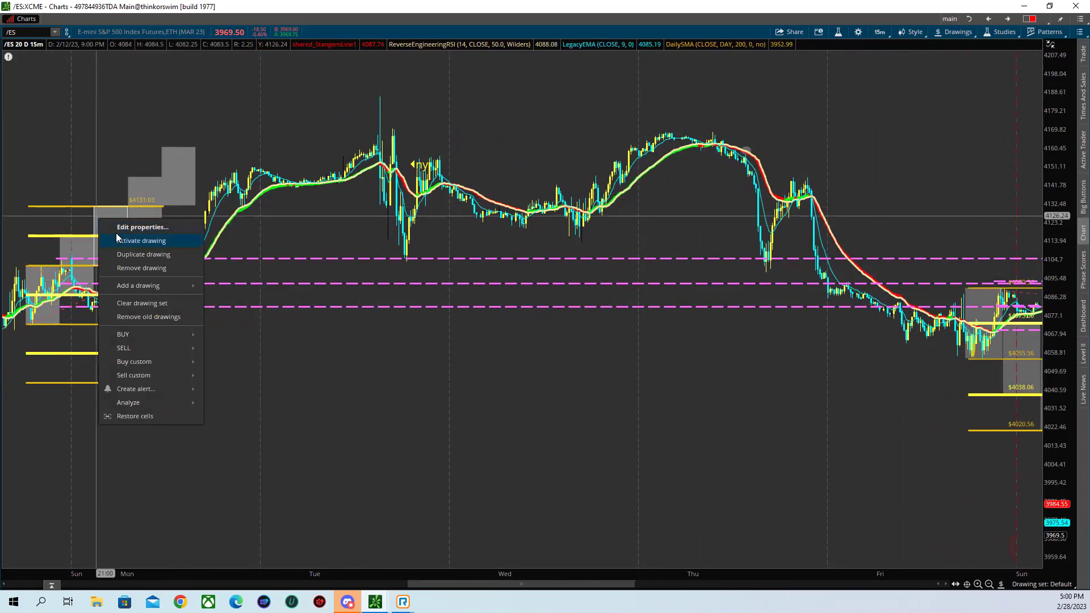
{"action": "left_click", "coordinate": [140, 253]}
{"action": "left_click_drag", "start_coordinate": [113, 243], "coordinate": [78, 331]}
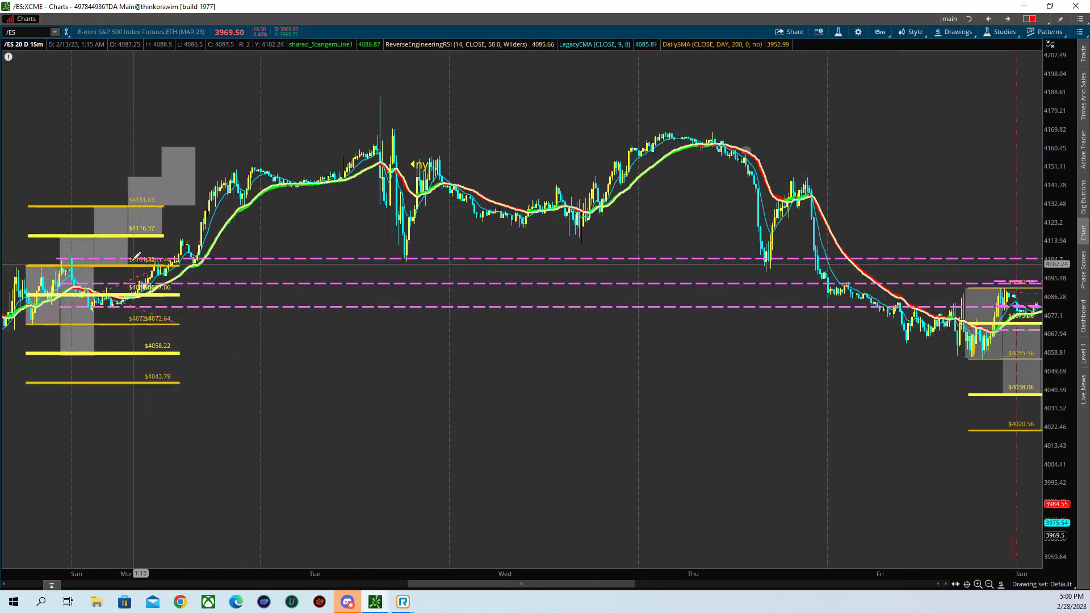
{"action": "left_click_drag", "start_coordinate": [113, 242], "coordinate": [115, 361]}
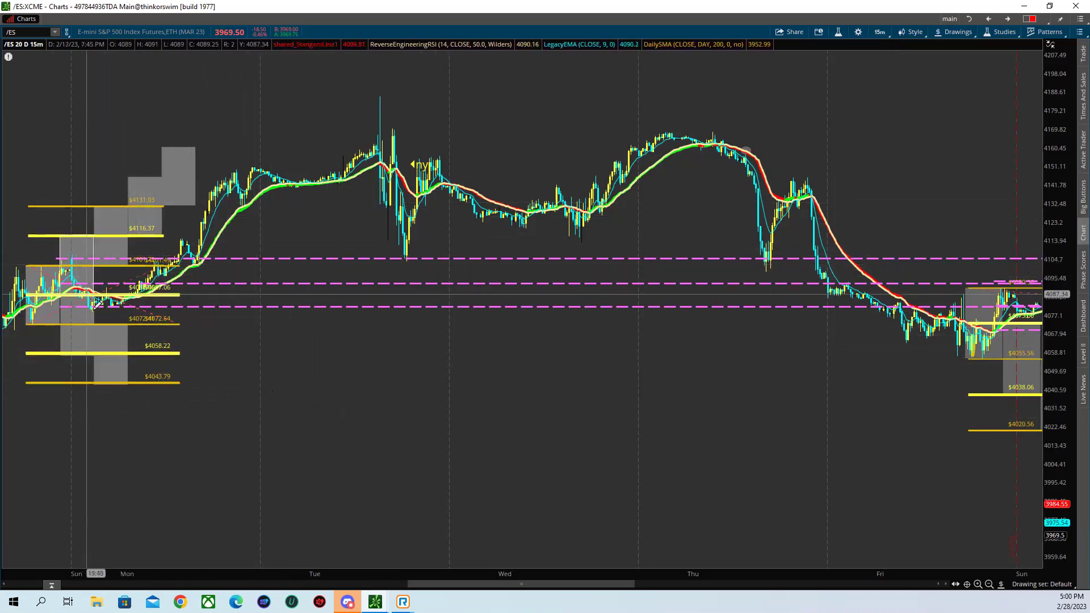
- Duplicate the lowest grey range box near February 13, placing the copy one step lower, from 4058.22 to about 4029
{"action": "scroll", "coordinate": [197, 358], "scroll_direction": "down", "scroll_amount": 5}
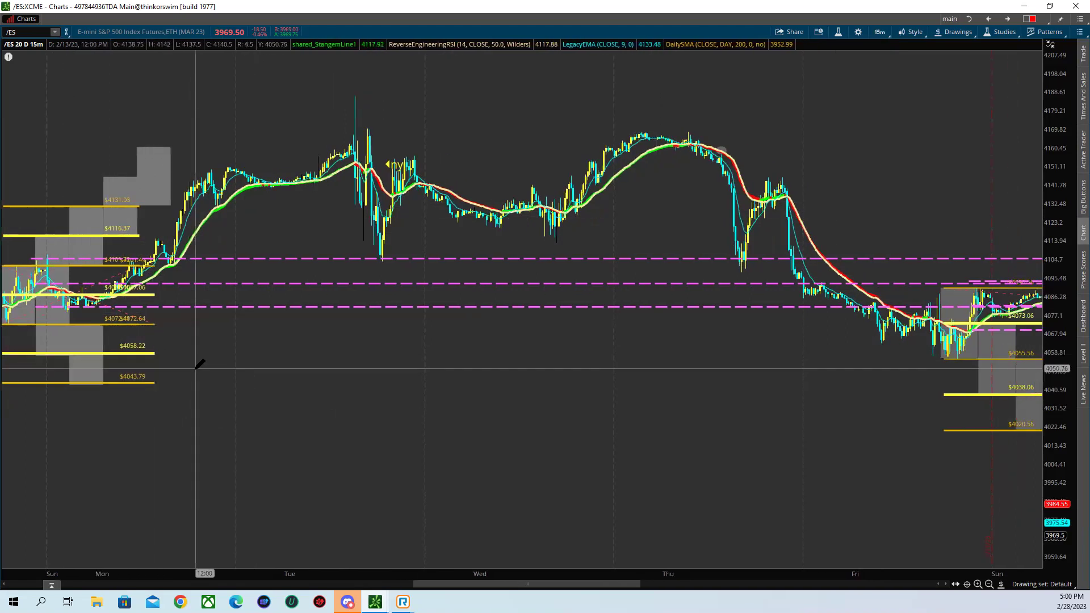
{"action": "scroll", "coordinate": [204, 363], "scroll_direction": "down", "scroll_amount": 7}
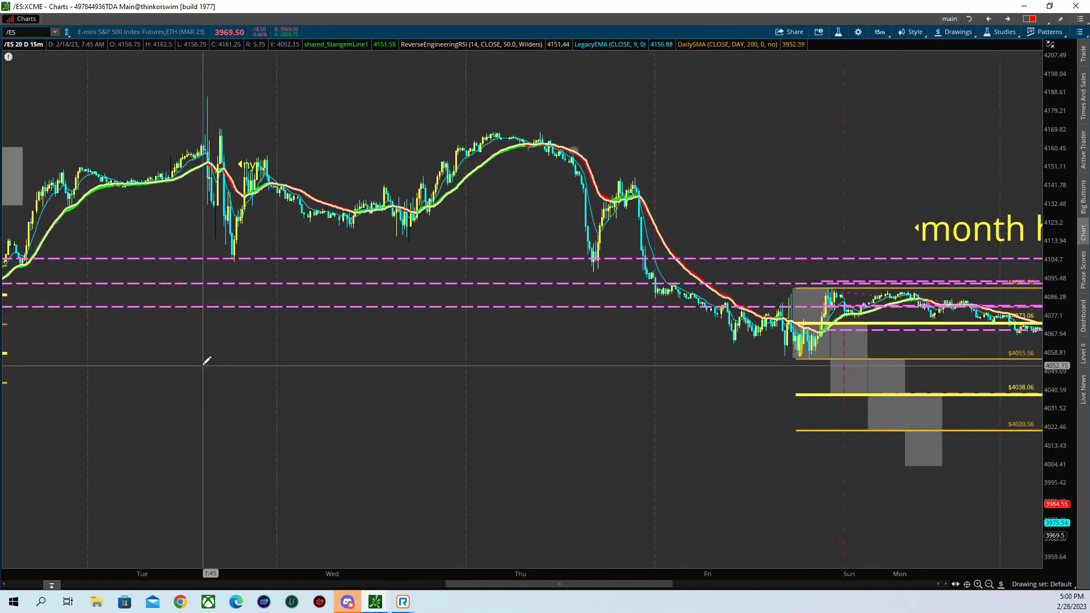
{"action": "scroll", "coordinate": [205, 361], "scroll_direction": "down", "scroll_amount": 2}
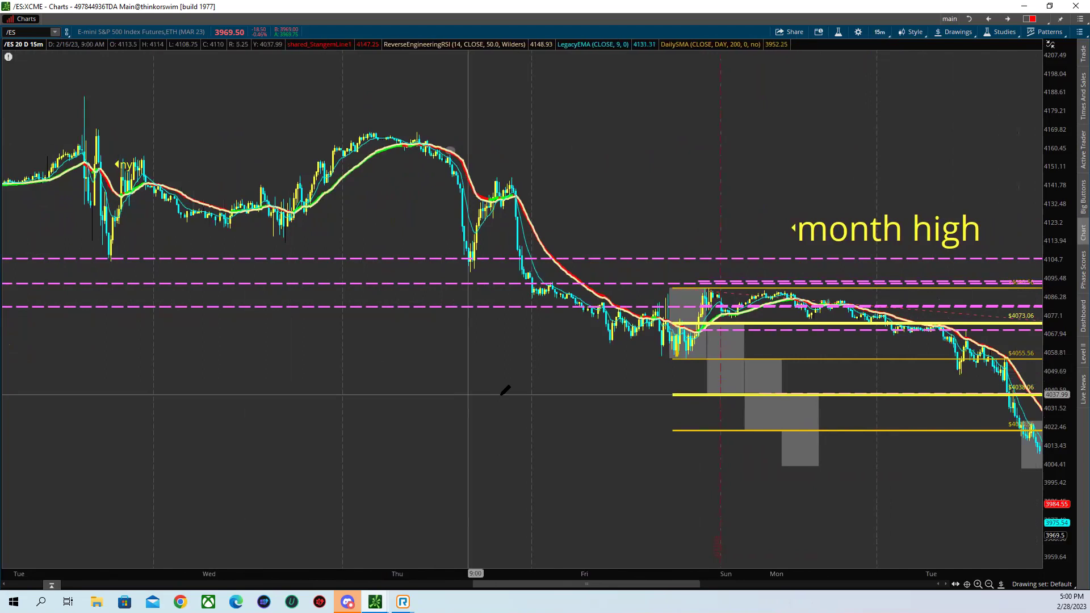
{"action": "scroll", "coordinate": [358, 438], "scroll_direction": "up", "scroll_amount": 5}
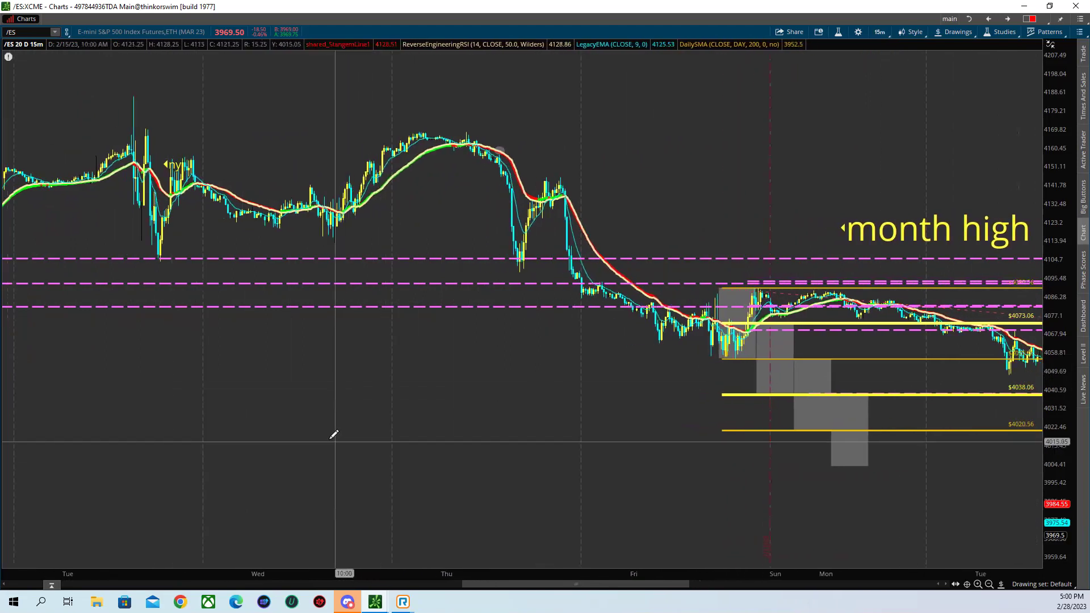
{"action": "scroll", "coordinate": [268, 404], "scroll_direction": "up", "scroll_amount": 7}
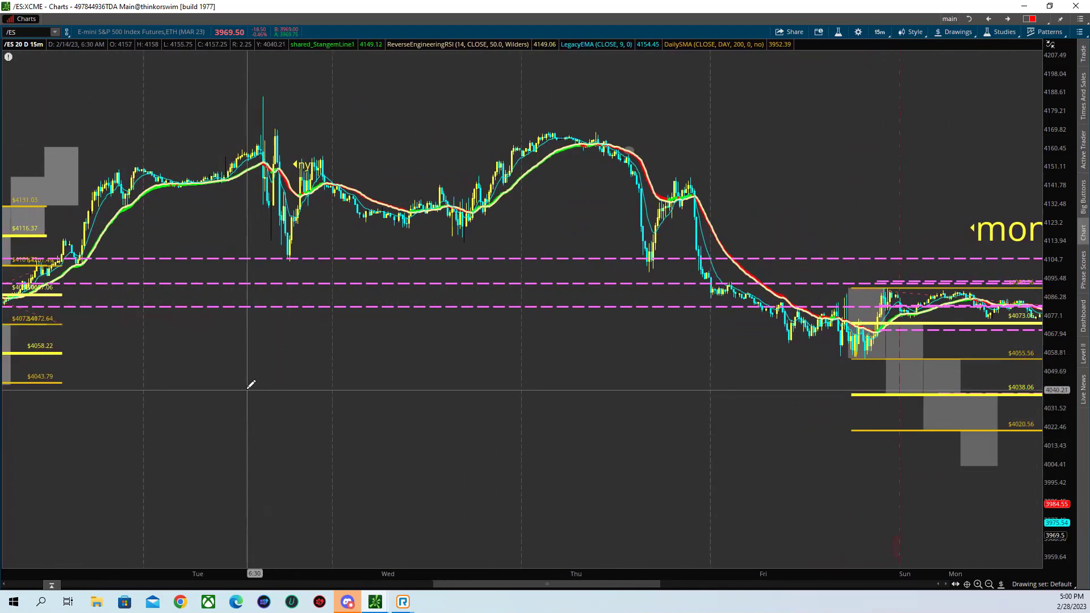
{"action": "scroll", "coordinate": [225, 361], "scroll_direction": "up", "scroll_amount": 5}
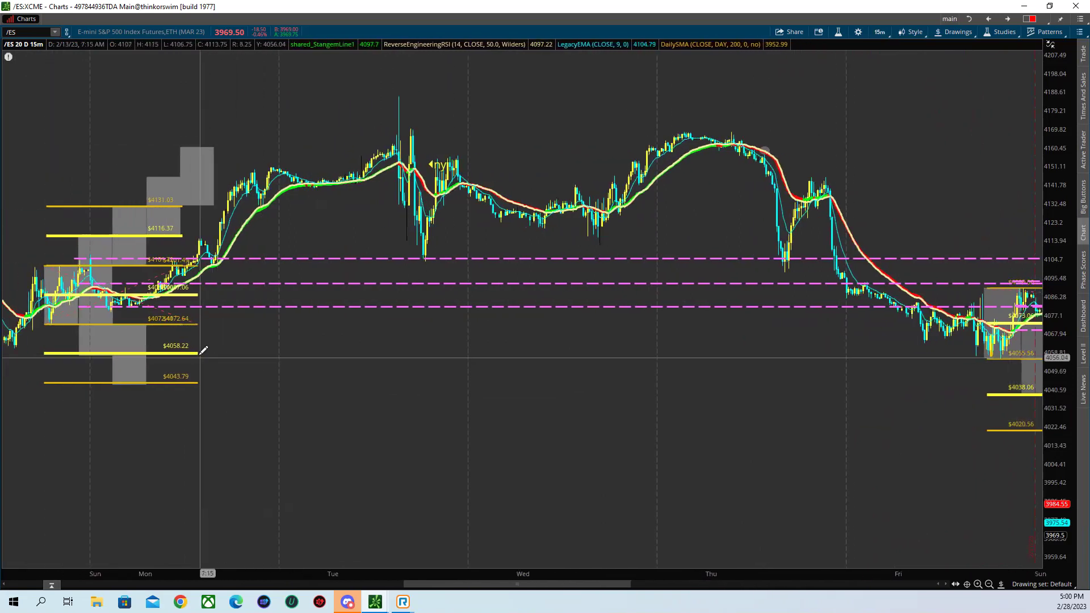
{"action": "right_click", "coordinate": [161, 348]}
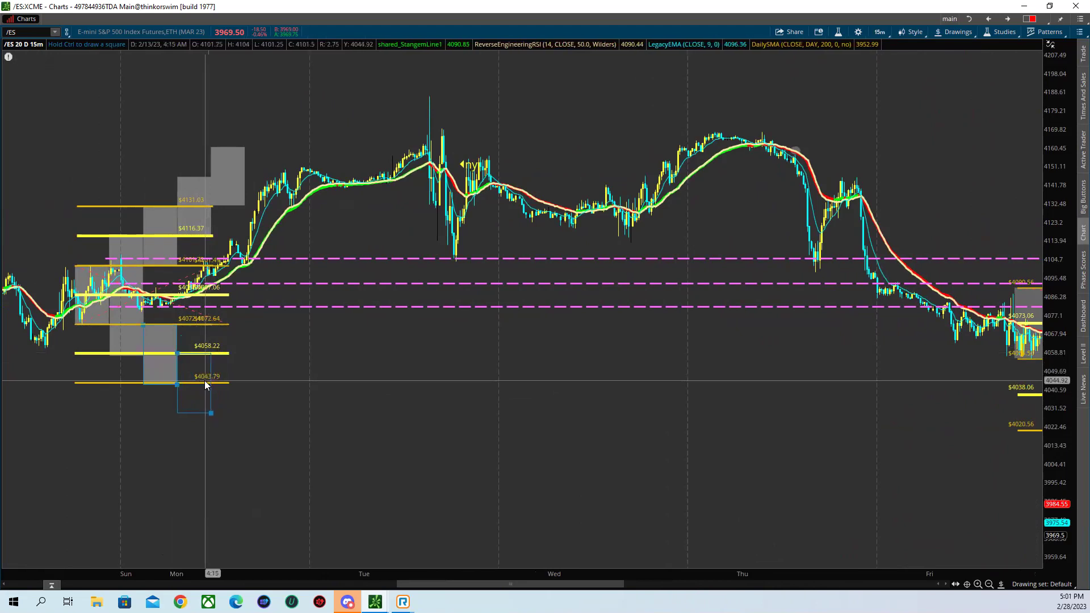
- Add another grey range box to the downward staircase near February 13, from 4043.79 to about 4015
{"action": "scroll", "coordinate": [334, 418], "scroll_direction": "down", "scroll_amount": 6}
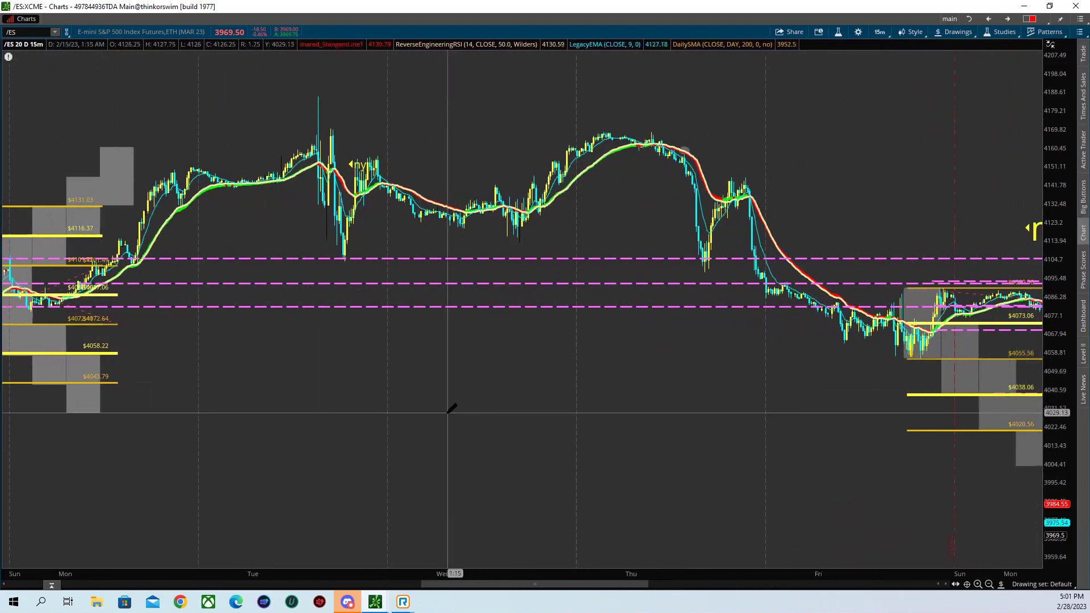
{"action": "scroll", "coordinate": [452, 406], "scroll_direction": "down", "scroll_amount": 20}
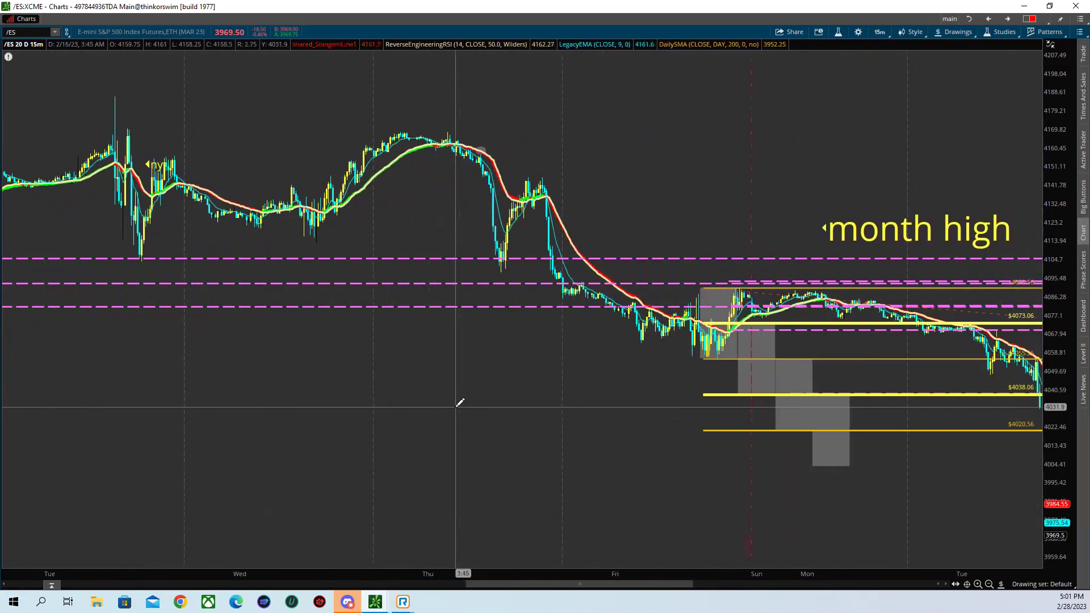
{"action": "scroll", "coordinate": [460, 403], "scroll_direction": "down", "scroll_amount": 6}
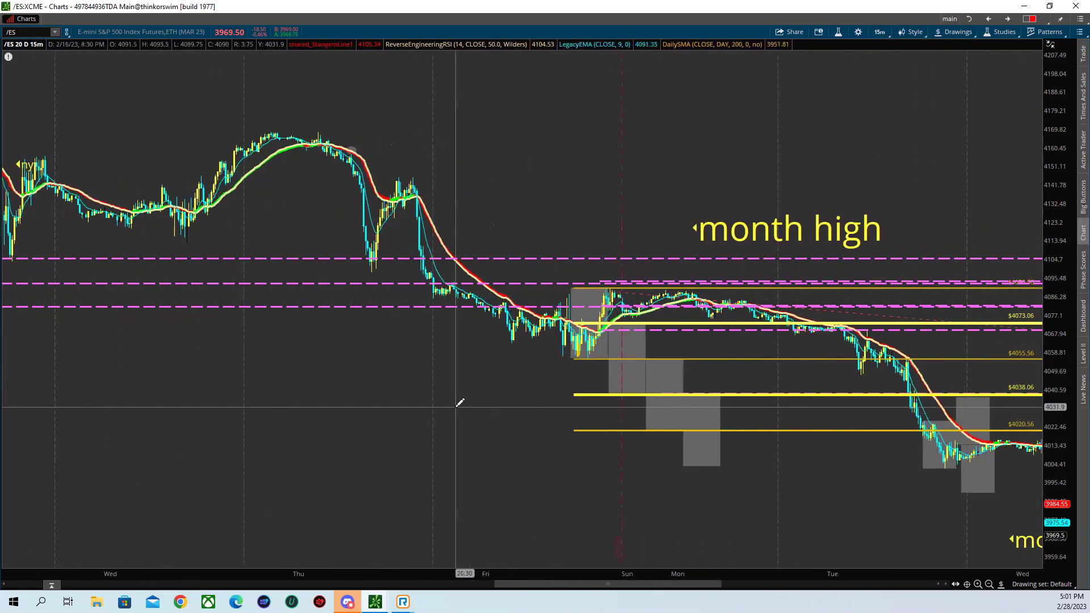
{"action": "scroll", "coordinate": [459, 403], "scroll_direction": "down", "scroll_amount": 6}
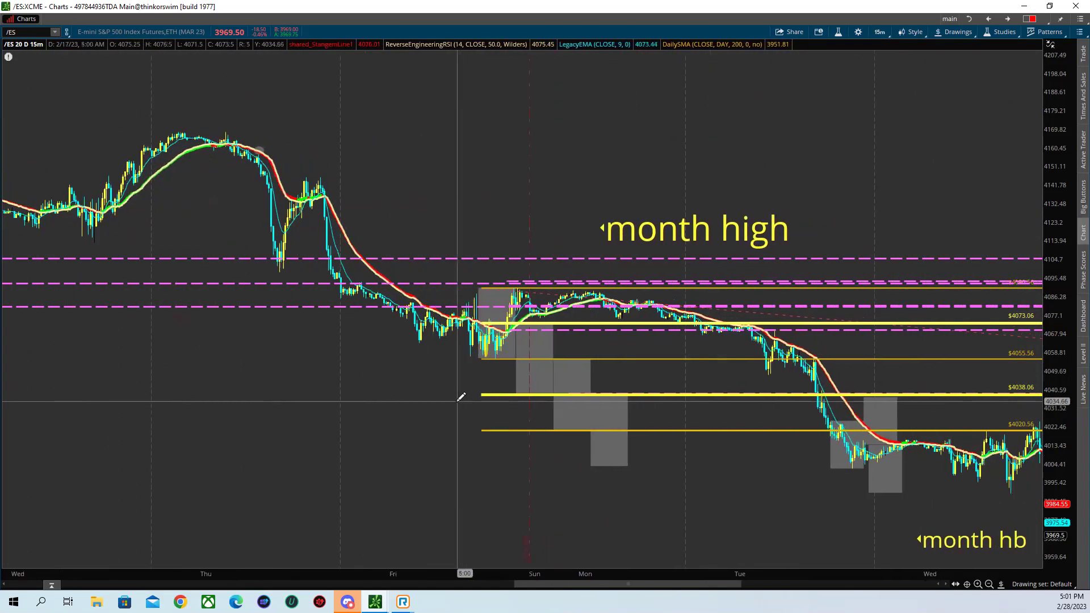
{"action": "scroll", "coordinate": [452, 394], "scroll_direction": "down", "scroll_amount": 5}
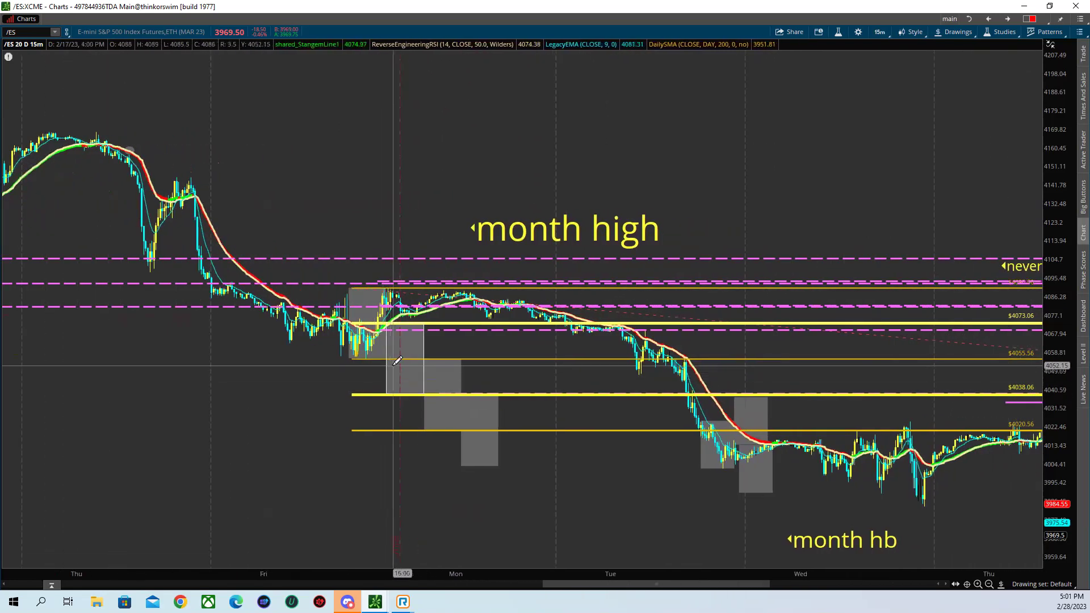
{"action": "scroll", "coordinate": [377, 359], "scroll_direction": "up", "scroll_amount": 5}
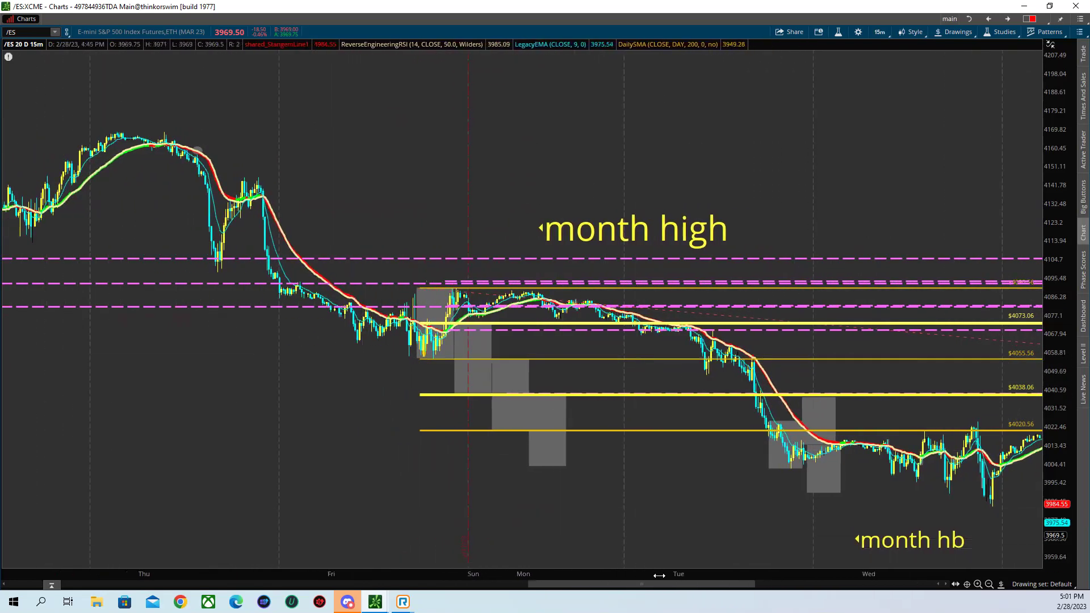
{"action": "left_click_drag", "start_coordinate": [632, 586], "coordinate": [487, 586]}
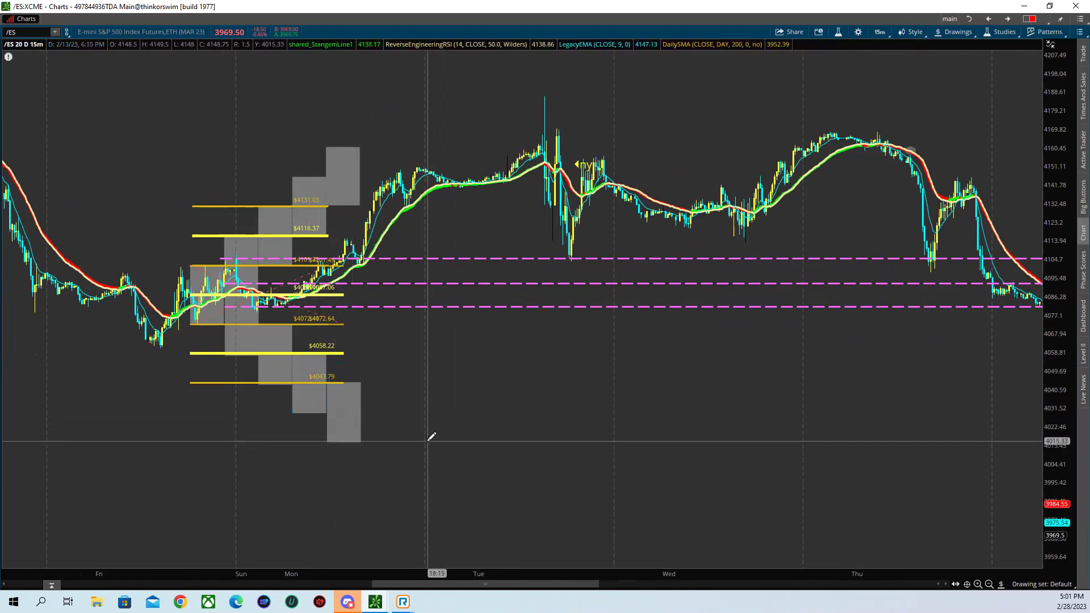
- Examine how price from February 13 to 22 moves relative to the stepped grey boxes and the dashed levels near 4105, 4093 and 4081
{"action": "scroll", "coordinate": [433, 438], "scroll_direction": "down", "scroll_amount": 4}
{"action": "scroll", "coordinate": [426, 430], "scroll_direction": "down", "scroll_amount": 9}
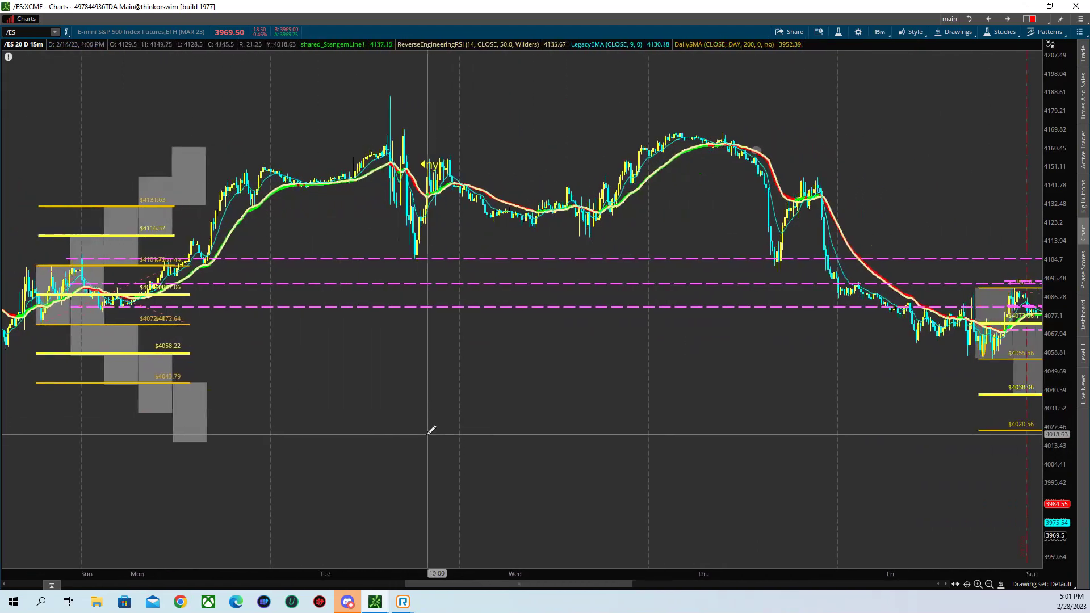
{"action": "scroll", "coordinate": [431, 430], "scroll_direction": "down", "scroll_amount": 8}
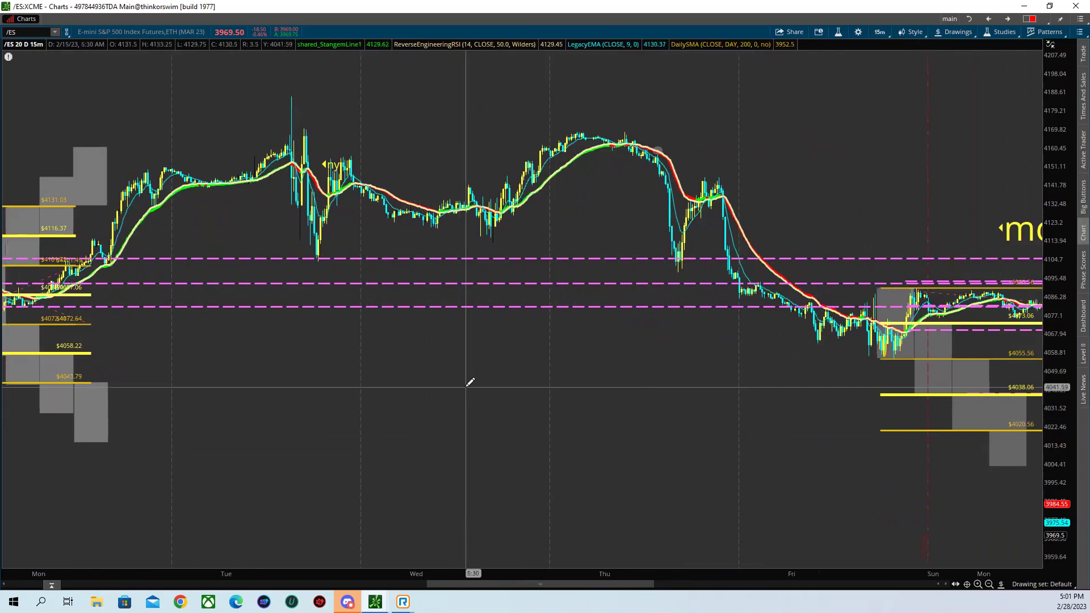
{"action": "scroll", "coordinate": [485, 392], "scroll_direction": "up", "scroll_amount": 8}
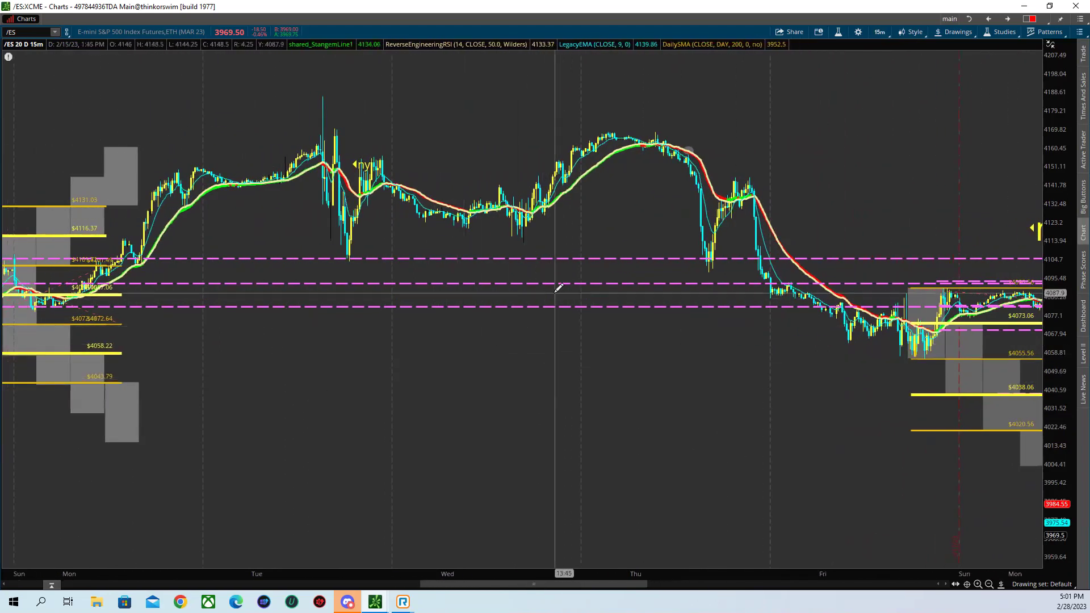
{"action": "scroll", "coordinate": [557, 287], "scroll_direction": "down", "scroll_amount": 10}
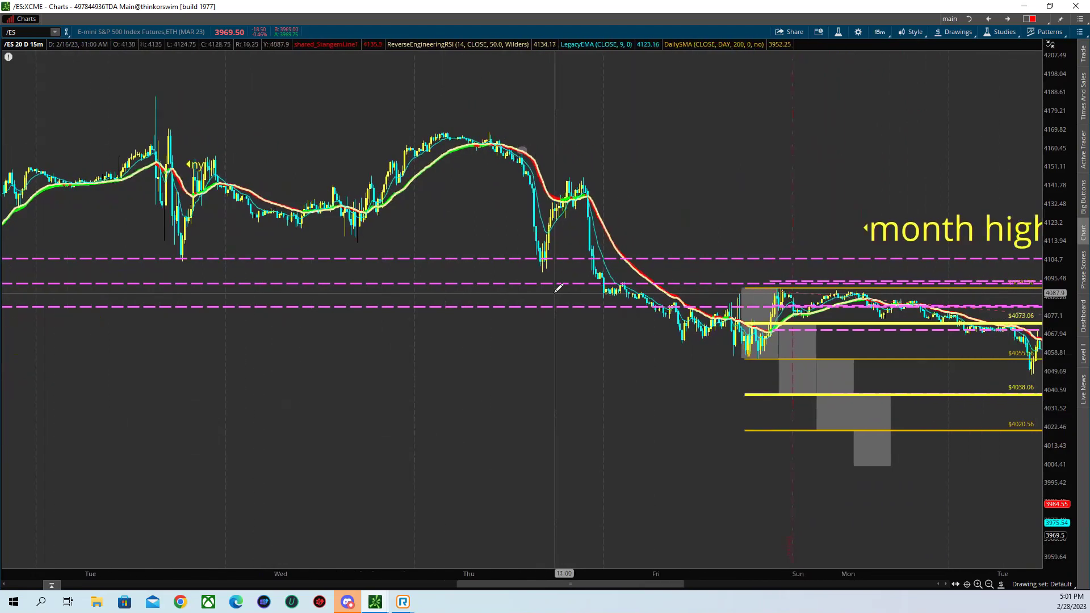
{"action": "scroll", "coordinate": [558, 288], "scroll_direction": "down", "scroll_amount": 5}
{"action": "scroll", "coordinate": [555, 289], "scroll_direction": "up", "scroll_amount": 4}
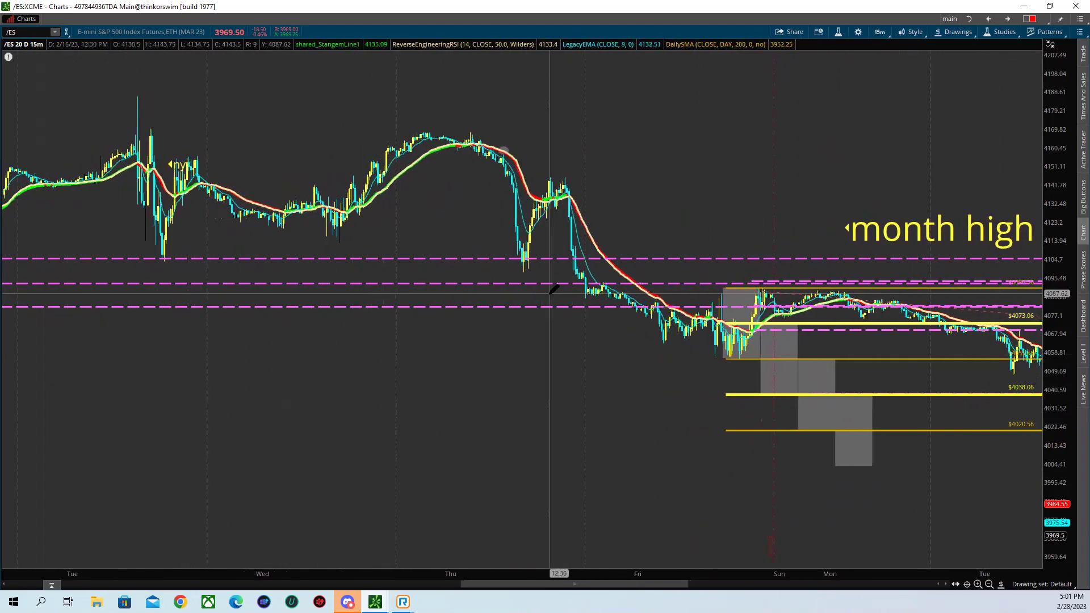
{"action": "scroll", "coordinate": [555, 289], "scroll_direction": "up", "scroll_amount": 7}
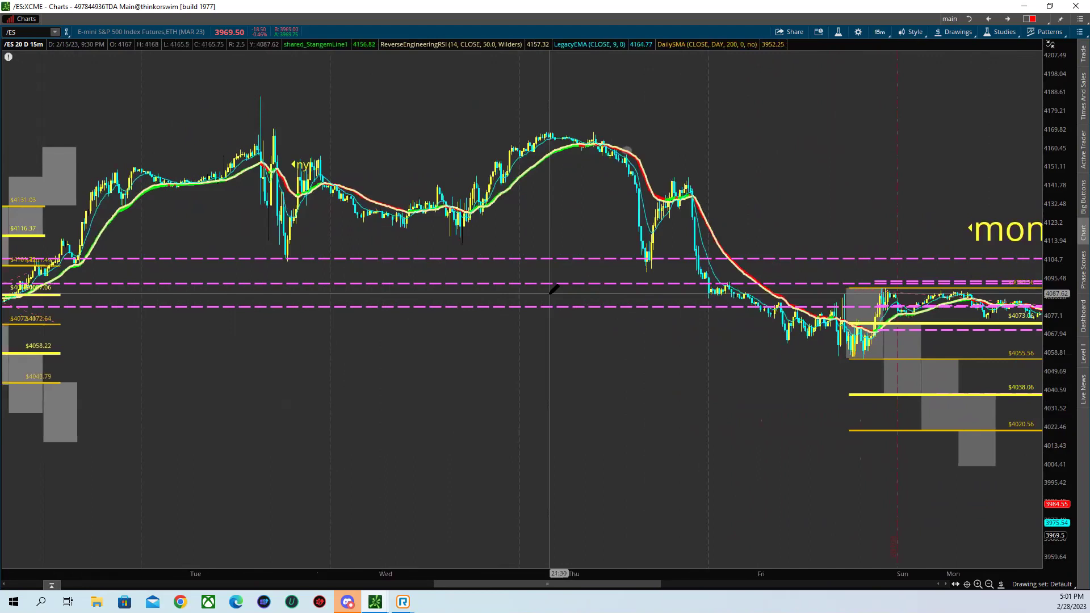
{"action": "scroll", "coordinate": [550, 294], "scroll_direction": "up", "scroll_amount": 3}
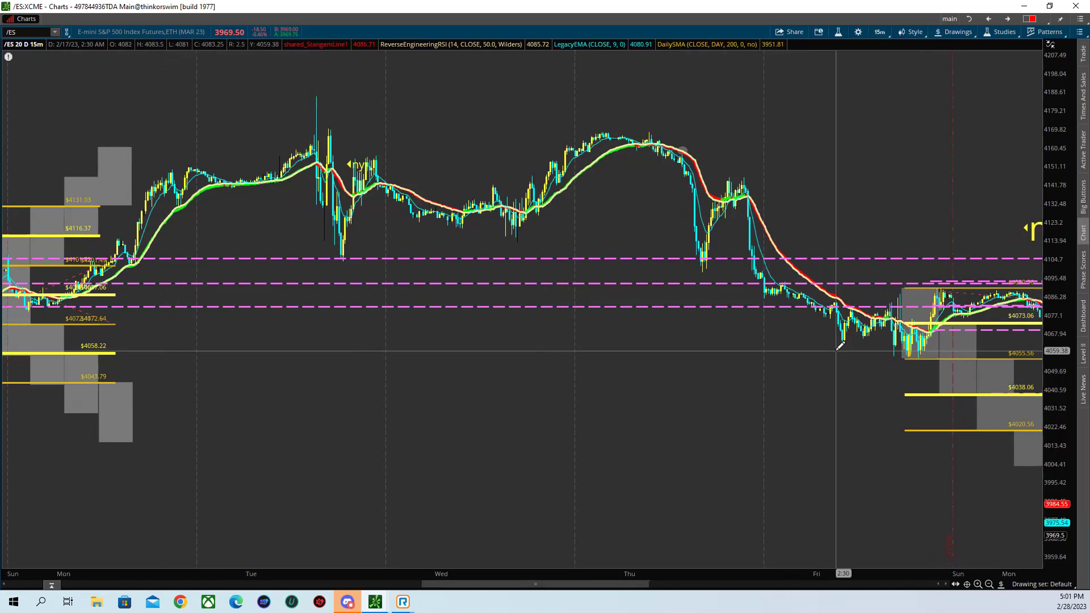
{"action": "scroll", "coordinate": [840, 346], "scroll_direction": "down", "scroll_amount": 10}
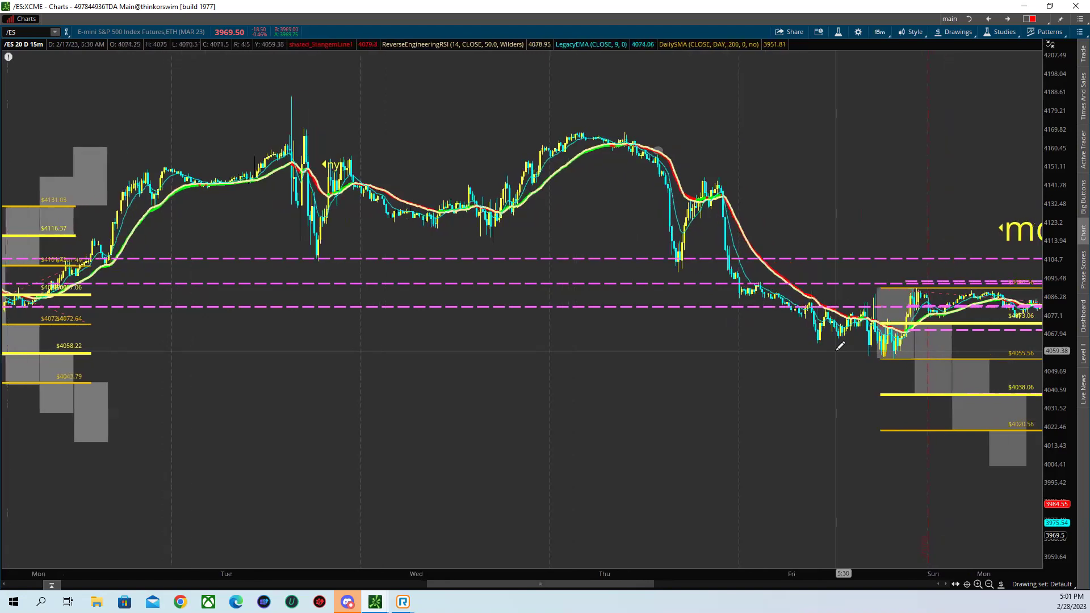
{"action": "scroll", "coordinate": [840, 345], "scroll_direction": "down", "scroll_amount": 5}
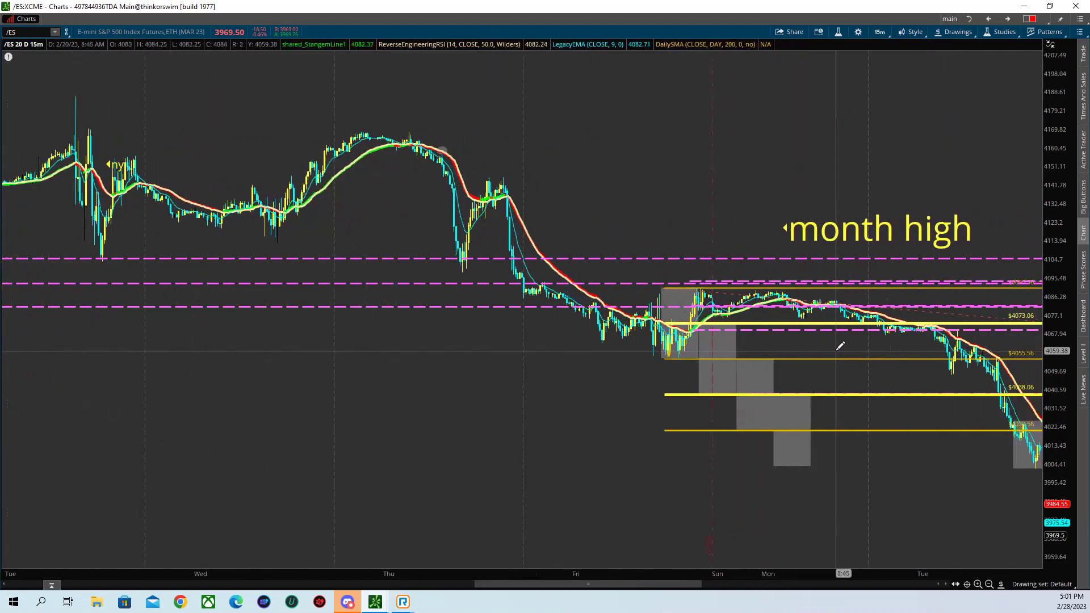
{"action": "scroll", "coordinate": [915, 371], "scroll_direction": "down", "scroll_amount": 2}
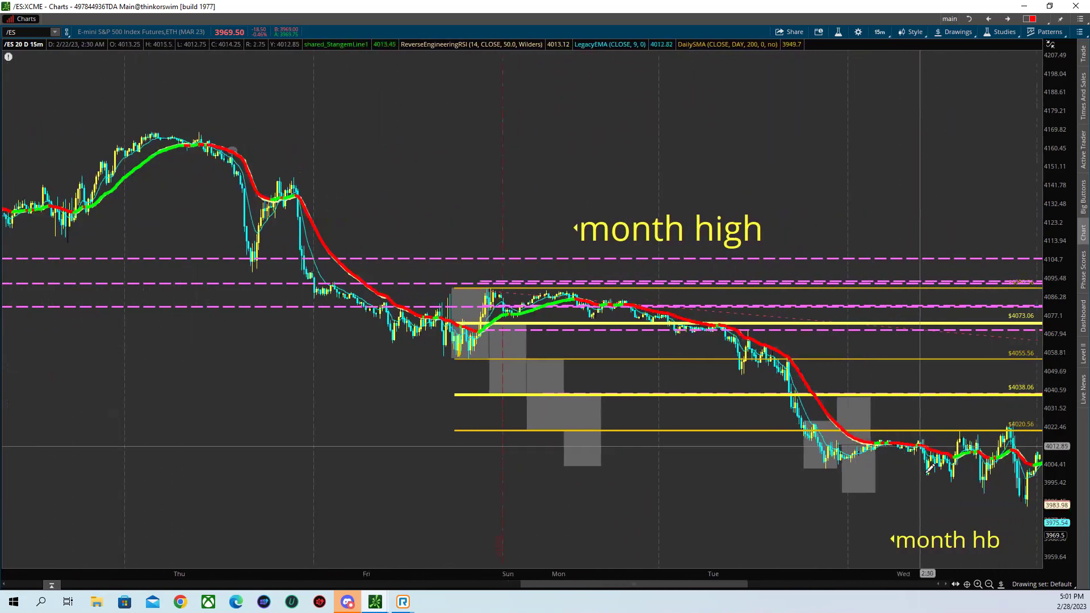
- Remove the small Fibonacci retracement with levels 3969.92, 3962.13 and 3954.35 from the February 26 session
{"action": "left_click_drag", "start_coordinate": [744, 584], "coordinate": [933, 584]}
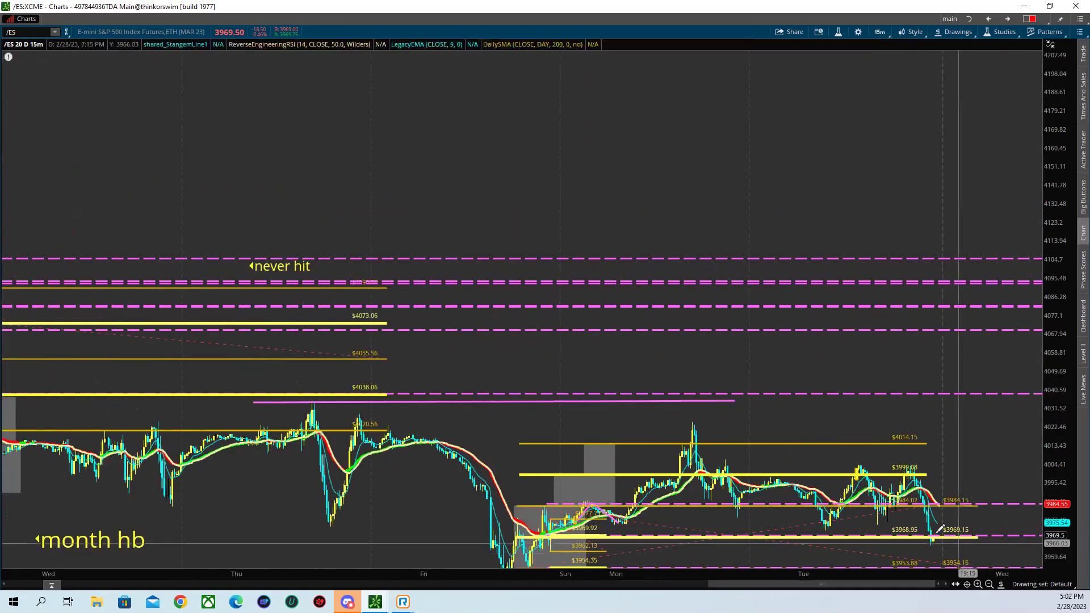
{"action": "mouse_move", "coordinate": [939, 528]}
{"action": "left_mouse_down"}
{"action": "mouse_move", "coordinate": [682, 409]}
{"action": "mouse_move", "coordinate": [417, 400]}
{"action": "left_mouse_up"}
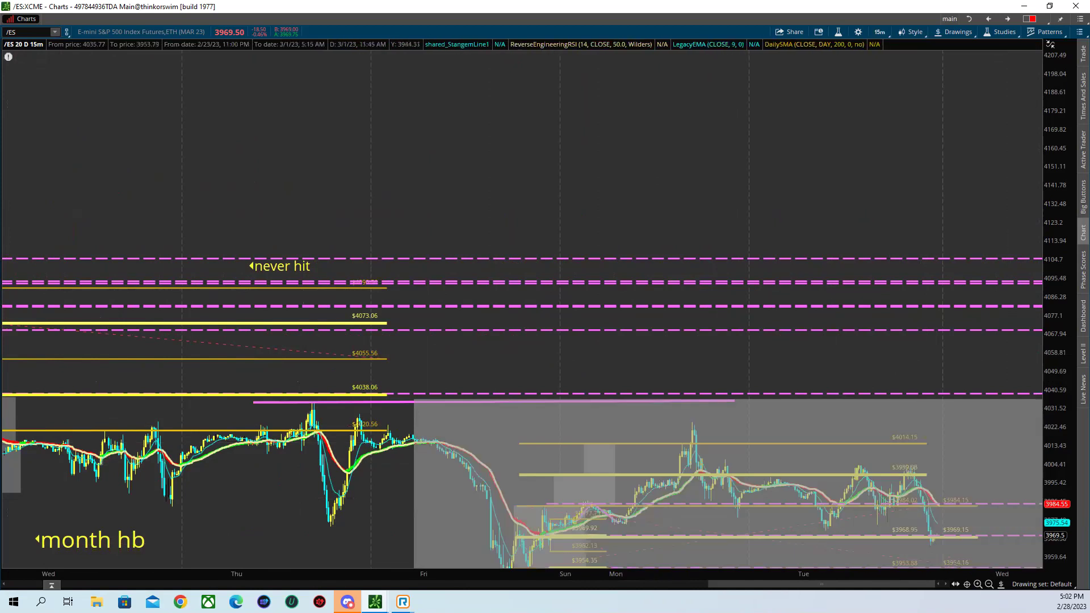
{"action": "left_click_drag", "start_coordinate": [1058, 307], "coordinate": [1058, 352]}
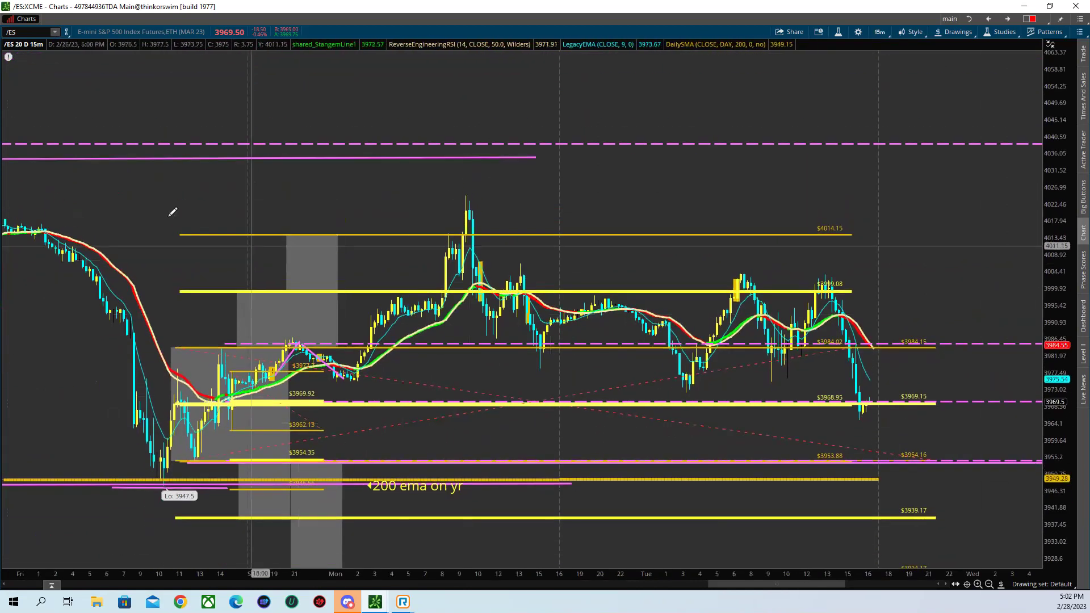
{"action": "left_click_drag", "start_coordinate": [109, 162], "coordinate": [997, 549]}
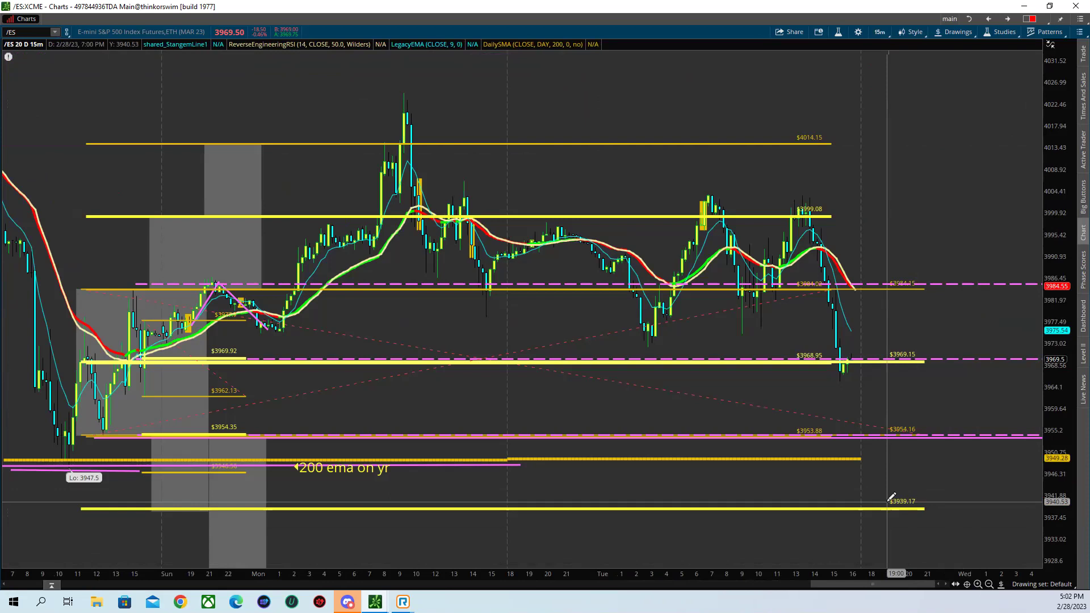
{"action": "left_click_drag", "start_coordinate": [1059, 357], "coordinate": [1059, 397]}
{"action": "left_click_drag", "start_coordinate": [107, 171], "coordinate": [1016, 501]}
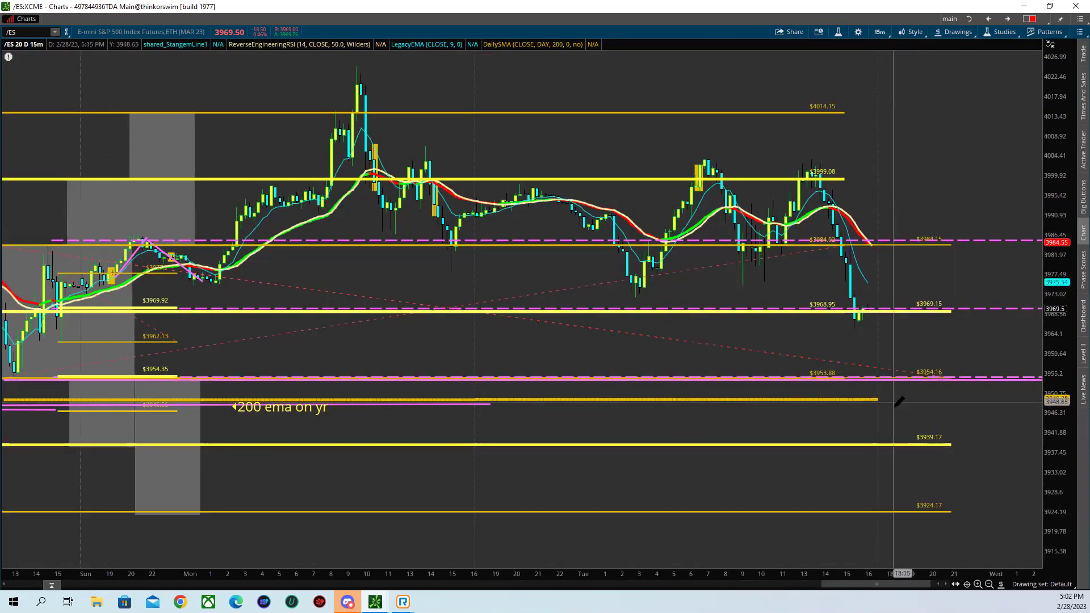
{"action": "scroll", "coordinate": [834, 486], "scroll_direction": "up", "scroll_amount": 4}
{"action": "scroll", "coordinate": [834, 482], "scroll_direction": "down", "scroll_amount": 2}
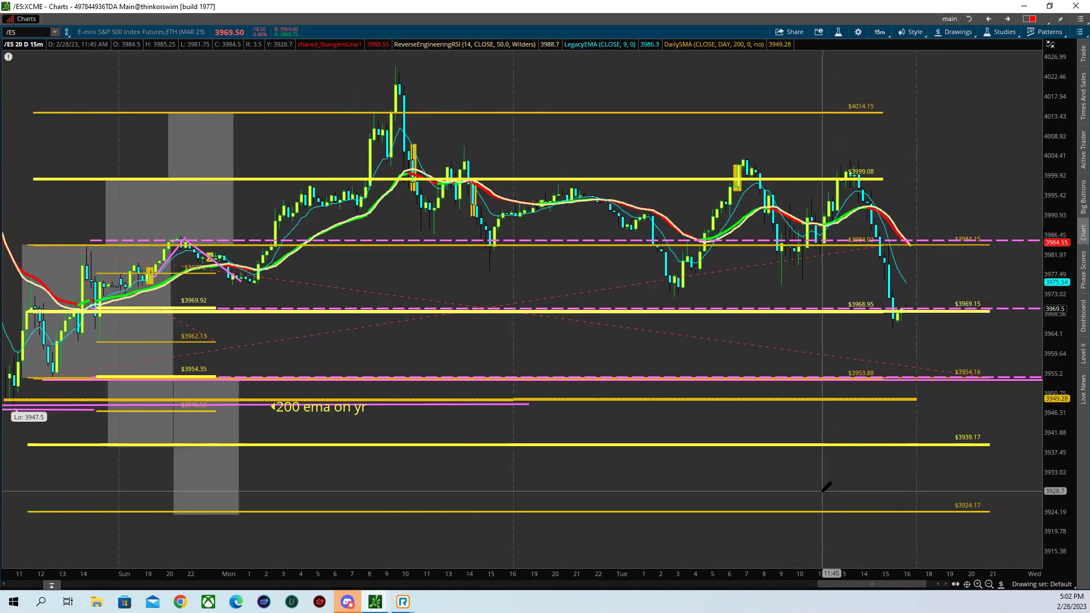
{"action": "right_click", "coordinate": [203, 341]}
{"action": "left_click", "coordinate": [255, 394]}
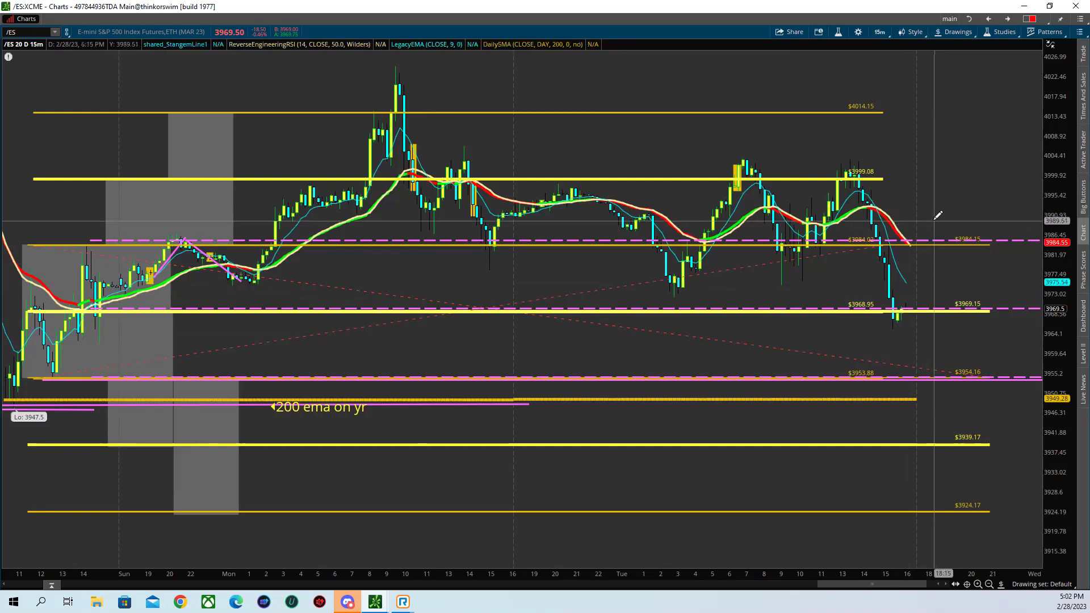
- Examine the stepped grey boxes around February 13 and the February 23 to 28 range above the 200 ema level, using Autozoom between views
{"action": "left_click_drag", "start_coordinate": [841, 572], "coordinate": [1030, 575]}
{"action": "left_click_drag", "start_coordinate": [841, 573], "coordinate": [815, 574]}
{"action": "right_click", "coordinate": [377, 307]}
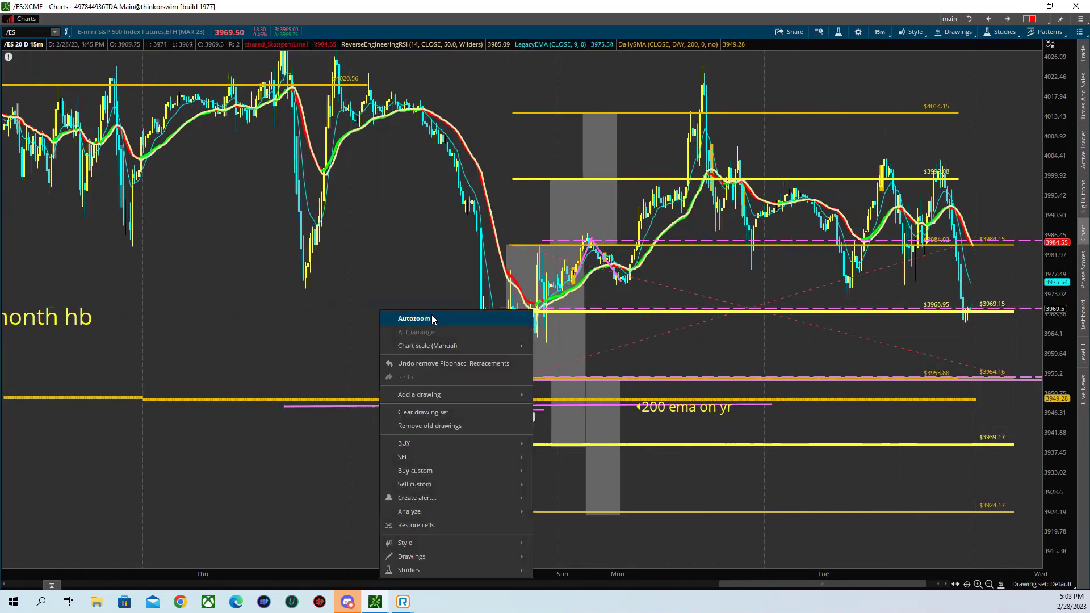
{"action": "left_click", "coordinate": [435, 319]}
{"action": "left_click_drag", "start_coordinate": [329, 318], "coordinate": [499, 318]}
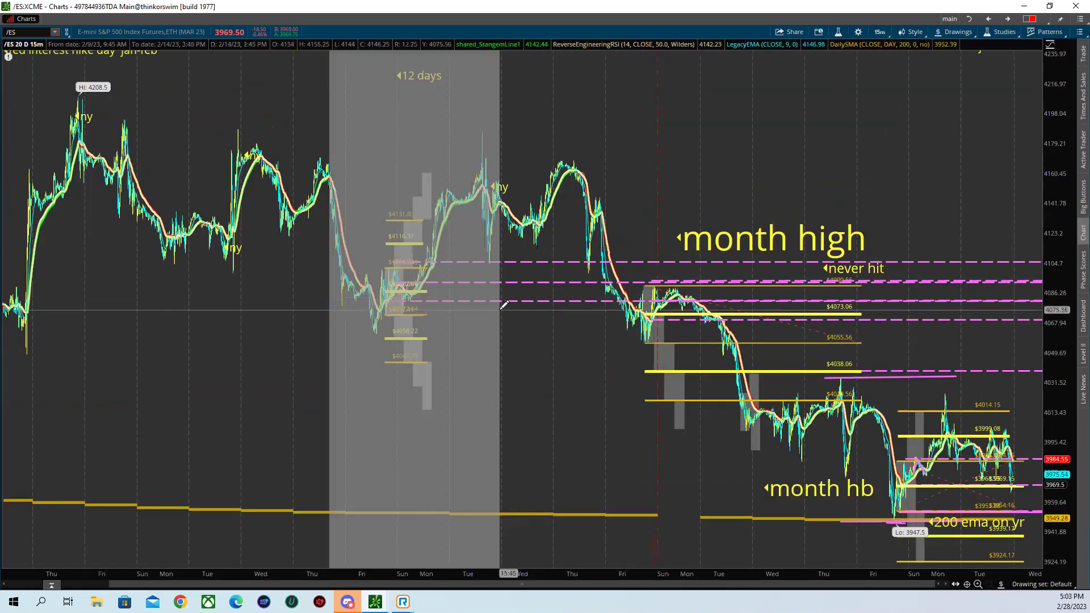
{"action": "scroll", "coordinate": [658, 432], "scroll_direction": "down", "scroll_amount": 4}
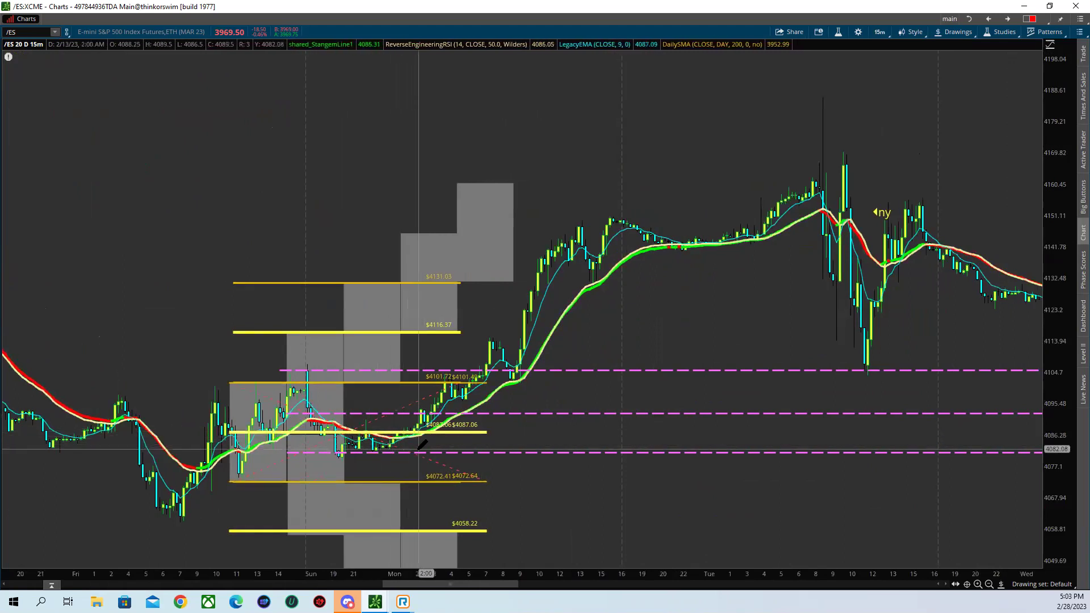
{"action": "right_click", "coordinate": [668, 343]}
{"action": "left_click", "coordinate": [697, 359]}
{"action": "left_click_drag", "start_coordinate": [791, 341], "coordinate": [1067, 431]}
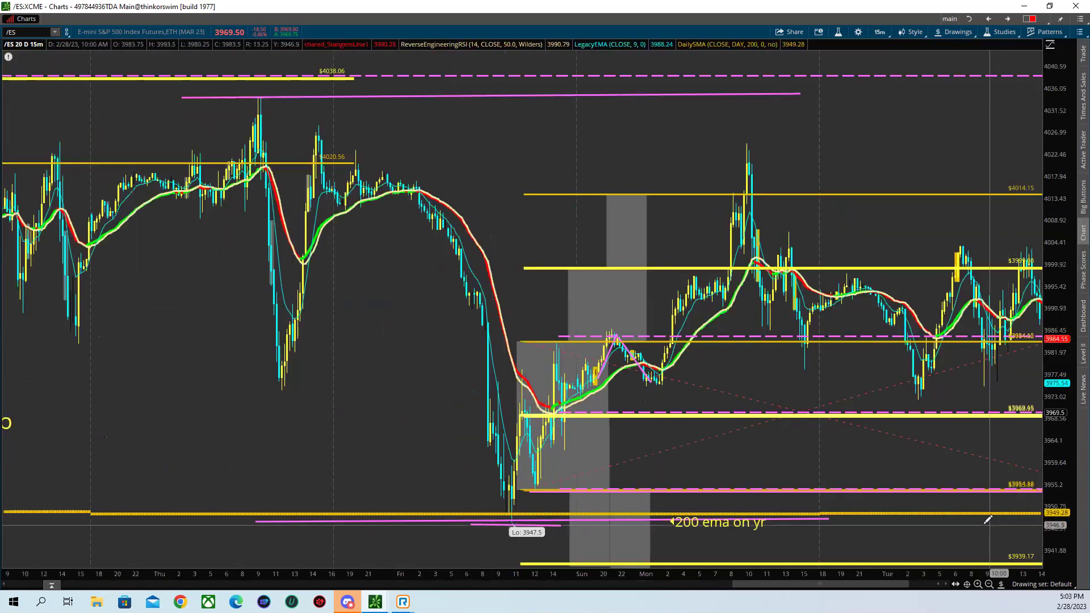
- Examine the February 13 to 17 rise and drop relative to the stepped grey boxes and the dashed levels near 4105, 4093 and 4081
{"action": "scroll", "coordinate": [684, 442], "scroll_direction": "down", "scroll_amount": 5}
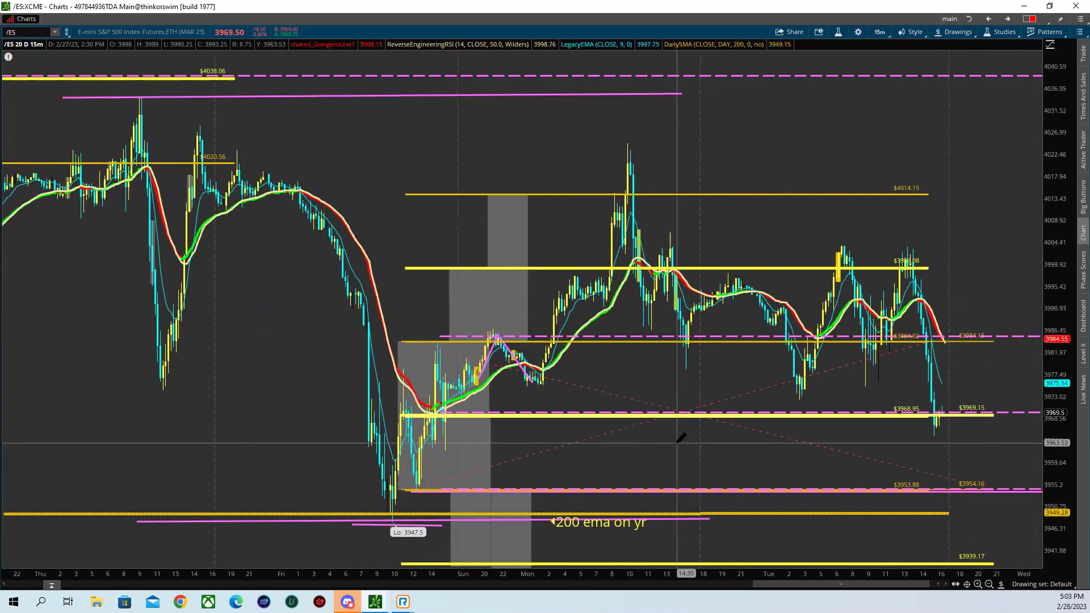
{"action": "right_click", "coordinate": [425, 220]}
{"action": "left_click", "coordinate": [450, 257]}
{"action": "left_click_drag", "start_coordinate": [318, 307], "coordinate": [687, 306]}
{"action": "scroll", "coordinate": [770, 419], "scroll_direction": "down", "scroll_amount": 2}
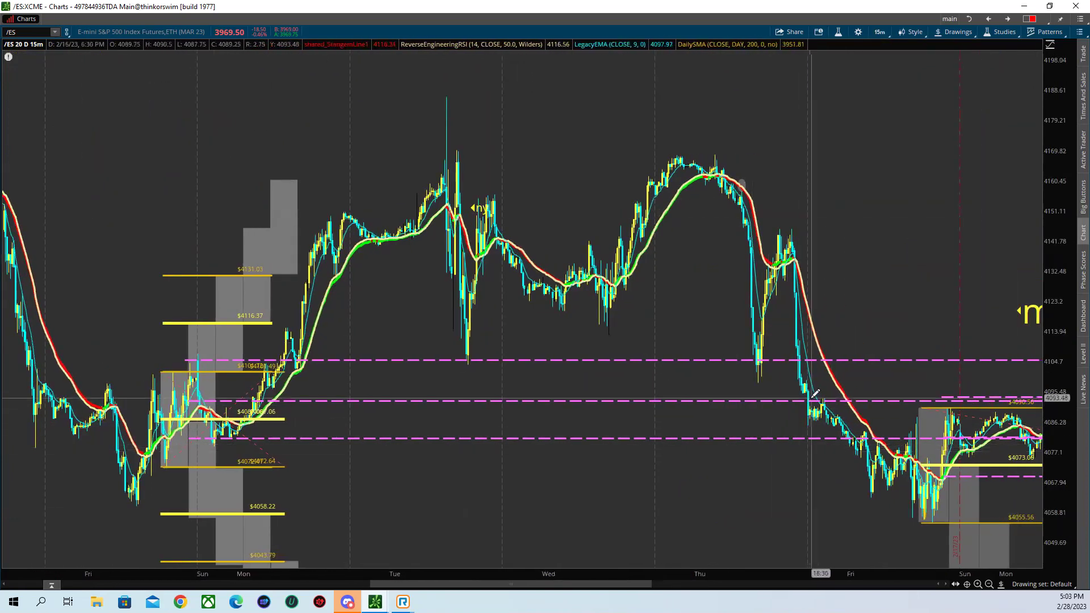
{"action": "scroll", "coordinate": [867, 461], "scroll_direction": "down", "scroll_amount": 2}
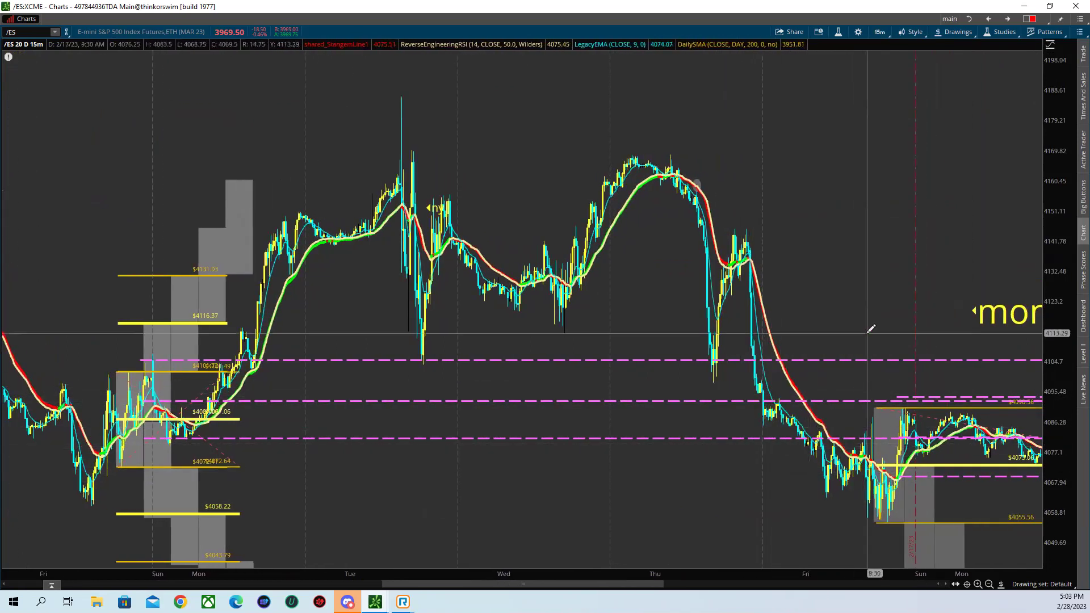
{"action": "scroll", "coordinate": [871, 318], "scroll_direction": "down", "scroll_amount": 3}
{"action": "left_click_drag", "start_coordinate": [709, 341], "coordinate": [1039, 341]}
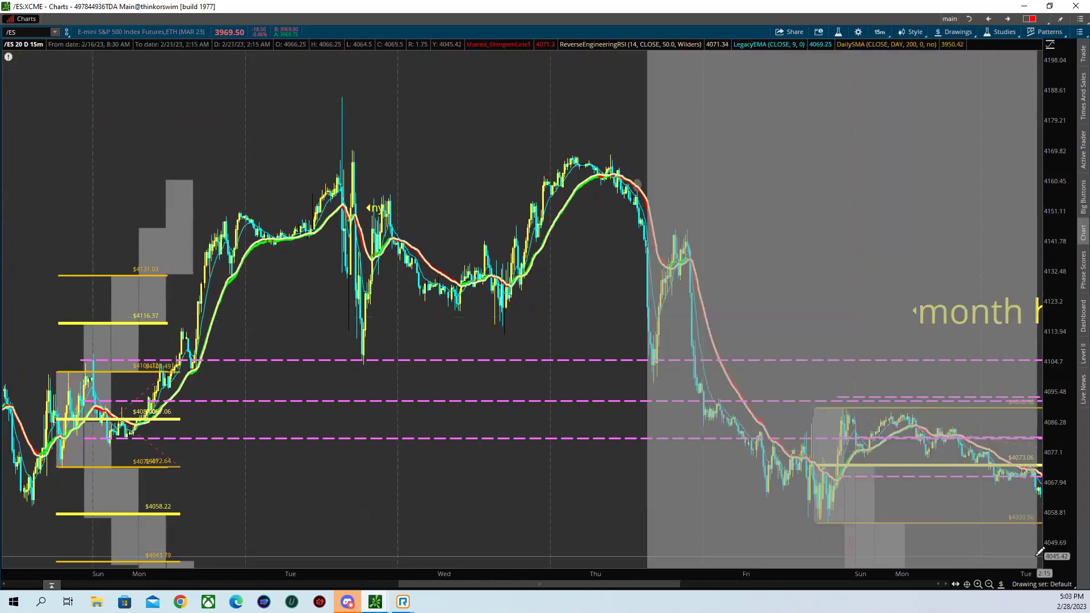
{"action": "scroll", "coordinate": [904, 460], "scroll_direction": "down", "scroll_amount": 5}
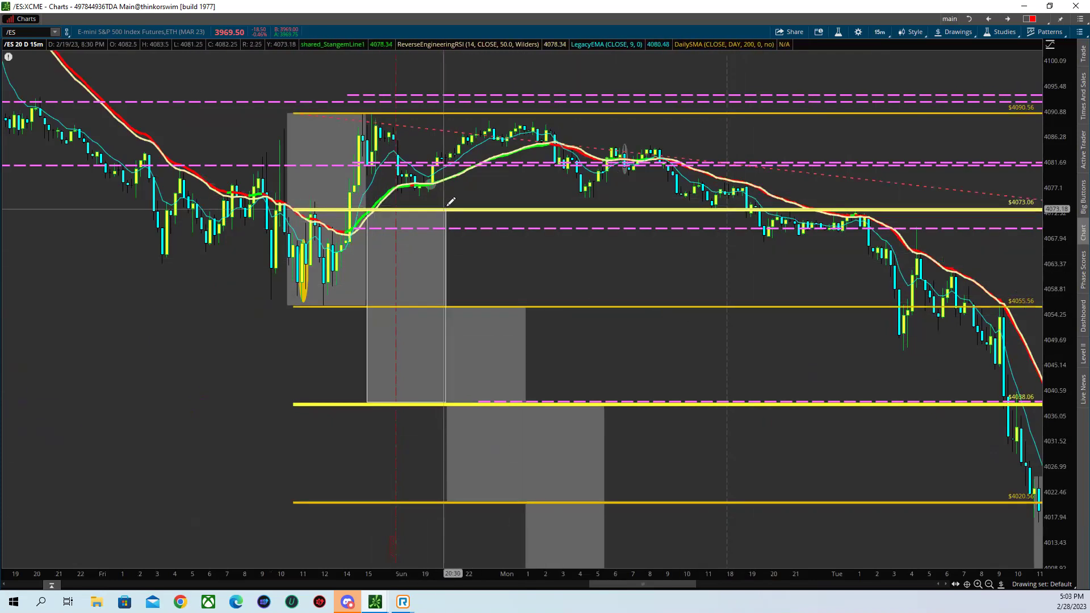
- Follow the decline from February 20 through February 28 against the grey boxes, the 4038.06 and 4020.56 levels and the 200 ema line
{"action": "right_click", "coordinate": [617, 401]}
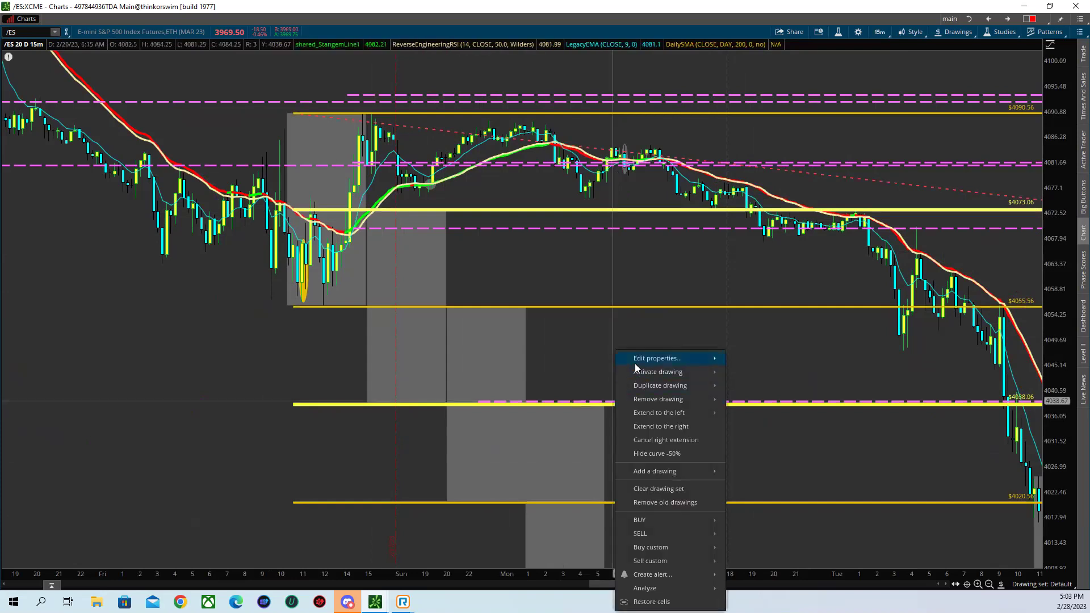
{"action": "scroll", "coordinate": [650, 324], "scroll_direction": "down", "scroll_amount": 5}
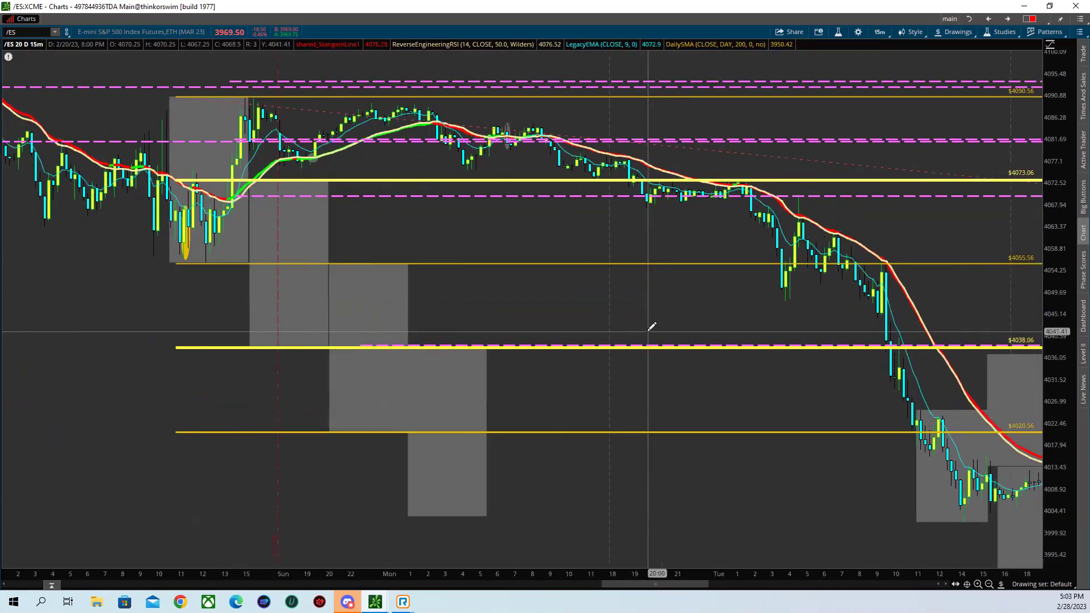
{"action": "left_click_drag", "start_coordinate": [651, 327], "coordinate": [460, 184]}
{"action": "scroll", "coordinate": [467, 170], "scroll_direction": "down", "scroll_amount": 3}
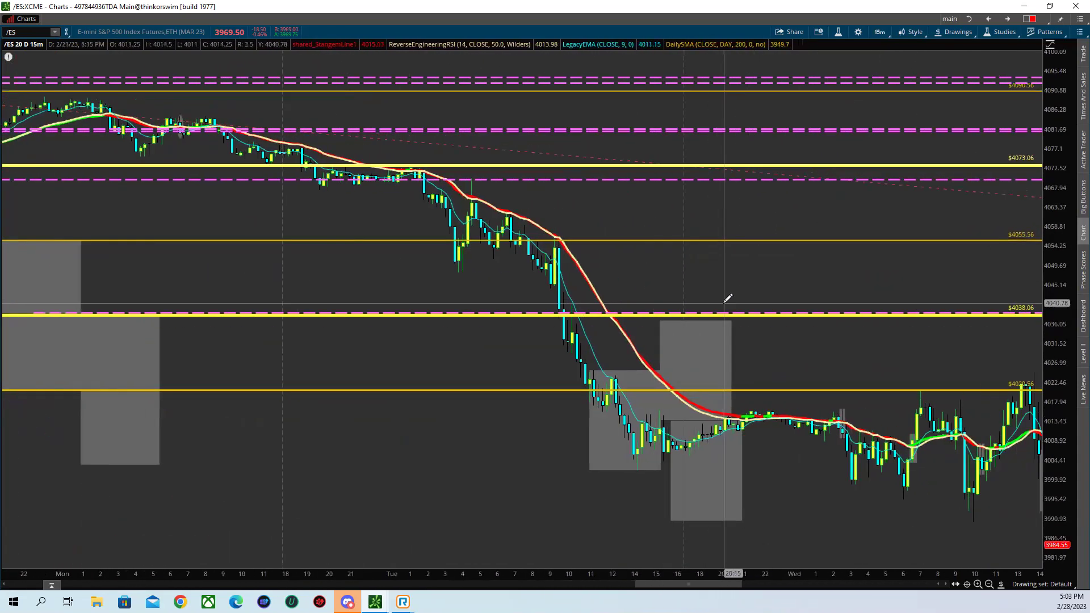
{"action": "scroll", "coordinate": [728, 298], "scroll_direction": "down", "scroll_amount": 10}
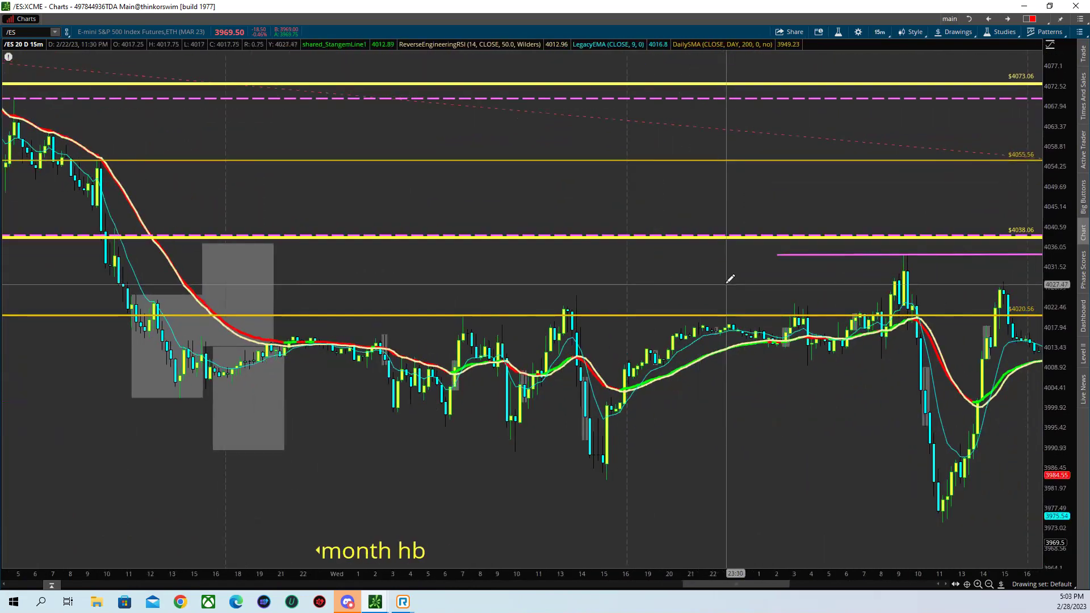
{"action": "scroll", "coordinate": [729, 278], "scroll_direction": "down", "scroll_amount": 12}
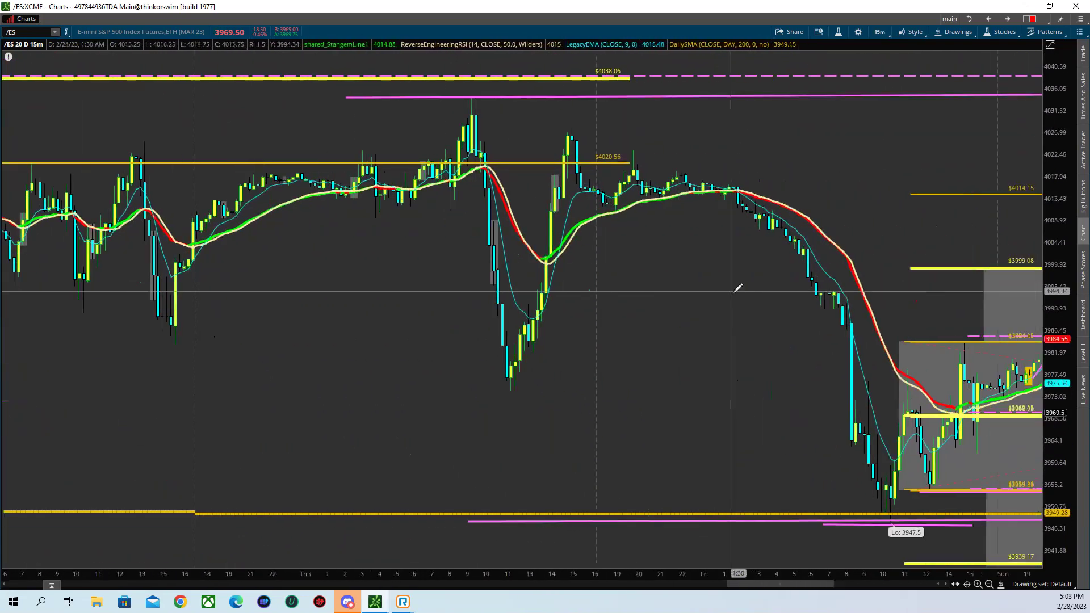
{"action": "scroll", "coordinate": [738, 288], "scroll_direction": "down", "scroll_amount": 15}
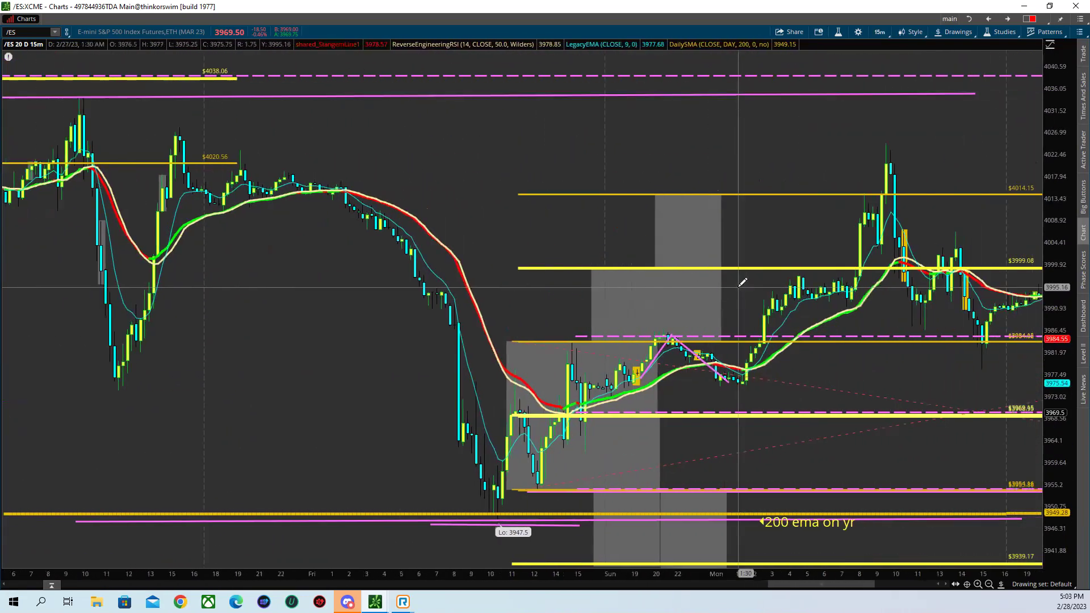
{"action": "scroll", "coordinate": [742, 282], "scroll_direction": "down", "scroll_amount": 15}
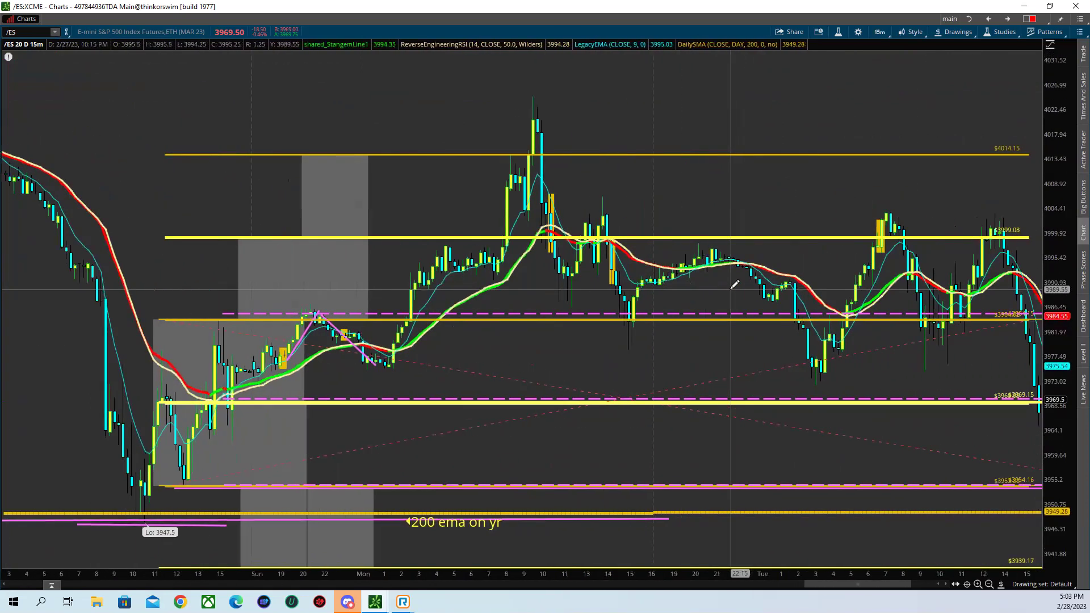
{"action": "scroll", "coordinate": [716, 304], "scroll_direction": "down", "scroll_amount": 4}
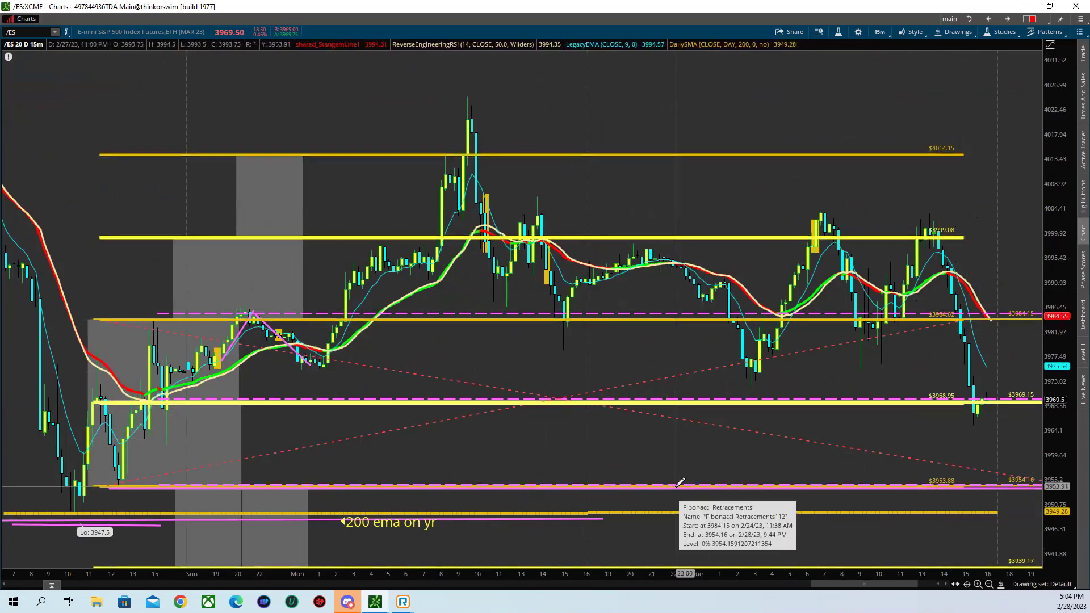
- Draw two Fibonacci retracements at the late February 28 drop between 3984.04 and 3971.79, projecting down to 3959.54 and up beyond 3990.17
{"action": "left_click_drag", "start_coordinate": [675, 574], "coordinate": [641, 574]}
{"action": "mouse_move", "coordinate": [970, 464]}
{"action": "left_mouse_down"}
{"action": "mouse_move", "coordinate": [890, 515]}
{"action": "mouse_move", "coordinate": [889, 544]}
{"action": "left_mouse_up"}
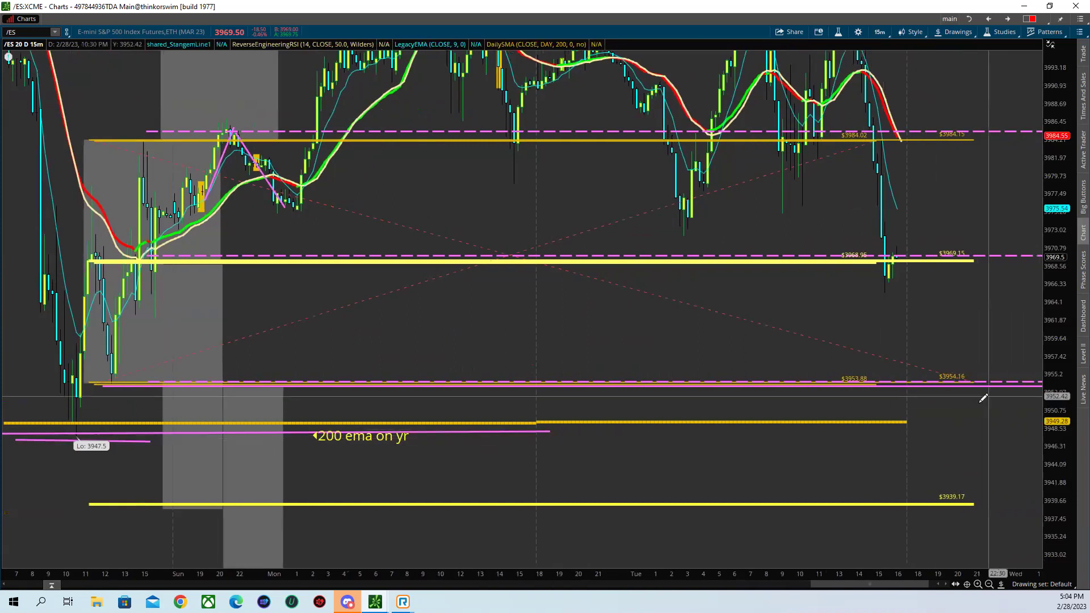
{"action": "left_click_drag", "start_coordinate": [1068, 271], "coordinate": [1068, 286]}
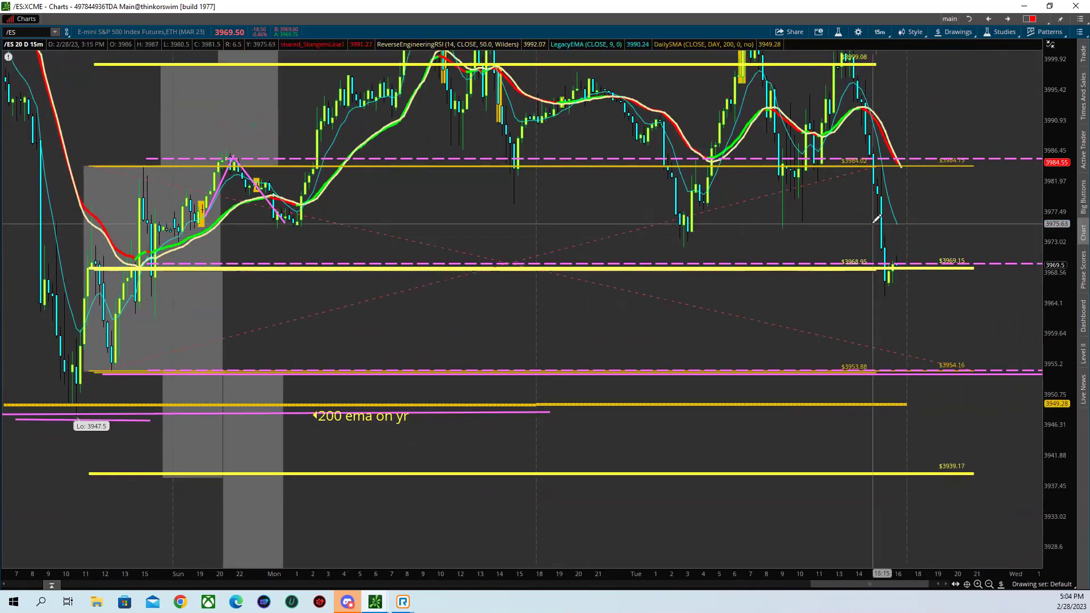
{"action": "left_click_drag", "start_coordinate": [518, 76], "coordinate": [899, 454]}
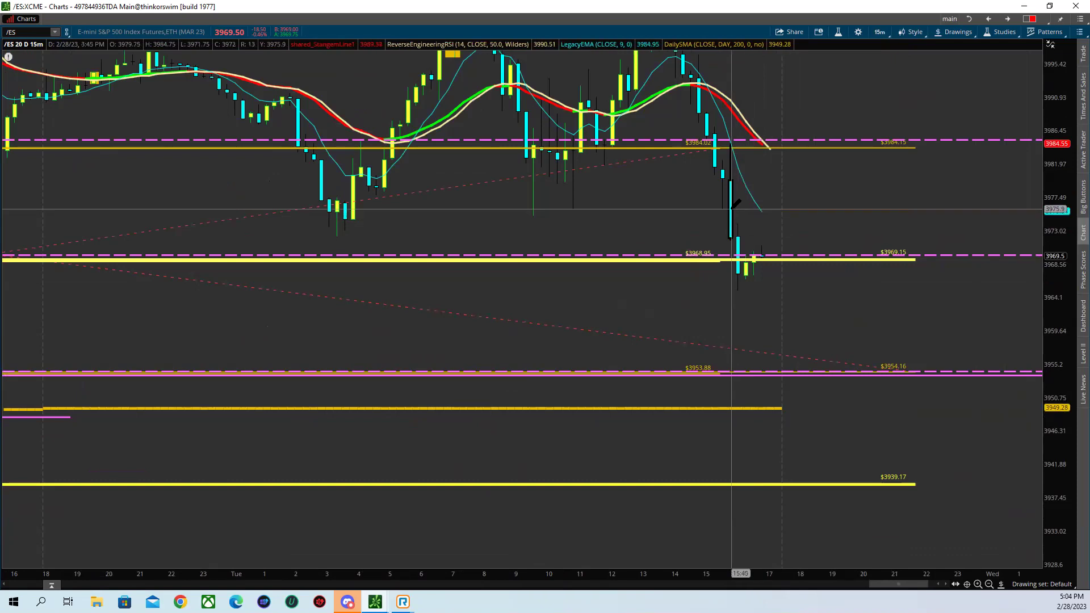
{"action": "left_click", "coordinate": [957, 31]}
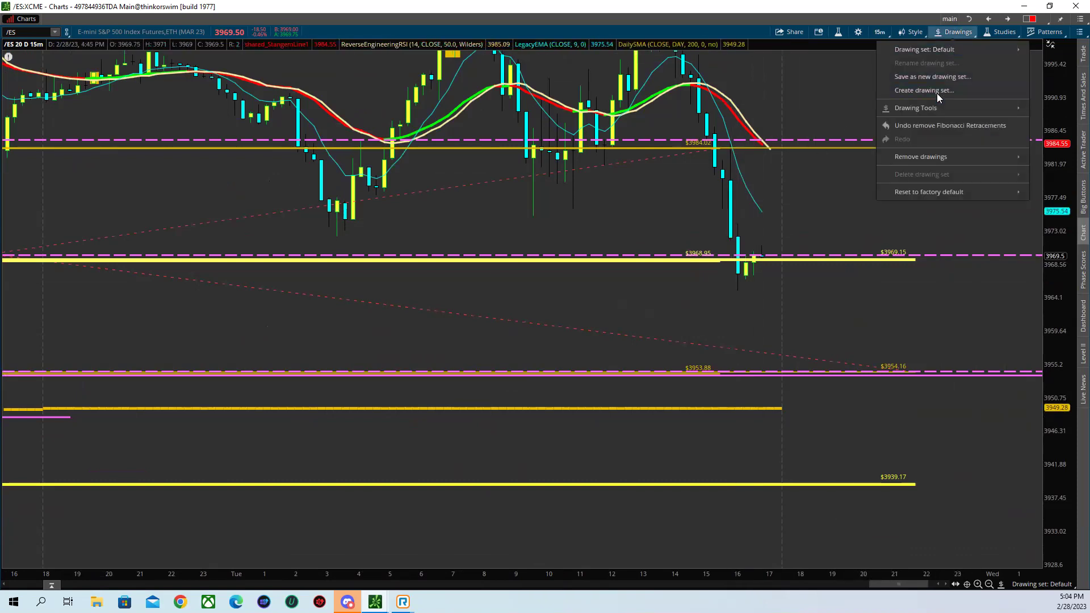
{"action": "mouse_move", "coordinate": [1016, 114]}
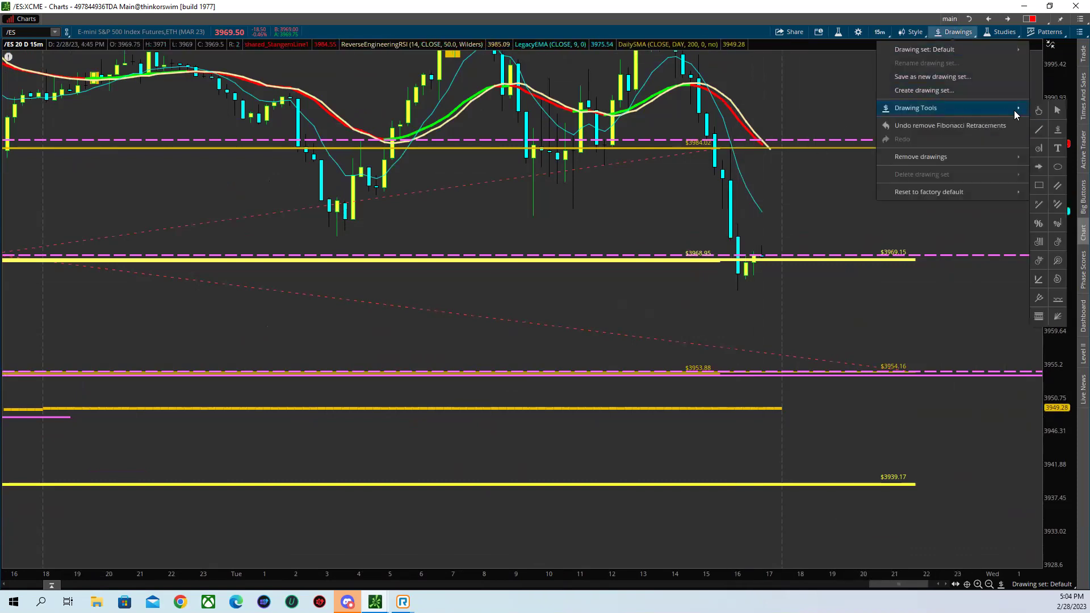
{"action": "left_click", "coordinate": [1046, 224]}
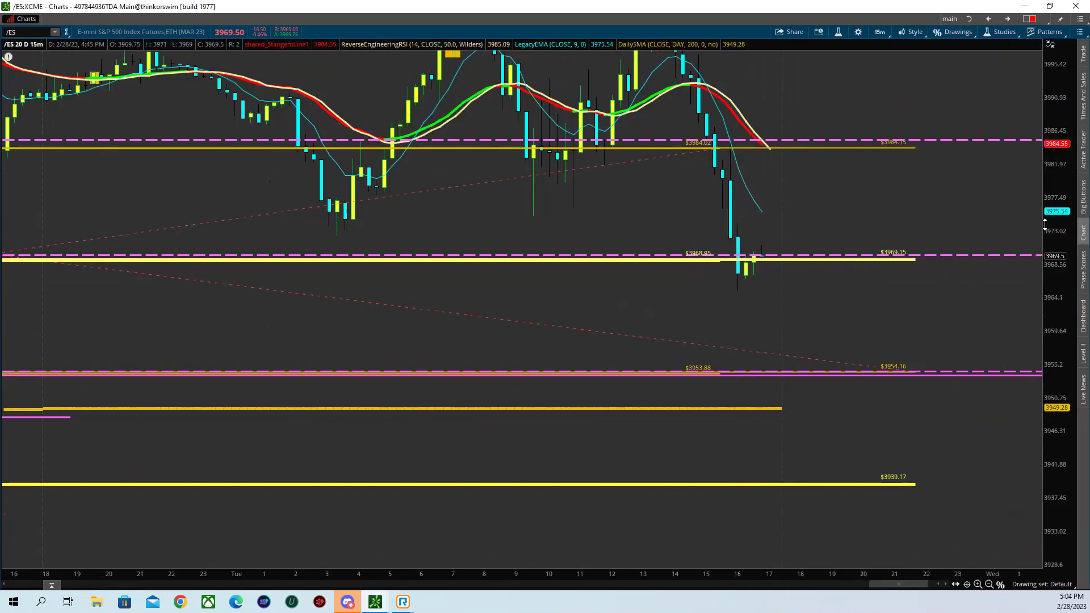
{"action": "left_click", "coordinate": [731, 147]}
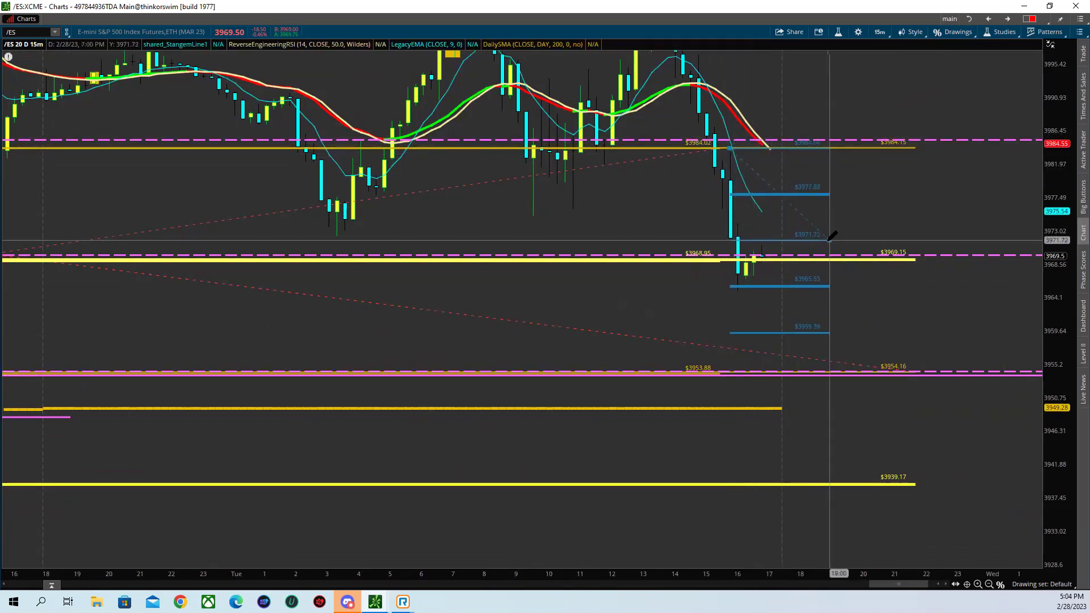
{"action": "left_click", "coordinate": [893, 234]}
{"action": "left_click_drag", "start_coordinate": [731, 142], "coordinate": [738, 143]}
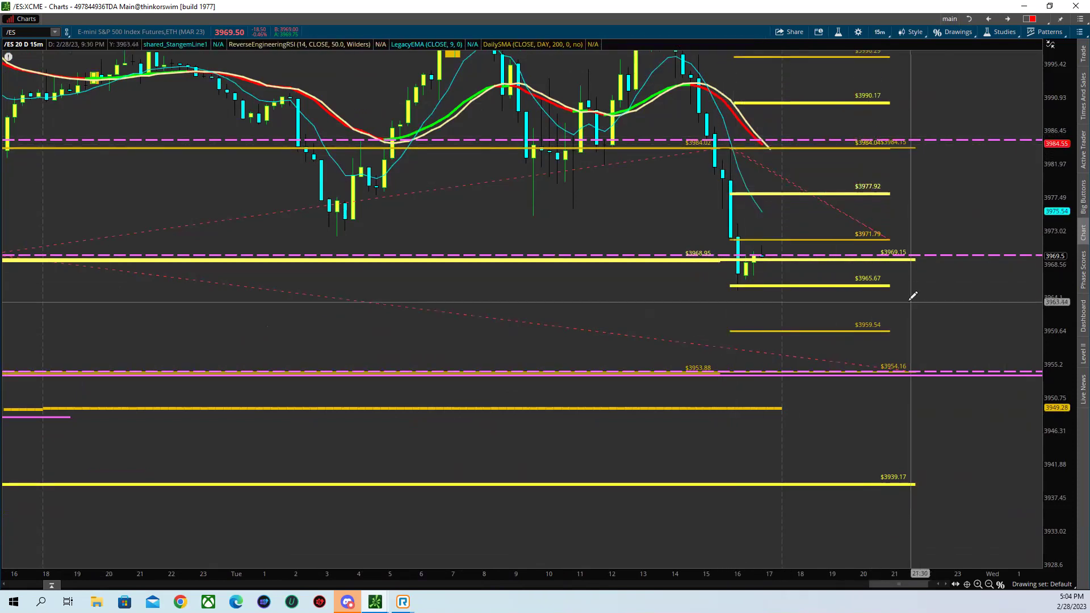
- Add dashed magenta price levels at the Fibonacci lines 3965.67, 3977.92 and 3990.17, starting at the late February 28 drop
{"action": "left_click", "coordinate": [946, 34]}
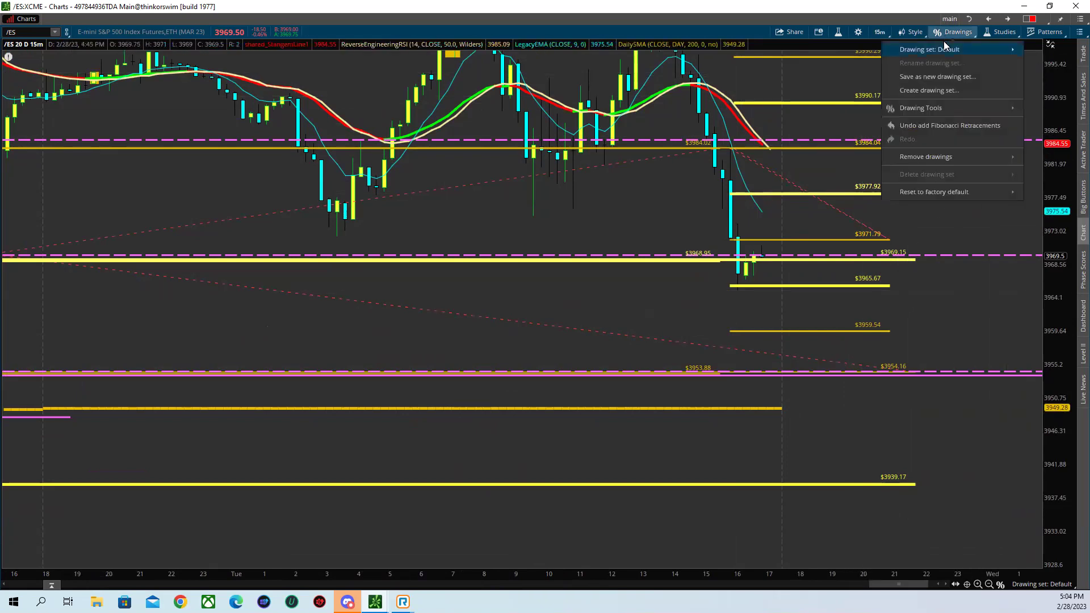
{"action": "left_click", "coordinate": [1053, 135]}
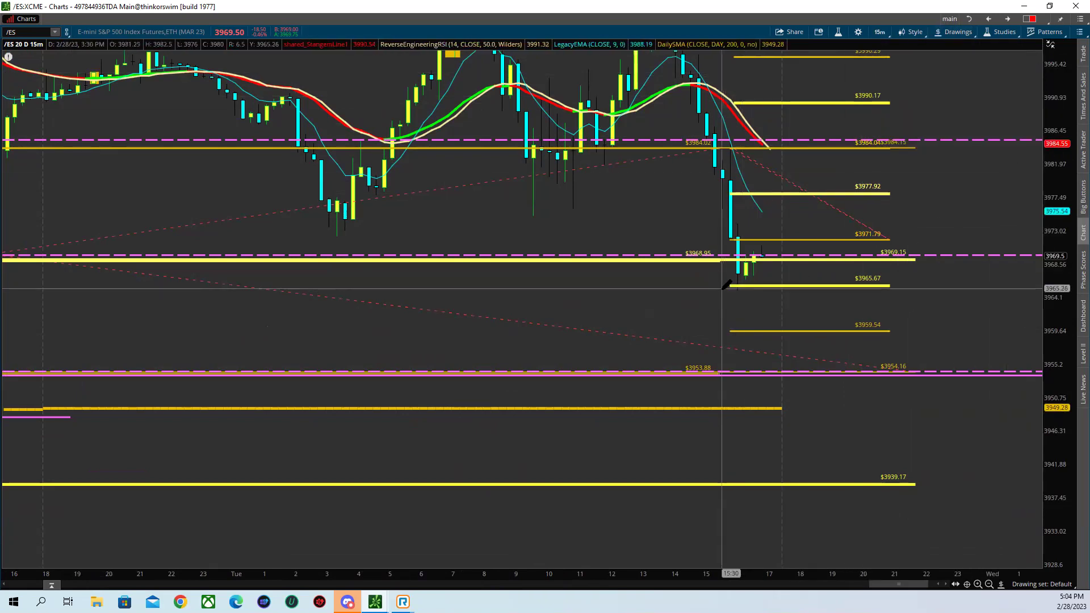
{"action": "right_click", "coordinate": [793, 286]}
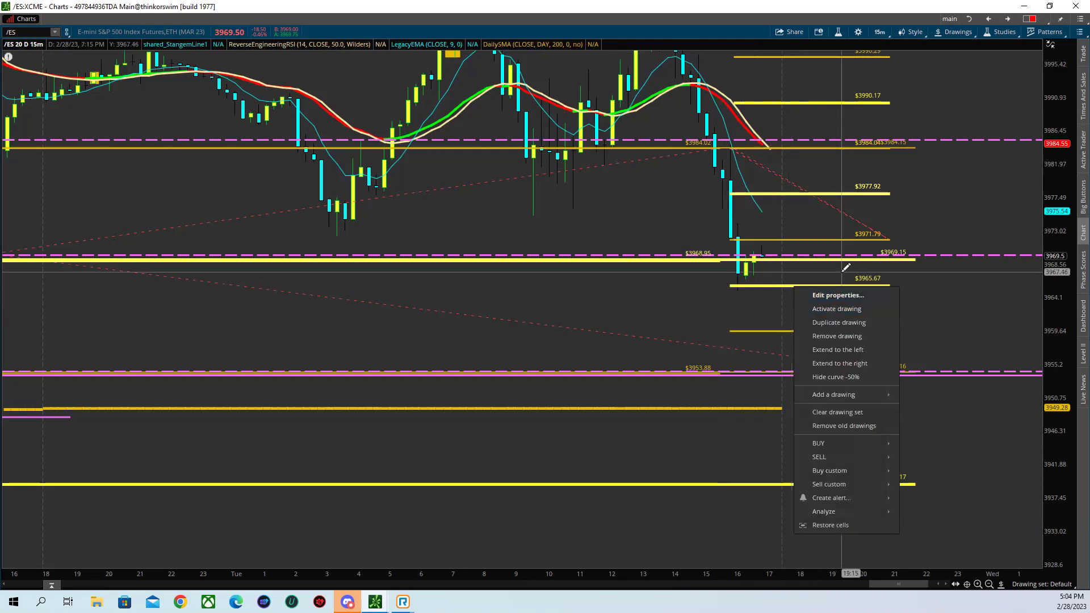
{"action": "left_click", "coordinate": [725, 285]}
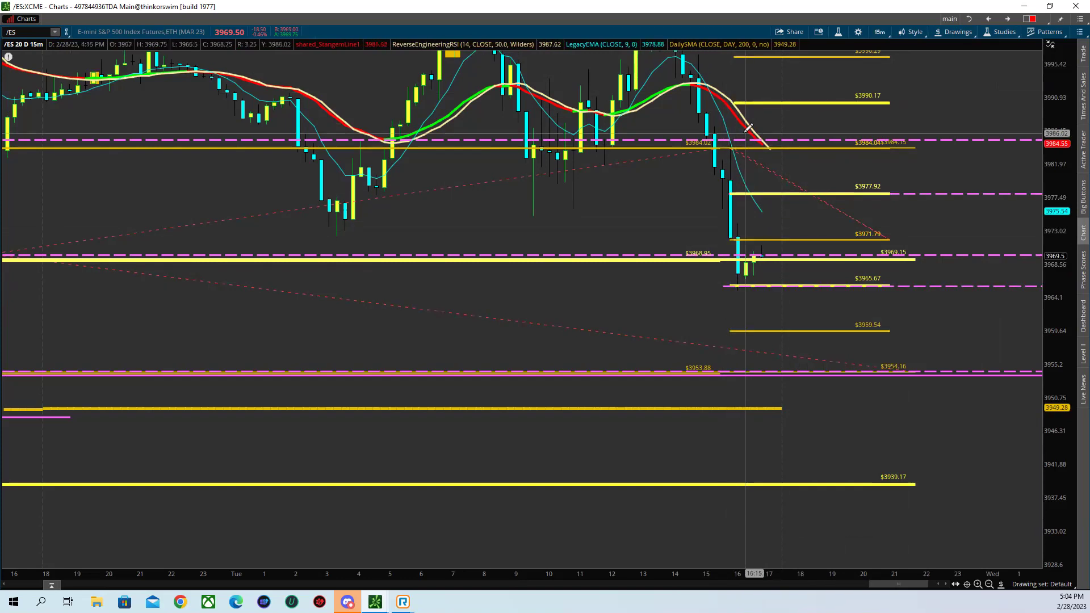
{"action": "left_click", "coordinate": [812, 104]}
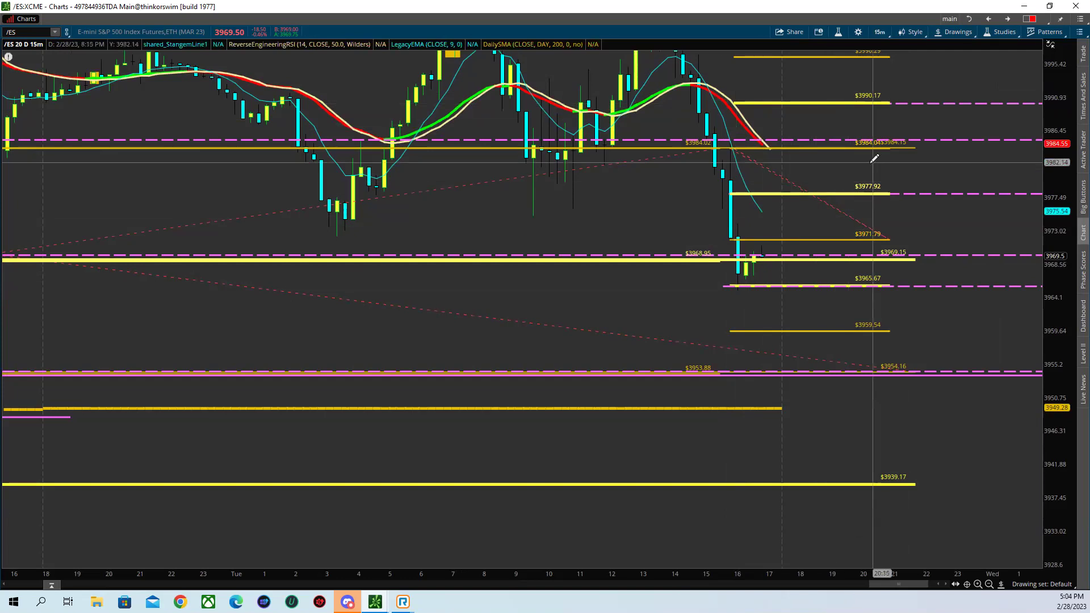
- Remove both Fibonacci retracements from the late February 28 drop, leaving the dashed magenta price levels
{"action": "right_click", "coordinate": [914, 152]}
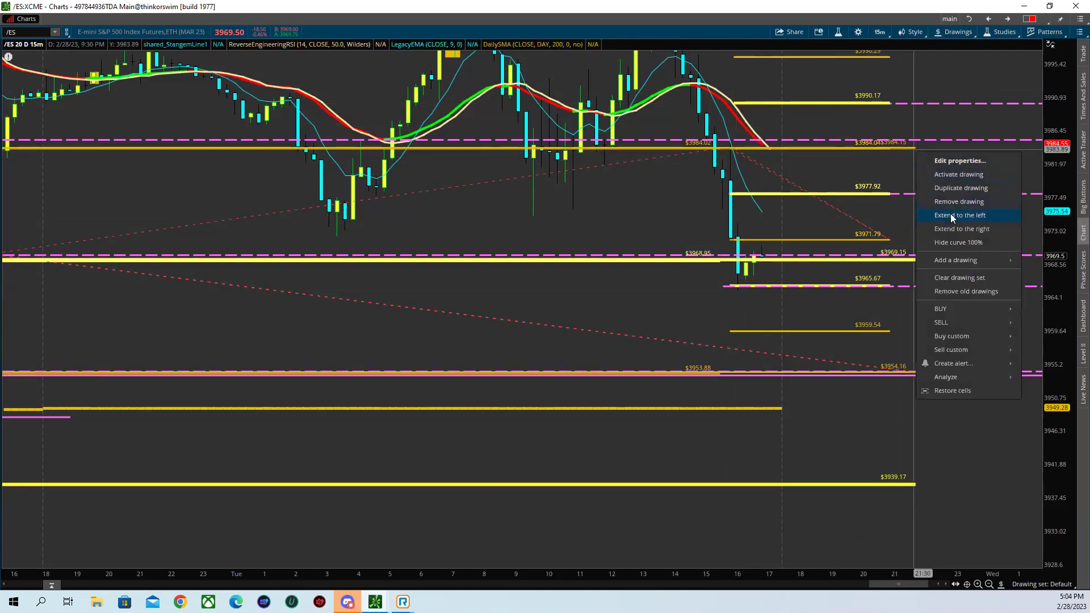
{"action": "right_click", "coordinate": [861, 108]}
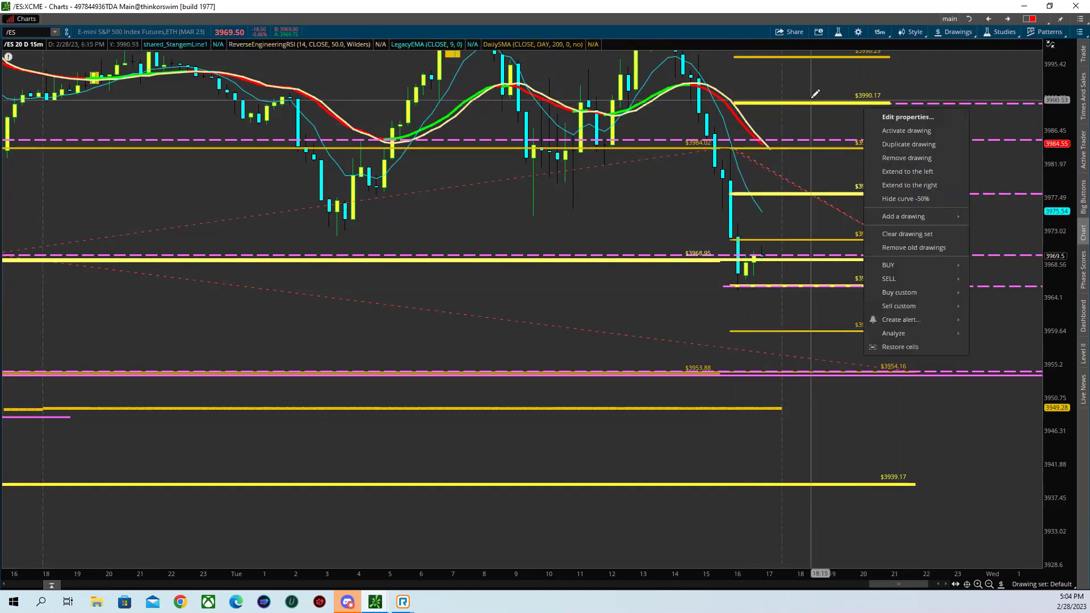
{"action": "right_click", "coordinate": [841, 56]}
{"action": "left_click", "coordinate": [880, 111]}
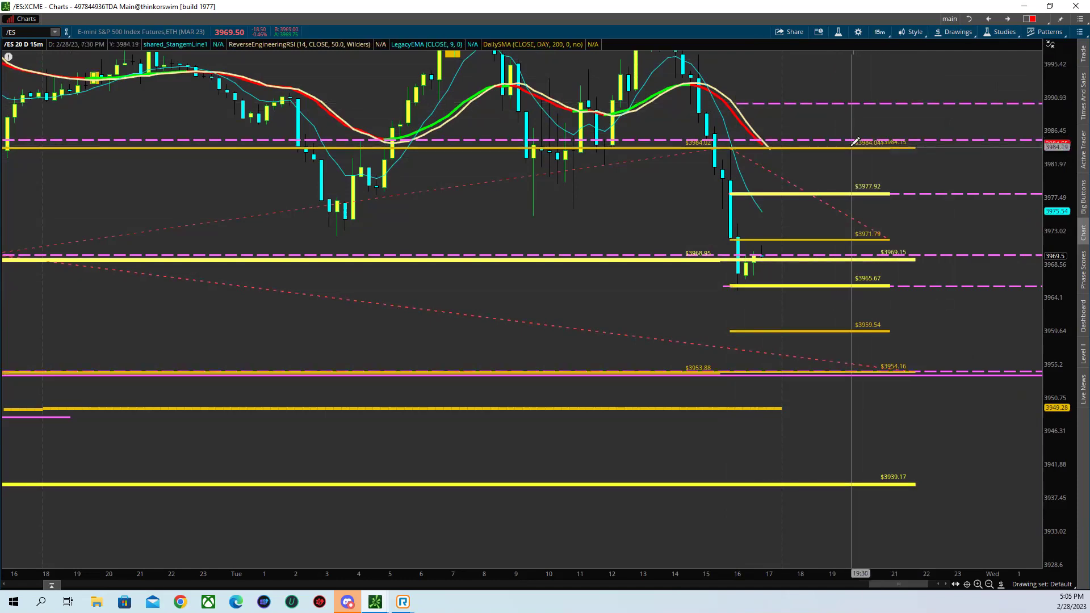
{"action": "right_click", "coordinate": [830, 332]}
{"action": "left_click", "coordinate": [888, 383]}
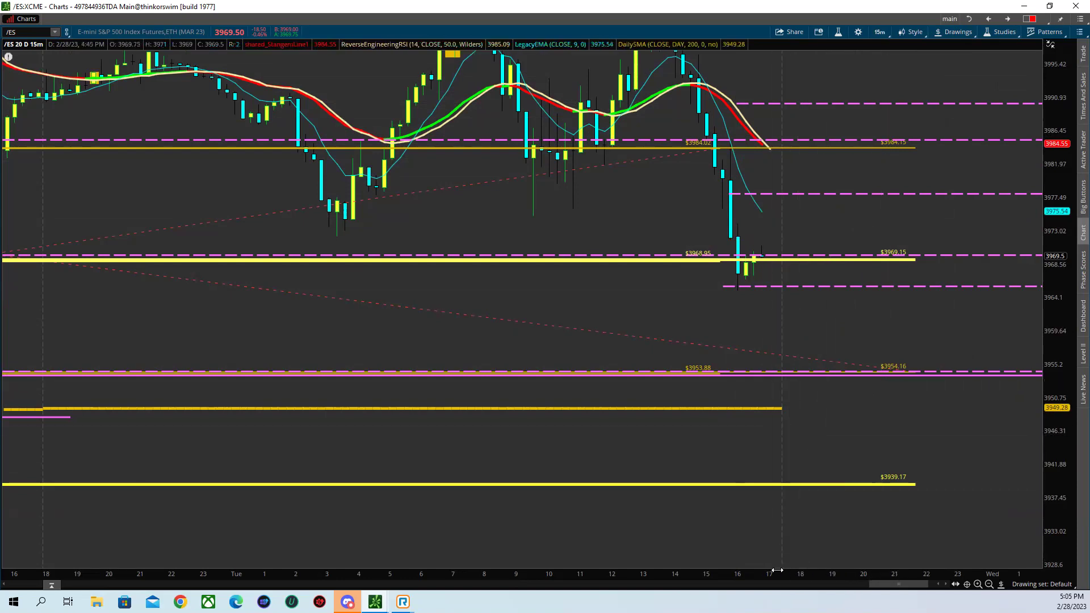
- Draw a yellow rectangle over the late February 28 drop, from about 3987 down to about 3966
{"action": "scroll", "coordinate": [774, 574], "scroll_direction": "down", "scroll_amount": 3}
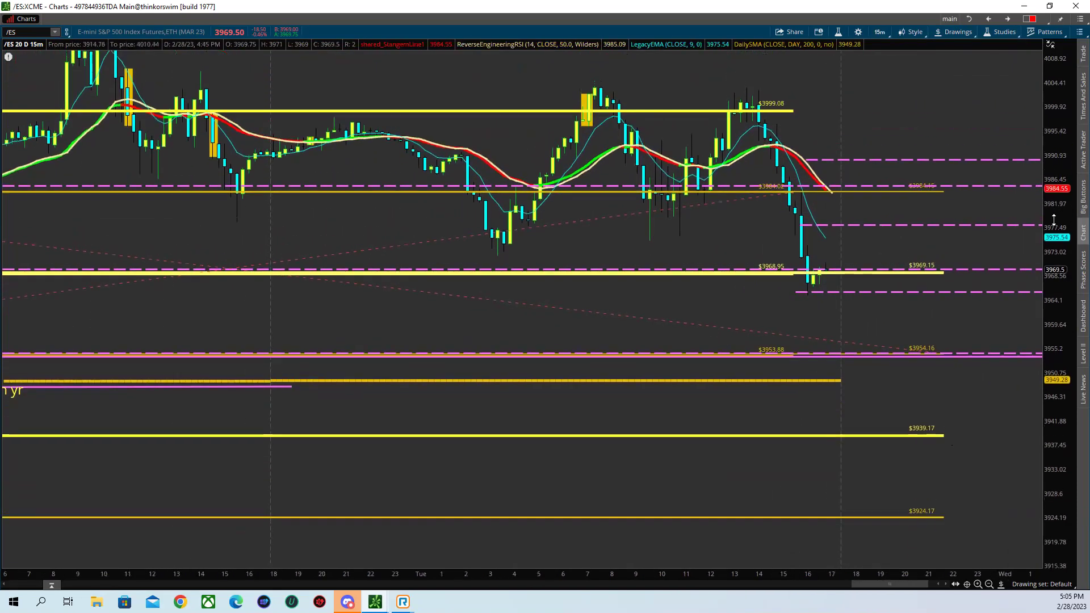
{"action": "scroll", "coordinate": [891, 344], "scroll_direction": "down", "scroll_amount": 3}
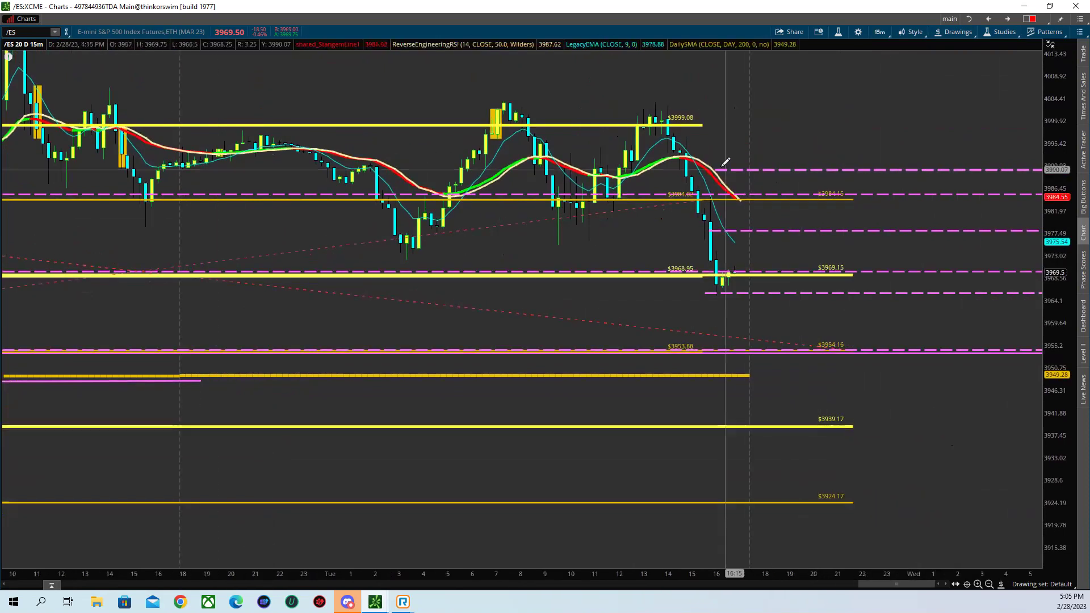
{"action": "left_click", "coordinate": [958, 32]}
{"action": "mouse_move", "coordinate": [993, 111]}
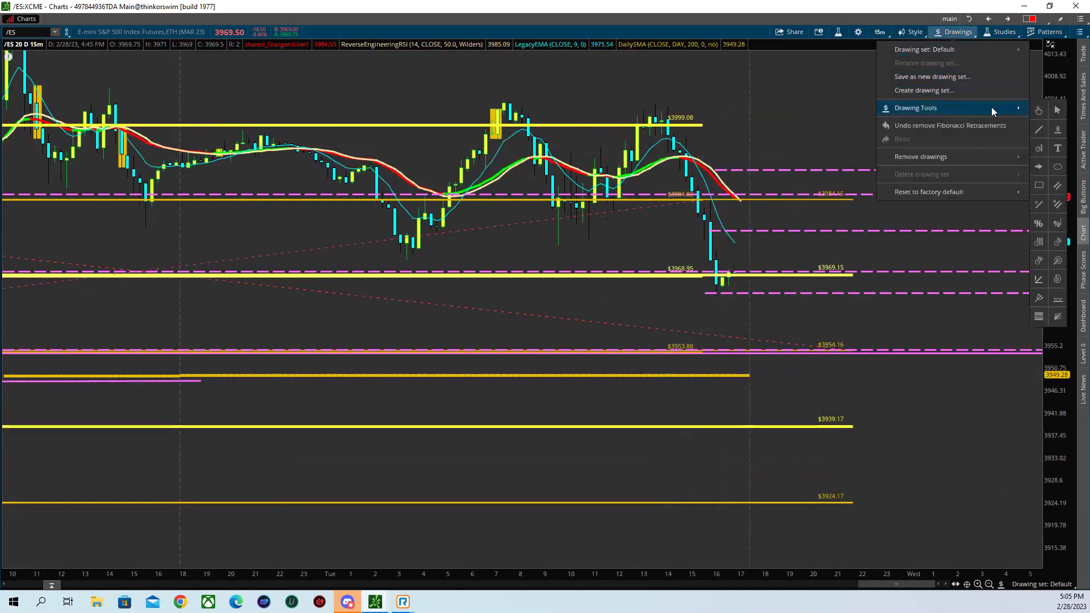
{"action": "left_click", "coordinate": [1044, 187]}
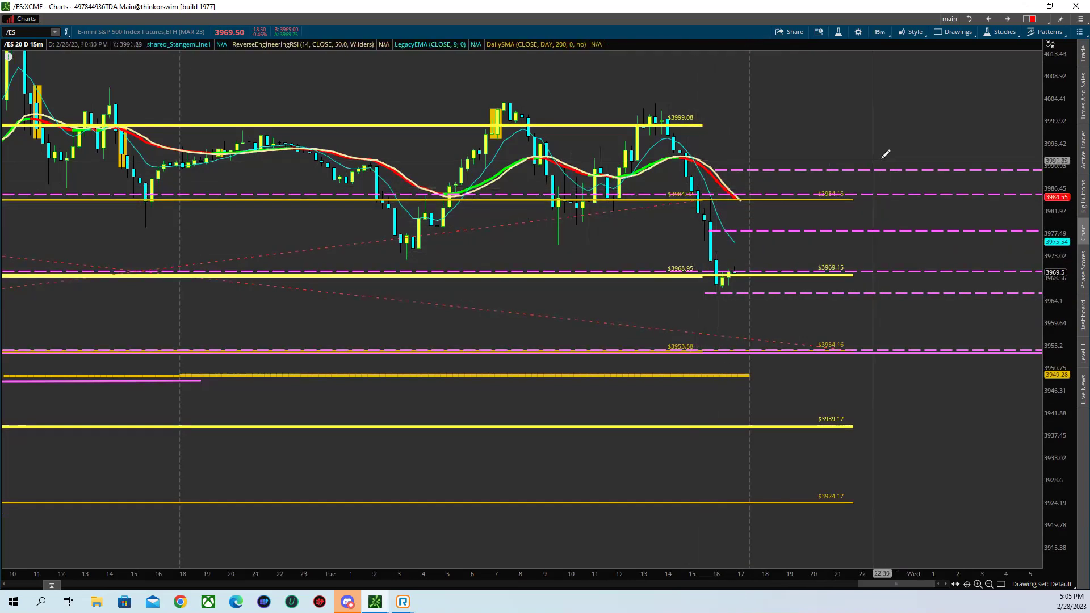
{"action": "left_click", "coordinate": [693, 183]}
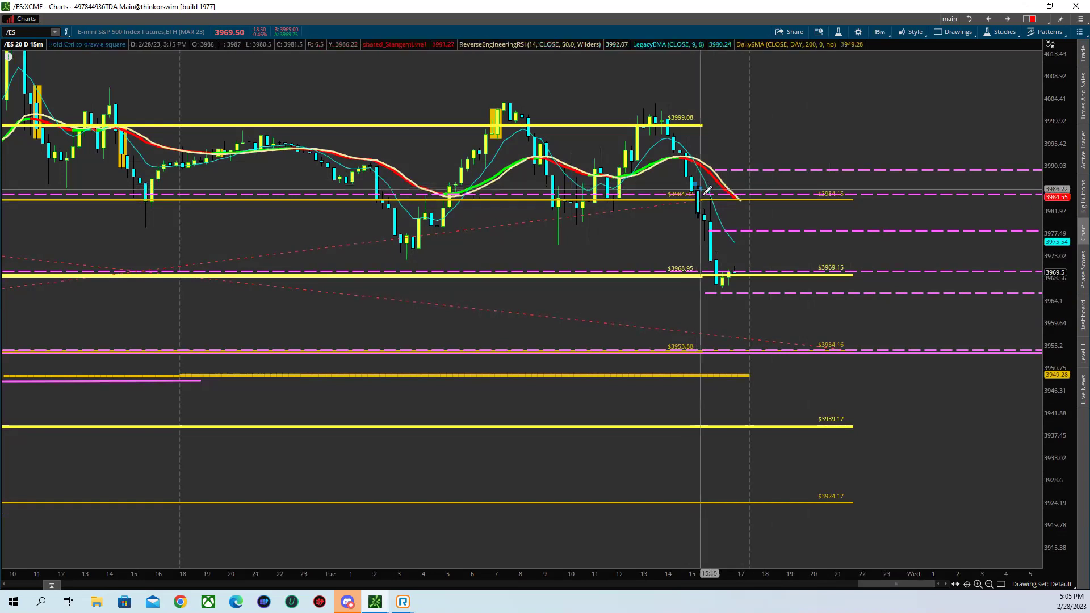
{"action": "left_click", "coordinate": [737, 292]}
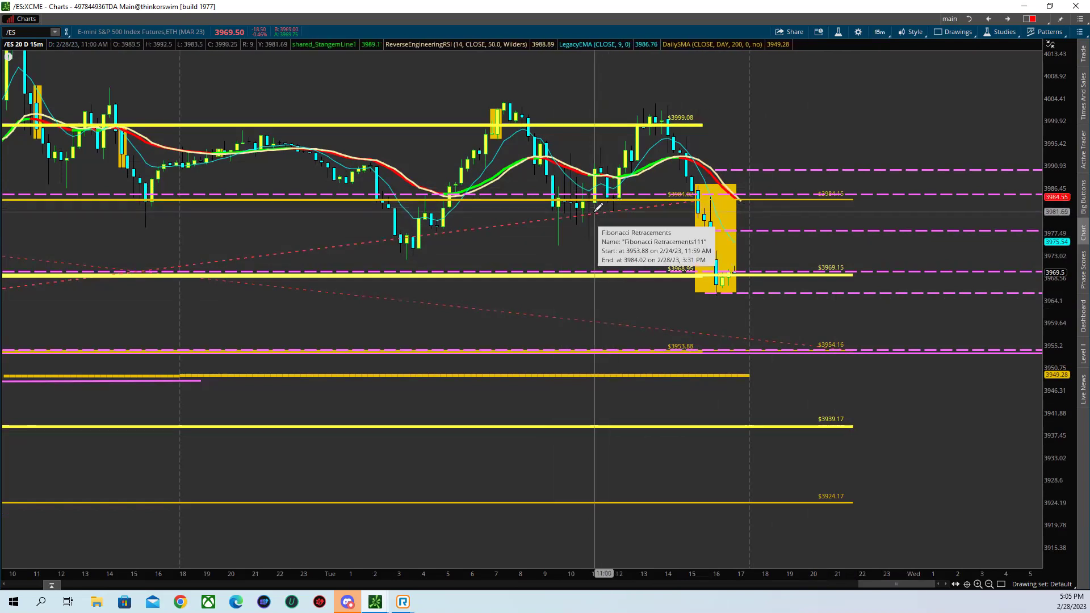
- Draw a yellow rectangle over the February 28 midday swing, from about 11:21 to 14:54, between 3982.03 and 4003.37
{"action": "left_click_drag", "start_coordinate": [594, 211], "coordinate": [680, 188]}
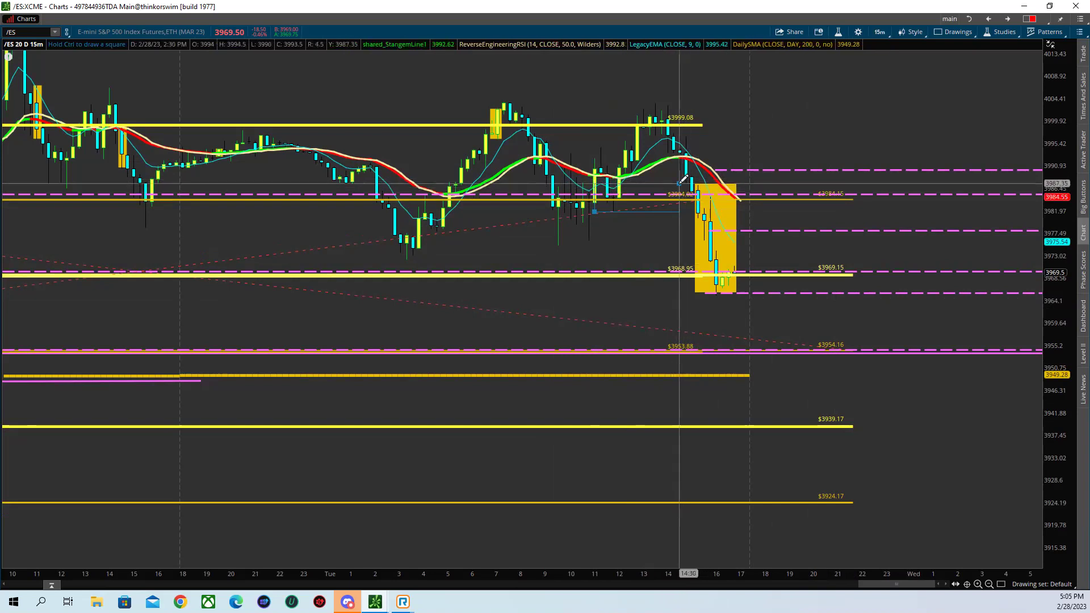
{"action": "right_click", "coordinate": [683, 186]}
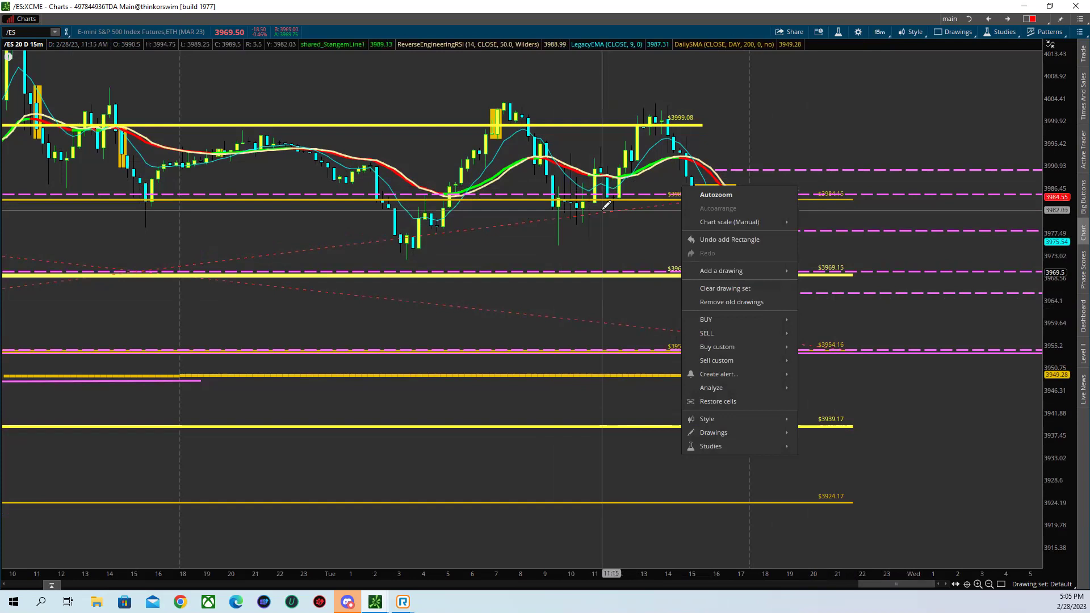
{"action": "left_click", "coordinate": [607, 204]}
{"action": "left_click", "coordinate": [602, 209]}
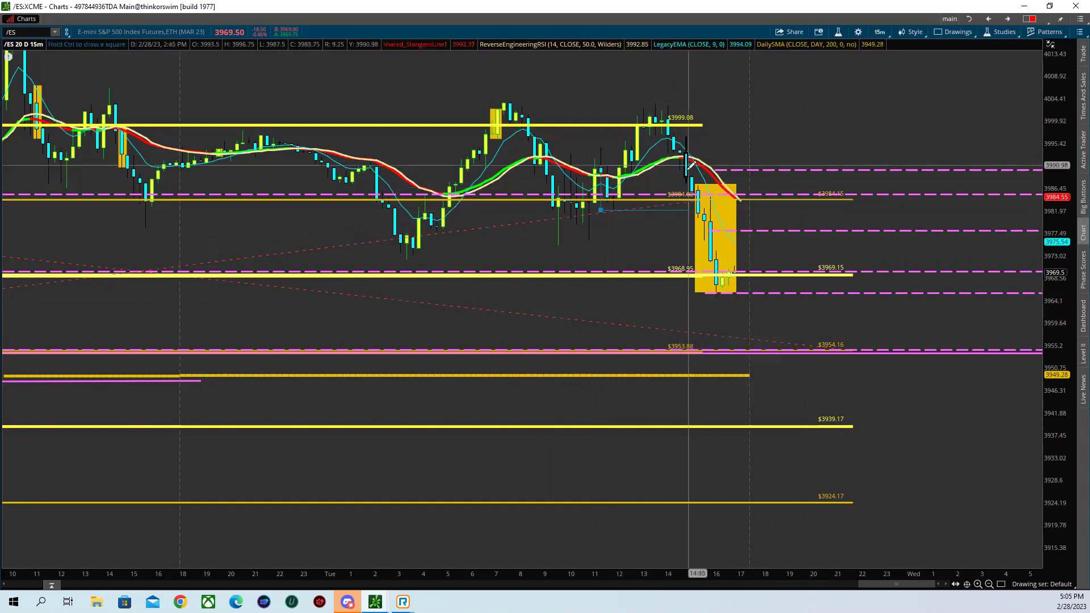
{"action": "left_click", "coordinate": [687, 103]}
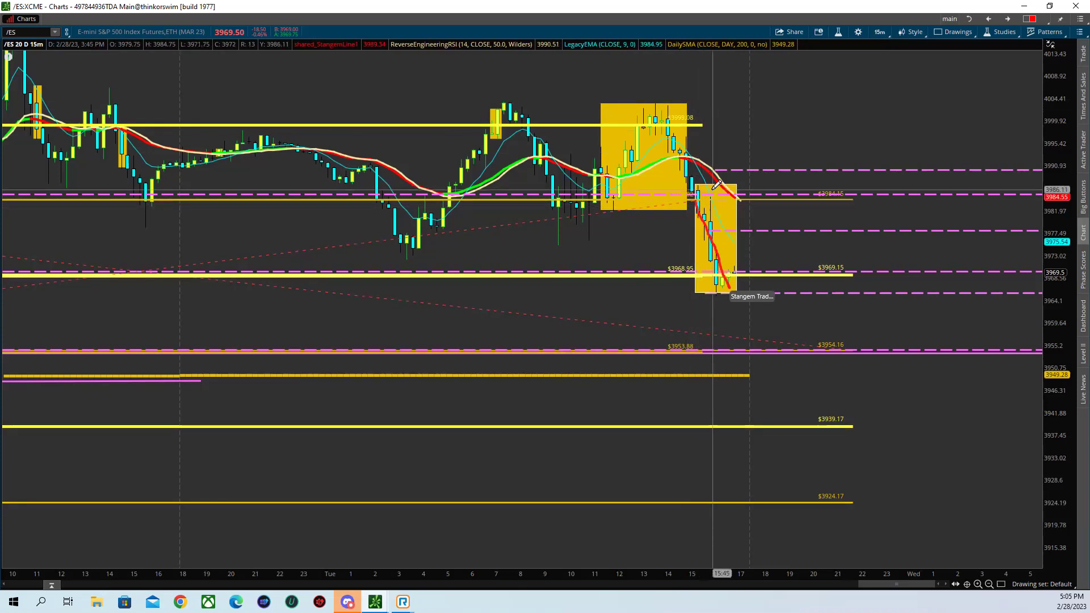
- Remove the yellow rectangle from the late February 28 drop
{"action": "right_click", "coordinate": [716, 195]}
{"action": "left_click", "coordinate": [758, 241]}
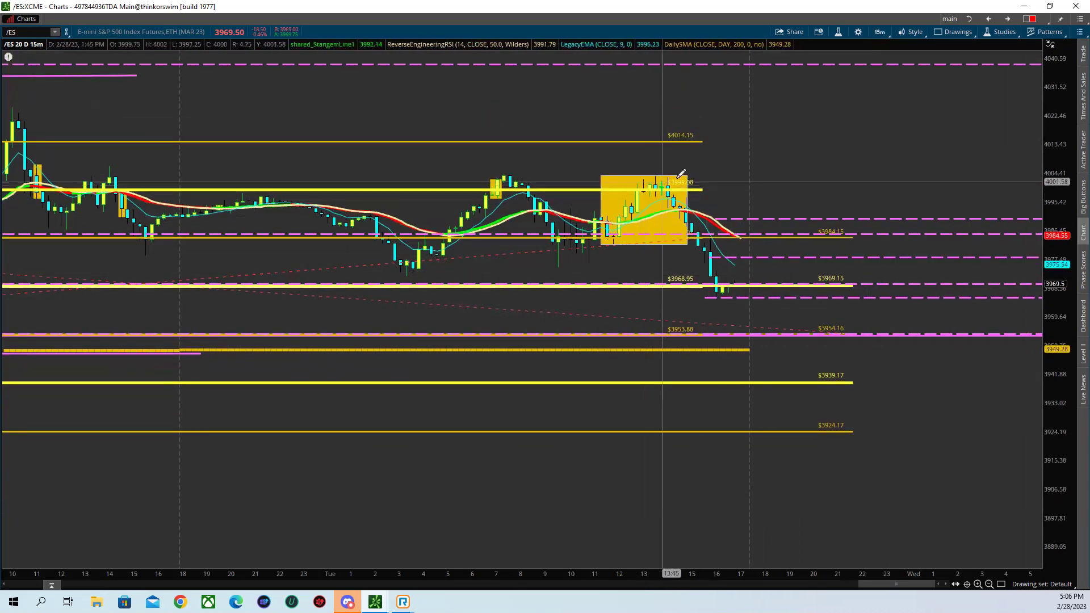
{"action": "left_click", "coordinate": [957, 31]}
{"action": "mouse_move", "coordinate": [972, 109]}
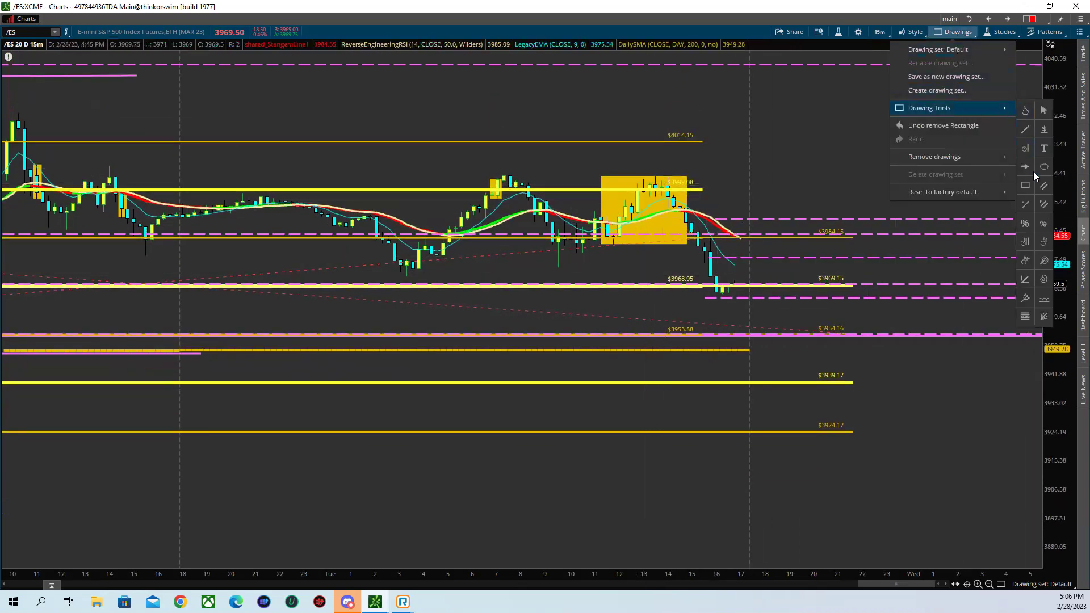
{"action": "left_click", "coordinate": [1028, 237]}
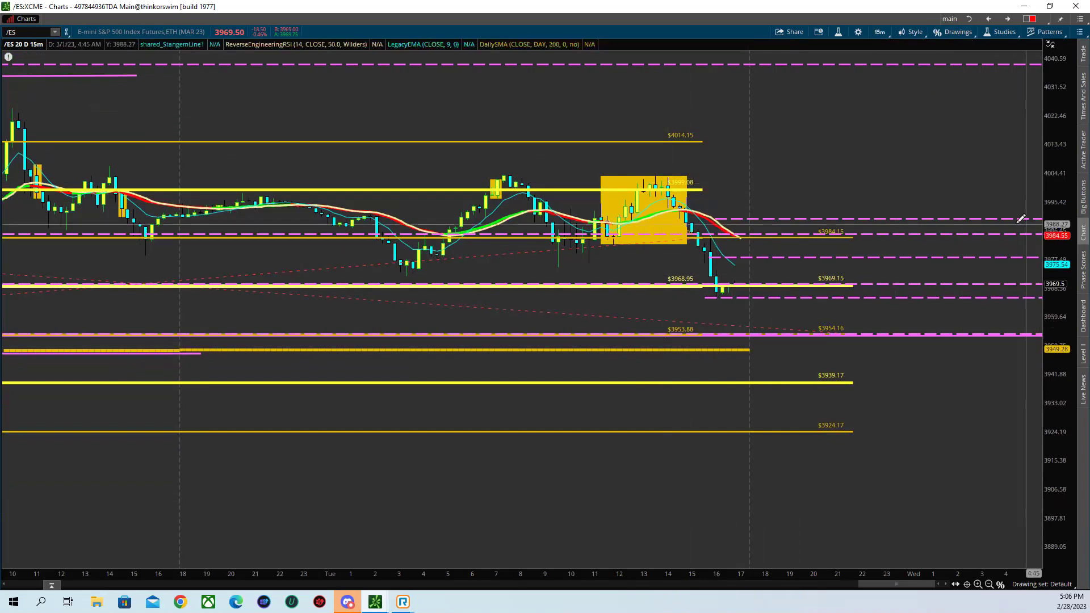
{"action": "left_click", "coordinate": [600, 175]}
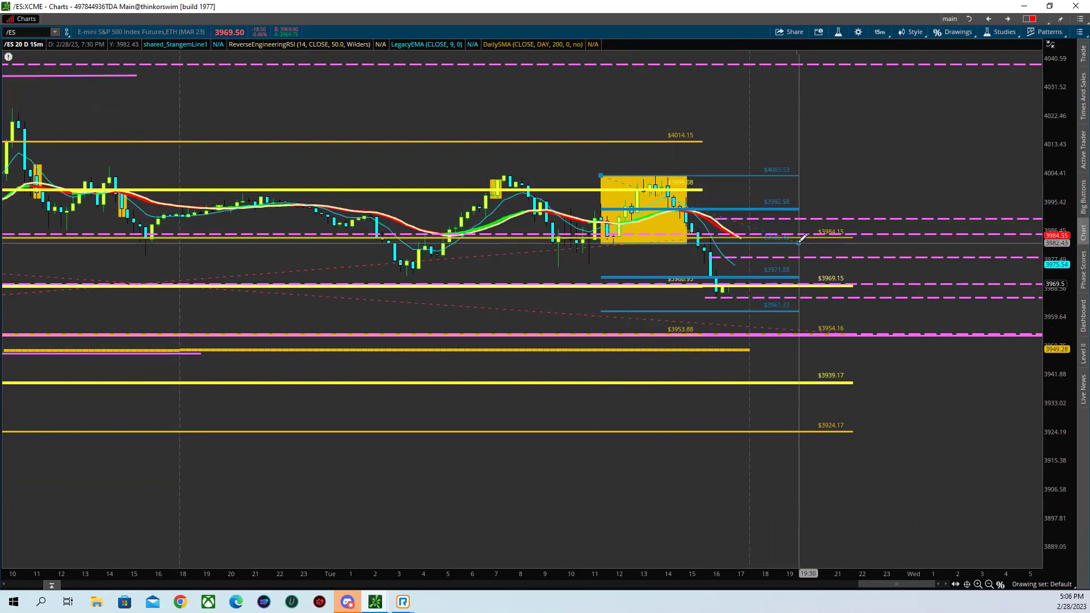
{"action": "right_click", "coordinate": [802, 237]}
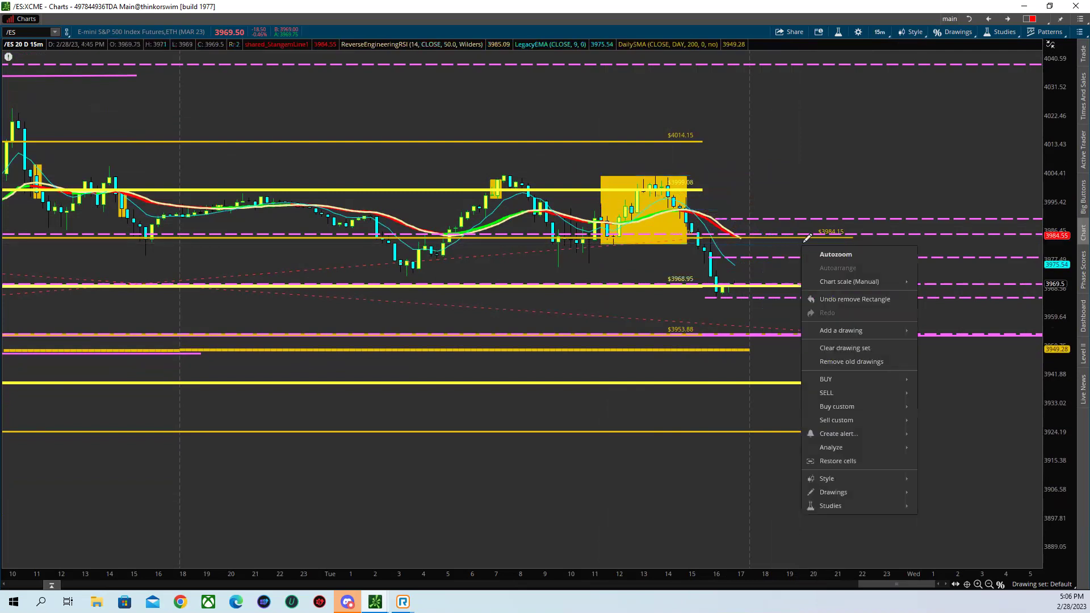
{"action": "key", "text": "Escape"}
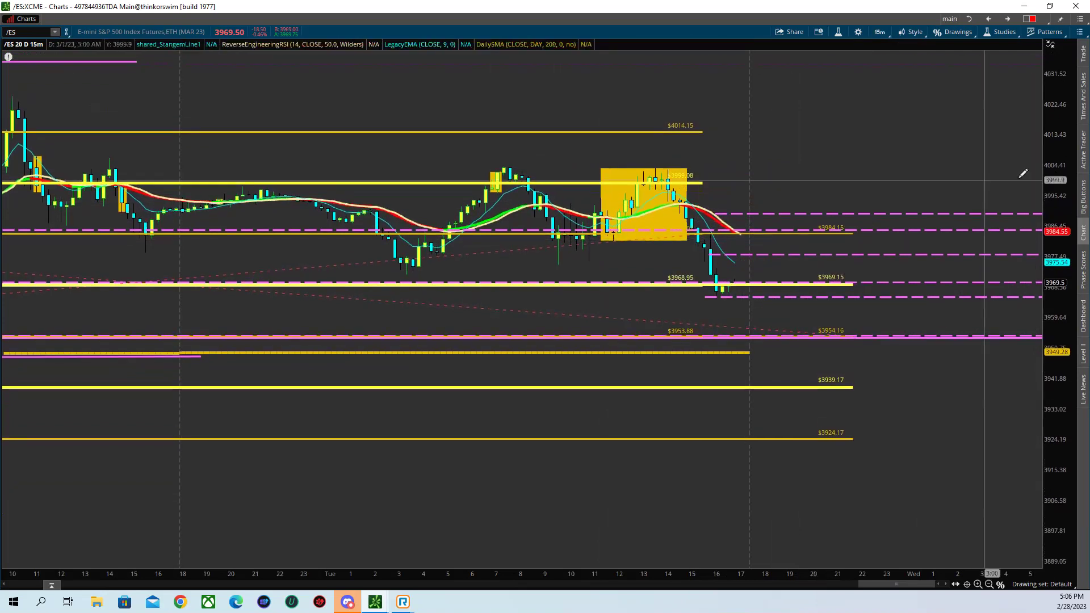
- Change the color of the rectangle over the February 28 midday swing to cyan
{"action": "right_click", "coordinate": [627, 176]}
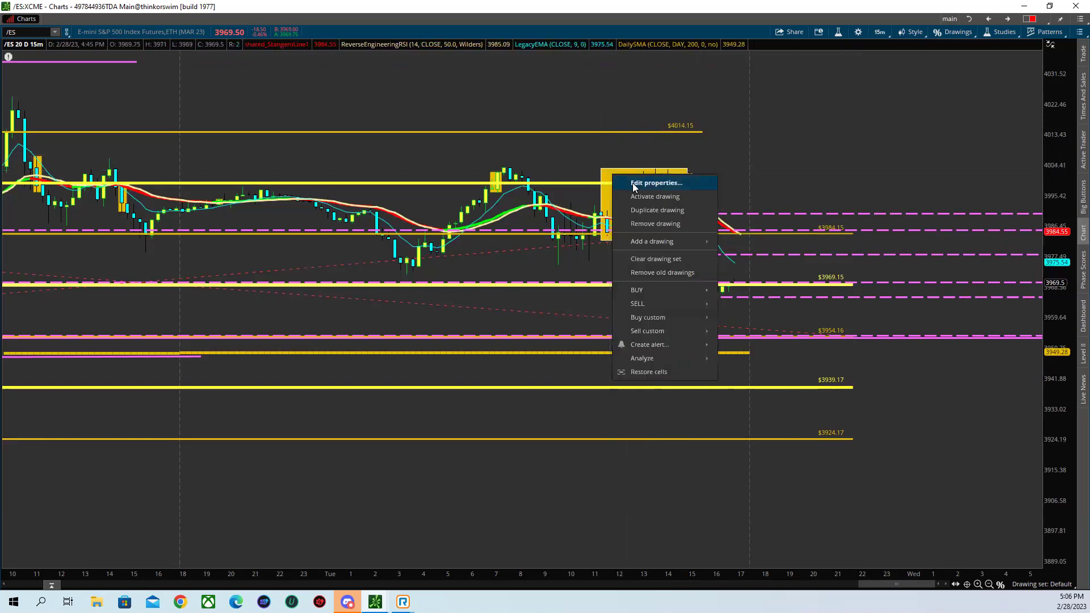
{"action": "left_click", "coordinate": [647, 180]}
{"action": "left_click", "coordinate": [555, 351]}
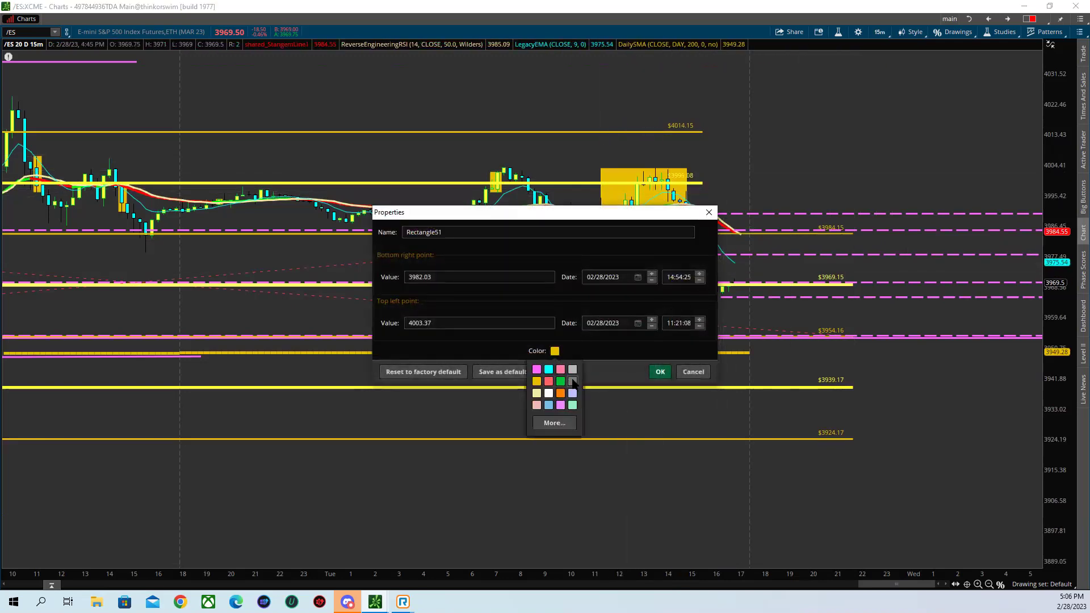
{"action": "left_click", "coordinate": [549, 369]}
{"action": "left_click", "coordinate": [659, 373]}
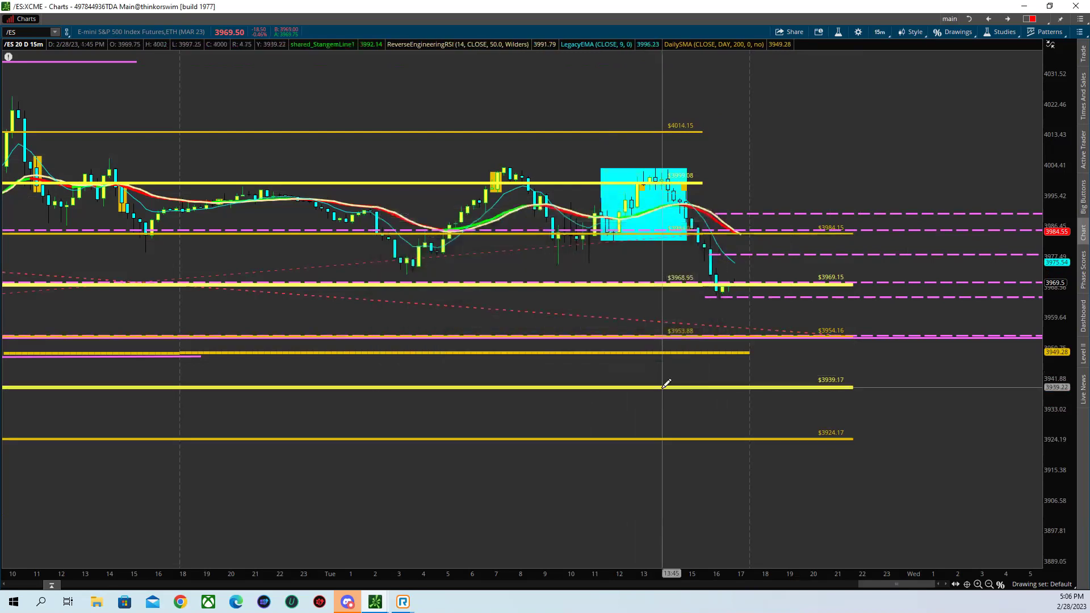